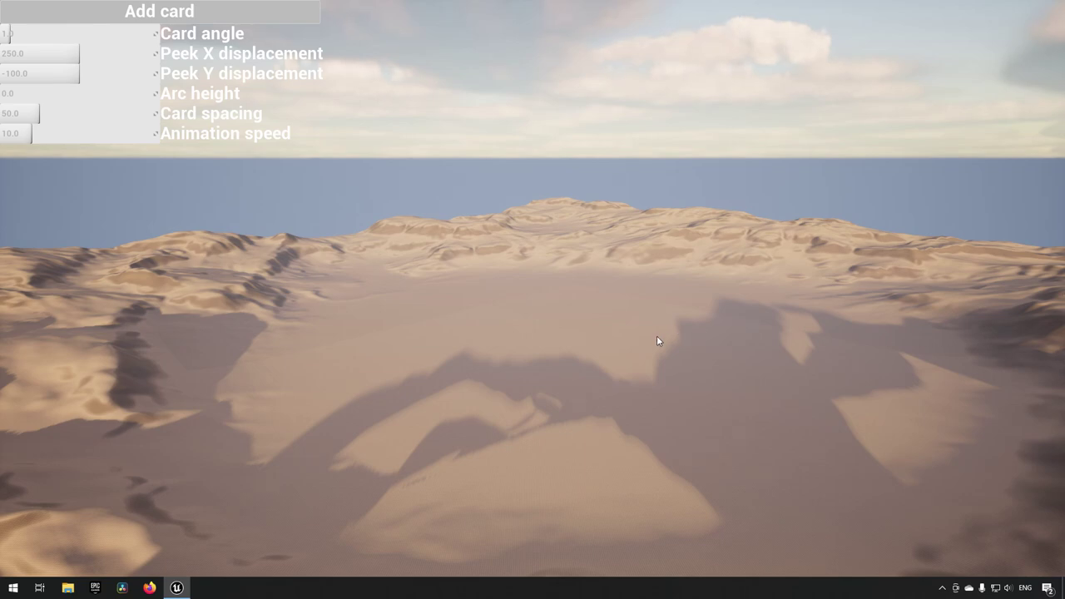
Step: Add eight cards to the player's hand in the running card demo
{"action": "left_click", "coordinate": [250, 13]}
{"action": "left_click", "coordinate": [251, 13]}
{"action": "left_click", "coordinate": [251, 14]}
{"action": "left_click", "coordinate": [250, 14]}
{"action": "left_click", "coordinate": [251, 13]}
{"action": "left_click", "coordinate": [251, 14]}
{"action": "left_click", "coordinate": [250, 10]}
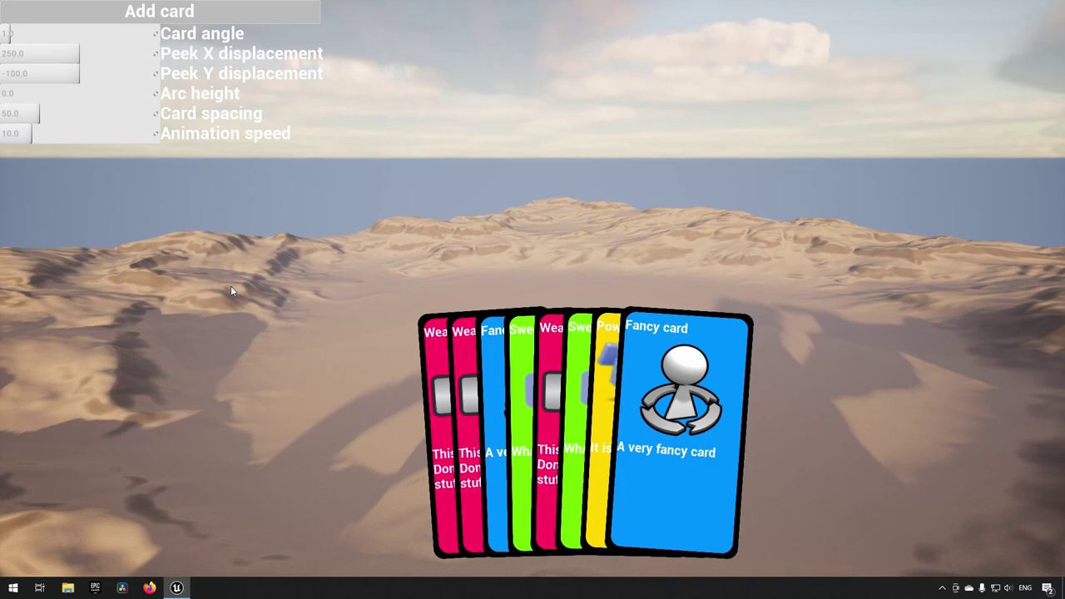
Step: Set the hand's card angle to about 3.7, card spacing to about 83.2 and arc height to about 13.3
{"action": "mouse_move", "coordinate": [77, 34]}
{"action": "left_mouse_down"}
{"action": "mouse_move", "coordinate": [66, 34]}
{"action": "mouse_move", "coordinate": [95, 34]}
{"action": "mouse_move", "coordinate": [86, 34]}
{"action": "left_mouse_up"}
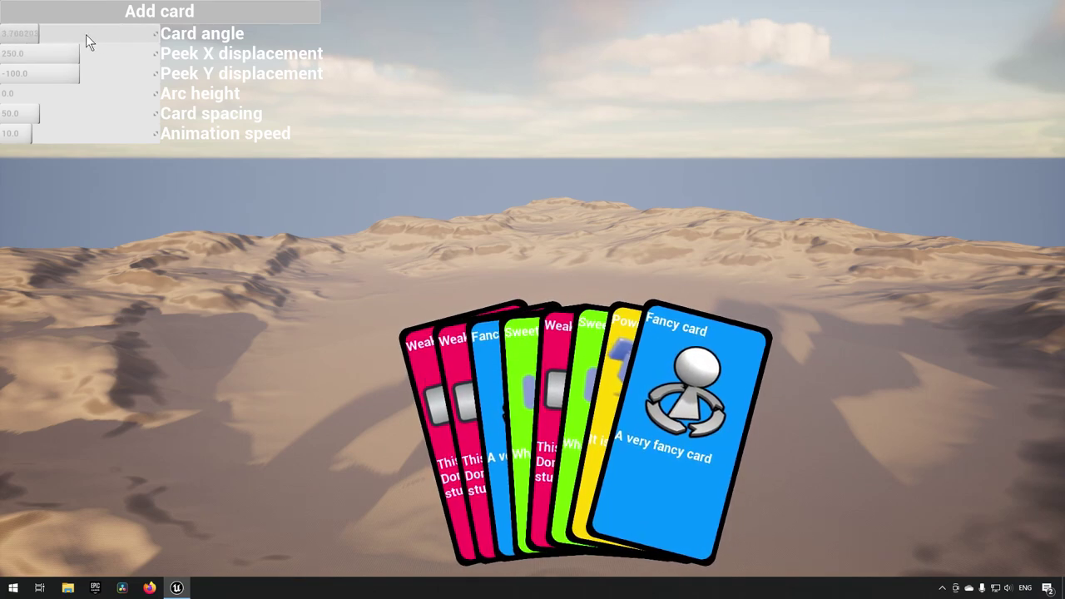
{"action": "mouse_move", "coordinate": [68, 116]}
{"action": "left_mouse_down"}
{"action": "mouse_move", "coordinate": [91, 127]}
{"action": "mouse_move", "coordinate": [87, 118]}
{"action": "left_mouse_up"}
{"action": "left_click_drag", "start_coordinate": [83, 93], "coordinate": [107, 98]}
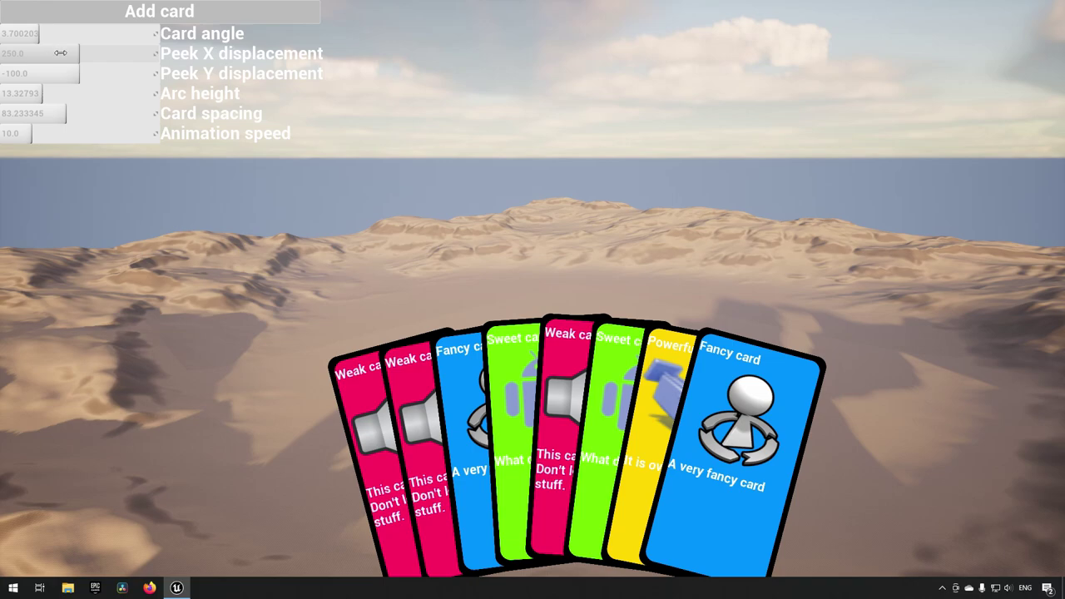
Step: Set the Peek X displacement to about 161.7 and the Peek Y displacement to about -153.3
{"action": "mouse_move", "coordinate": [411, 387]}
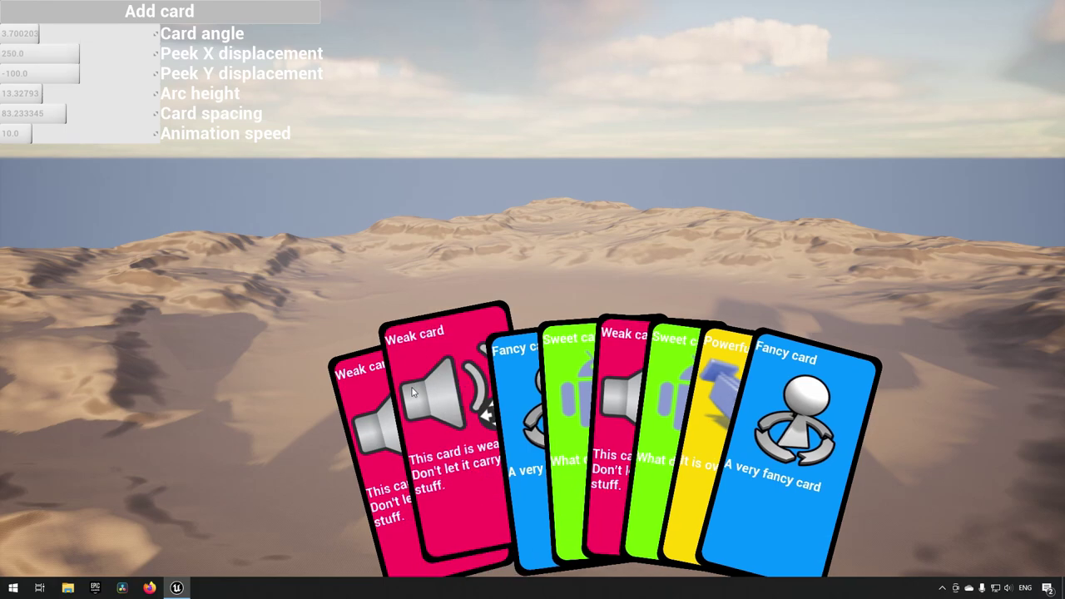
{"action": "left_click_drag", "start_coordinate": [103, 55], "coordinate": [82, 55]}
{"action": "mouse_move", "coordinate": [424, 401]}
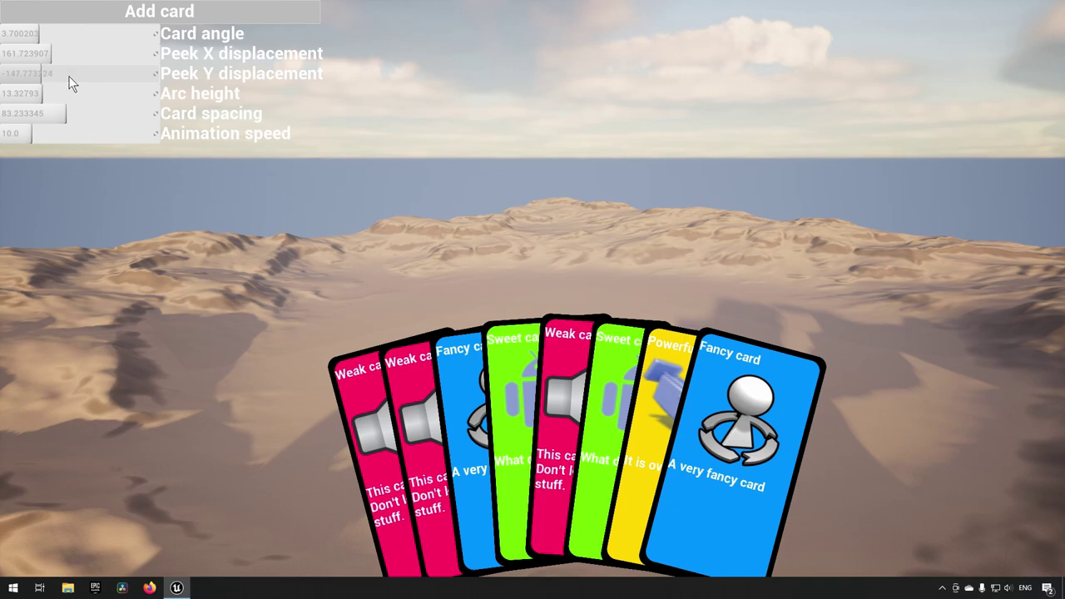
{"action": "left_click_drag", "start_coordinate": [52, 78], "coordinate": [36, 79]}
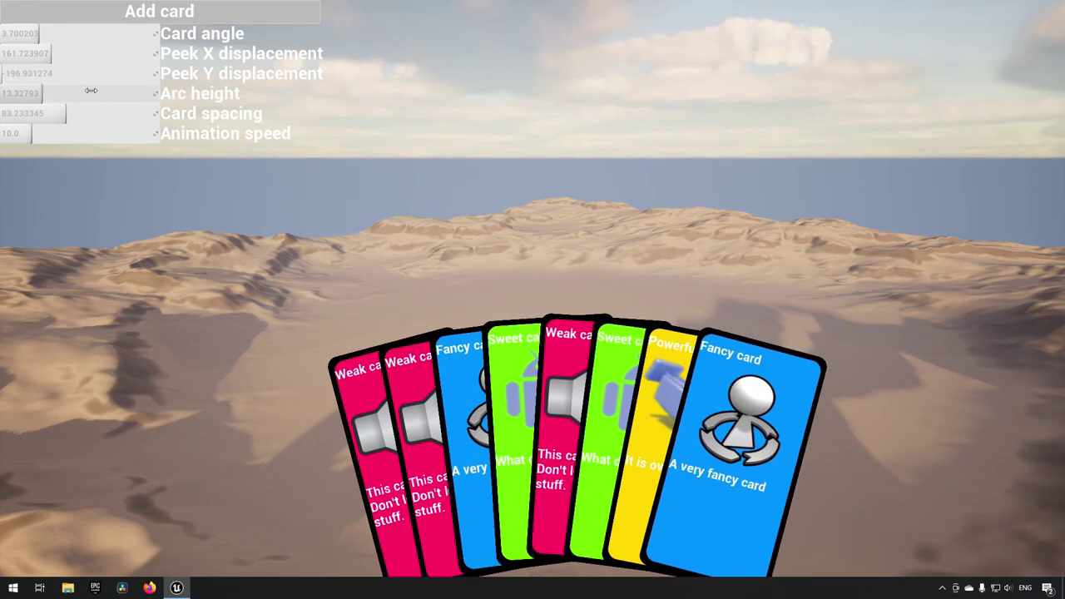
{"action": "left_click_drag", "start_coordinate": [80, 79], "coordinate": [98, 83]}
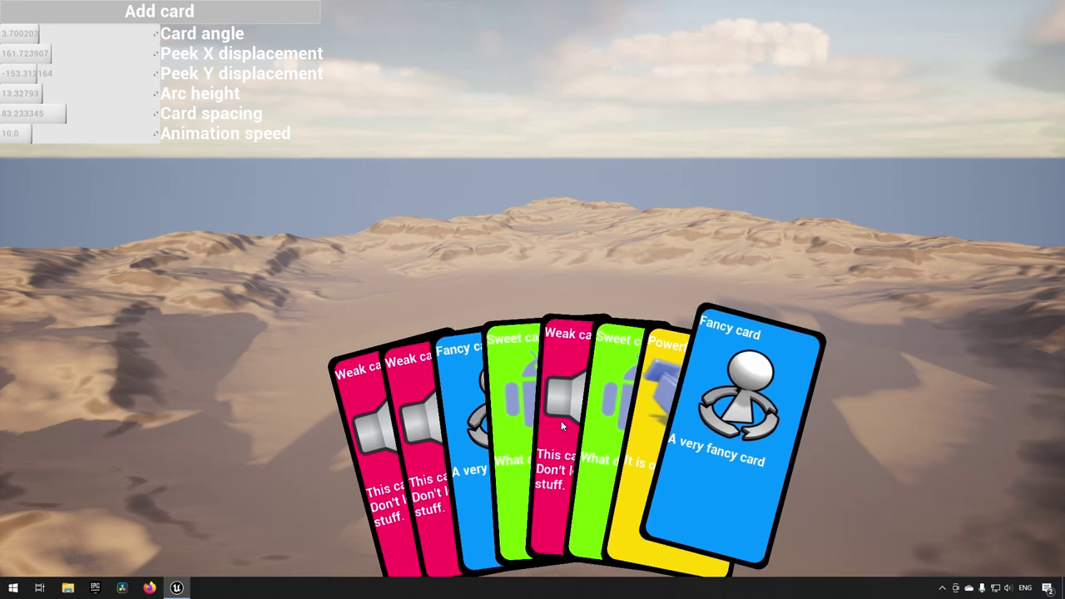
Step: Rearrange several cards within the hand, including moving a Fancy card to each end, and end the play session
{"action": "left_click_drag", "start_coordinate": [783, 474], "coordinate": [356, 384]}
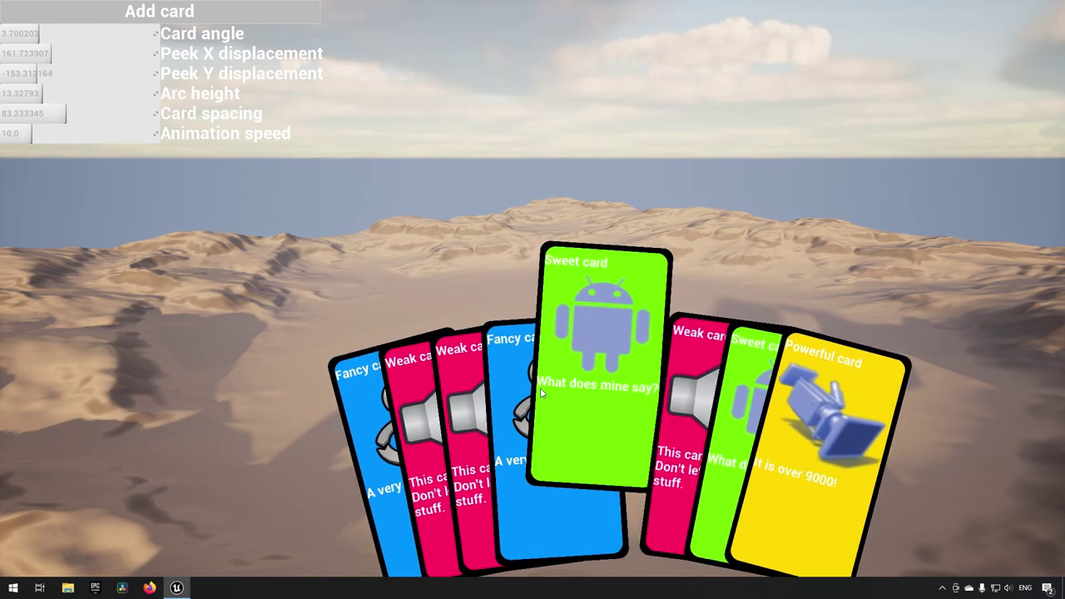
{"action": "left_click_drag", "start_coordinate": [537, 358], "coordinate": [850, 424]}
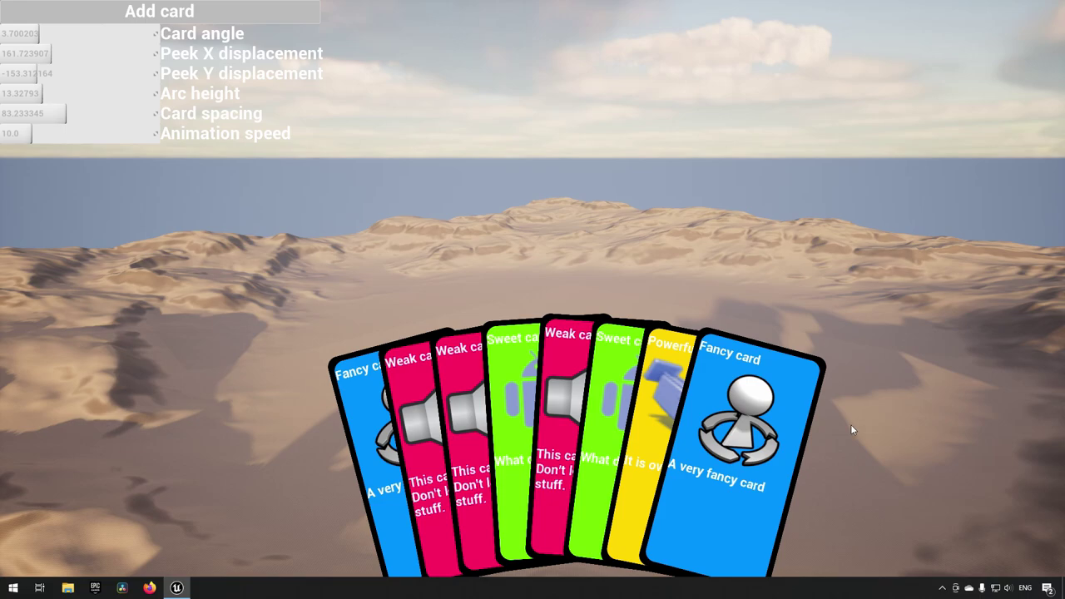
{"action": "left_click_drag", "start_coordinate": [479, 414], "coordinate": [329, 421]}
{"action": "left_click_drag", "start_coordinate": [573, 415], "coordinate": [329, 410]}
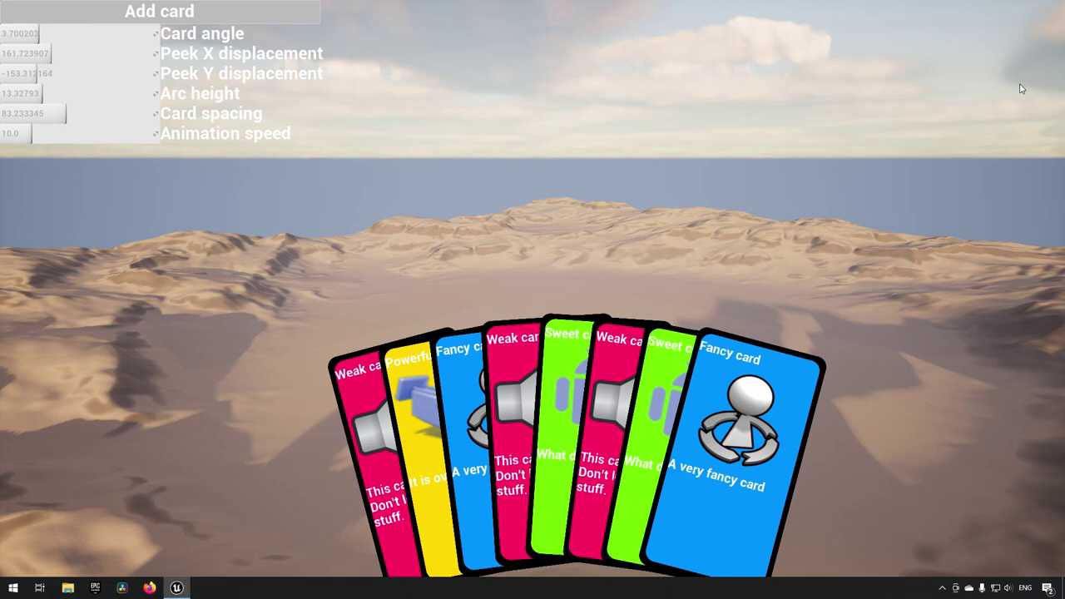
{"action": "key", "text": "Escape"}
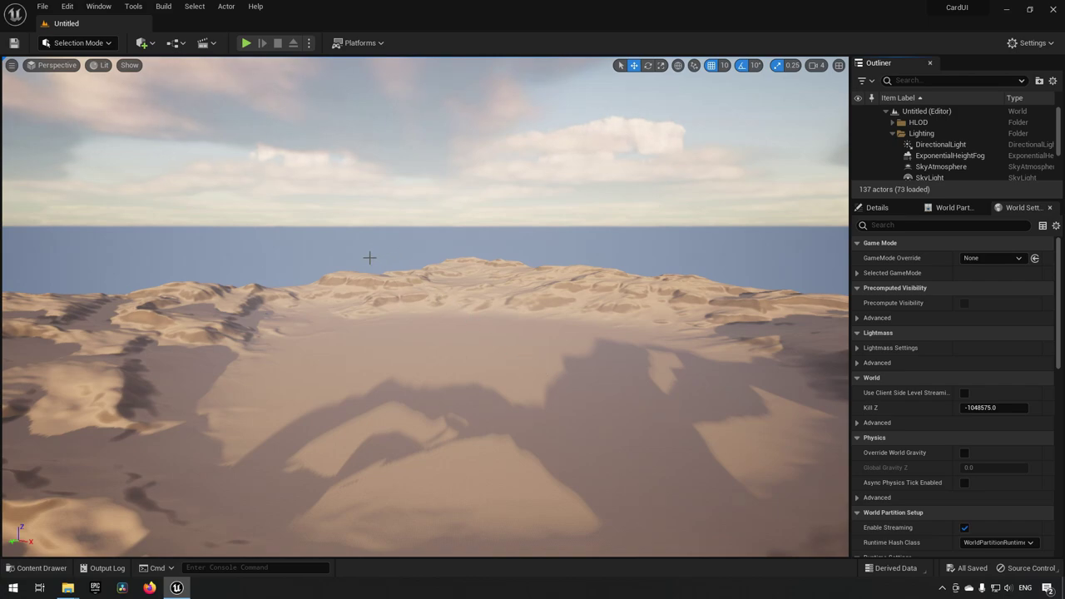
Step: Save the untitled level as CardUI in the Content folder
{"action": "left_click_drag", "start_coordinate": [506, 462], "coordinate": [406, 331]}
{"action": "right_click_drag", "start_coordinate": [589, 348], "coordinate": [505, 286]}
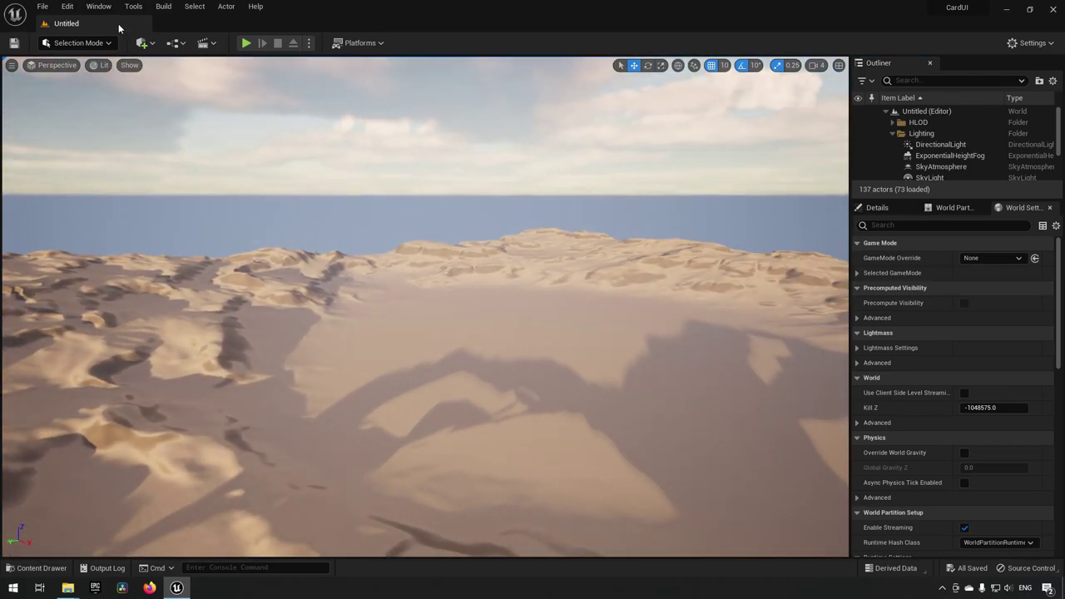
{"action": "left_click", "coordinate": [50, 7]}
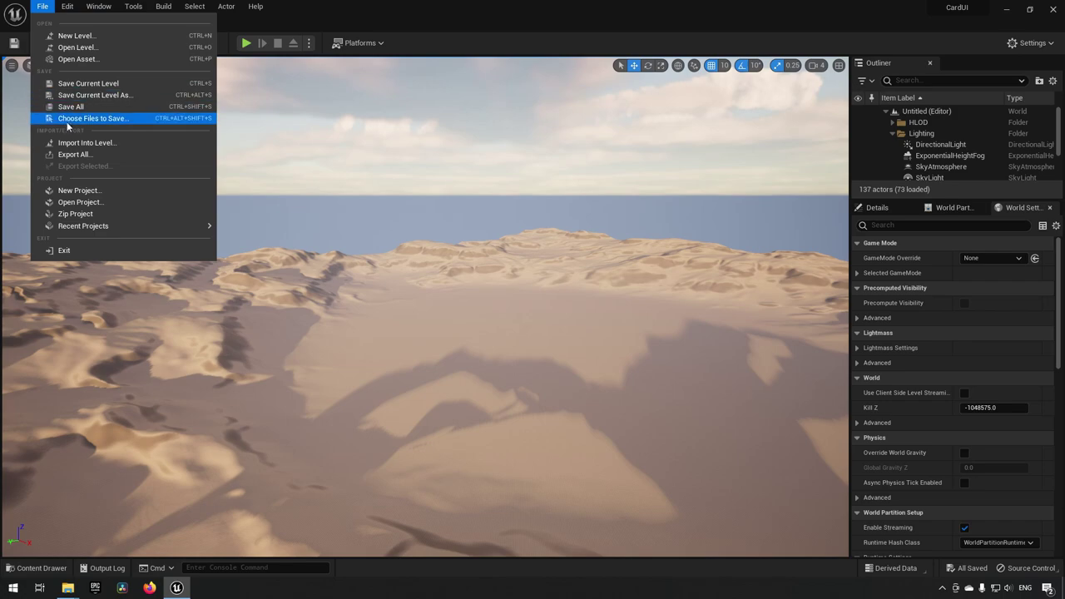
{"action": "left_click", "coordinate": [127, 94]}
{"action": "left_click", "coordinate": [296, 462]}
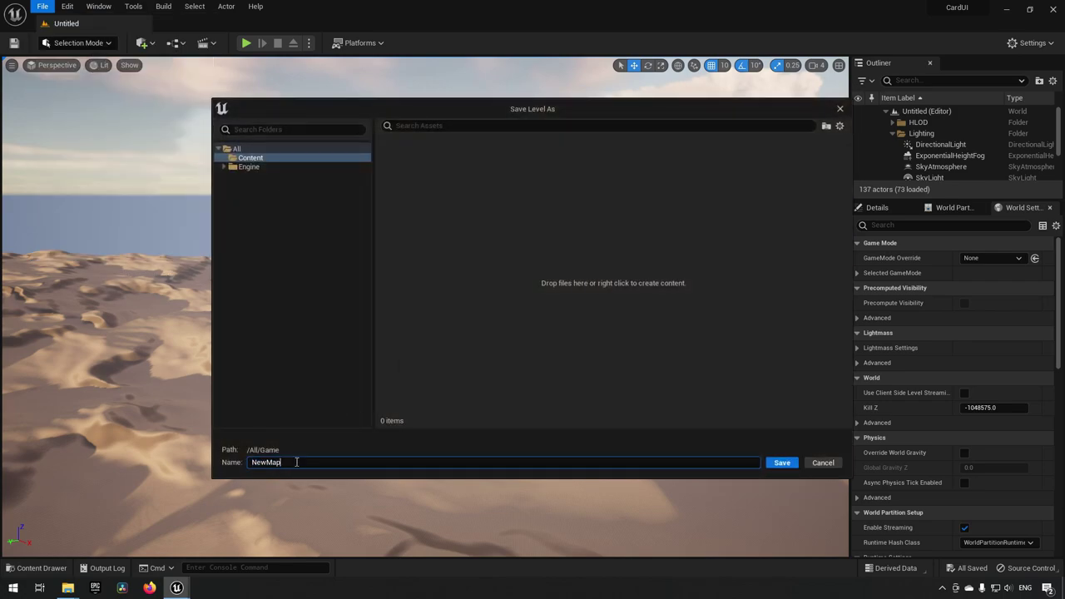
{"action": "key", "text": "ctrl+a"}
{"action": "type", "text": "CardUI"}
{"action": "left_click", "coordinate": [788, 466]}
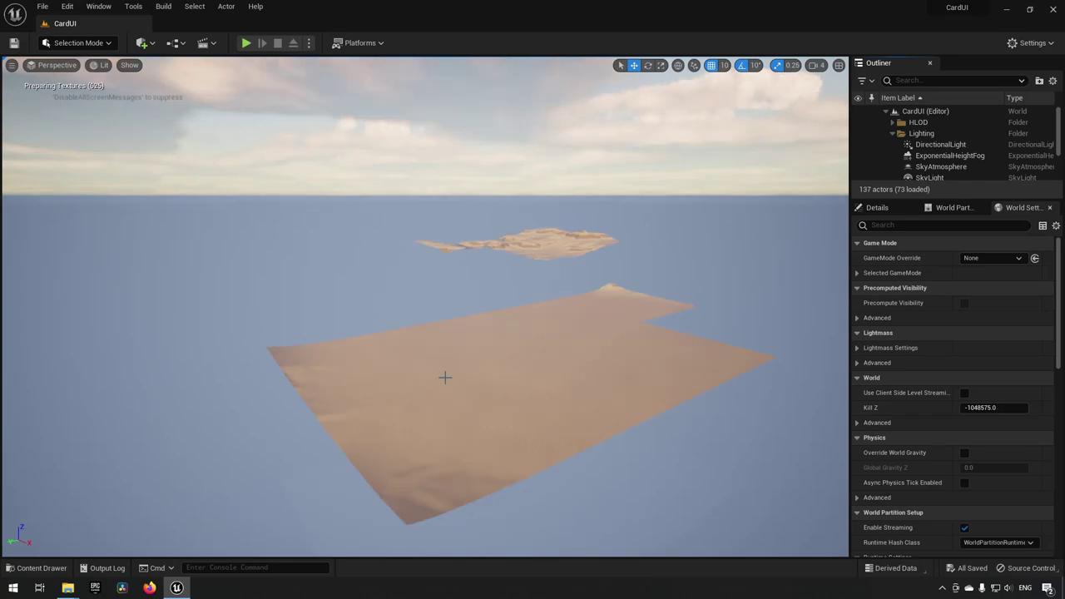
Step: Create a folder named CardUI in the Content folder and open it
{"action": "key", "text": "ctrl+space"}
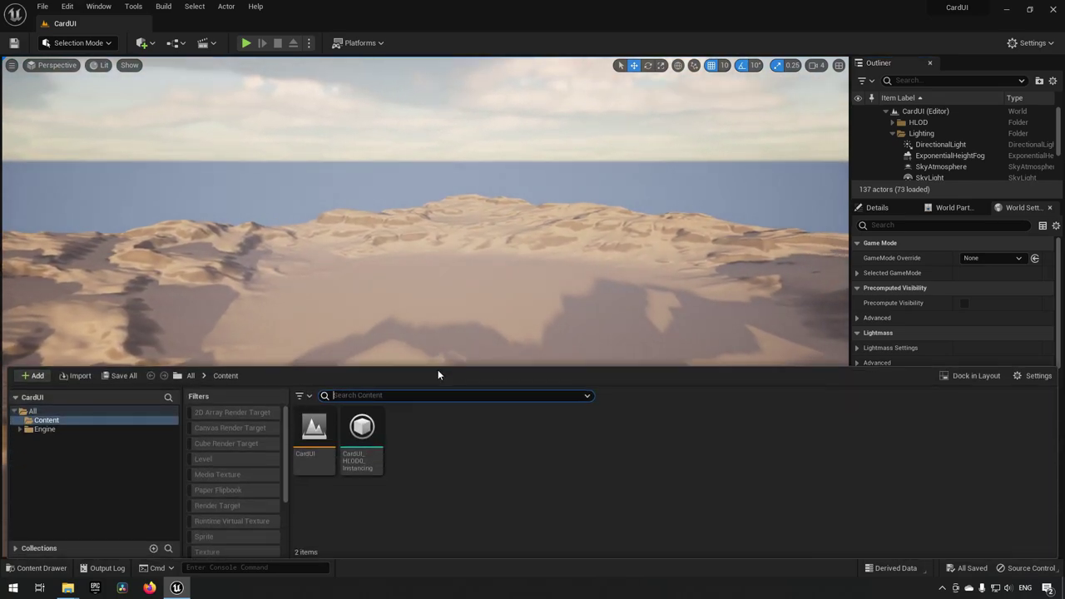
{"action": "right_click", "coordinate": [456, 463]}
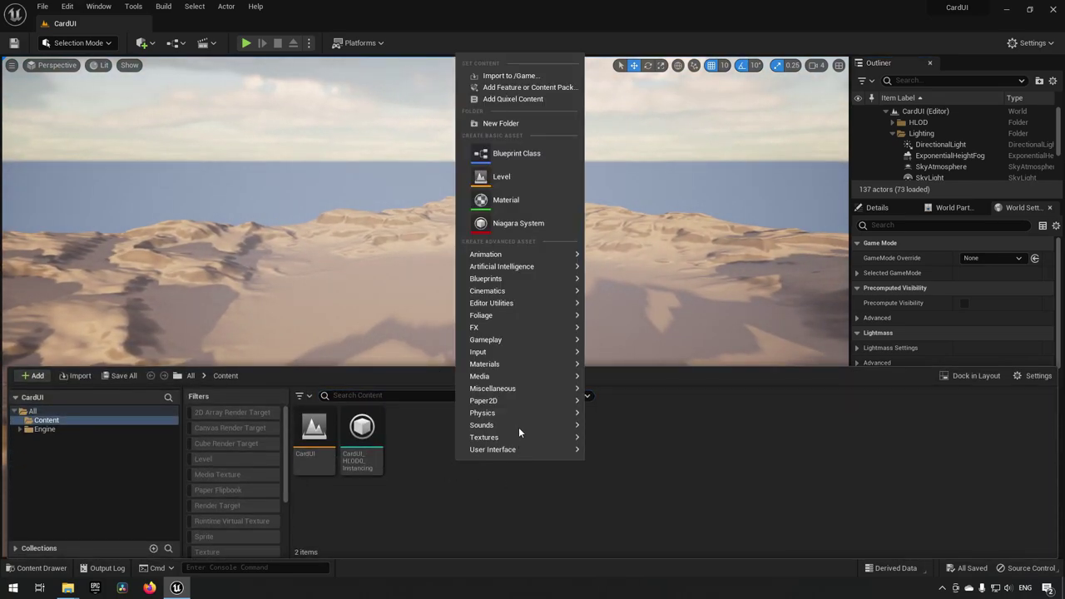
{"action": "left_click", "coordinate": [533, 121]}
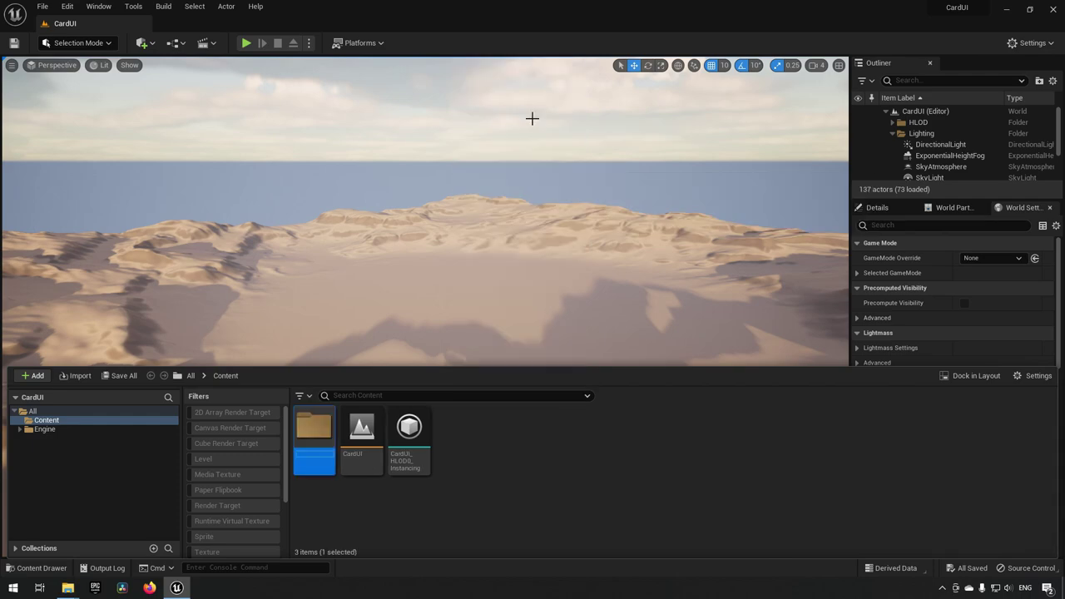
{"action": "type", "text": "CardUI"}
{"action": "key", "text": "Return"}
{"action": "key", "text": "Return"}
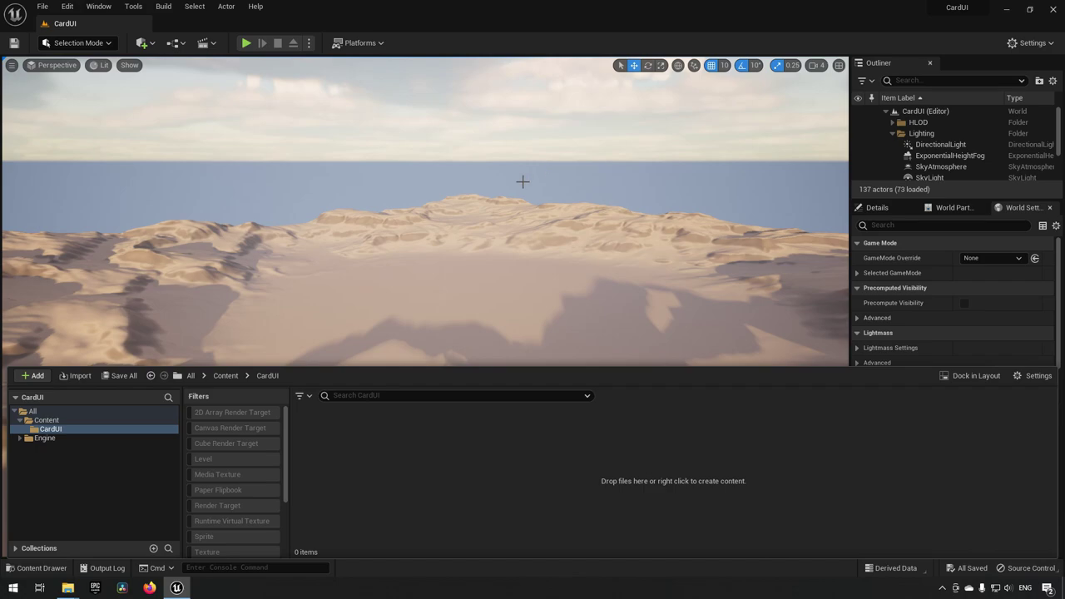
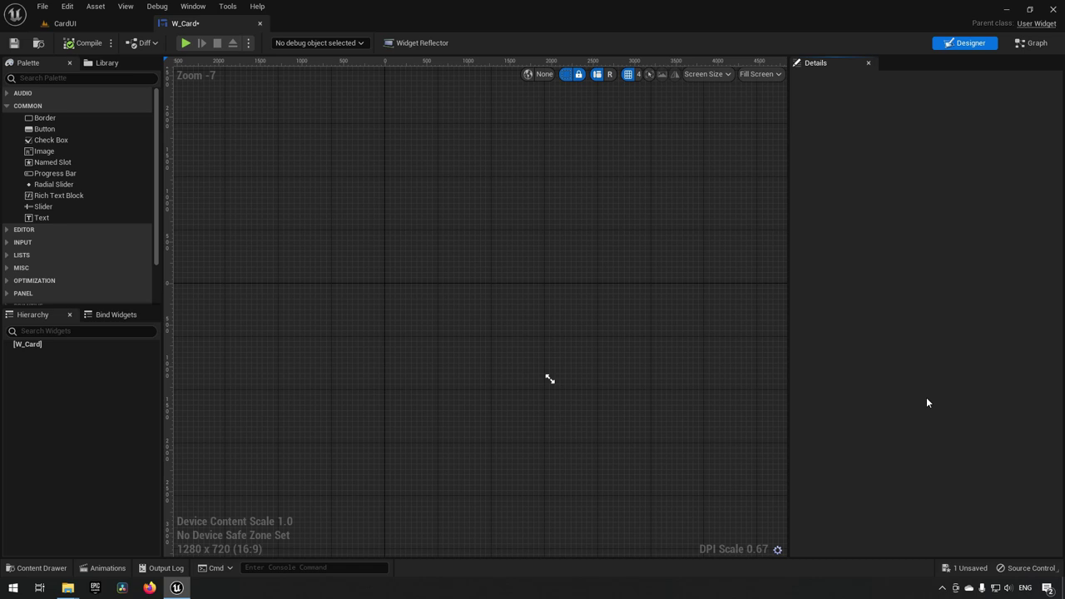
Step: Add a Size Box as the root widget of W_Card
{"action": "left_click", "coordinate": [73, 78]}
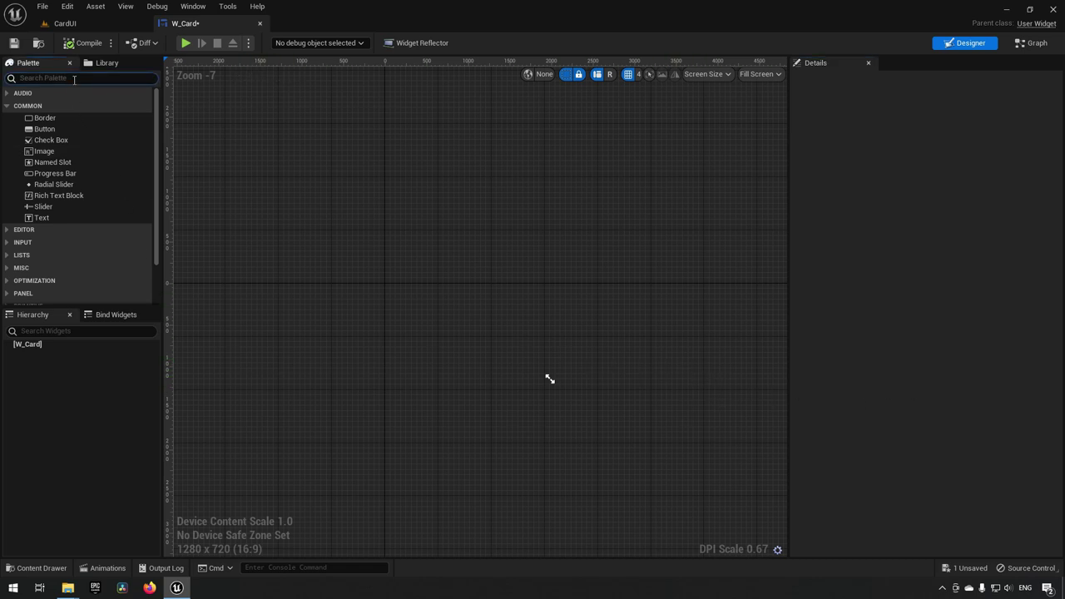
{"action": "type", "text": "size"}
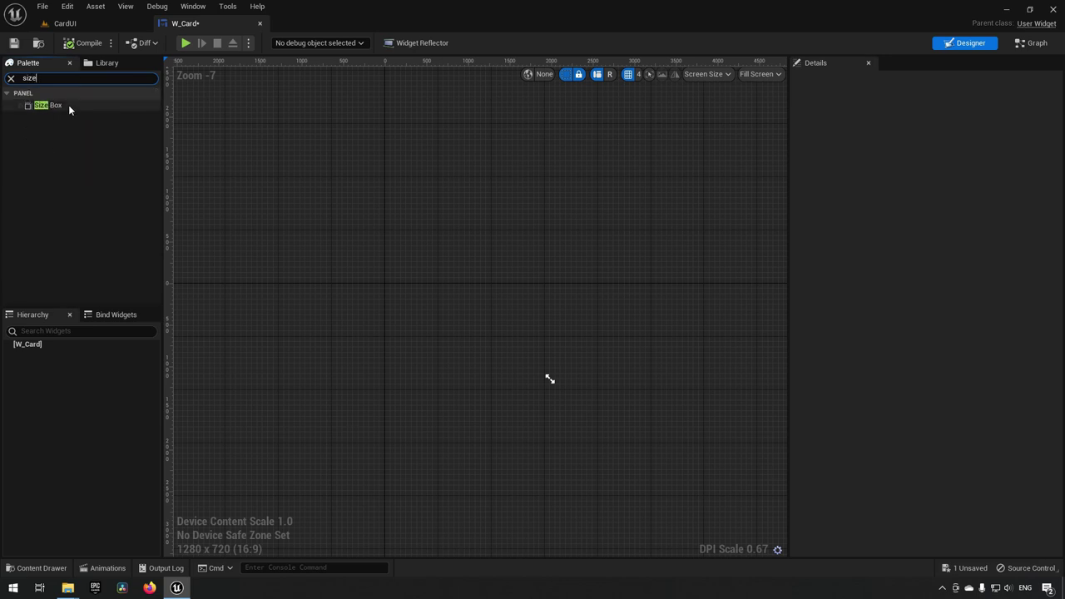
{"action": "left_click_drag", "start_coordinate": [68, 105], "coordinate": [37, 344]}
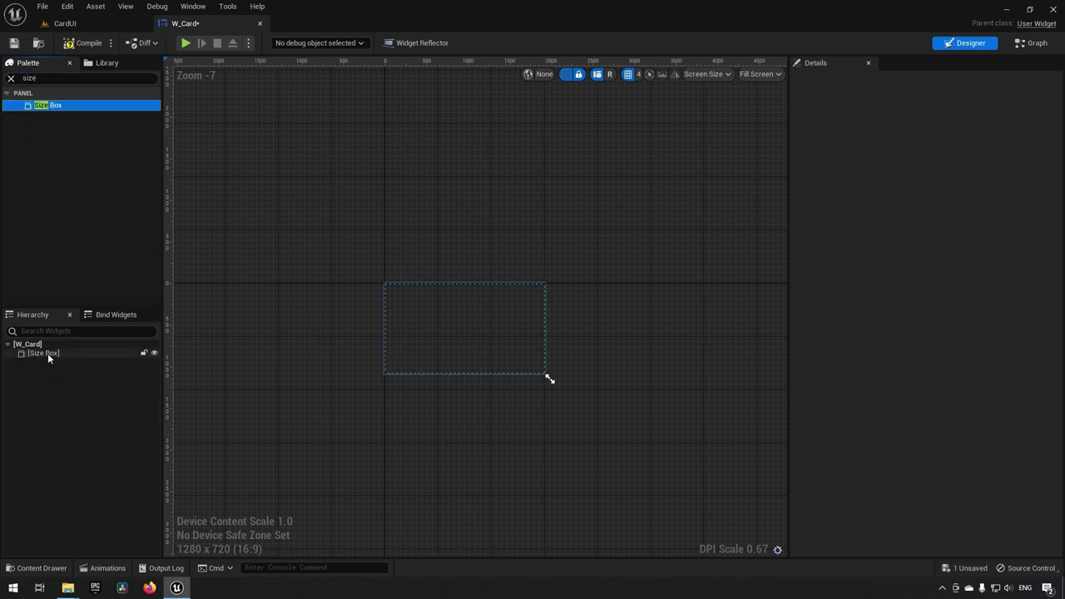
Step: Enable the Size Box's Width Override and set it to 250
{"action": "left_click", "coordinate": [47, 352]}
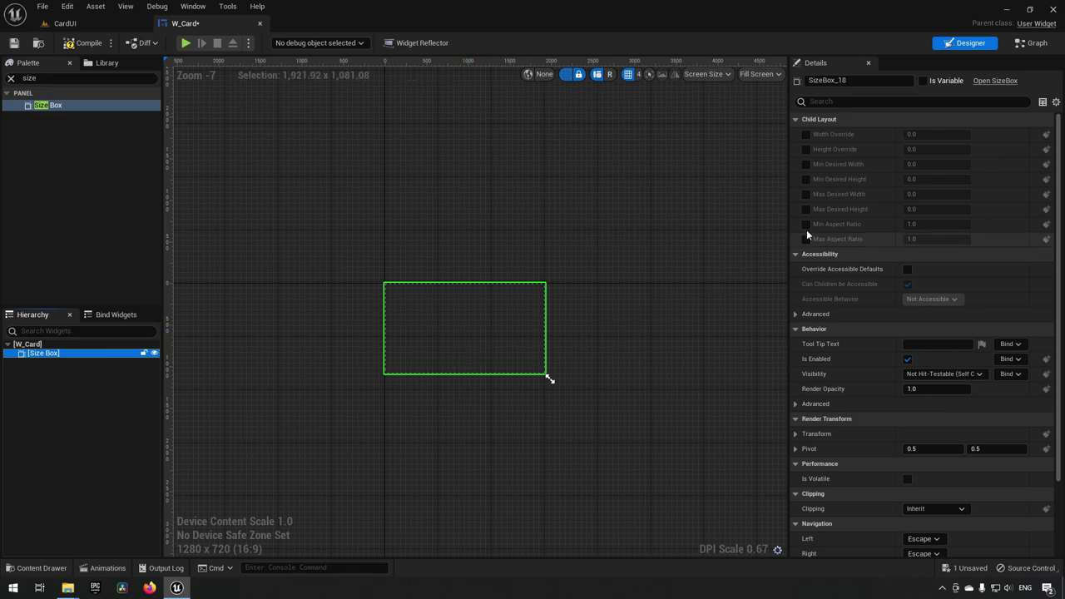
{"action": "left_click", "coordinate": [805, 134]}
{"action": "left_click", "coordinate": [923, 134]}
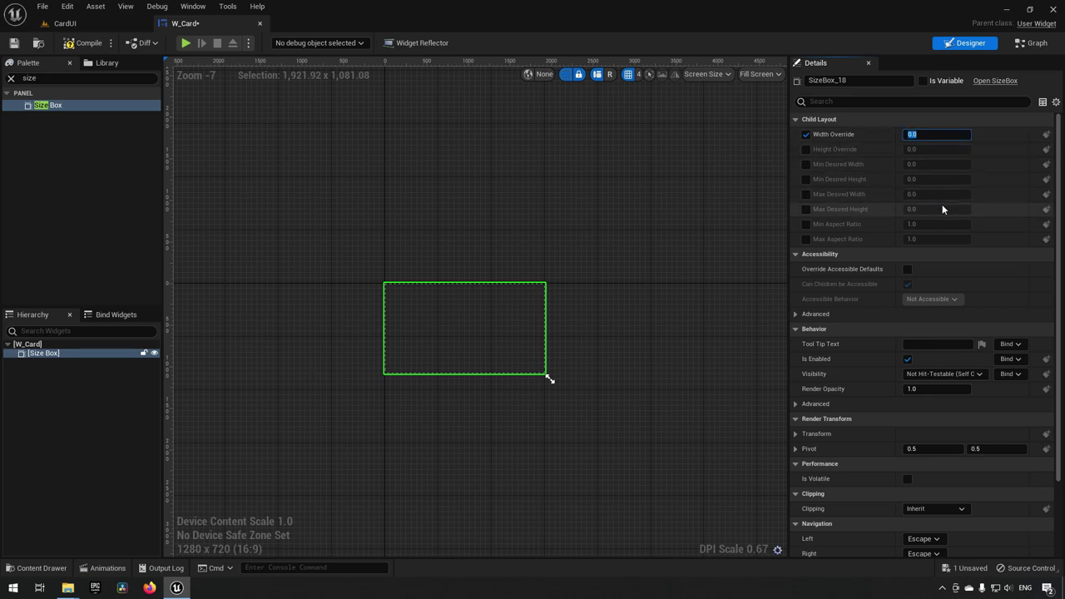
{"action": "type", "text": "250"}
{"action": "key", "text": "Return"}
Step: Change the designer preview size mode to Desired on Screen and frame the Size Box closely
{"action": "left_click", "coordinate": [757, 74]}
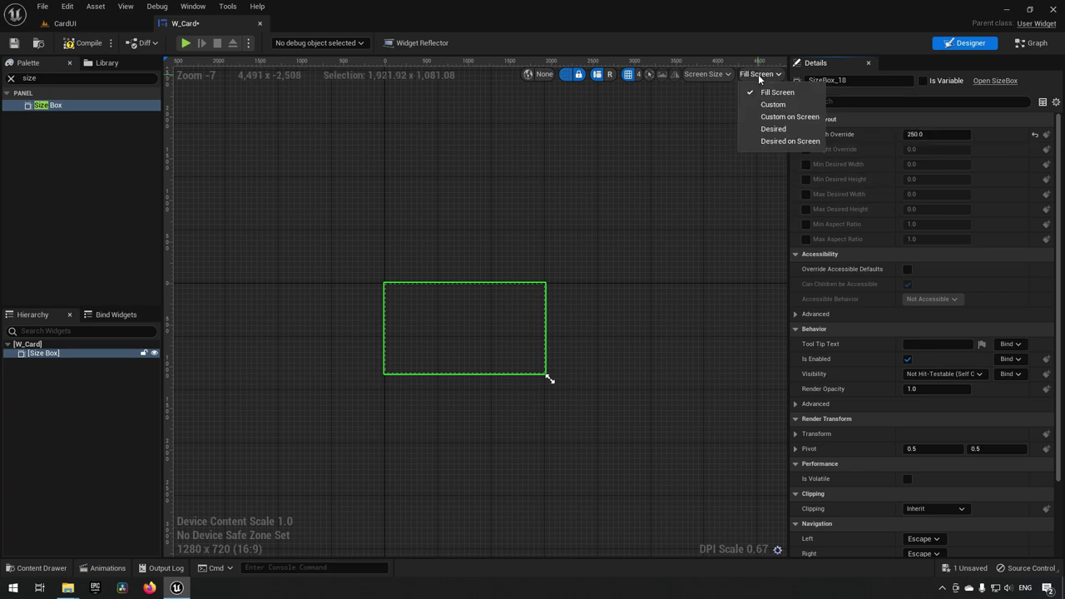
{"action": "left_click", "coordinate": [787, 142]}
{"action": "scroll", "coordinate": [428, 241], "scroll_direction": "up", "scroll_amount": 5}
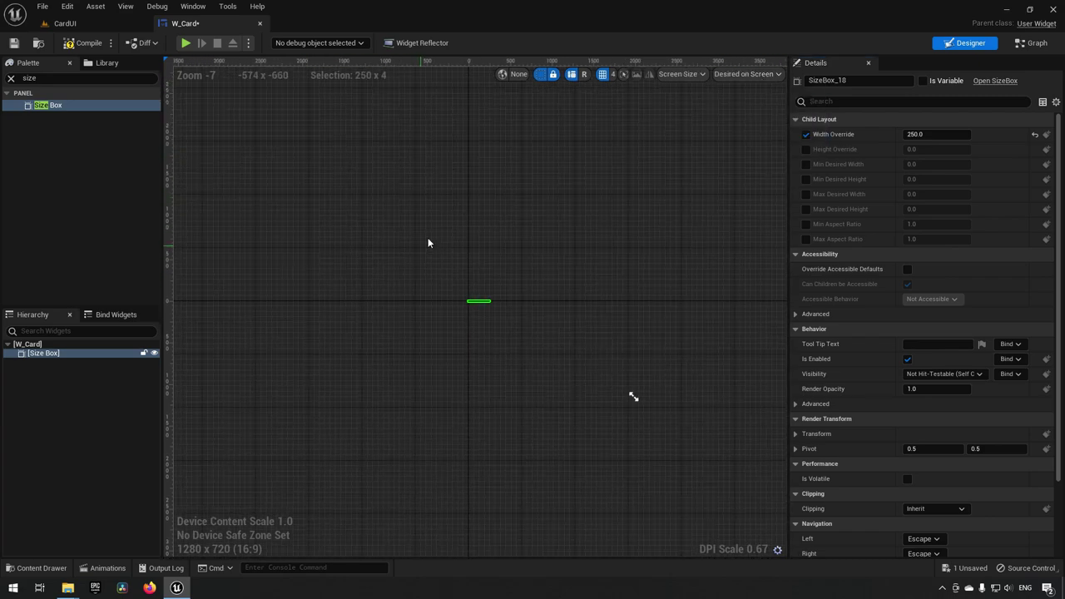
{"action": "right_click_drag", "start_coordinate": [483, 314], "coordinate": [587, 268]}
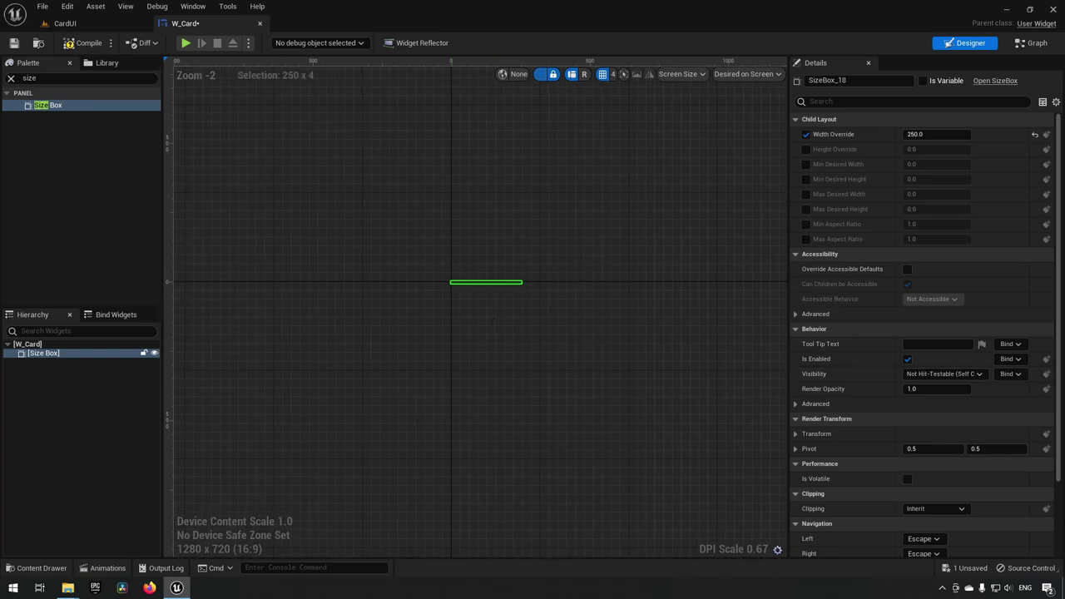
{"action": "scroll", "coordinate": [924, 332], "scroll_direction": "down", "scroll_amount": 1}
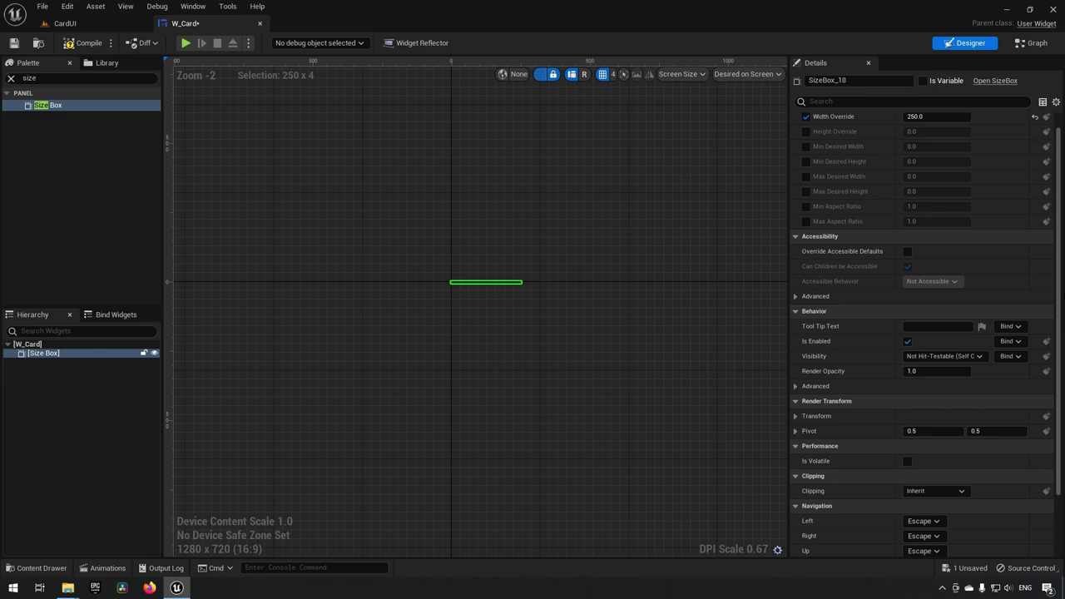
Step: Add a Border inside the Size Box and select it to show its properties
{"action": "left_click", "coordinate": [61, 79]}
{"action": "type", "text": "border"}
{"action": "left_click_drag", "start_coordinate": [64, 106], "coordinate": [52, 352]}
{"action": "left_click", "coordinate": [53, 362]}
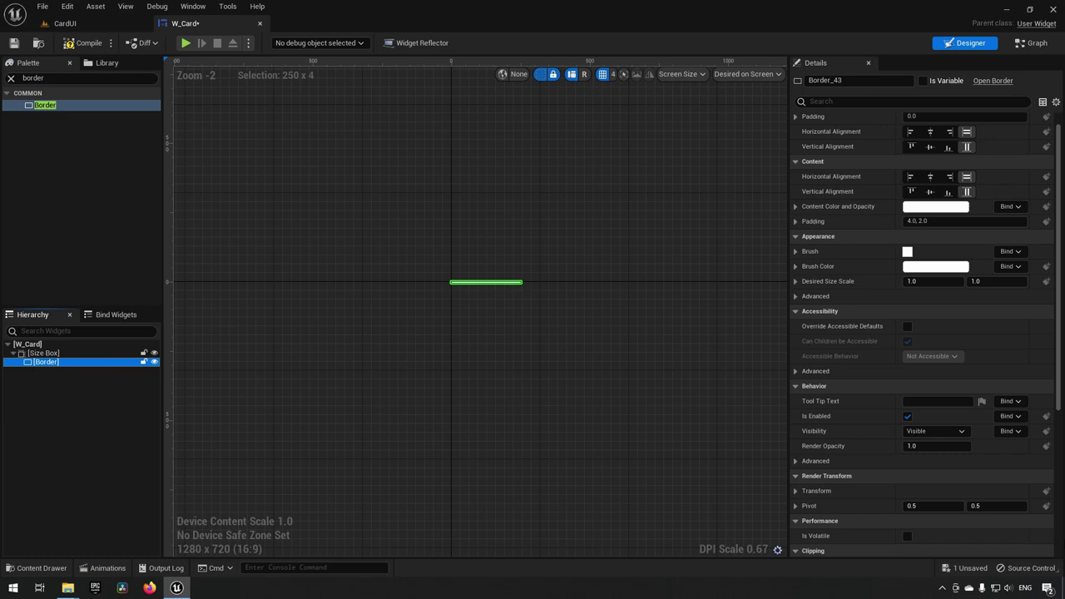
{"action": "scroll", "coordinate": [921, 332], "scroll_direction": "up", "scroll_amount": 1}
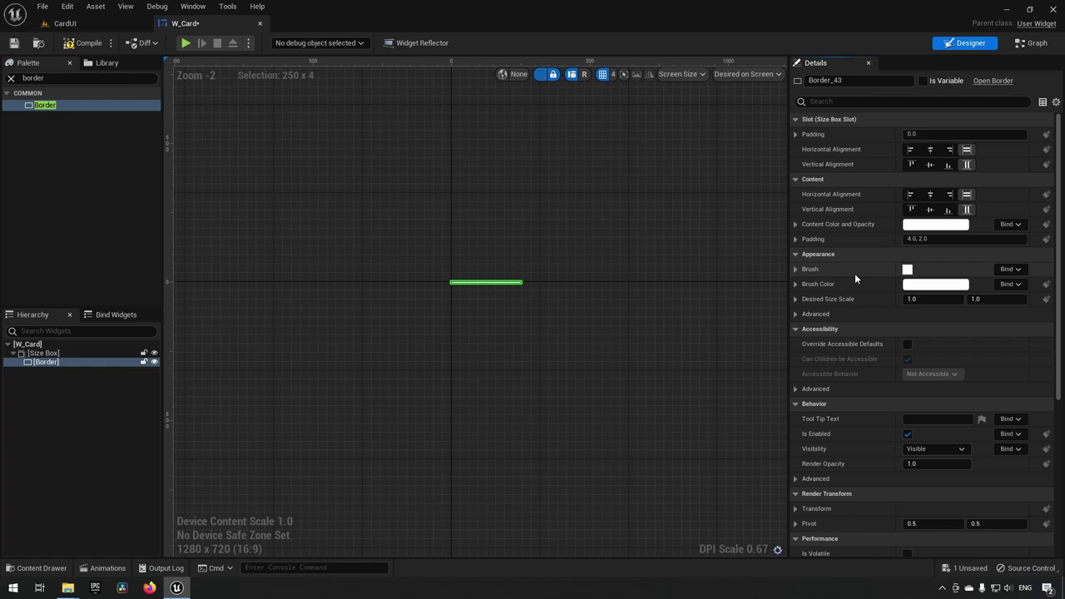
Step: Add an Overlay inside the Border of W_Card
{"action": "left_click", "coordinate": [74, 78]}
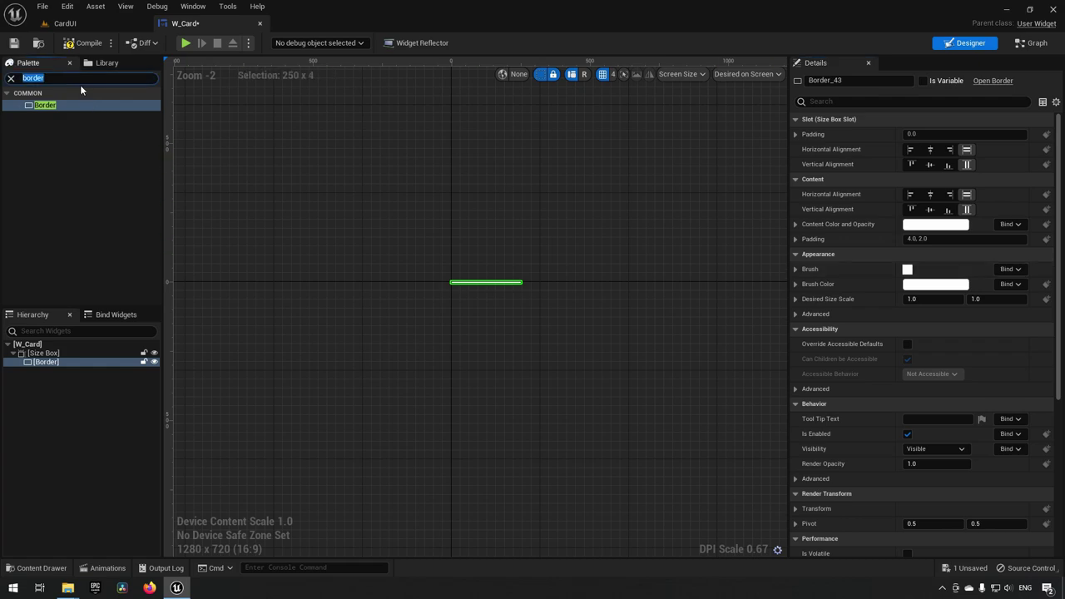
{"action": "type", "text": "overlay"}
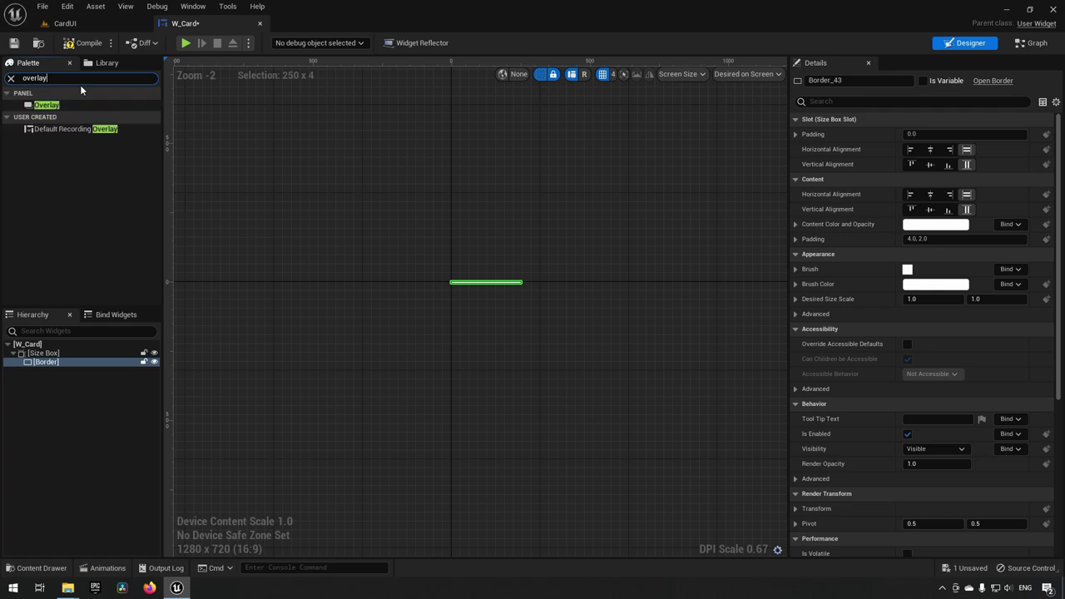
{"action": "left_click_drag", "start_coordinate": [64, 105], "coordinate": [60, 361]}
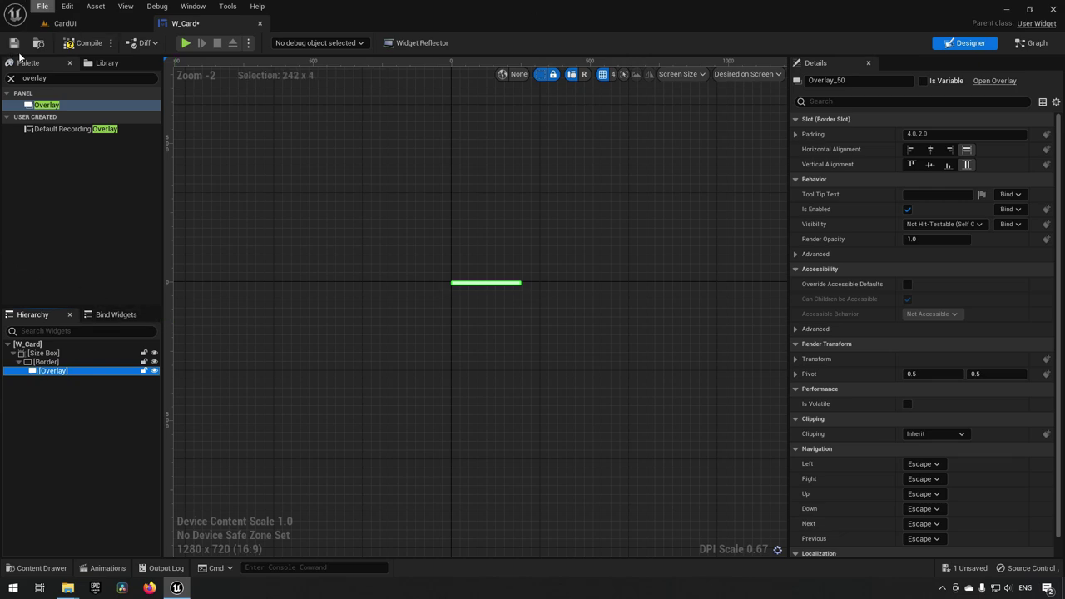
Step: Add an Image widget inside the Overlay of W_Card
{"action": "left_click", "coordinate": [64, 79]}
{"action": "left_click_drag", "start_coordinate": [64, 79], "coordinate": [26, 78]}
{"action": "key", "text": "BackSpace"}
{"action": "key", "text": "BackSpace"}
{"action": "type", "text": "image"}
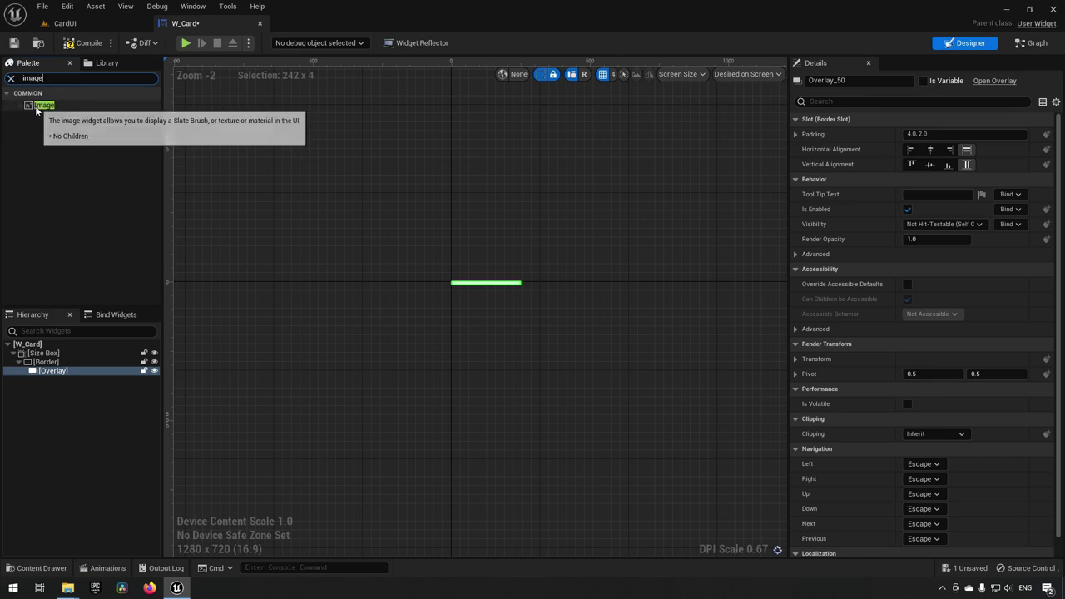
{"action": "left_click_drag", "start_coordinate": [44, 105], "coordinate": [53, 375]}
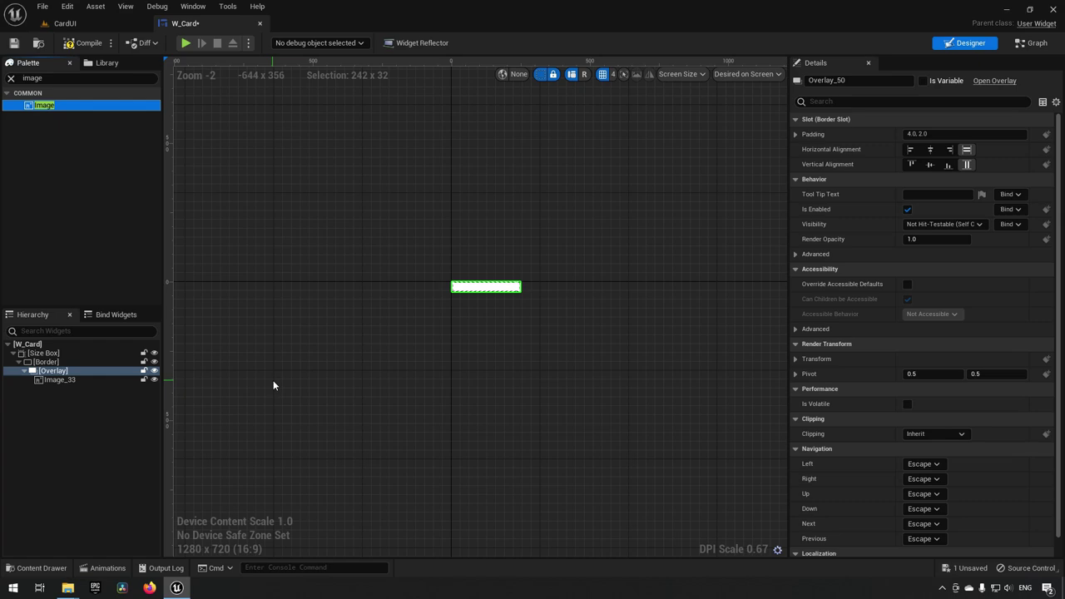
Step: Add a Vertical Box to the Overlay, placed after the Image in the hierarchy
{"action": "left_click", "coordinate": [11, 77]}
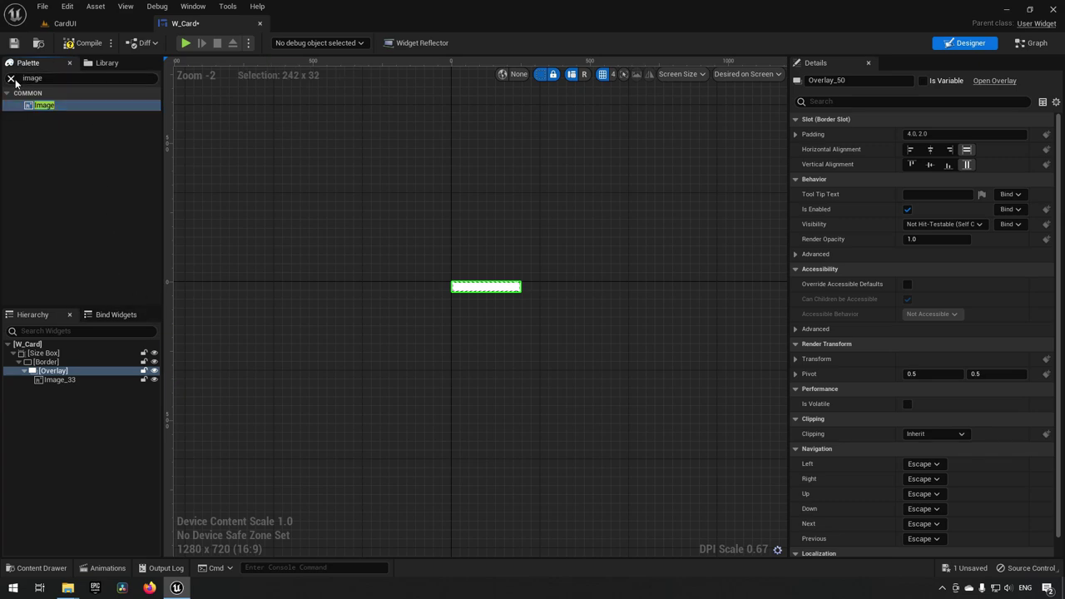
{"action": "left_click", "coordinate": [57, 78]}
{"action": "type", "text": "verti"}
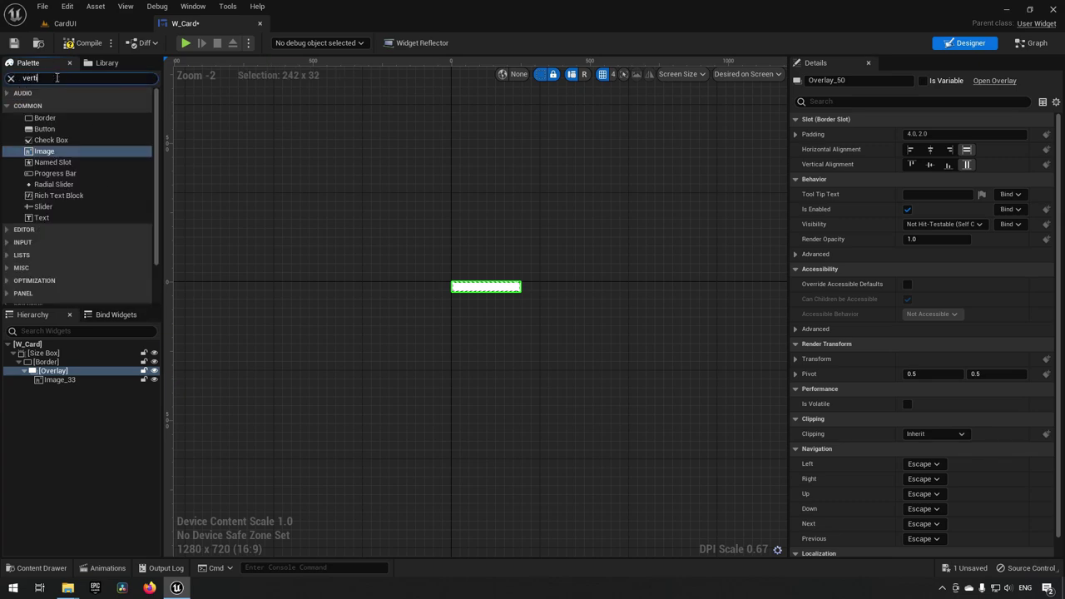
{"action": "left_click_drag", "start_coordinate": [60, 103], "coordinate": [61, 387]}
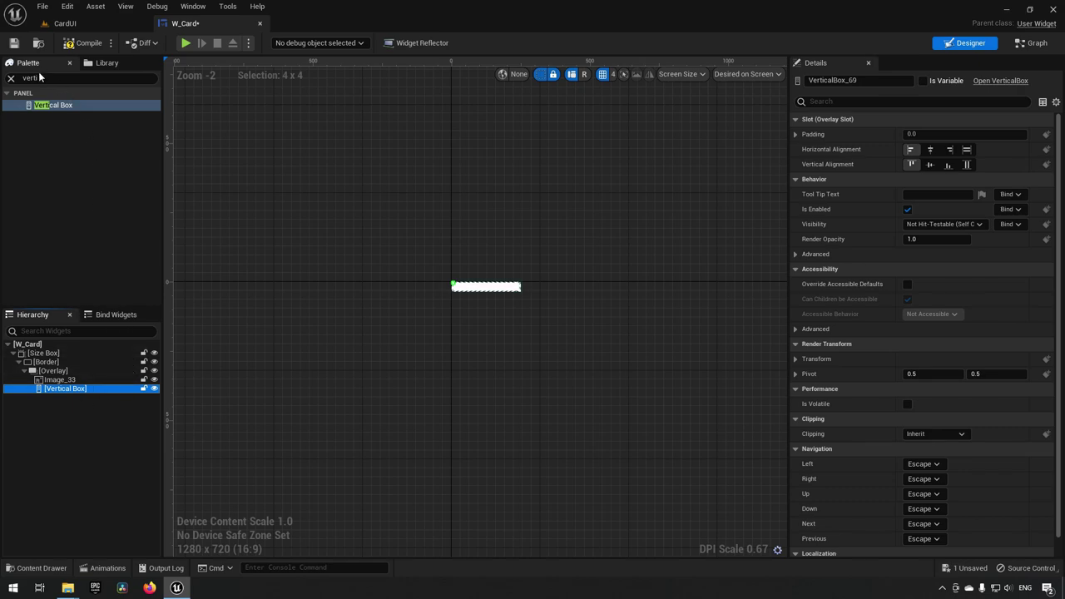
Step: Add three Size Boxes as children of the Vertical Box
{"action": "left_click", "coordinate": [11, 79]}
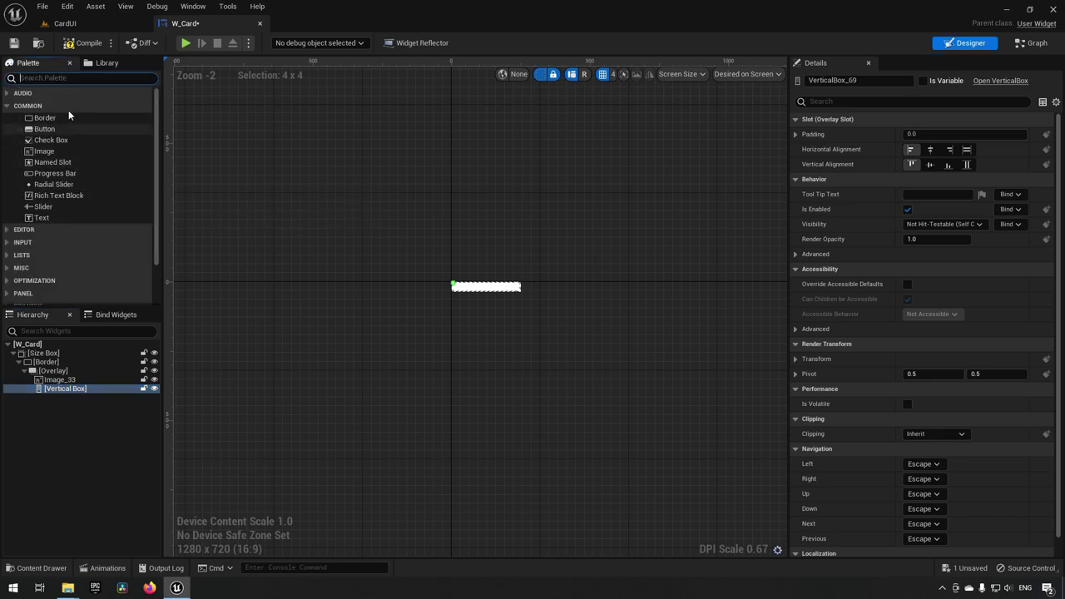
{"action": "left_click", "coordinate": [57, 78]}
{"action": "type", "text": "siz"}
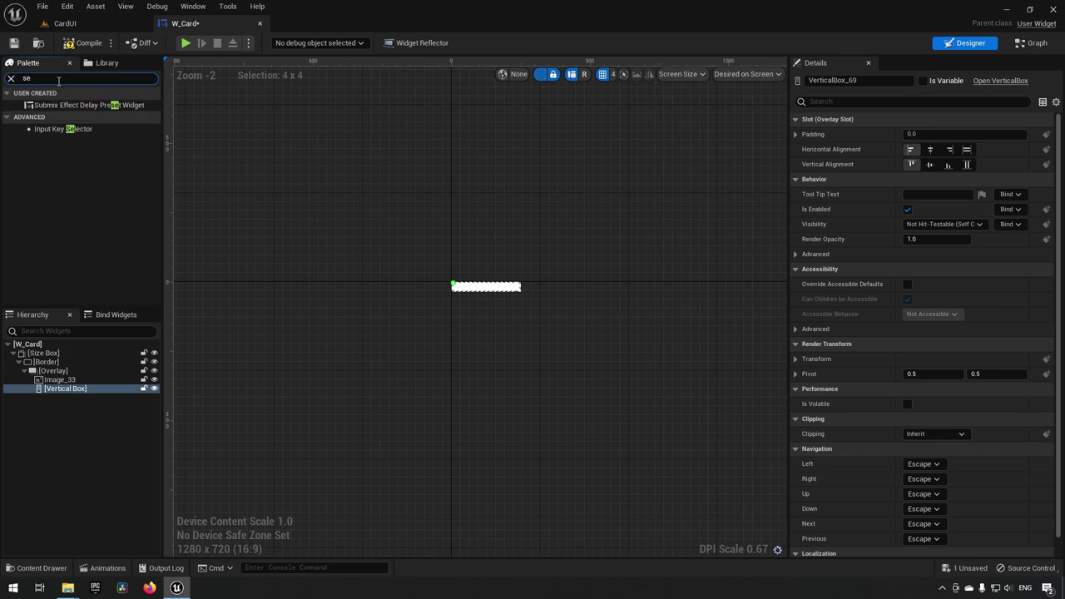
{"action": "type", "text": "e"}
{"action": "left_click_drag", "start_coordinate": [44, 105], "coordinate": [70, 388]}
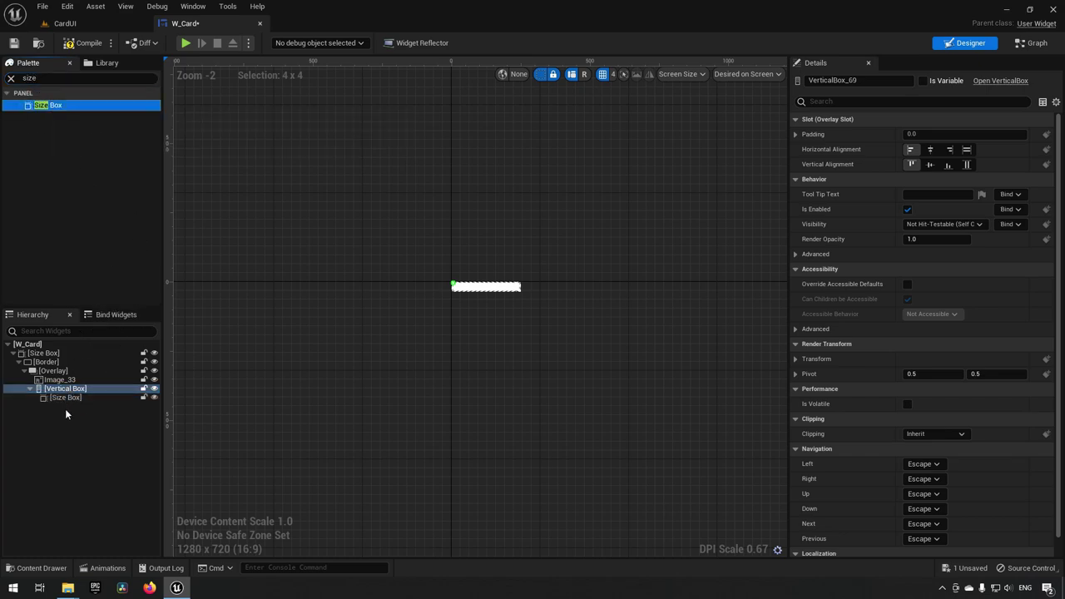
{"action": "left_click_drag", "start_coordinate": [29, 105], "coordinate": [70, 389]}
{"action": "left_click_drag", "start_coordinate": [48, 105], "coordinate": [66, 392]}
{"action": "left_click_drag", "start_coordinate": [67, 394], "coordinate": [72, 409]}
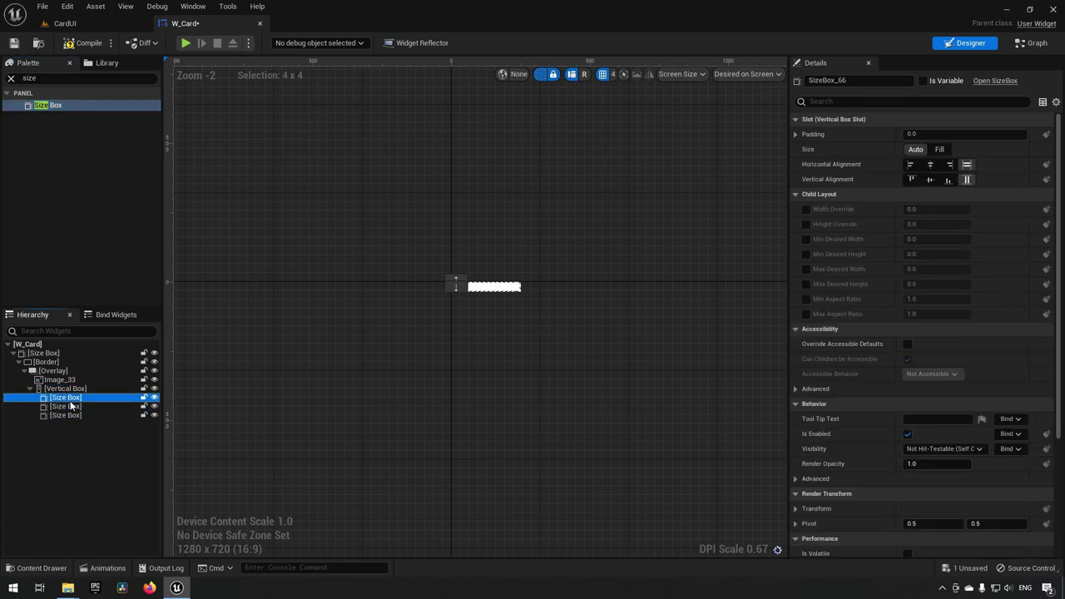
Step: Add a Text widget inside the first Size Box of the Vertical Box
{"action": "left_click", "coordinate": [77, 397]}
{"action": "left_click", "coordinate": [11, 80]}
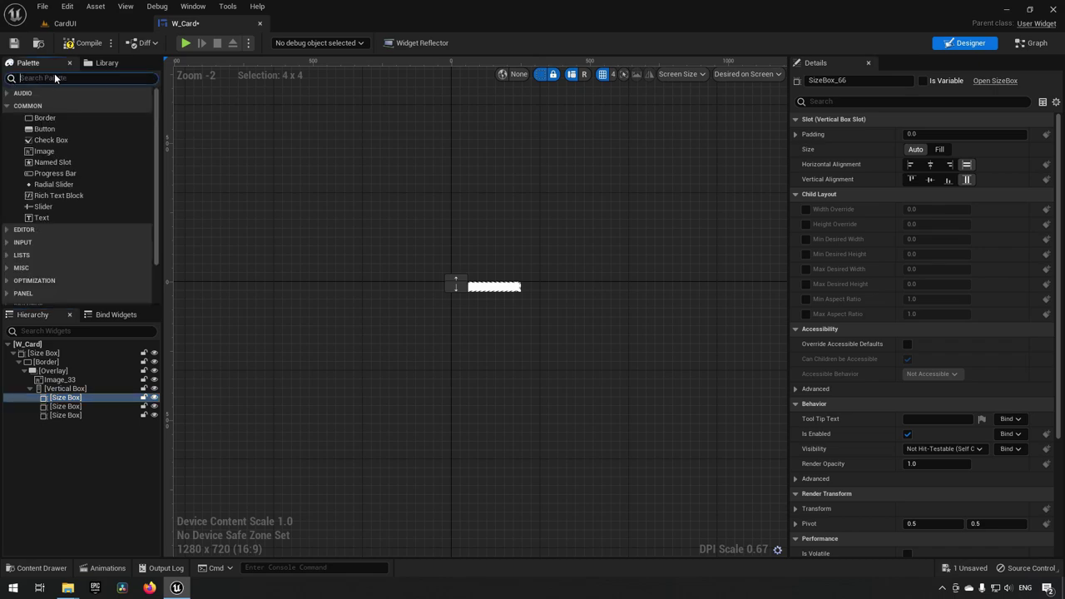
{"action": "type", "text": "text"}
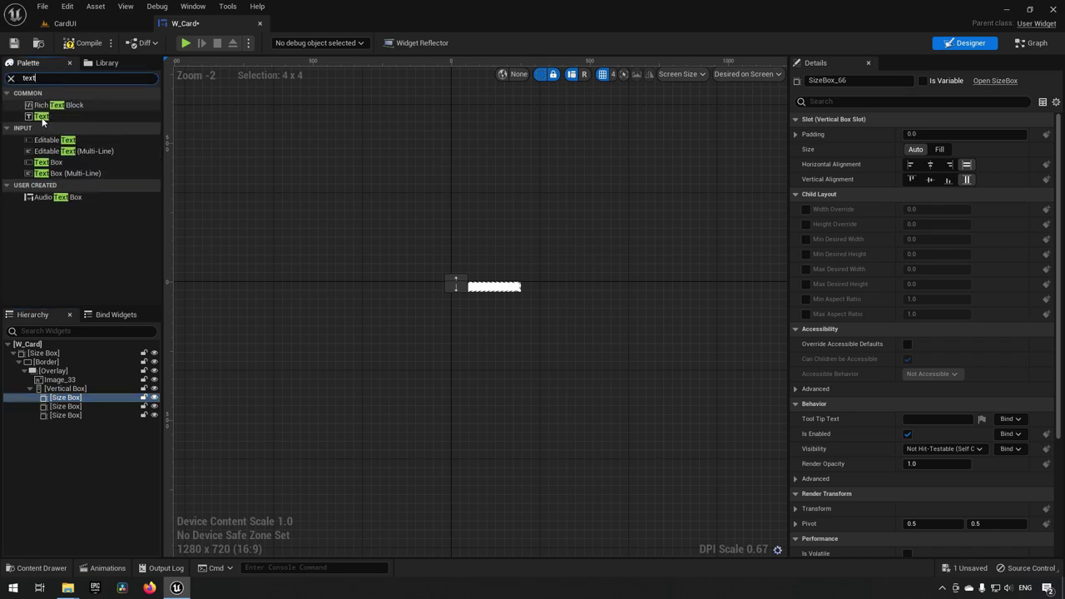
{"action": "left_click_drag", "start_coordinate": [42, 118], "coordinate": [73, 400]}
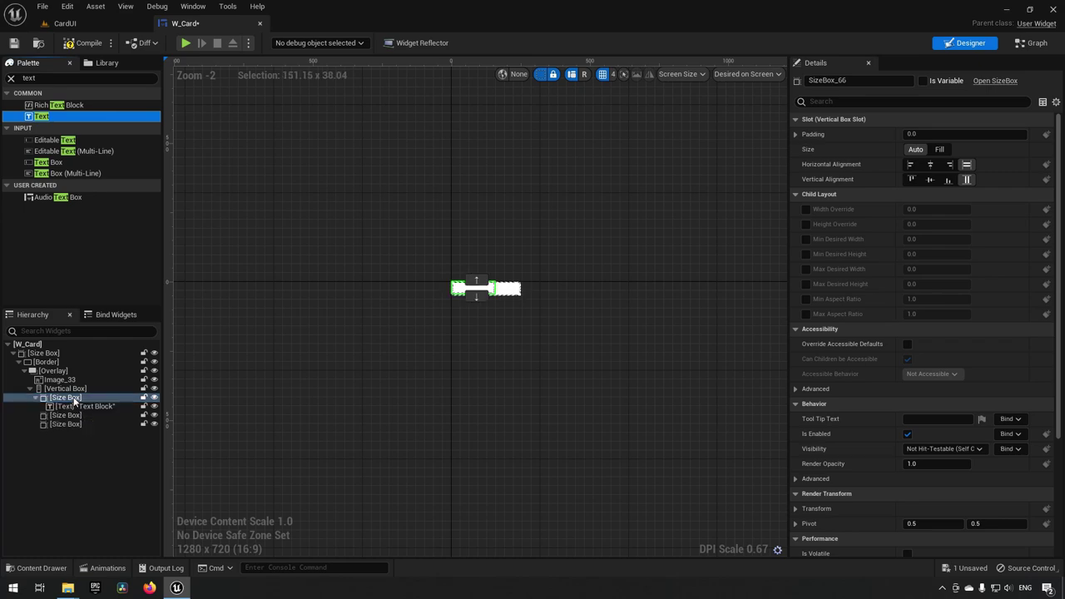
Step: Add an Image widget inside the second Size Box of the Vertical Box
{"action": "left_click", "coordinate": [11, 79]}
{"action": "left_click", "coordinate": [47, 77]}
{"action": "type", "text": "image"}
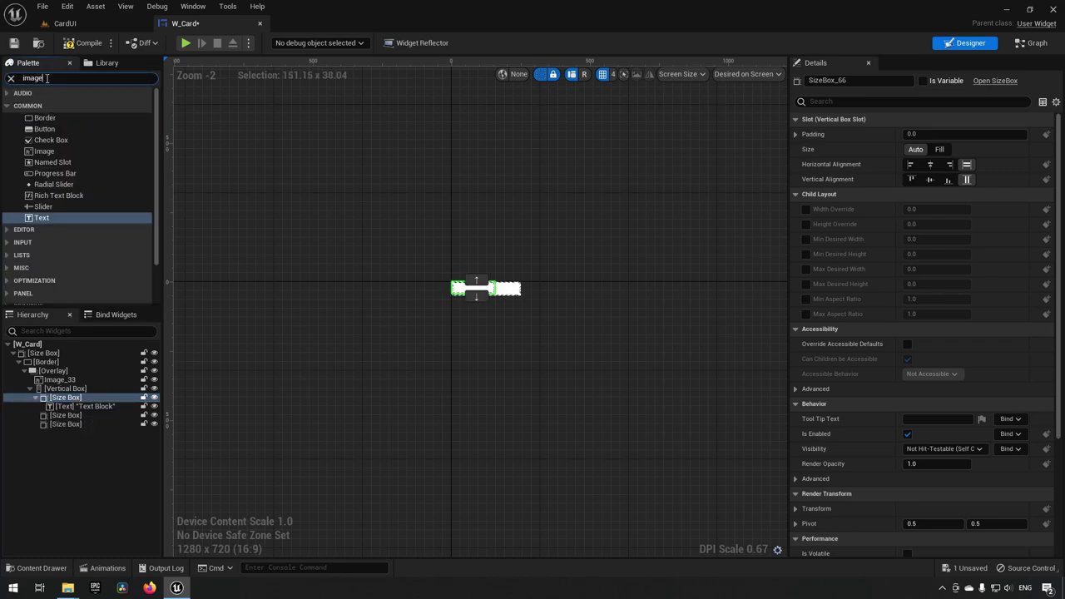
{"action": "left_click_drag", "start_coordinate": [44, 105], "coordinate": [75, 416]}
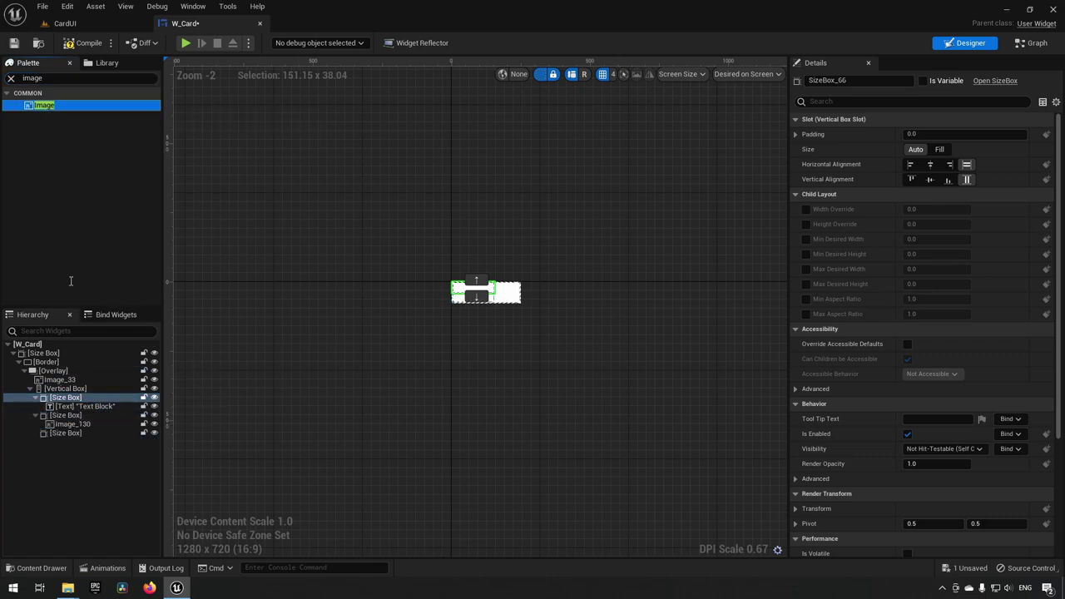
Step: Add a Text widget inside the third Size Box of the Vertical Box
{"action": "double_click", "coordinate": [45, 78]}
{"action": "key", "text": "BackSpace"}
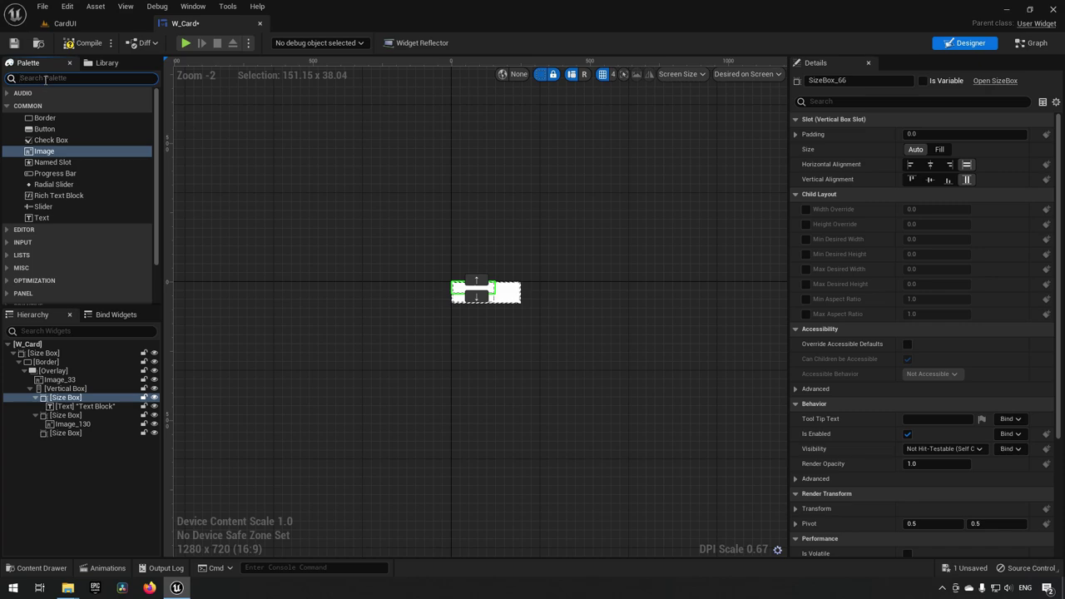
{"action": "type", "text": "text"}
{"action": "left_click", "coordinate": [46, 117]}
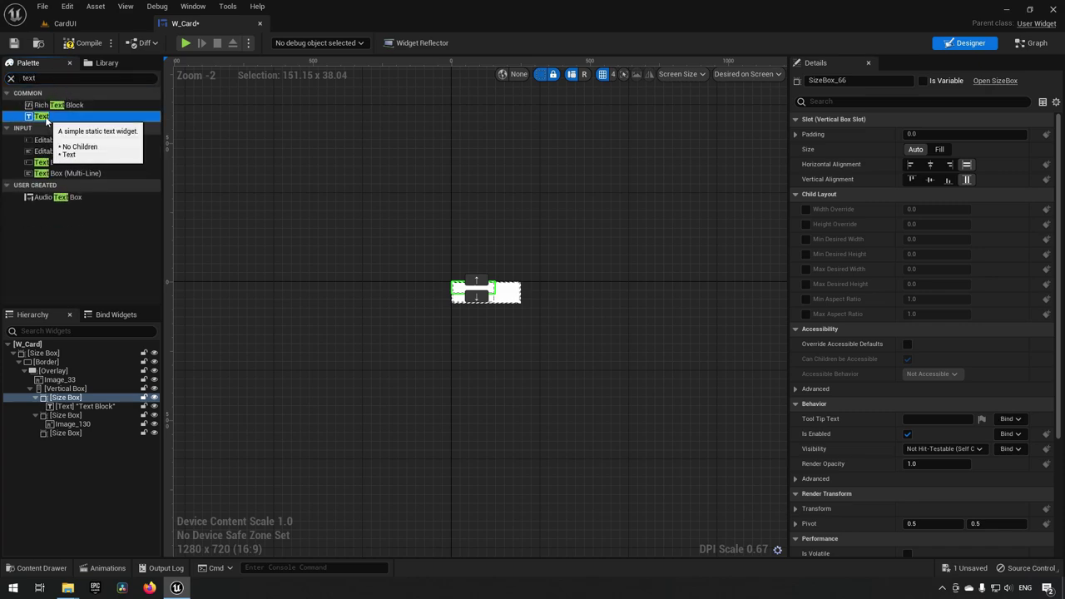
{"action": "left_click_drag", "start_coordinate": [45, 117], "coordinate": [79, 432]}
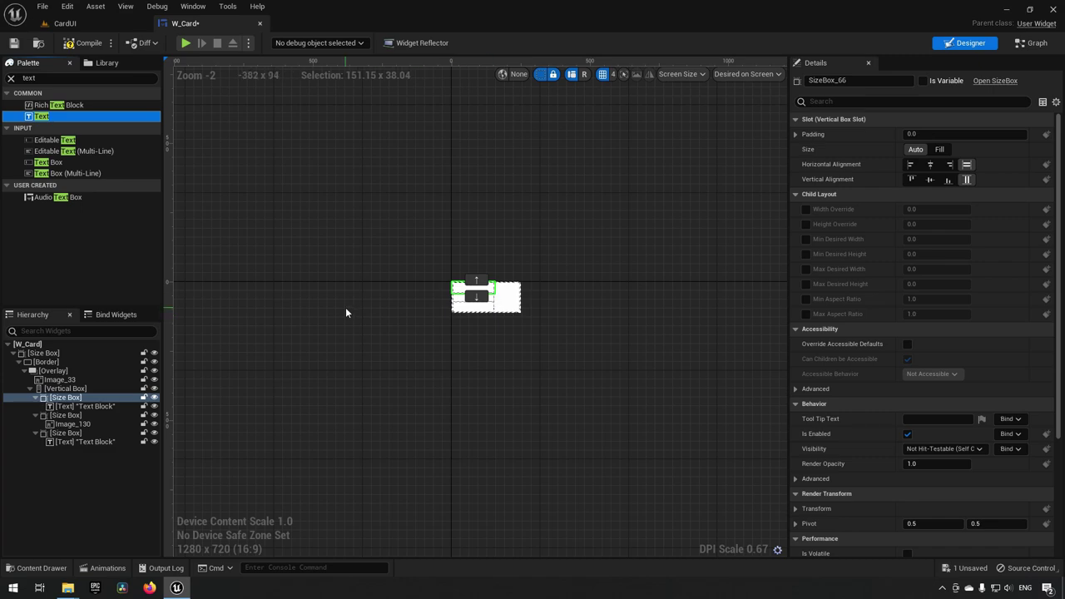
Step: Set the Draw As mode of the Border's brush to Rounded Box
{"action": "scroll", "coordinate": [457, 264], "scroll_direction": "up", "scroll_amount": 4}
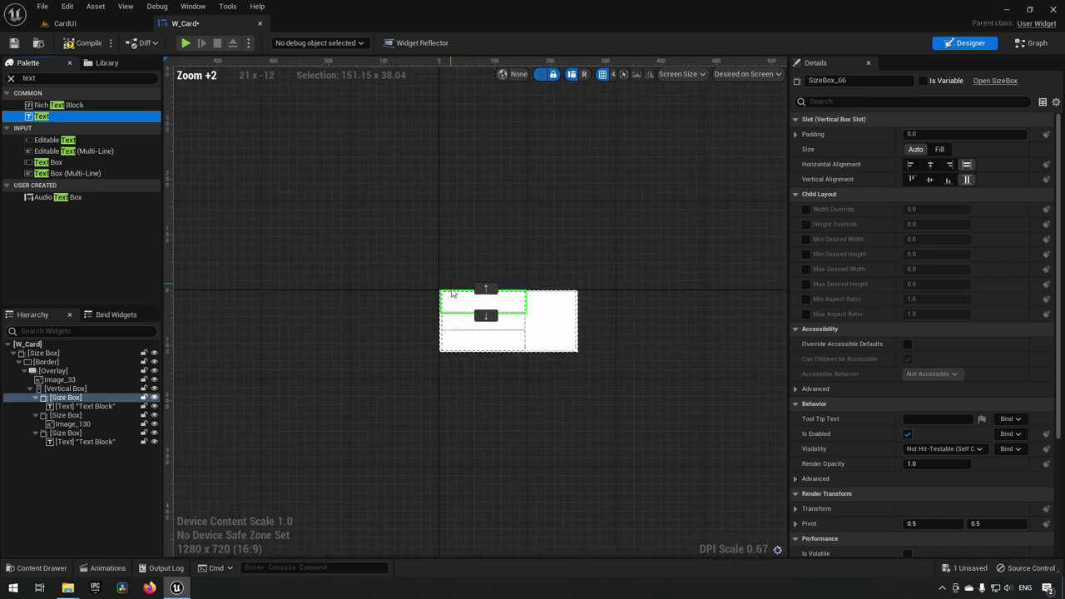
{"action": "scroll", "coordinate": [432, 380], "scroll_direction": "up", "scroll_amount": 1}
{"action": "right_click_drag", "start_coordinate": [433, 380], "coordinate": [397, 366]}
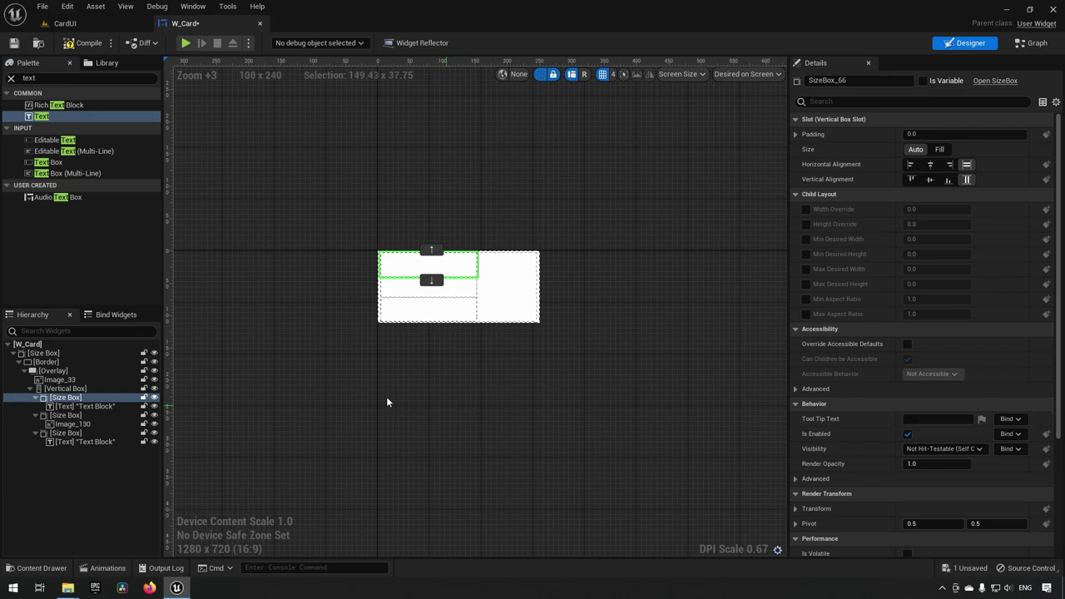
{"action": "left_click", "coordinate": [75, 362]}
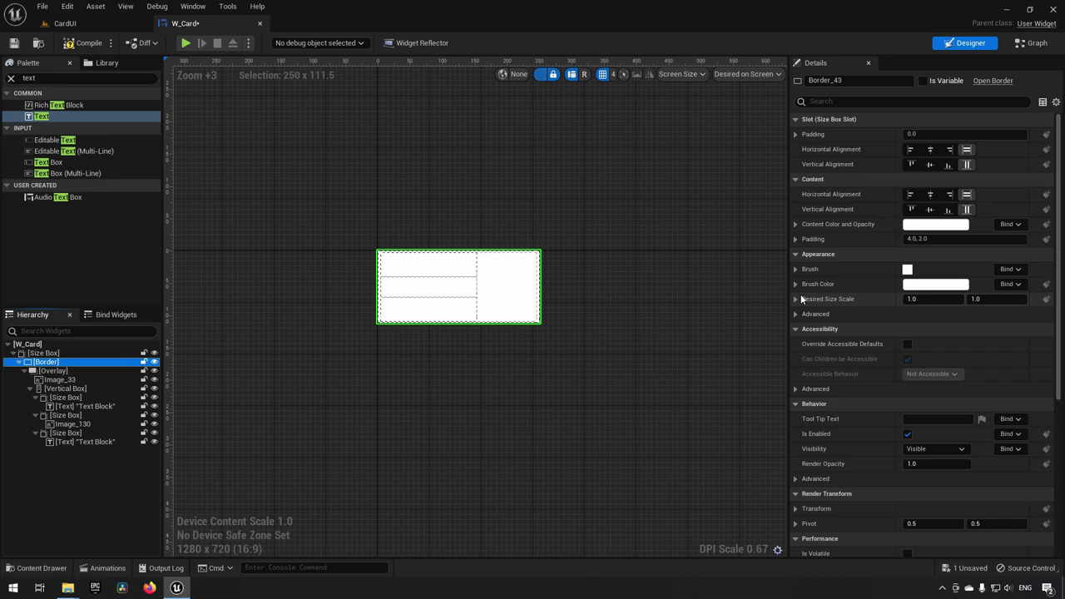
{"action": "left_click", "coordinate": [795, 269]}
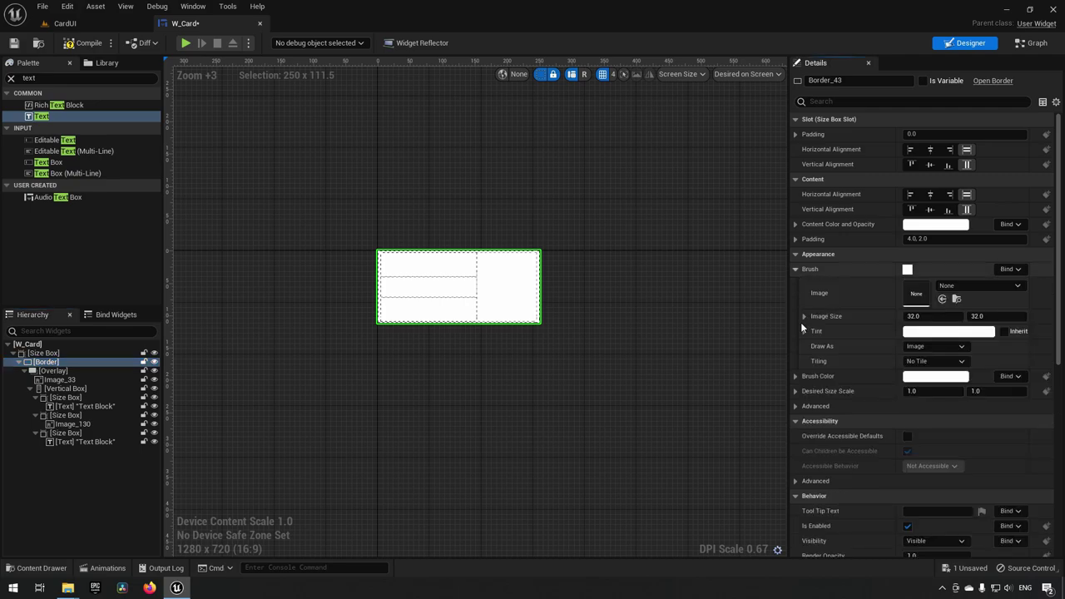
{"action": "left_click", "coordinate": [949, 347]}
{"action": "left_click", "coordinate": [933, 398]}
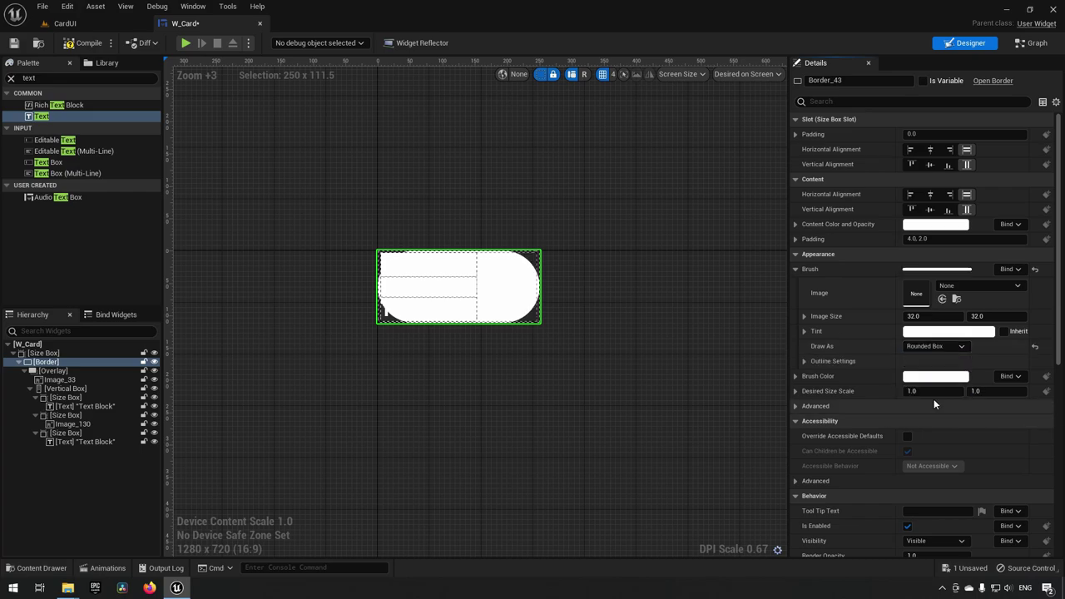
Step: Set the tint of the Border's brush to black
{"action": "left_click", "coordinate": [939, 337]}
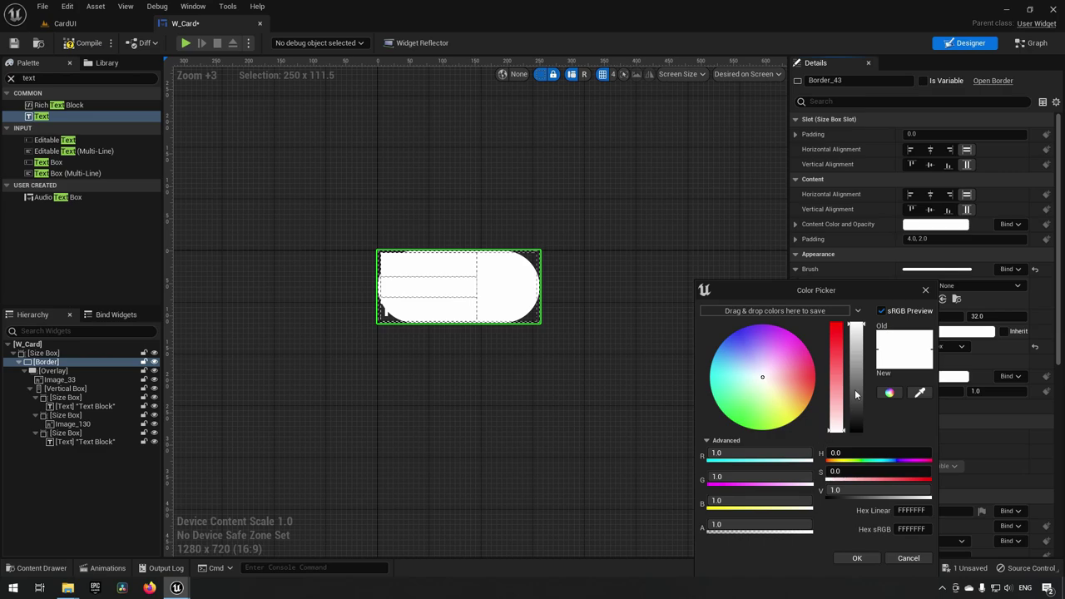
{"action": "left_click", "coordinate": [858, 360]}
{"action": "left_click_drag", "start_coordinate": [857, 359], "coordinate": [857, 442]}
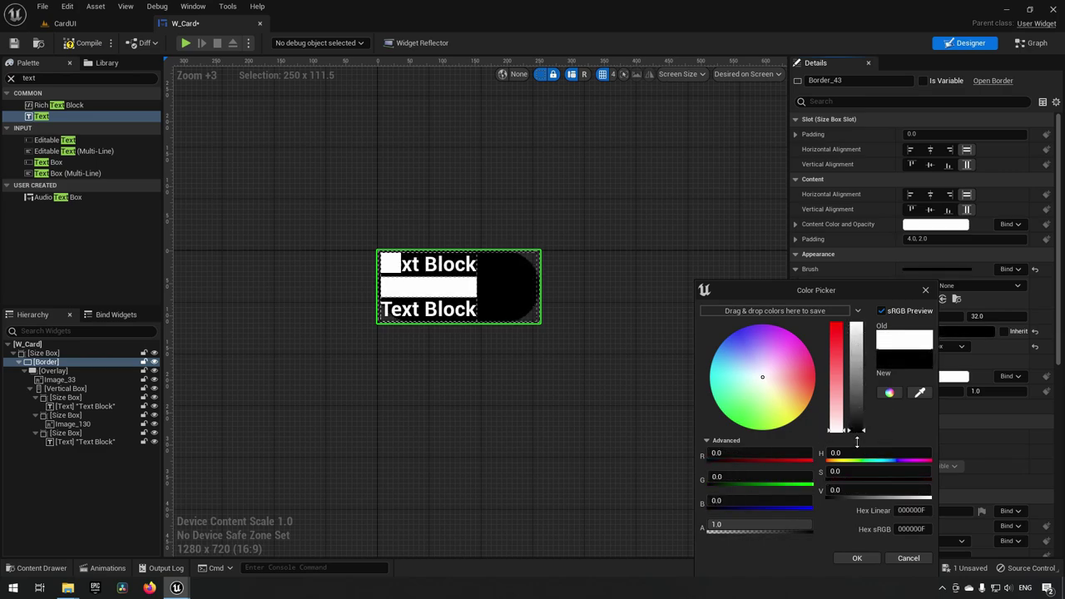
{"action": "left_click", "coordinate": [857, 558]}
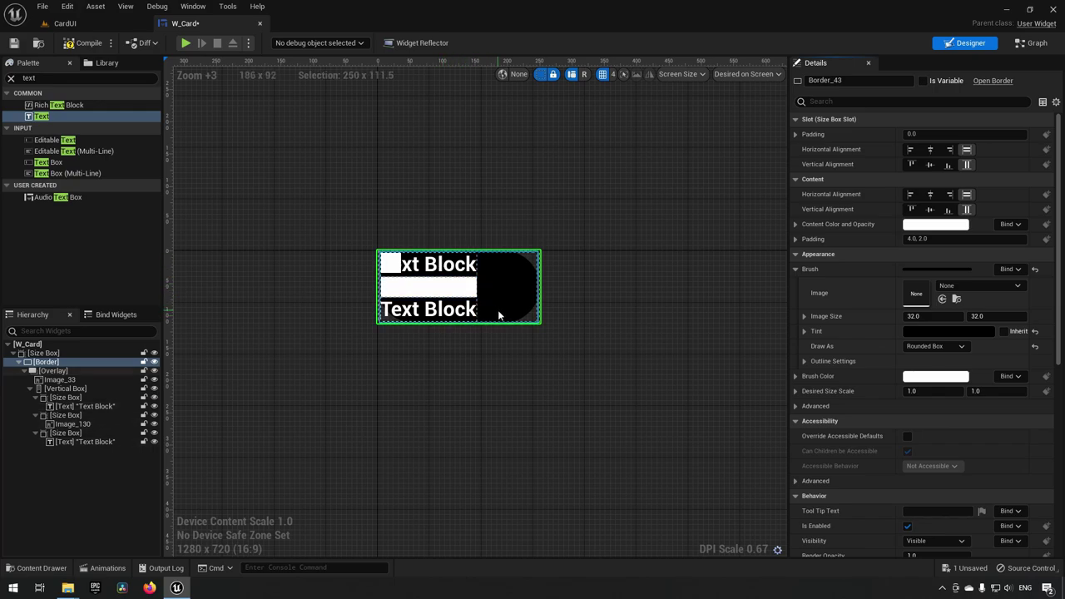
Step: Change the Rounding Type in the Border's outline settings to Fixed Radius
{"action": "left_click", "coordinate": [803, 361]}
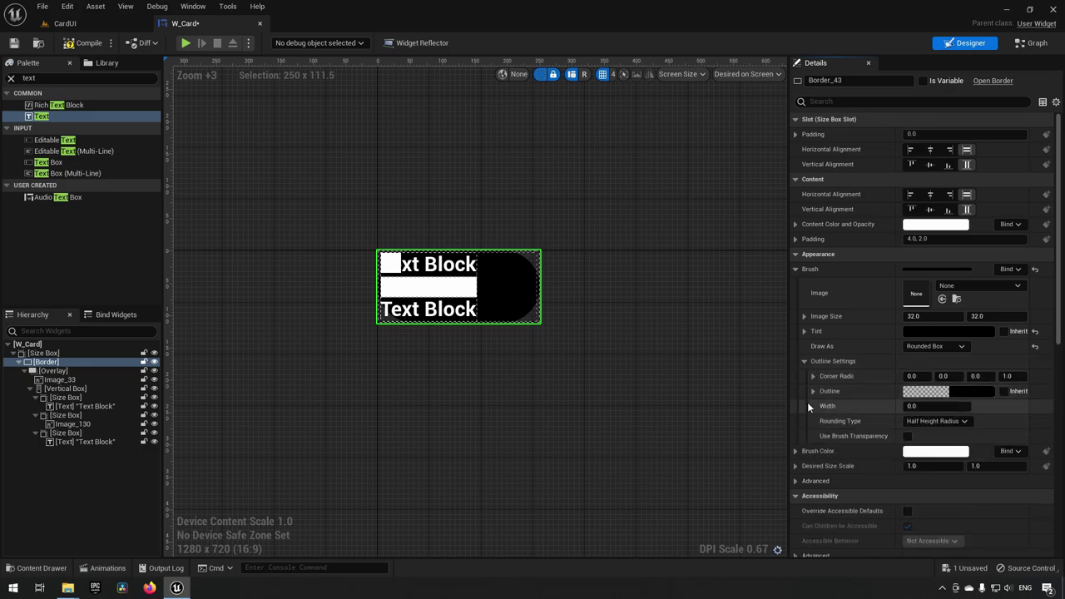
{"action": "left_click", "coordinate": [936, 421]}
{"action": "left_click", "coordinate": [924, 432]}
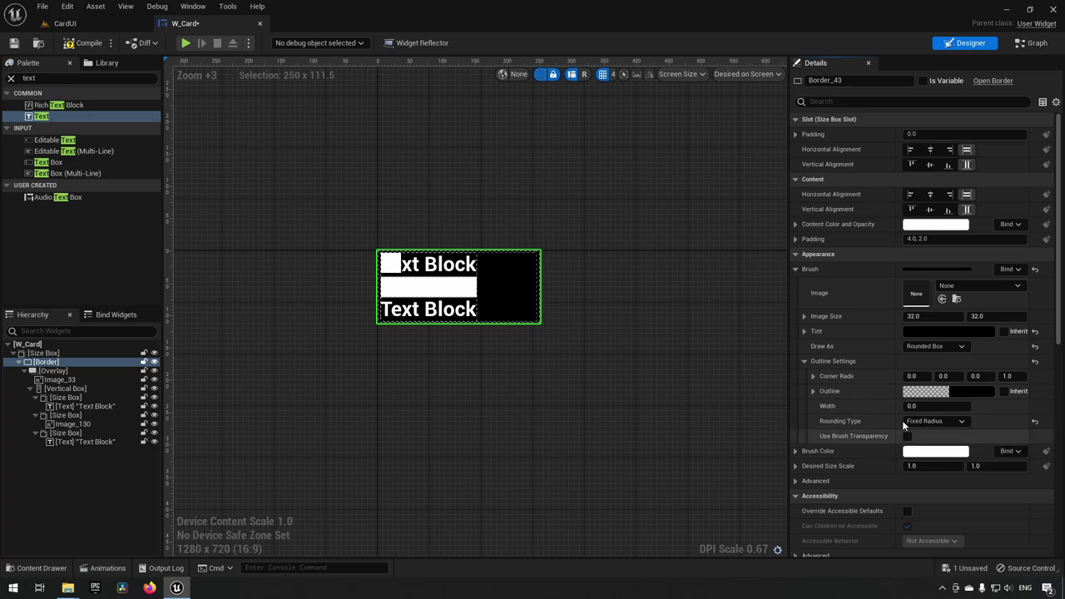
Step: Set the X value of the Border's corner radii to 20 and inspect the affected corner up close
{"action": "scroll", "coordinate": [537, 251], "scroll_direction": "up", "scroll_amount": 1}
{"action": "scroll", "coordinate": [536, 251], "scroll_direction": "up", "scroll_amount": 9}
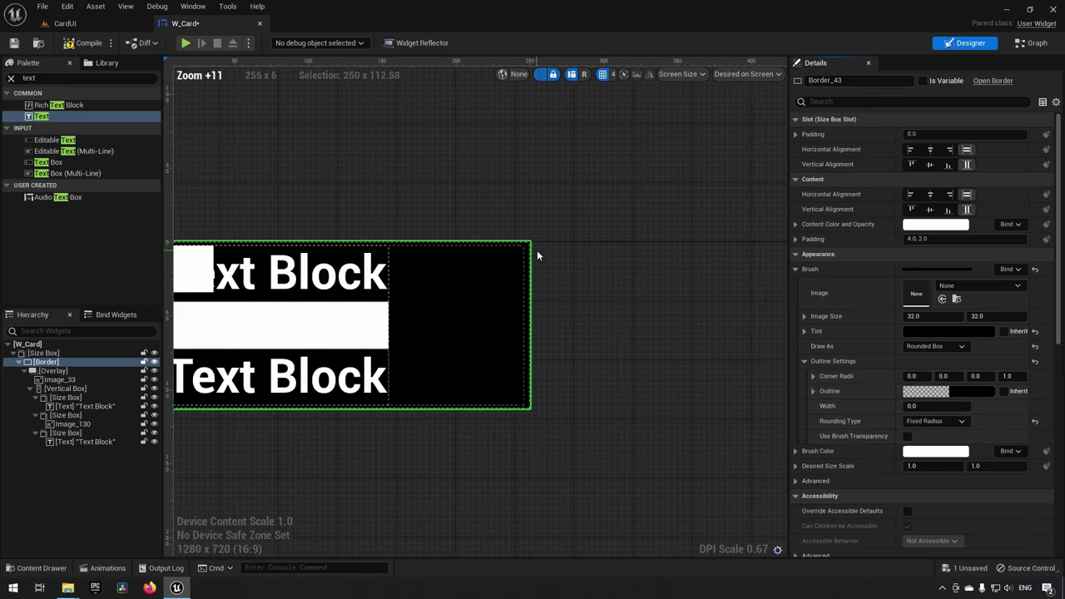
{"action": "right_click_drag", "start_coordinate": [535, 252], "coordinate": [706, 159]}
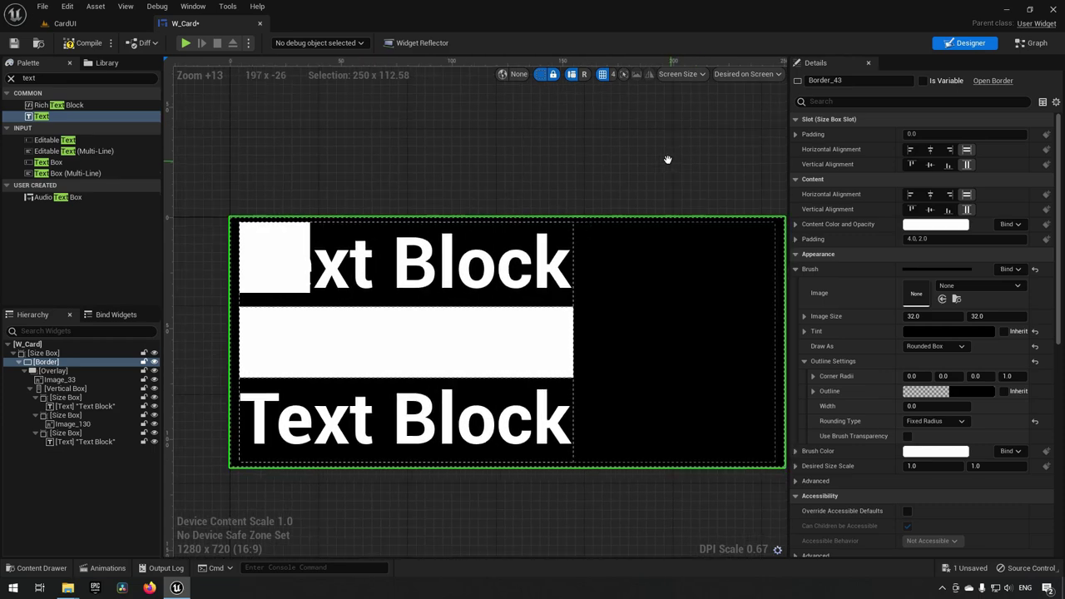
{"action": "left_click", "coordinate": [813, 375]}
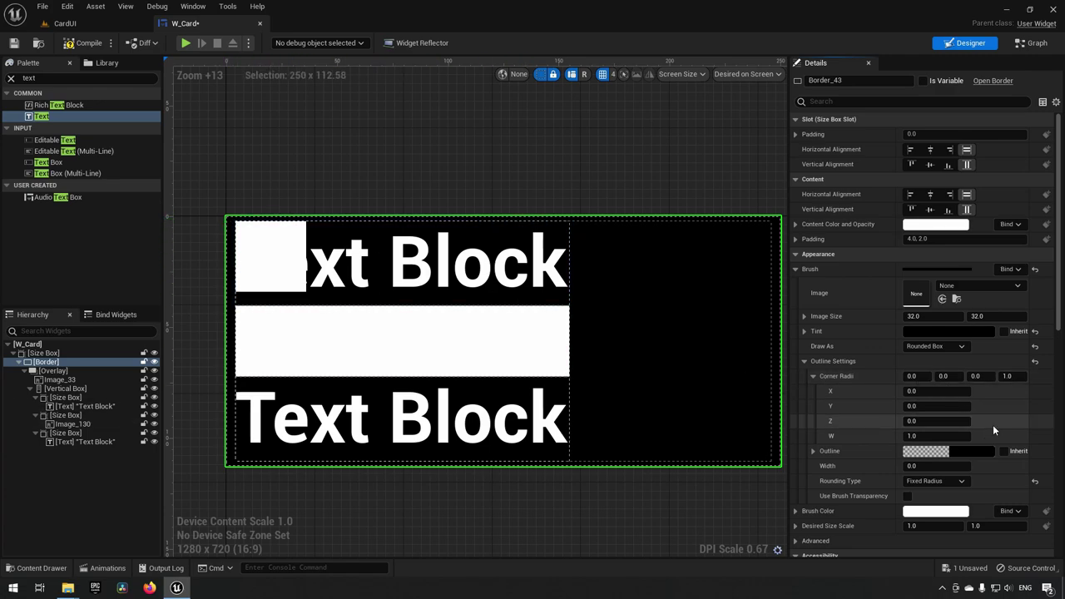
{"action": "left_click", "coordinate": [914, 375]}
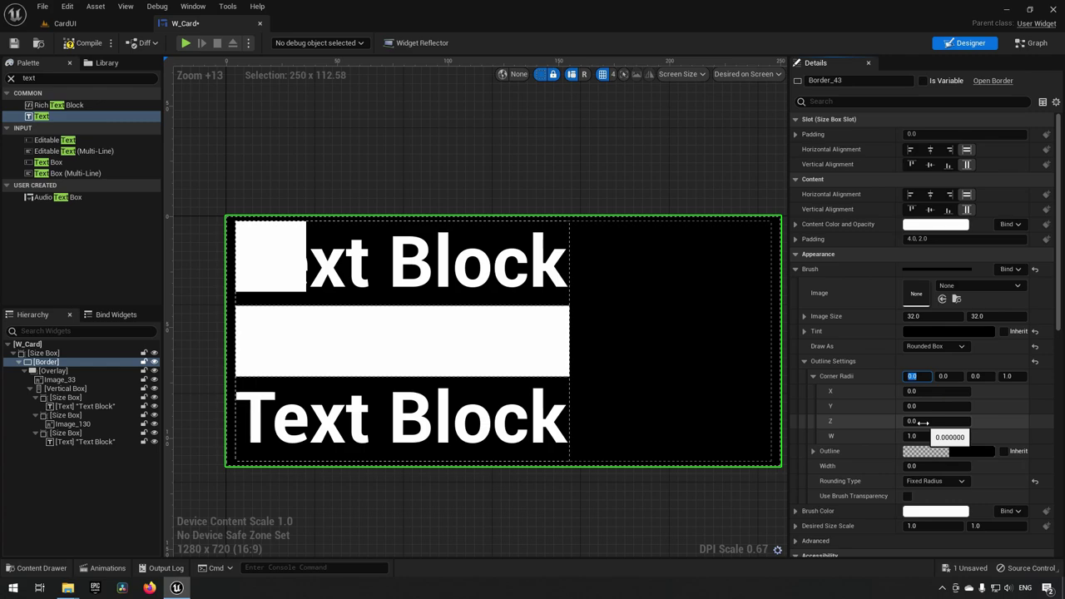
{"action": "type", "text": "20"}
{"action": "key", "text": "Return"}
{"action": "scroll", "coordinate": [223, 210], "scroll_direction": "up", "scroll_amount": 6}
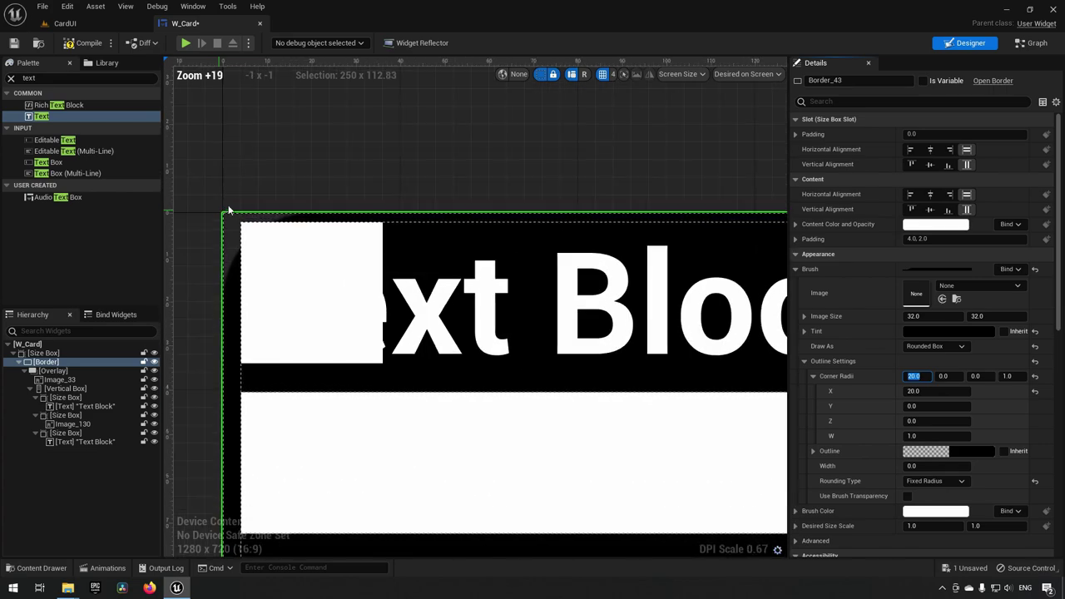
{"action": "right_click_drag", "start_coordinate": [228, 209], "coordinate": [300, 187]}
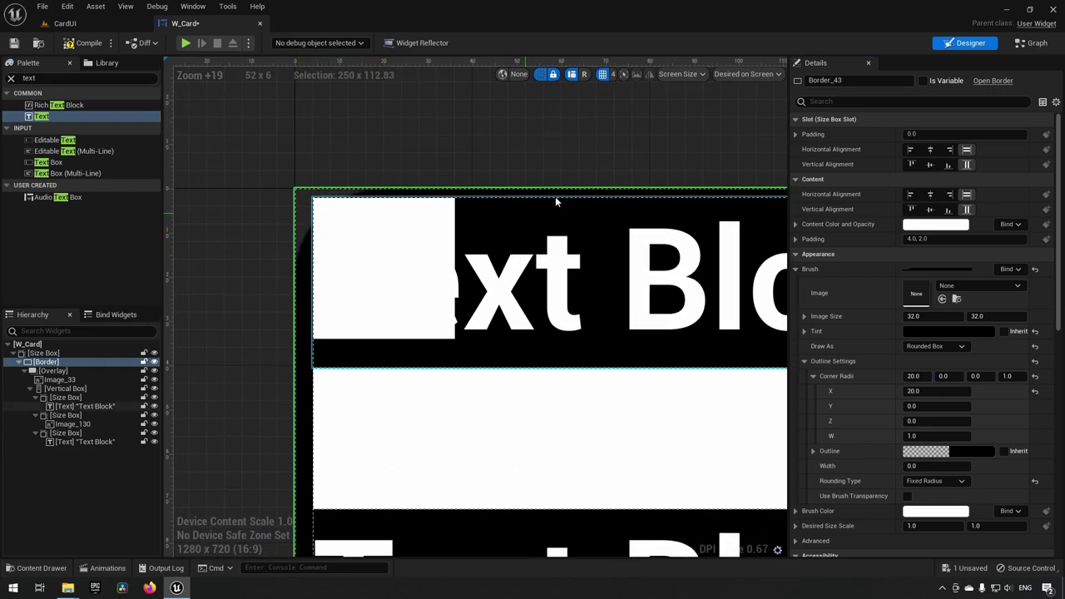
{"action": "scroll", "coordinate": [554, 199], "scroll_direction": "down", "scroll_amount": 6}
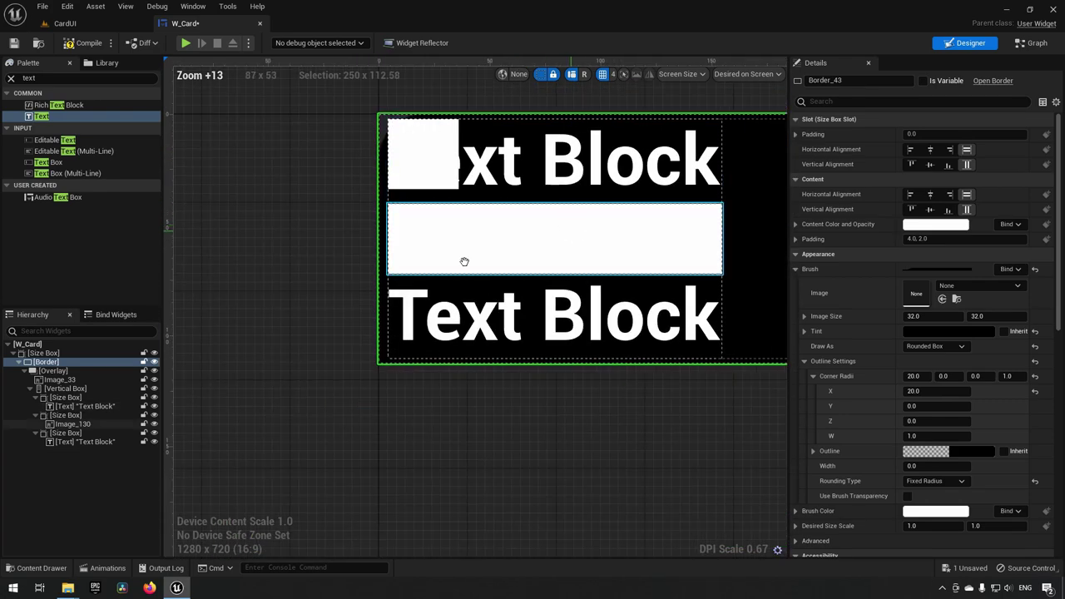
{"action": "right_click_drag", "start_coordinate": [464, 261], "coordinate": [415, 295]}
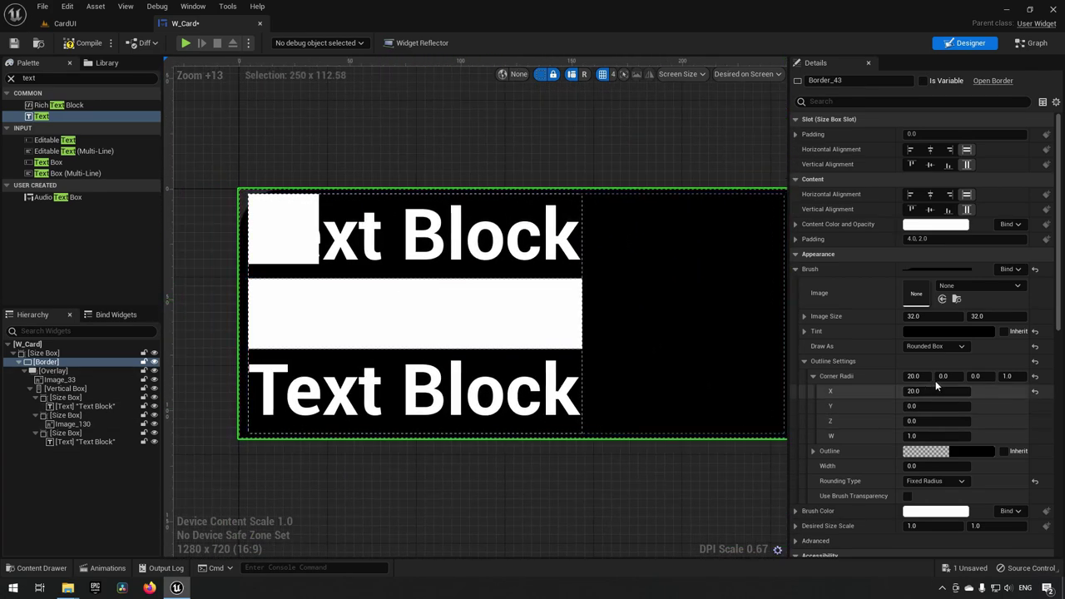
Step: Set the Y, Z and W values of the Border's corner radii to 20
{"action": "left_click", "coordinate": [940, 377]}
{"action": "type", "text": "20"}
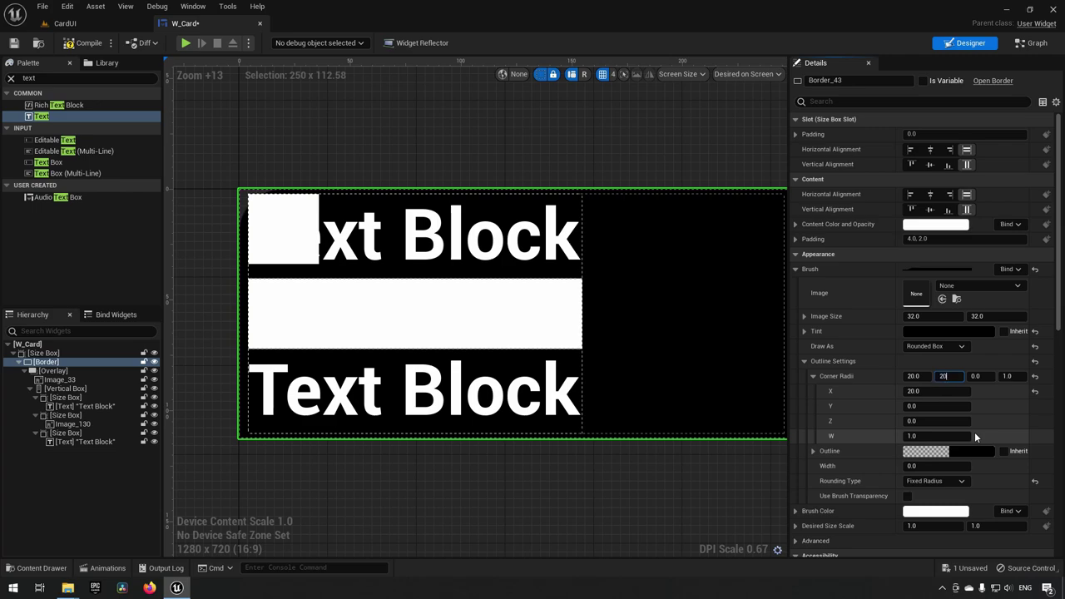
{"action": "key", "text": "Tab"}
{"action": "type", "text": "20"}
{"action": "key", "text": "Tab"}
{"action": "type", "text": "20"}
{"action": "key", "text": "Return"}
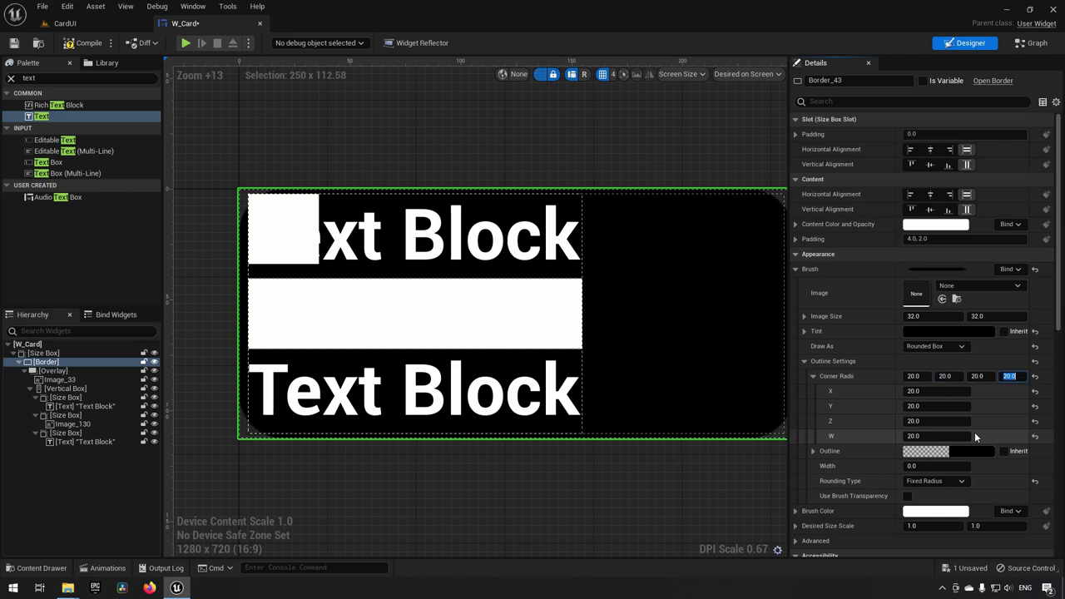
{"action": "right_click_drag", "start_coordinate": [629, 159], "coordinate": [605, 135]}
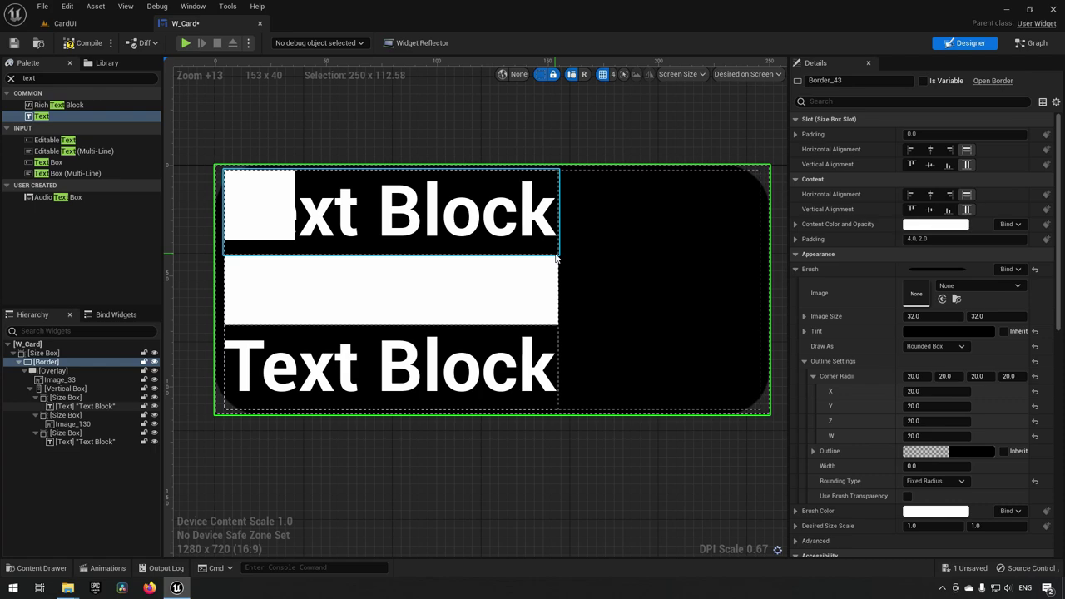
Step: Enable the Height Override on the first Size Box in the Vertical Box and set it to 40
{"action": "scroll", "coordinate": [921, 332], "scroll_direction": "down", "scroll_amount": 1}
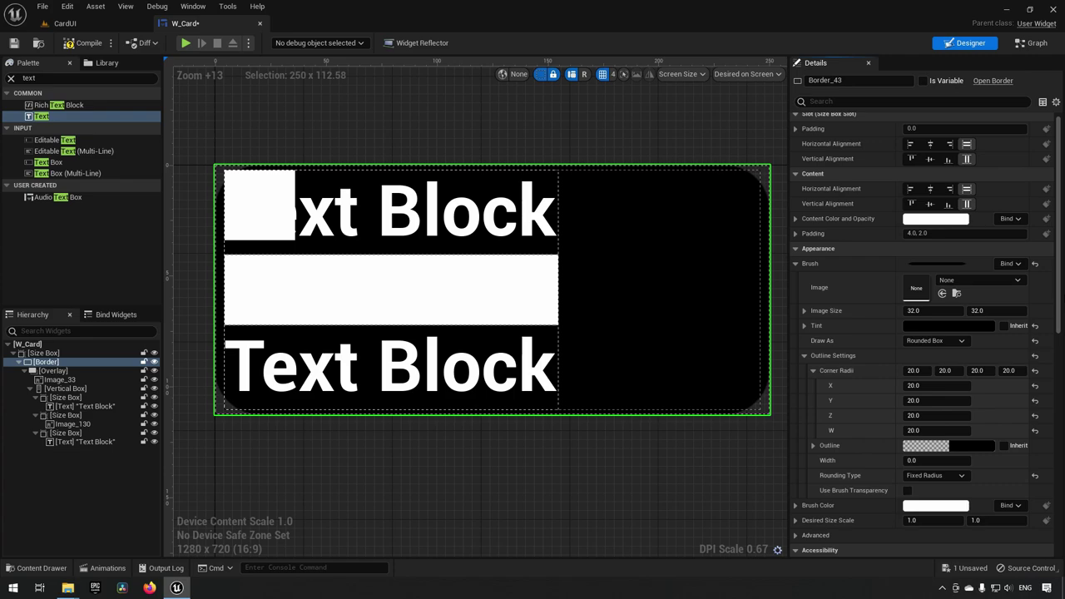
{"action": "left_click", "coordinate": [100, 398]}
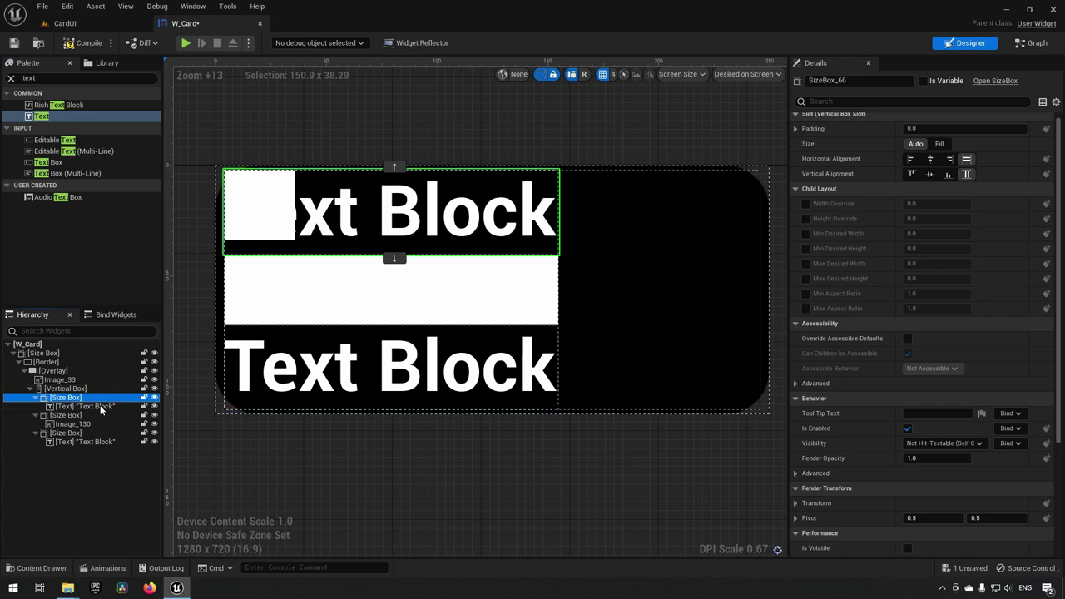
{"action": "left_click", "coordinate": [806, 218]}
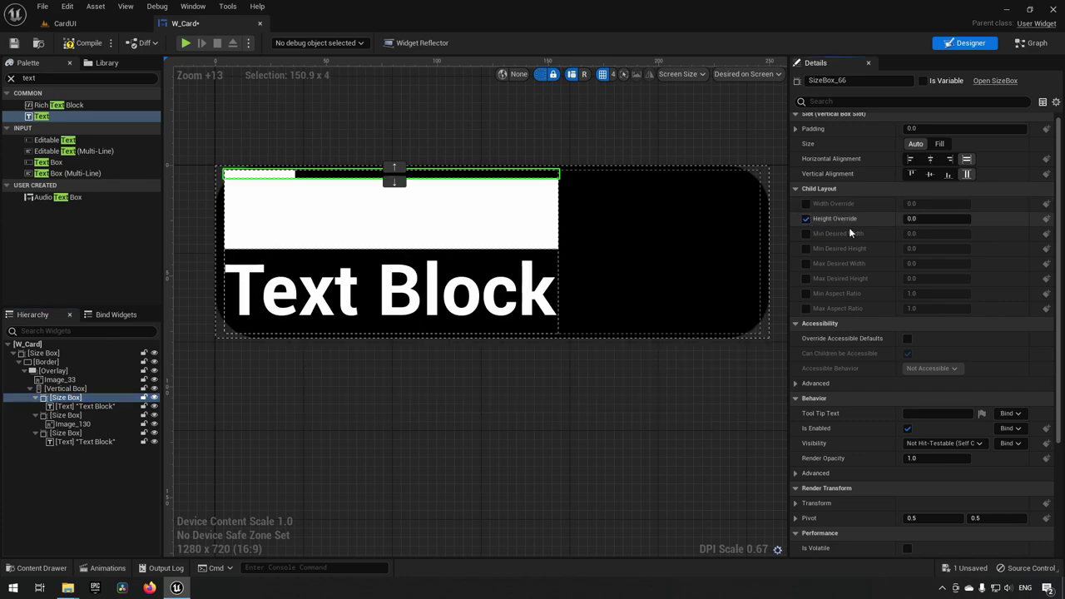
{"action": "left_click", "coordinate": [932, 218]}
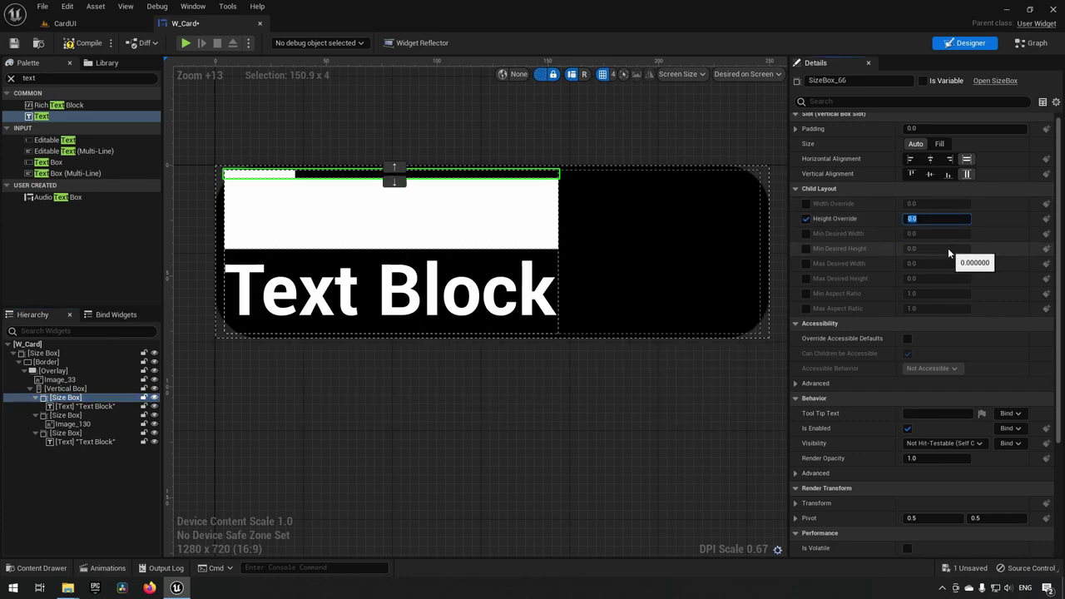
{"action": "type", "text": "40"}
{"action": "key", "text": "Return"}
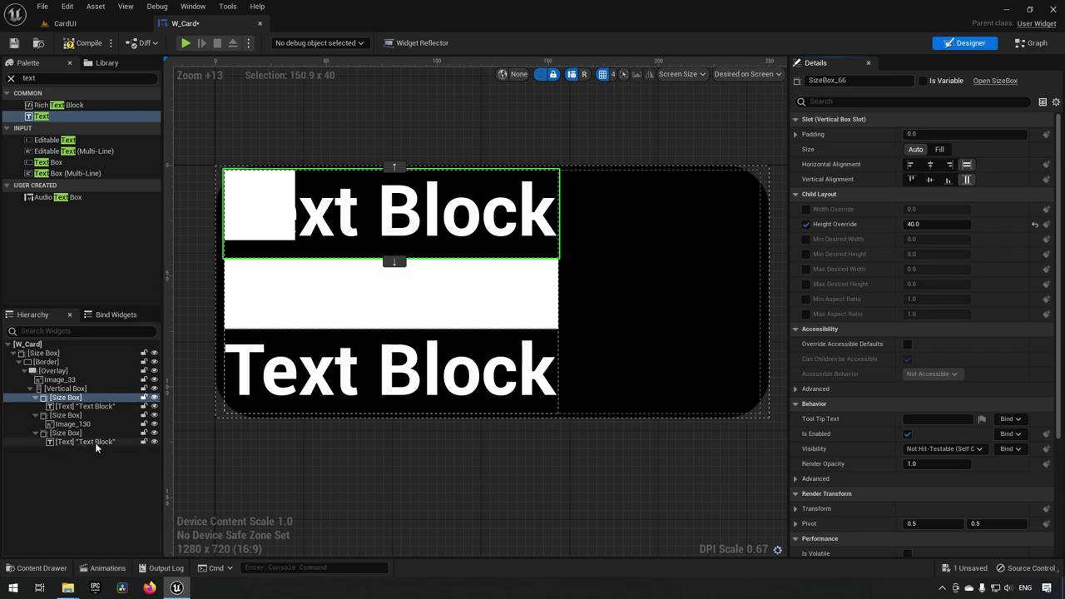
Step: Enable the Height Override on the Size Box that holds the middle image and set it to 200
{"action": "left_click", "coordinate": [84, 415]}
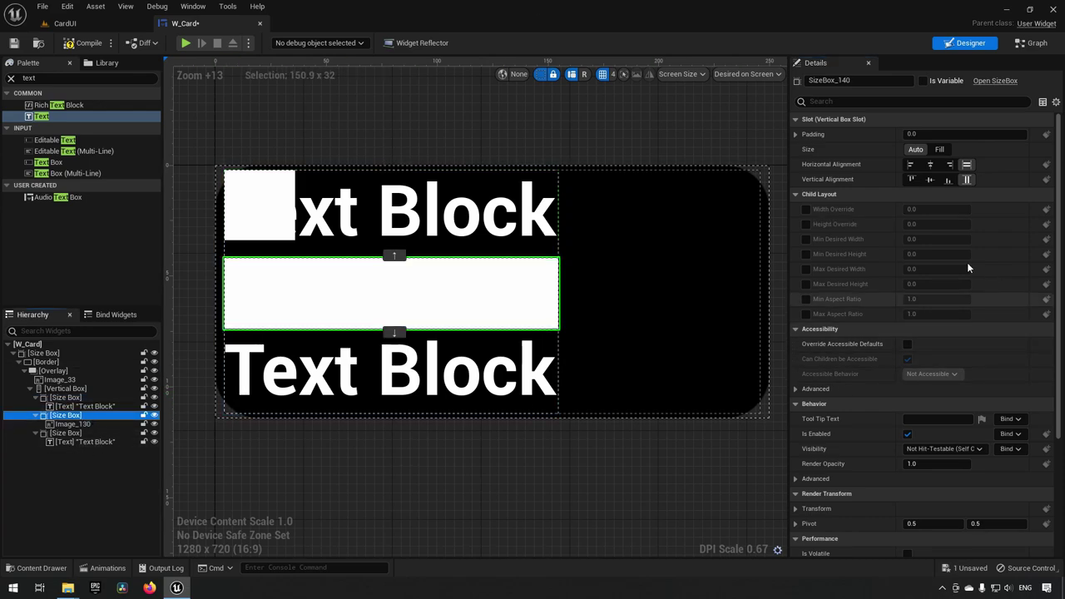
{"action": "left_click", "coordinate": [807, 223]}
{"action": "left_click", "coordinate": [915, 224]}
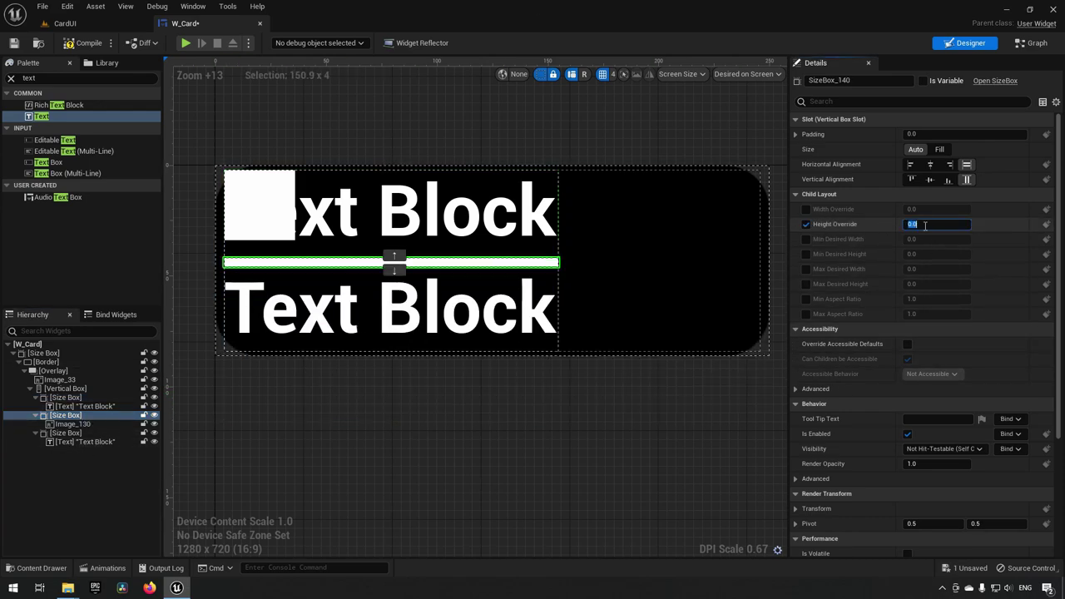
{"action": "type", "text": "200"}
{"action": "key", "text": "Return"}
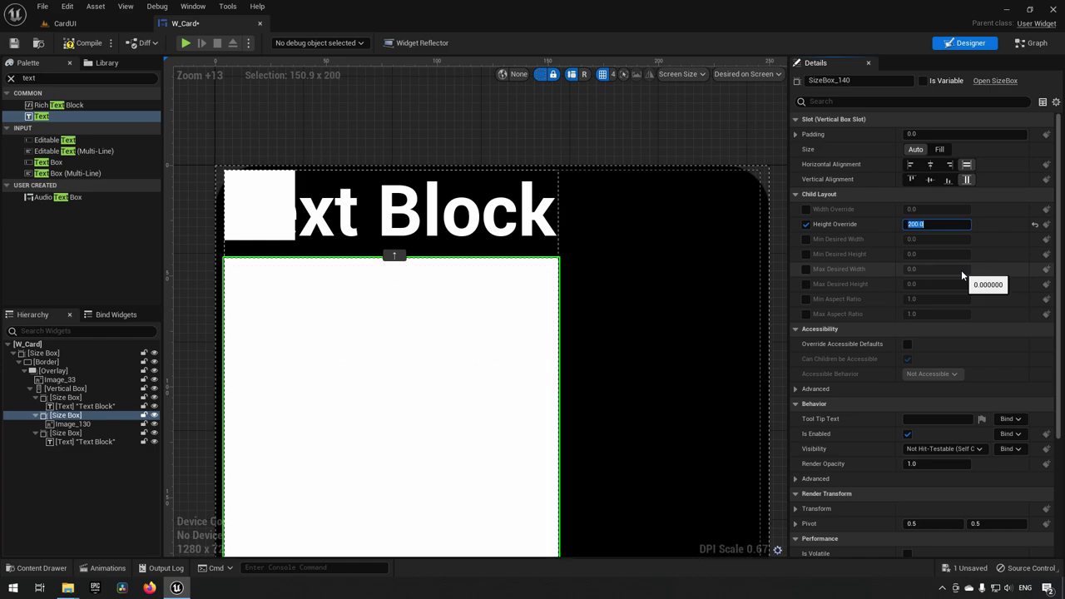
{"action": "scroll", "coordinate": [527, 458], "scroll_direction": "down", "scroll_amount": 3}
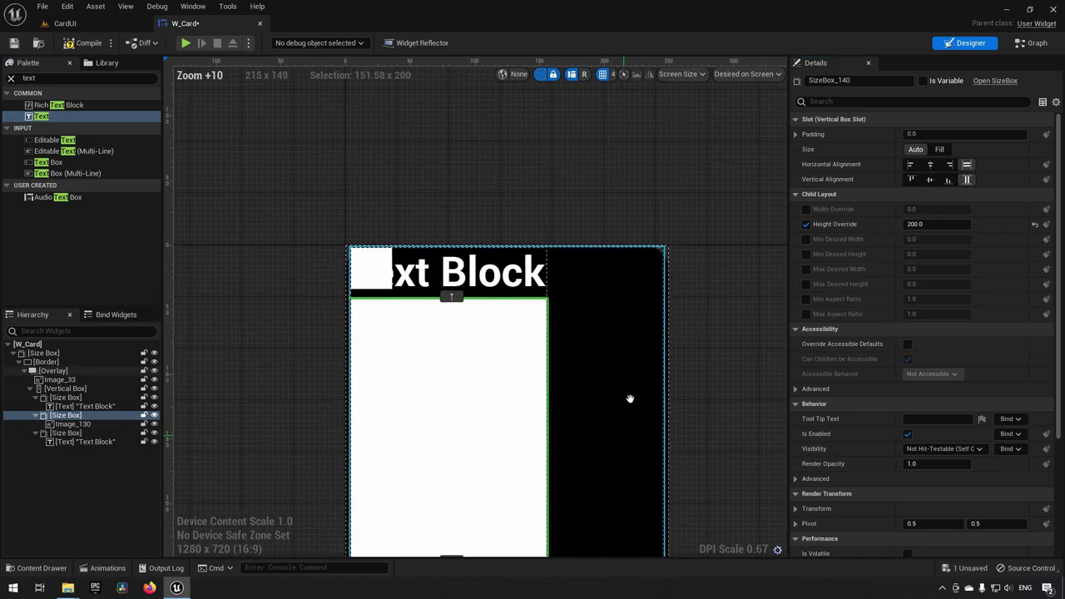
{"action": "right_click_drag", "start_coordinate": [629, 399], "coordinate": [625, 360]}
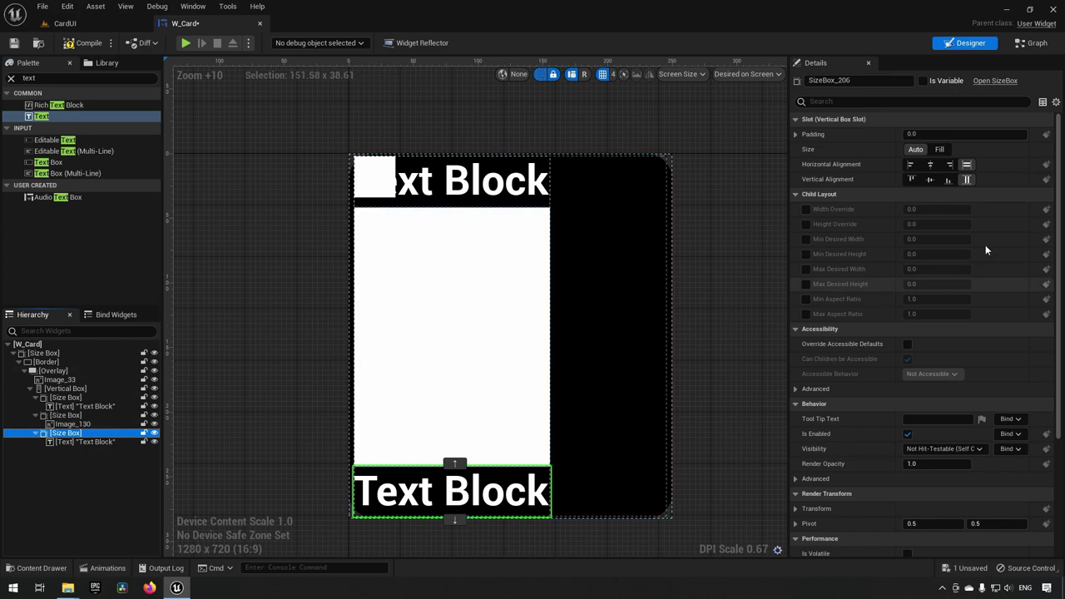
Step: Enable the Height Override on the last Size Box in the Vertical Box, set it to 200, and view the whole card
{"action": "left_click", "coordinate": [805, 224]}
{"action": "left_click", "coordinate": [938, 224]}
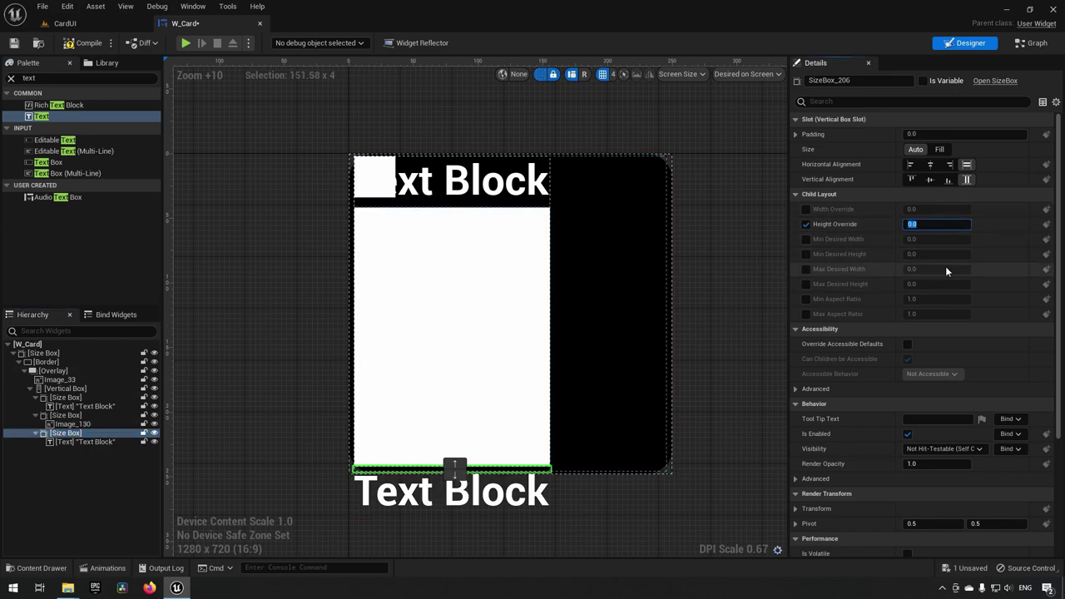
{"action": "type", "text": "200"}
{"action": "key", "text": "Return"}
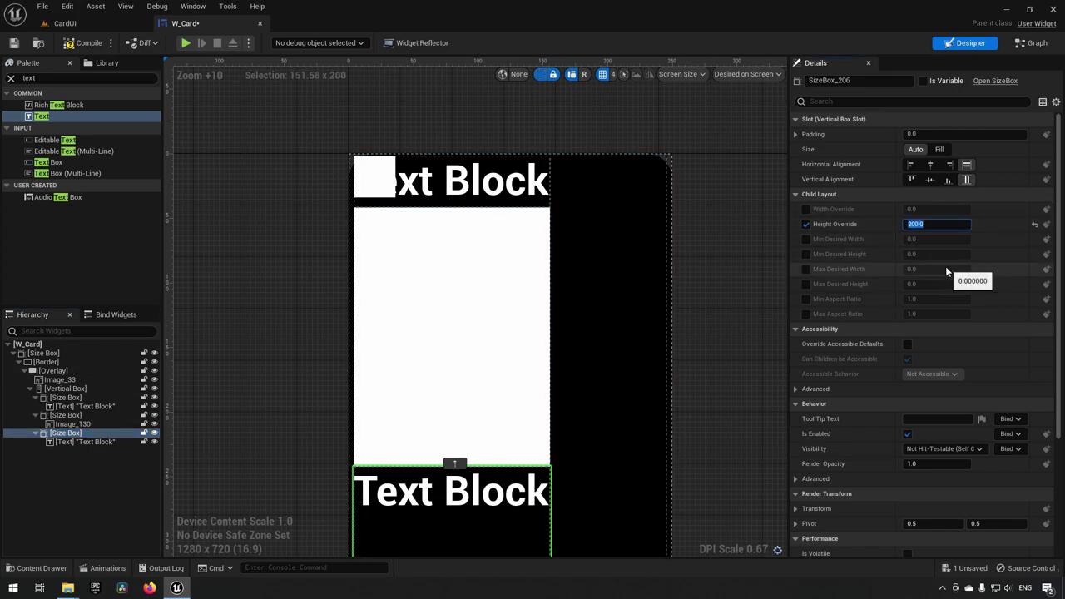
{"action": "scroll", "coordinate": [645, 234], "scroll_direction": "down", "scroll_amount": 3}
{"action": "right_click_drag", "start_coordinate": [651, 344], "coordinate": [622, 248]}
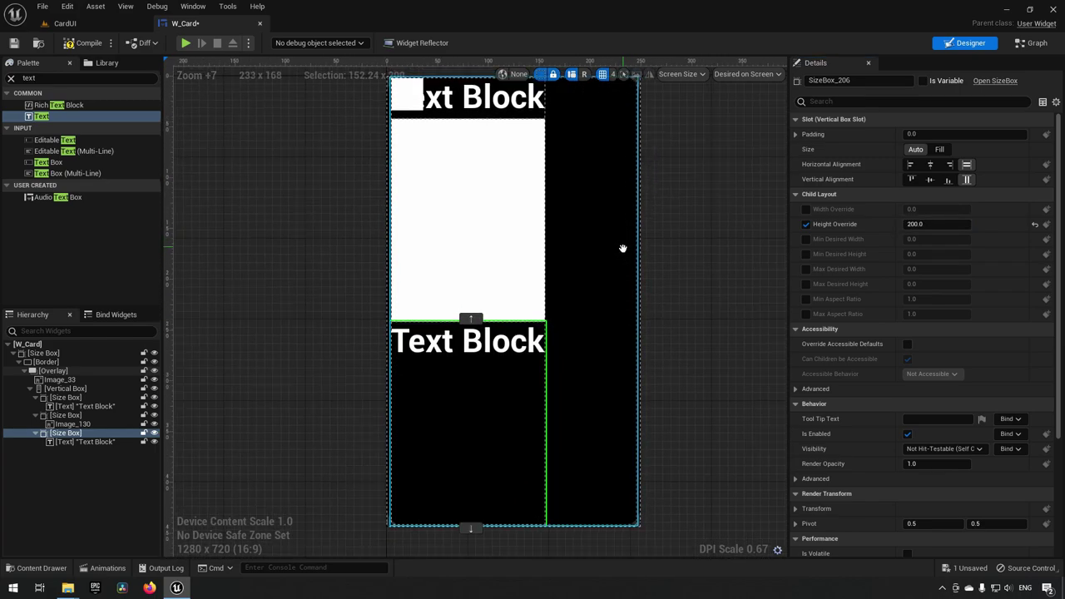
{"action": "scroll", "coordinate": [623, 250], "scroll_direction": "up", "scroll_amount": 1}
{"action": "scroll", "coordinate": [608, 266], "scroll_direction": "down", "scroll_amount": 1}
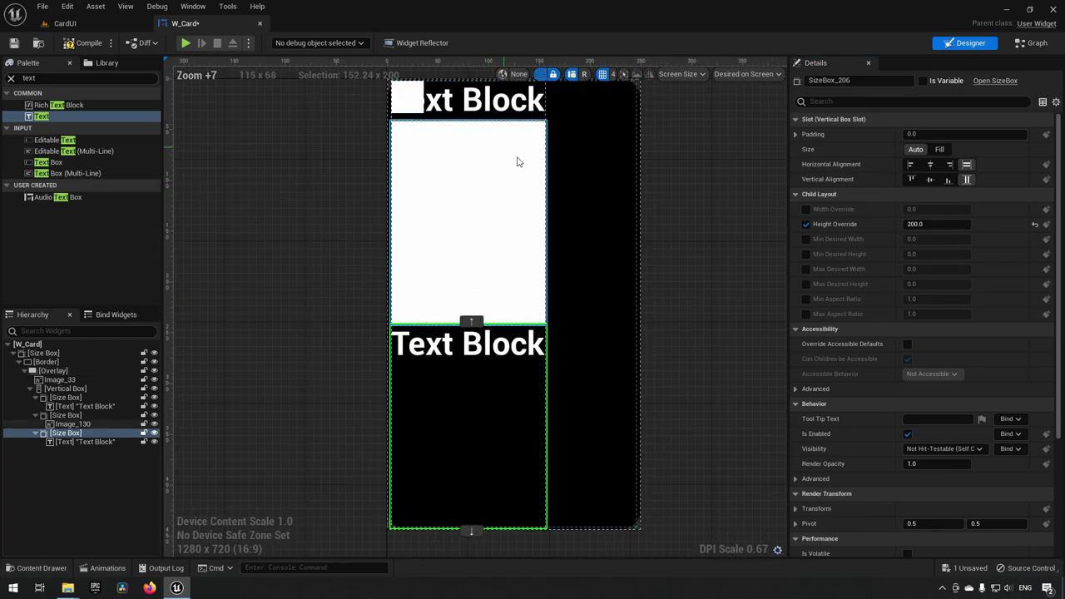
{"action": "scroll", "coordinate": [517, 161], "scroll_direction": "down", "scroll_amount": 2}
{"action": "right_click_drag", "start_coordinate": [570, 185], "coordinate": [574, 223]}
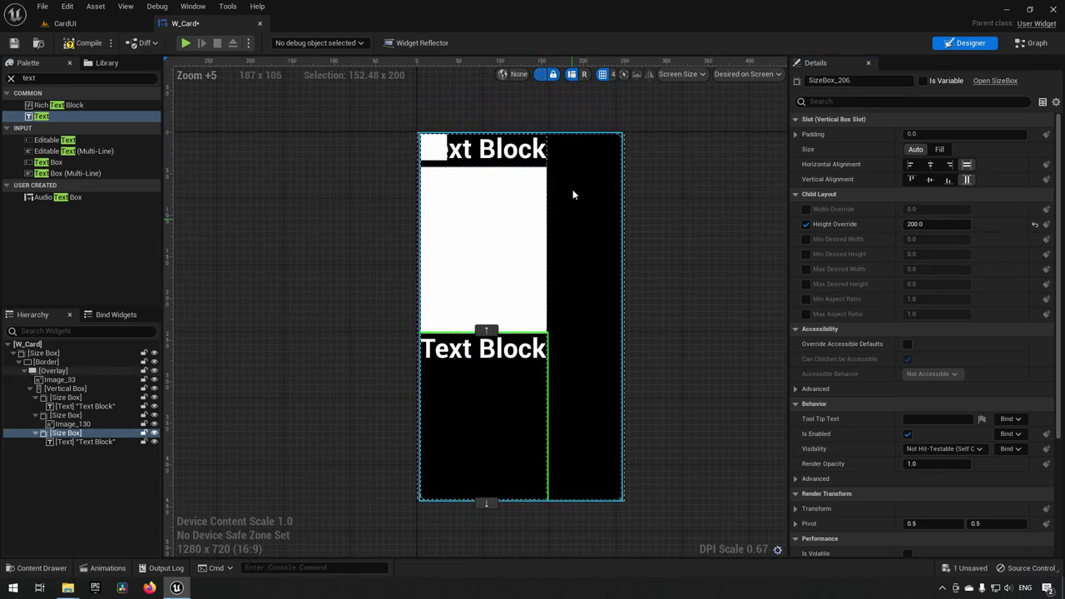
Step: Rename the image directly under the Overlay to BackgroundColorImage and make it fill its slot horizontally and vertically
{"action": "left_click", "coordinate": [54, 380]}
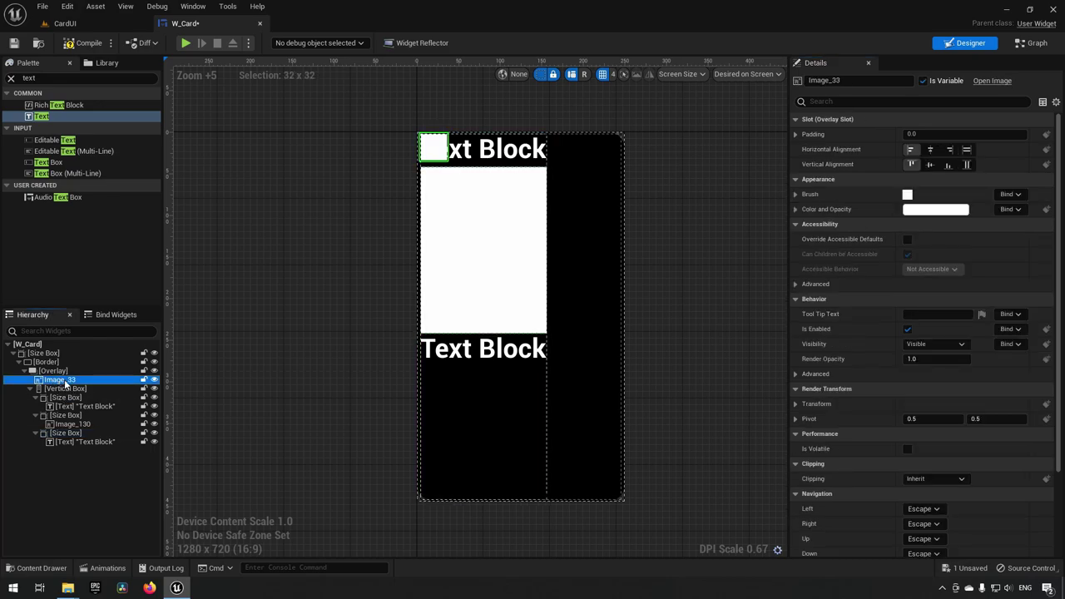
{"action": "double_click", "coordinate": [65, 381]}
{"action": "left_click", "coordinate": [90, 381]}
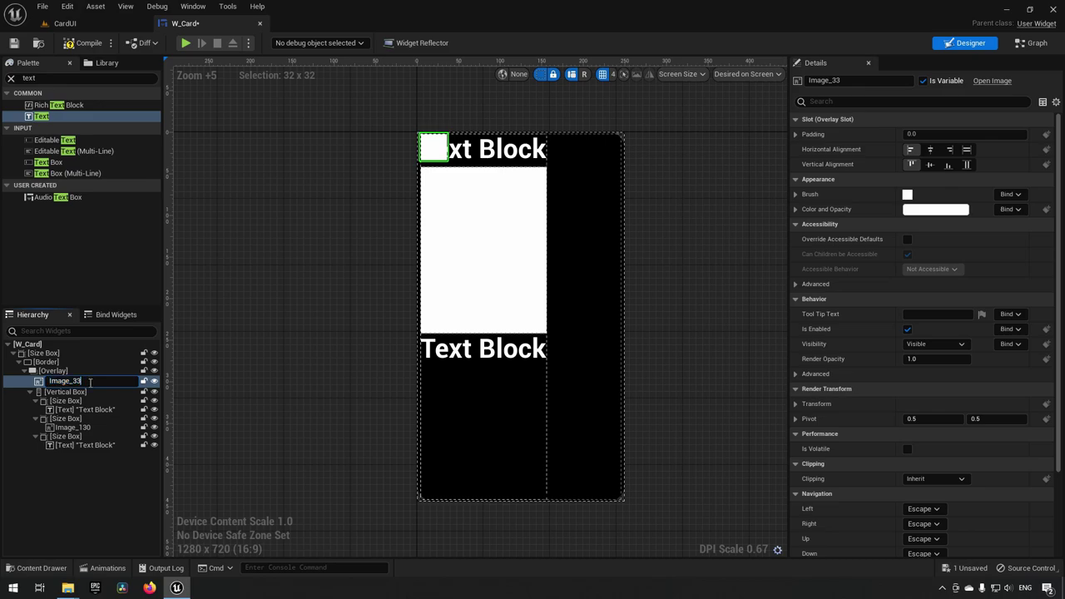
{"action": "left_click", "coordinate": [860, 80]}
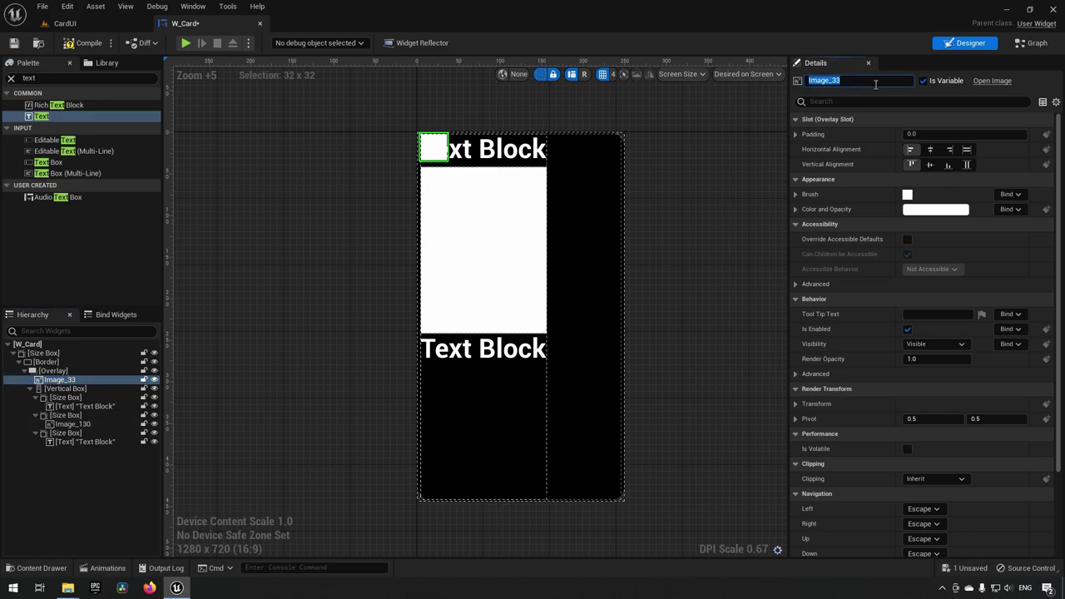
{"action": "type", "text": "BackgroundColorImage"}
{"action": "key", "text": "Return"}
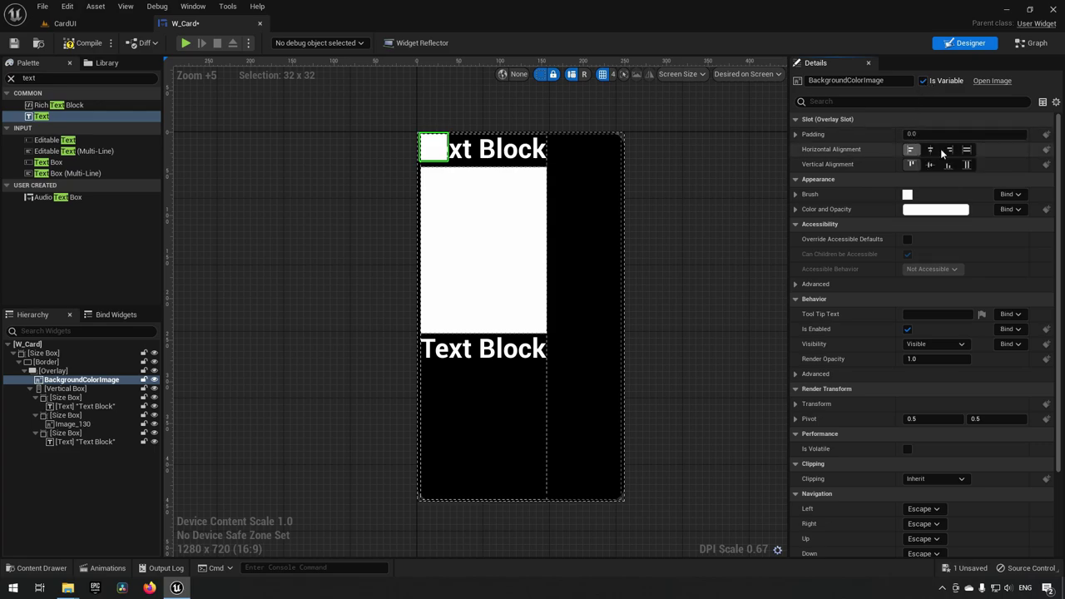
{"action": "left_click", "coordinate": [967, 150]}
{"action": "left_click", "coordinate": [965, 165]}
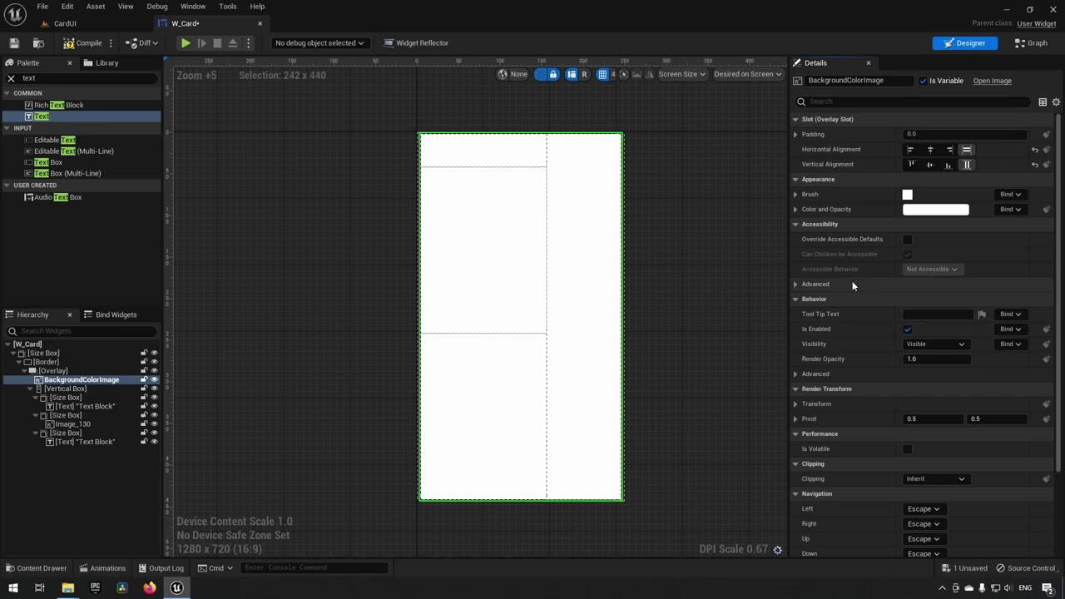
Step: Expand the brush settings of BackgroundColorImage and set its Color and Opacity to black
{"action": "left_click", "coordinate": [797, 193]}
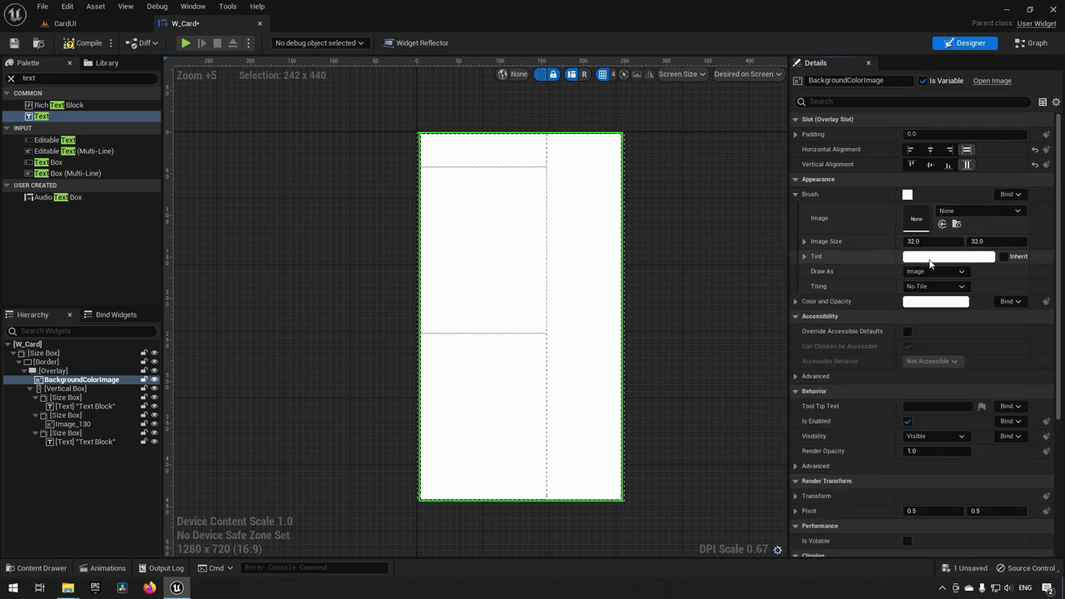
{"action": "left_click", "coordinate": [952, 301]}
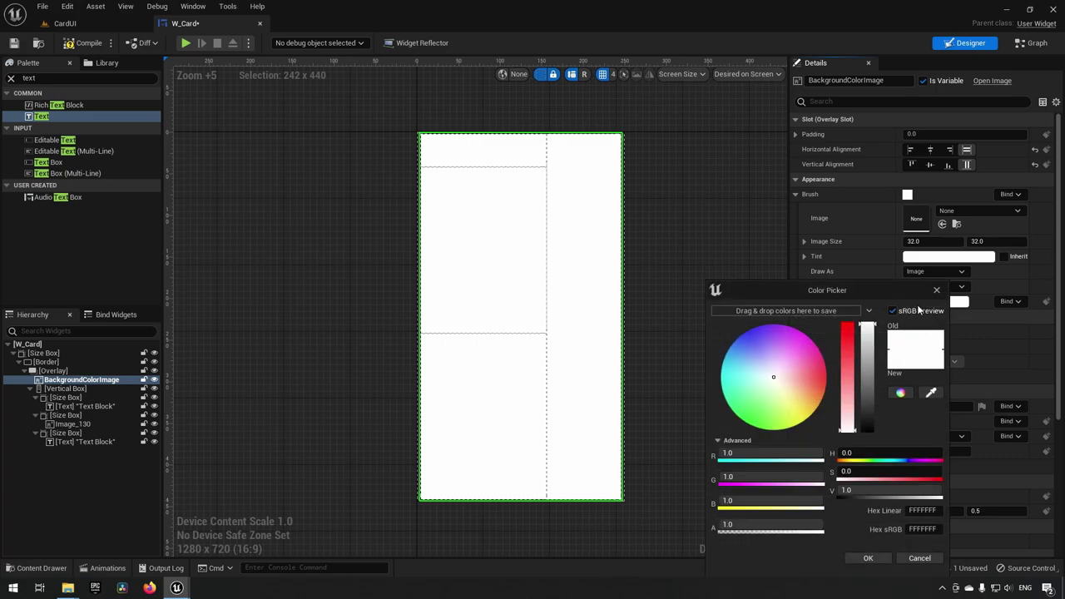
{"action": "left_click_drag", "start_coordinate": [882, 289], "coordinate": [773, 280]}
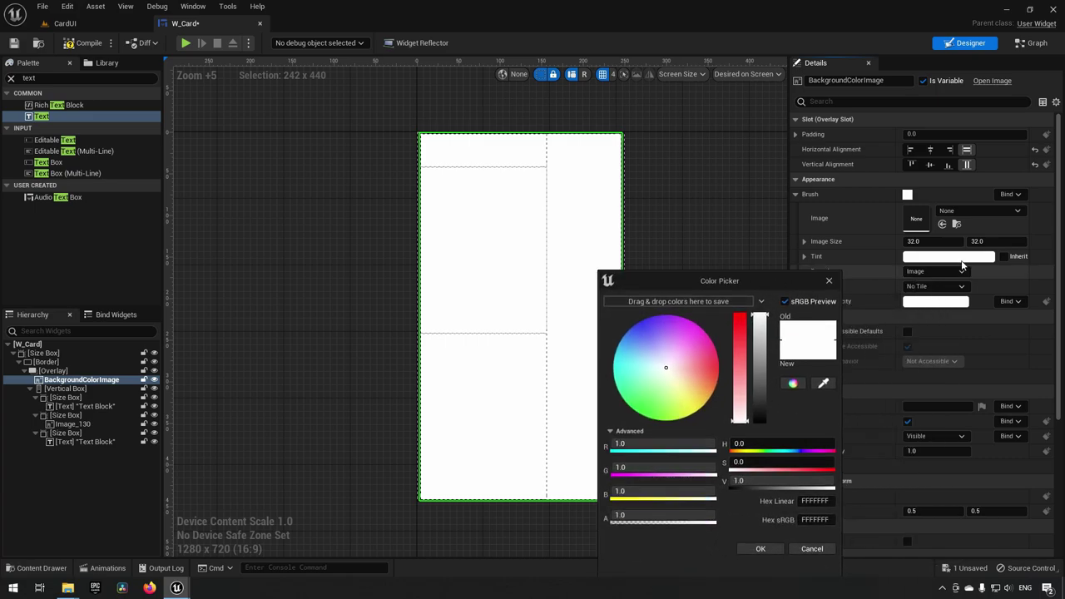
{"action": "left_click", "coordinate": [829, 280]}
{"action": "left_click", "coordinate": [938, 304]}
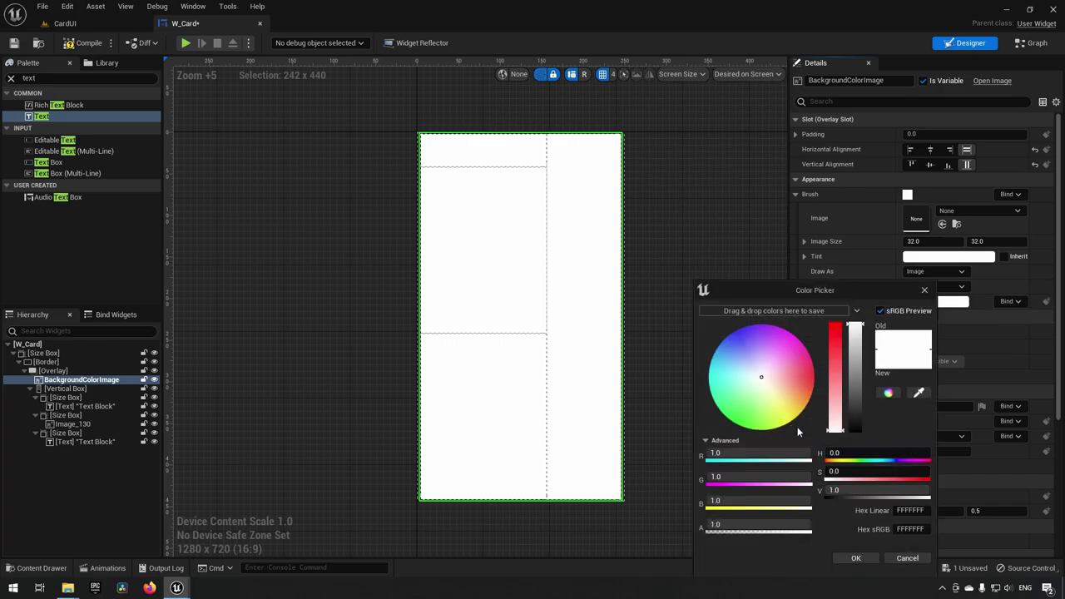
{"action": "left_click_drag", "start_coordinate": [851, 375], "coordinate": [859, 442]}
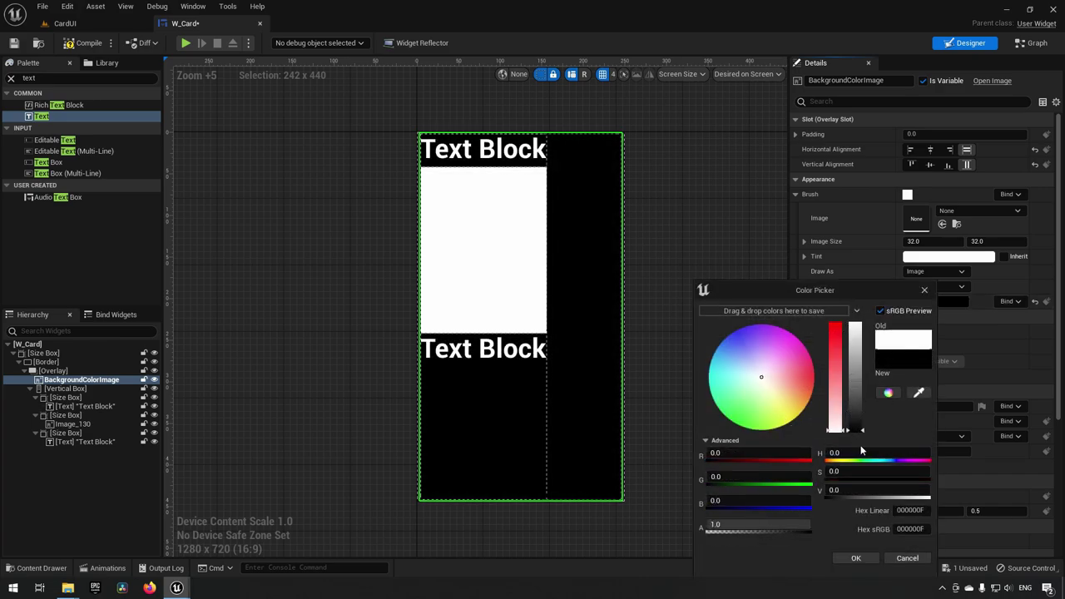
{"action": "left_click", "coordinate": [856, 558]}
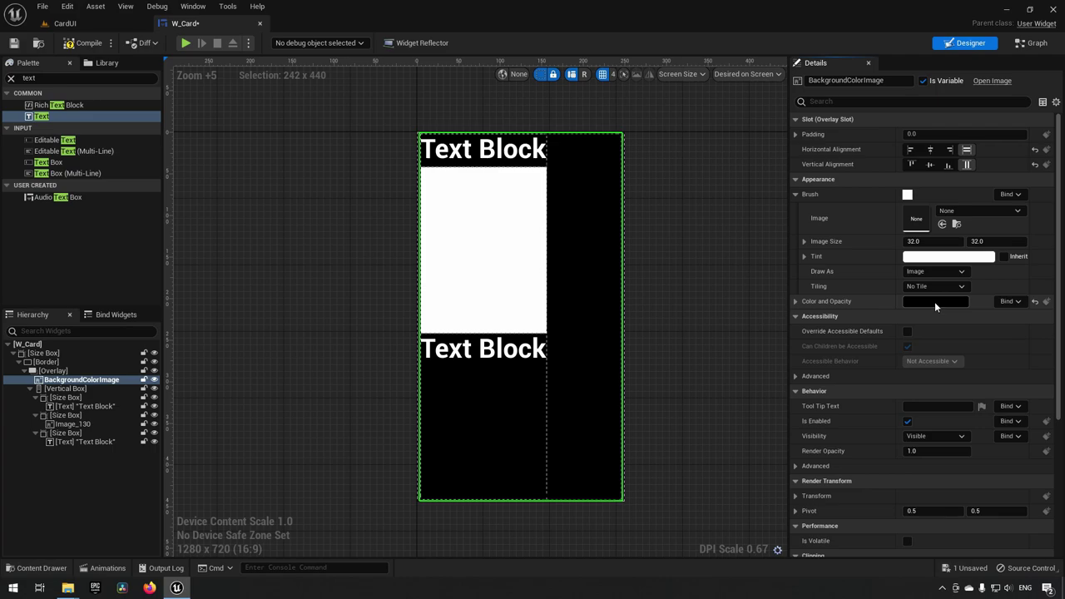
Step: Set the Draw As mode of BackgroundColorImage's brush to Rounded Box with all four corner radii at 20, and inspect a corner up close
{"action": "left_click", "coordinate": [932, 271]}
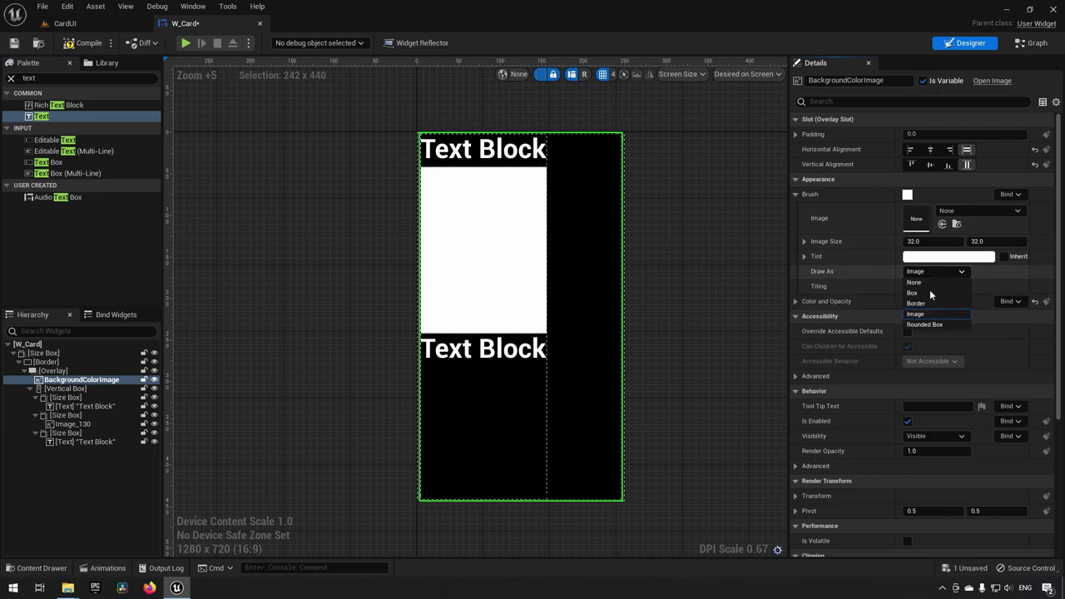
{"action": "left_click", "coordinate": [925, 324]}
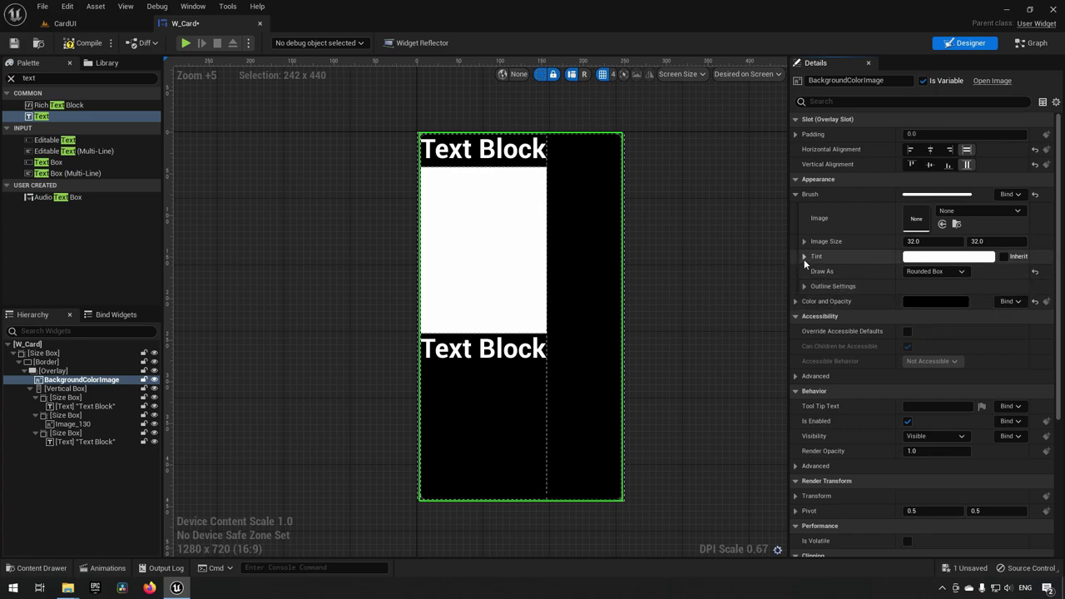
{"action": "left_click", "coordinate": [804, 286]}
{"action": "left_click", "coordinate": [912, 301]}
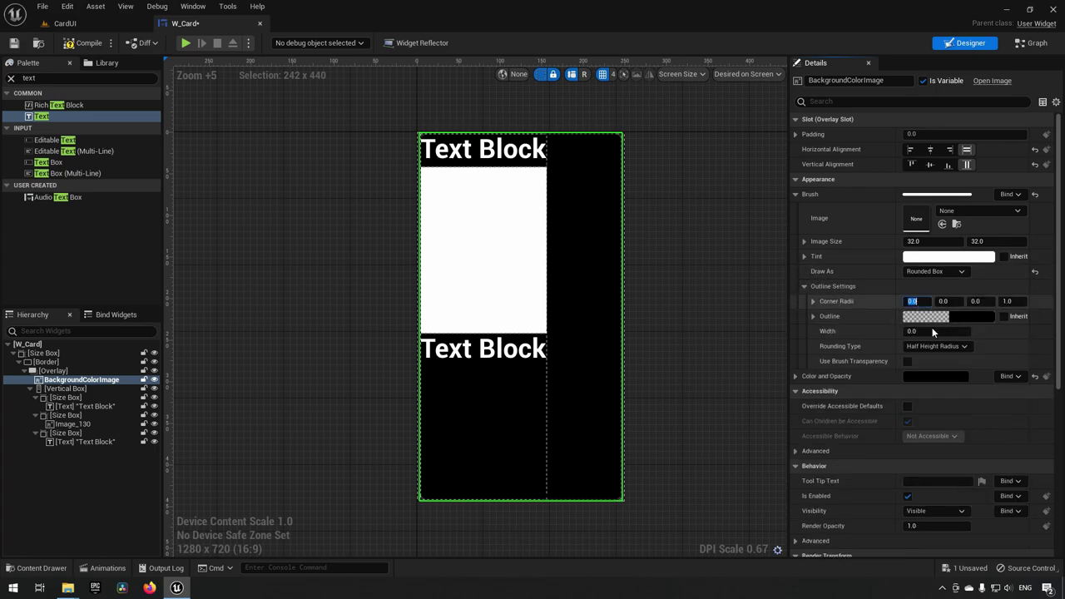
{"action": "type", "text": "20"}
{"action": "key", "text": "Tab"}
{"action": "type", "text": "20"}
{"action": "key", "text": "Tab"}
{"action": "type", "text": "20"}
{"action": "key", "text": "Tab"}
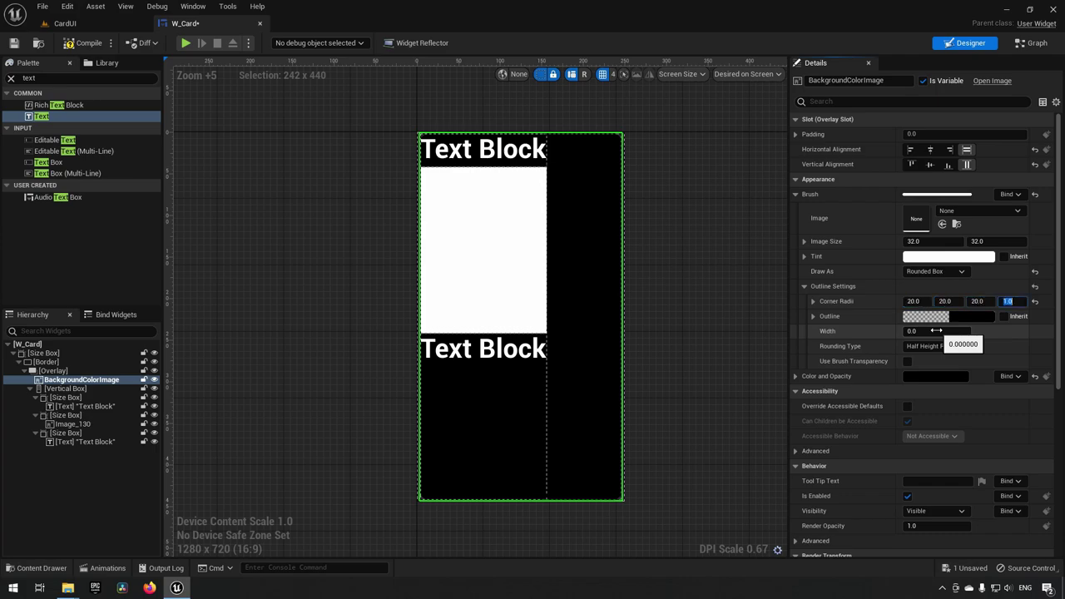
{"action": "type", "text": "20"}
{"action": "key", "text": "Return"}
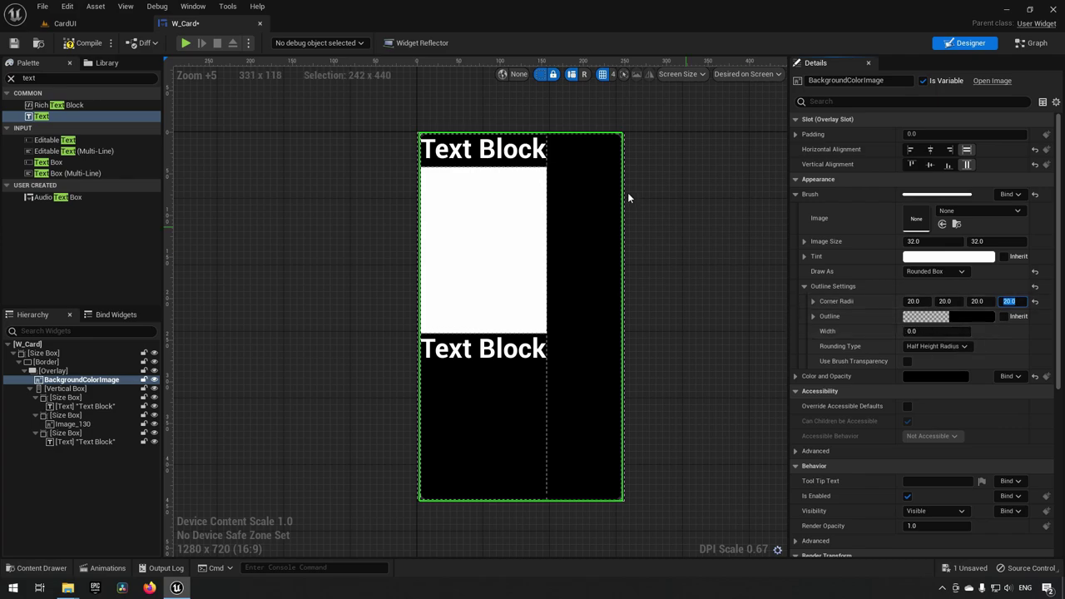
{"action": "scroll", "coordinate": [624, 122], "scroll_direction": "up", "scroll_amount": 5}
{"action": "scroll", "coordinate": [622, 121], "scroll_direction": "up", "scroll_amount": 9}
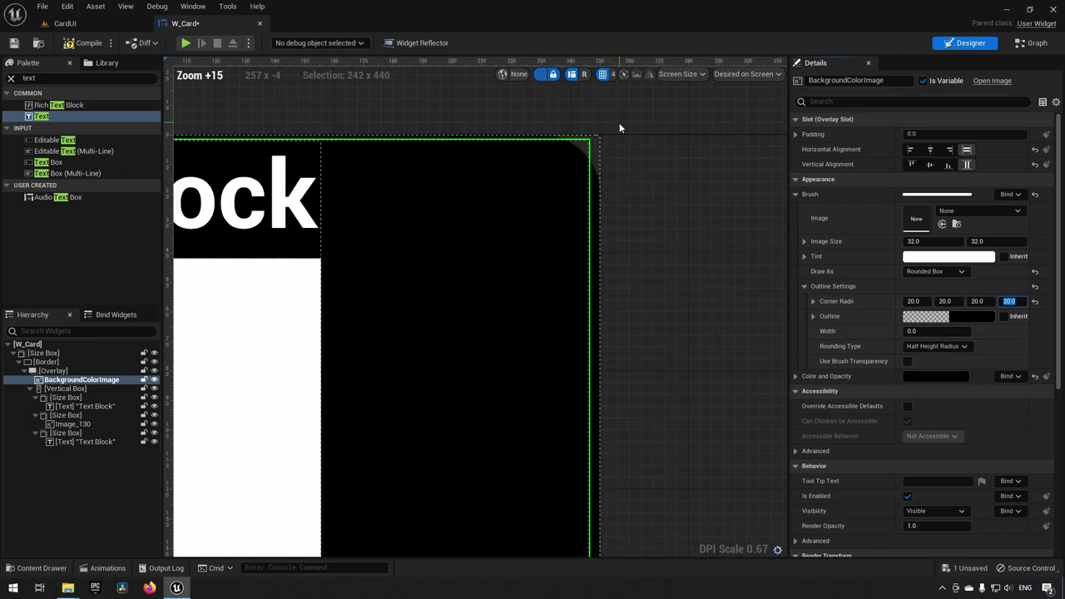
Step: Make the Vertical Box under the Overlay fill its slot horizontally
{"action": "scroll", "coordinate": [585, 152], "scroll_direction": "down", "scroll_amount": 10}
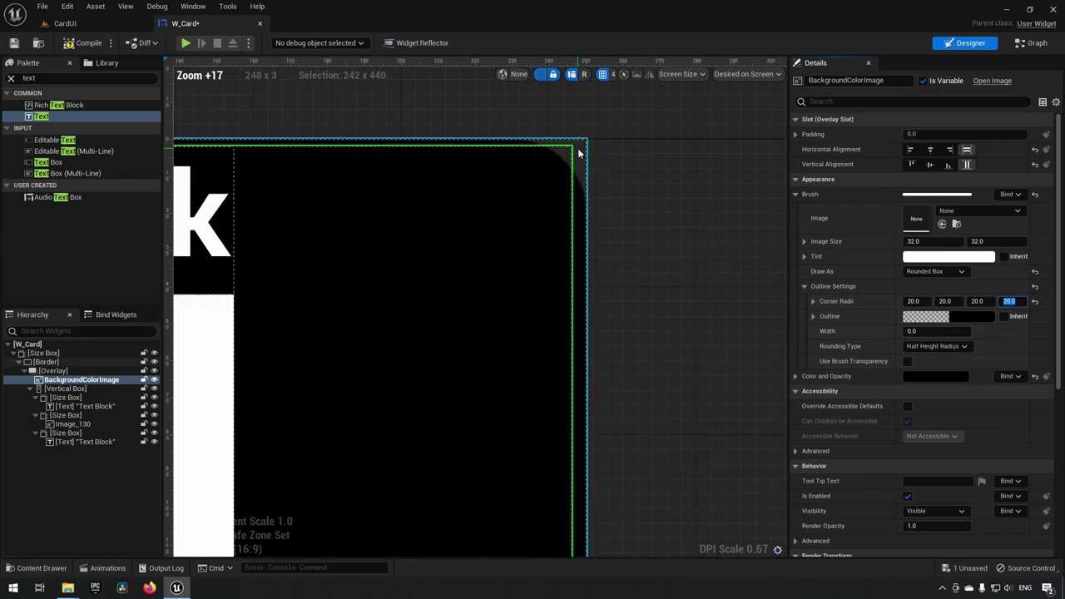
{"action": "right_click_drag", "start_coordinate": [626, 269], "coordinate": [667, 204]}
{"action": "scroll", "coordinate": [678, 173], "scroll_direction": "down", "scroll_amount": 2}
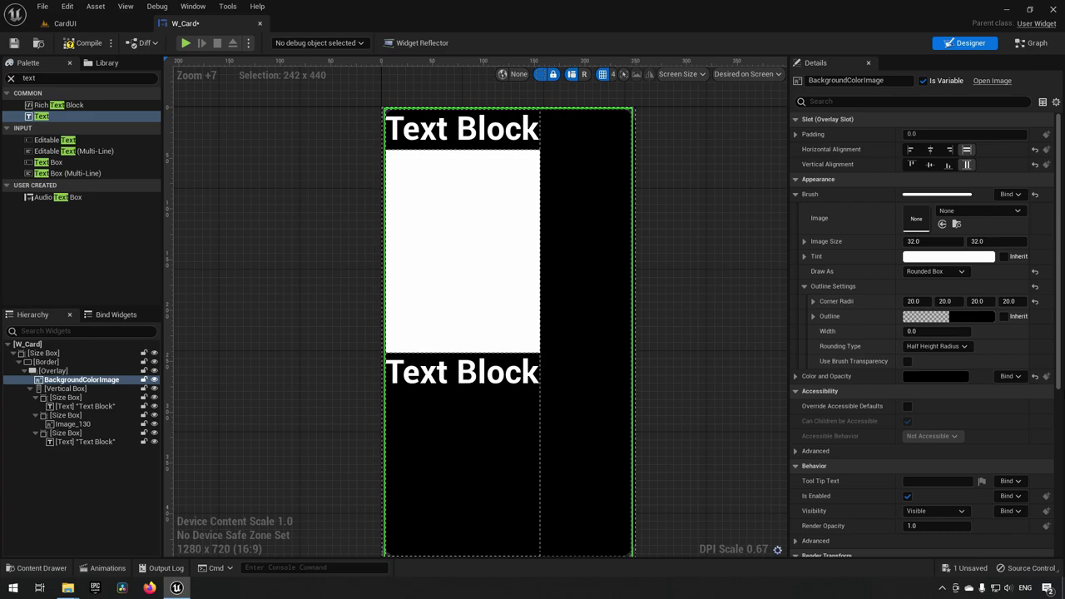
{"action": "left_click", "coordinate": [82, 379]}
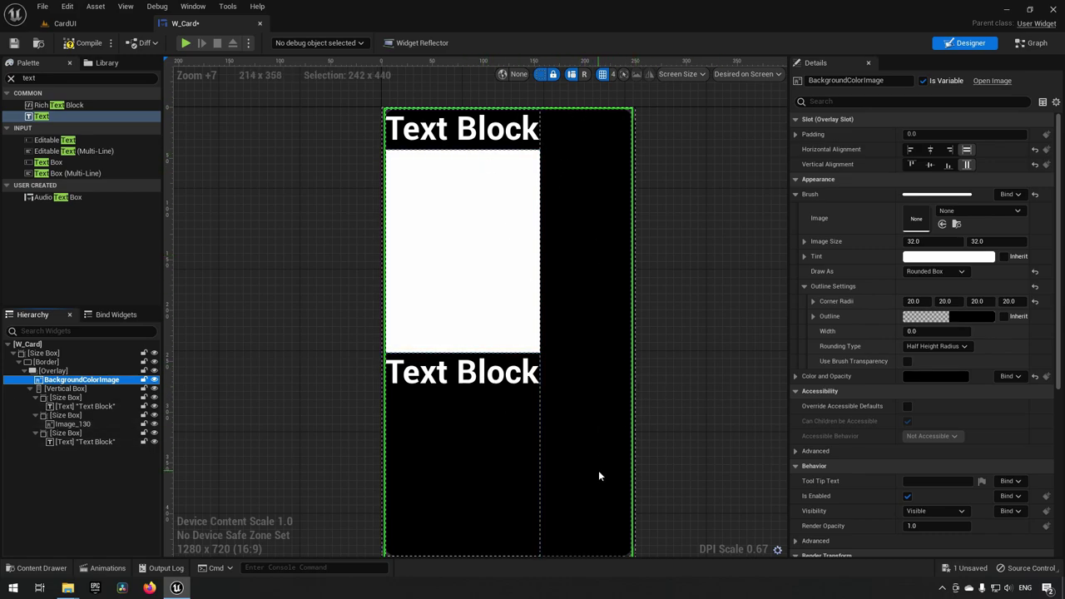
{"action": "left_click", "coordinate": [60, 390]}
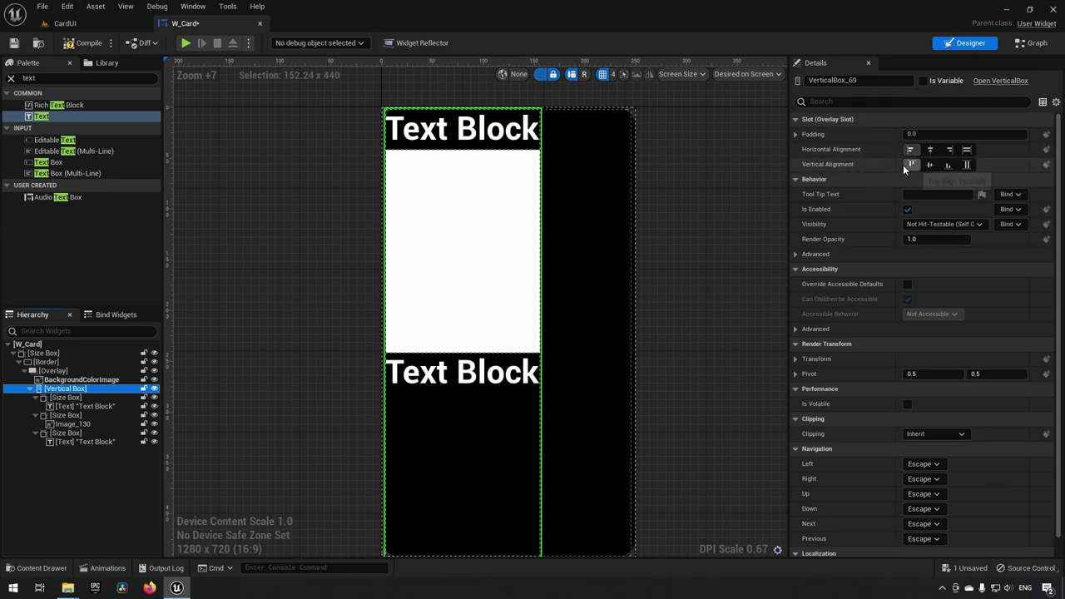
{"action": "left_click", "coordinate": [967, 151]}
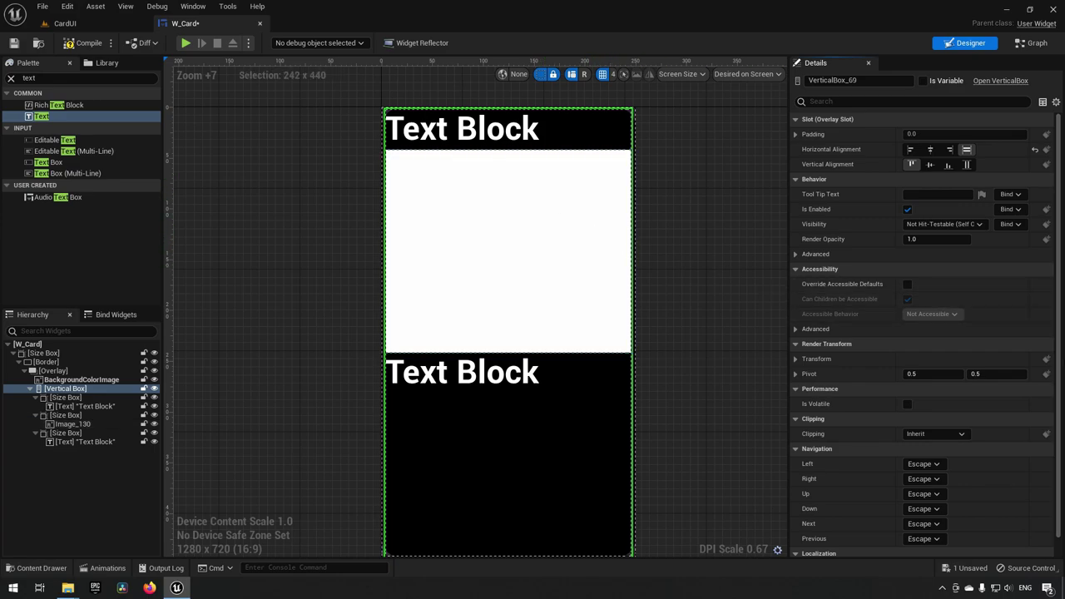
Step: Rename the text block in the first Size Box to CardNameText and expose it as a variable
{"action": "left_click", "coordinate": [86, 405]}
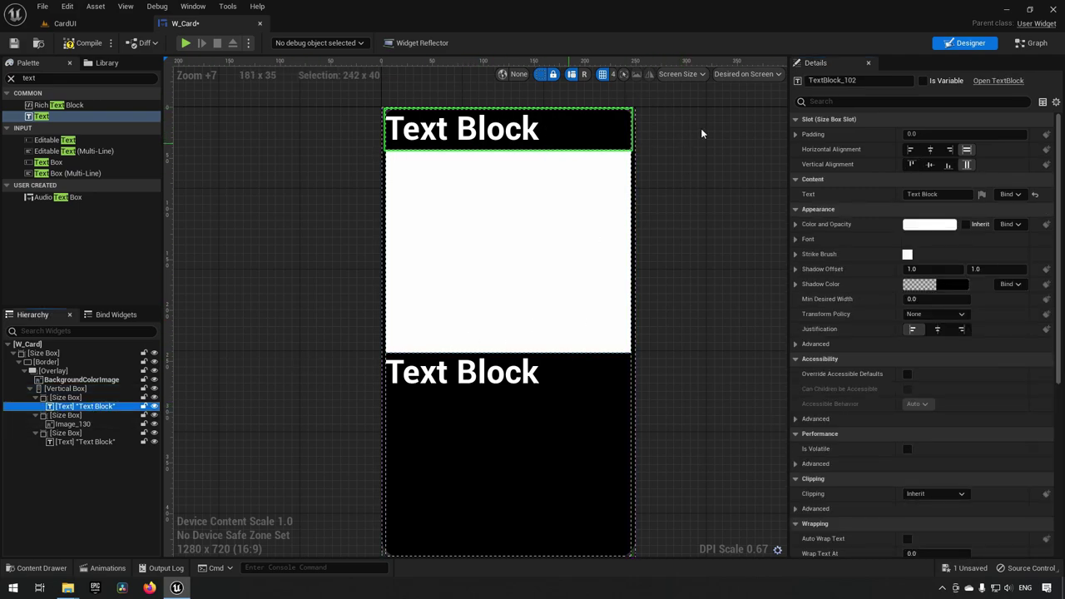
{"action": "left_click", "coordinate": [850, 81]}
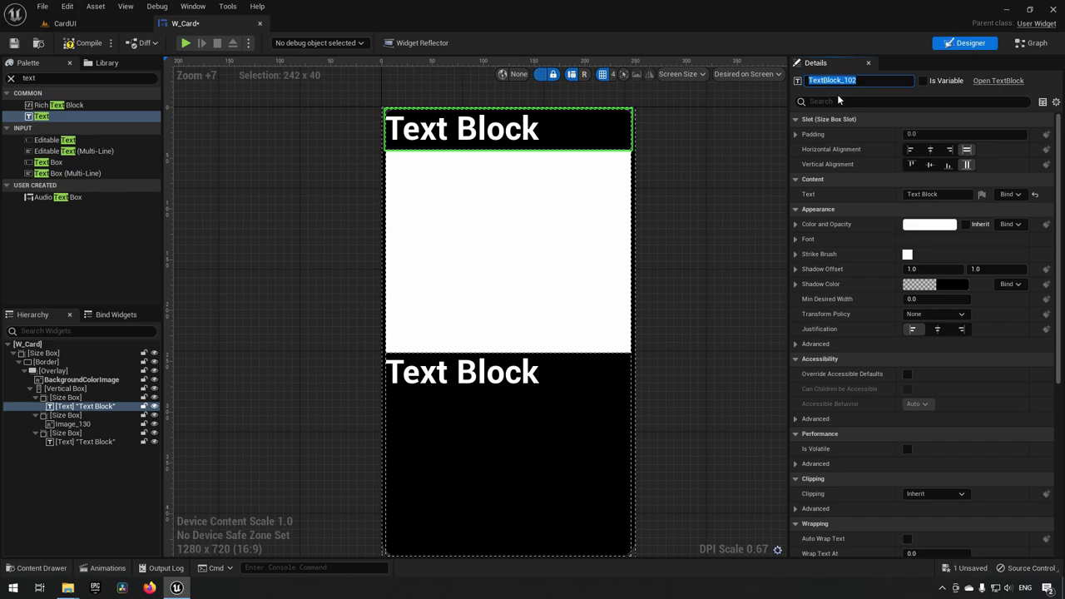
{"action": "type", "text": "CardNameText"}
{"action": "key", "text": "Return"}
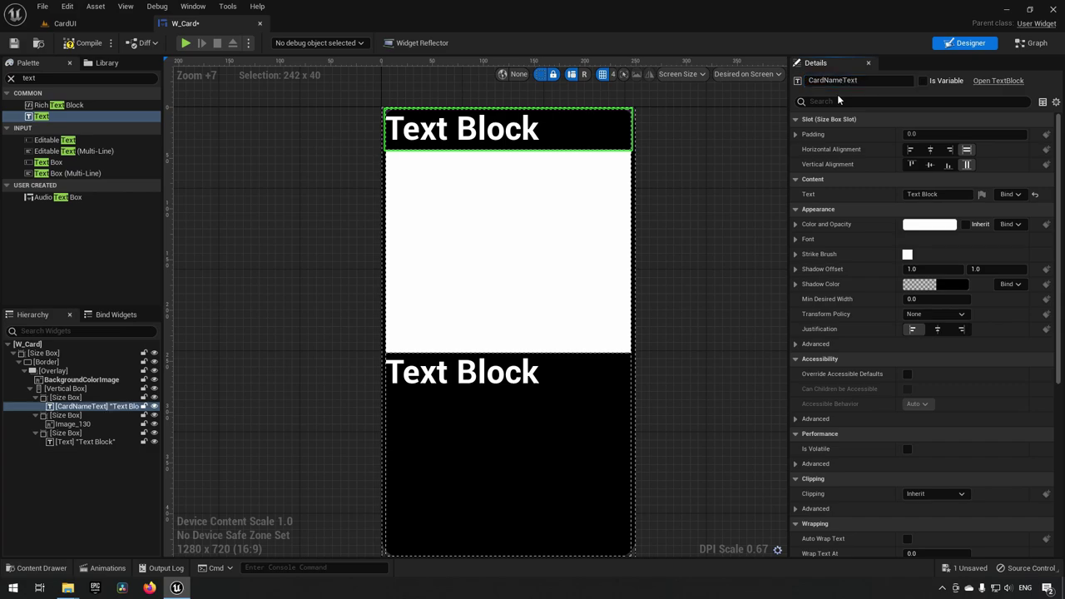
{"action": "left_click", "coordinate": [925, 81]}
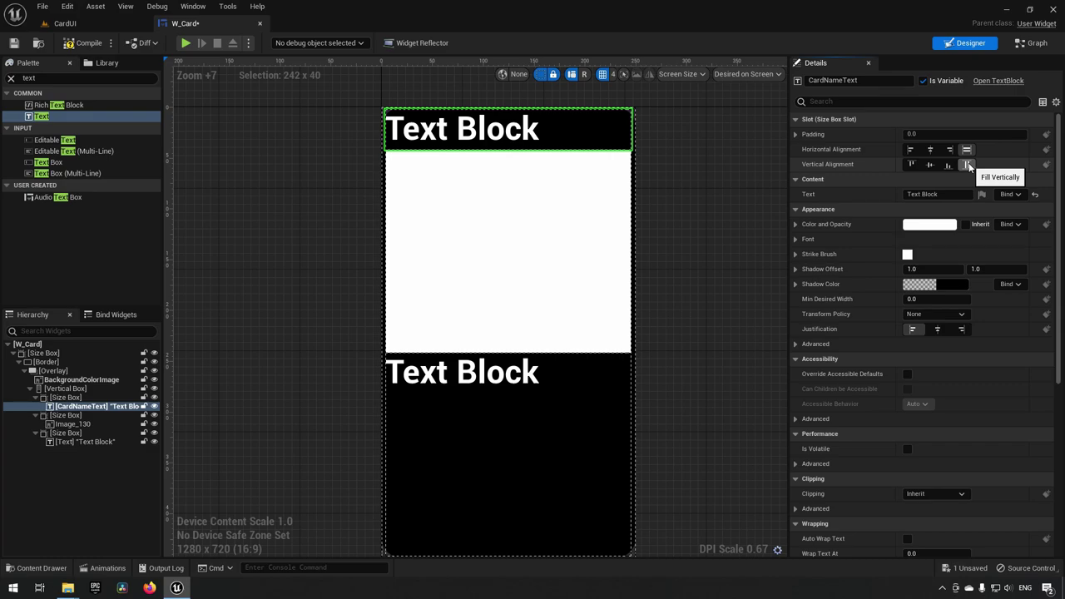
Step: Try different slot alignments for CardNameText, settling on left horizontal and bottom vertical alignment
{"action": "left_click", "coordinate": [911, 151]}
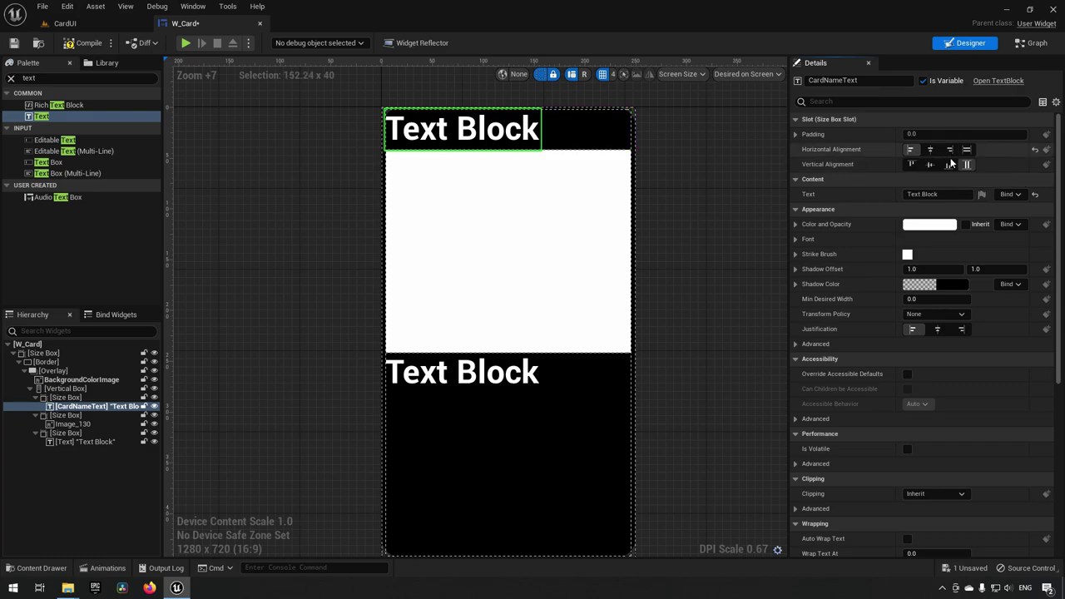
{"action": "left_click", "coordinate": [966, 150]}
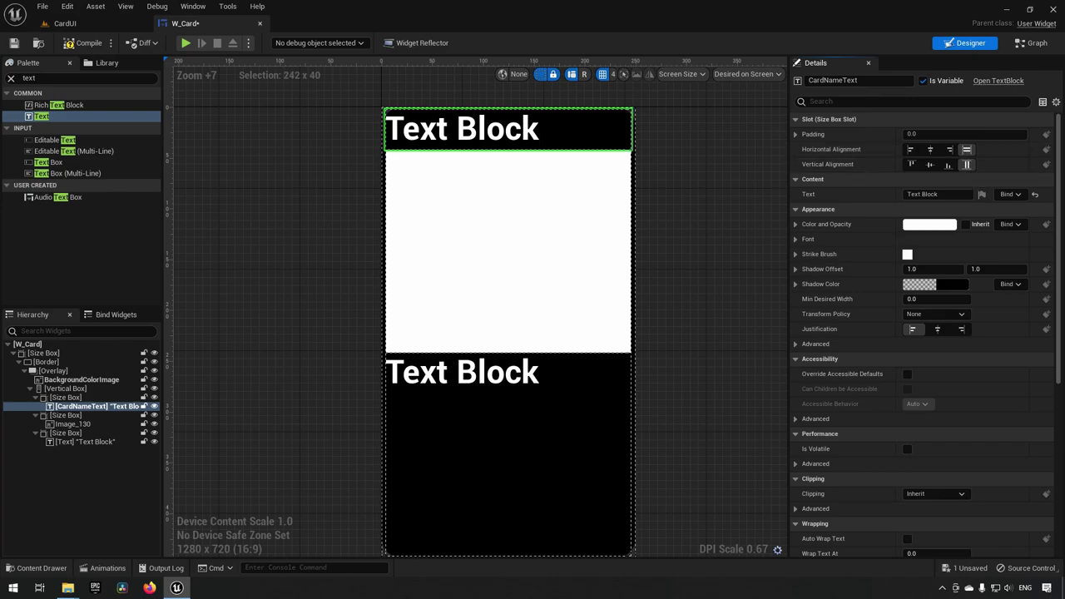
{"action": "left_click", "coordinate": [949, 164]}
{"action": "left_click", "coordinate": [911, 164]}
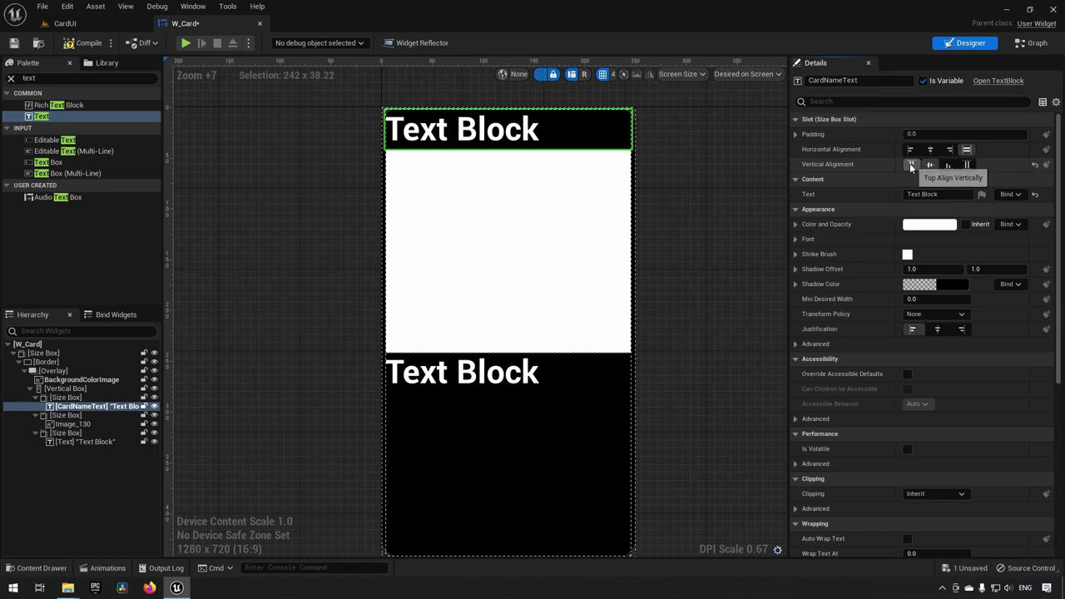
{"action": "left_click", "coordinate": [930, 164]}
{"action": "left_click", "coordinate": [949, 150]}
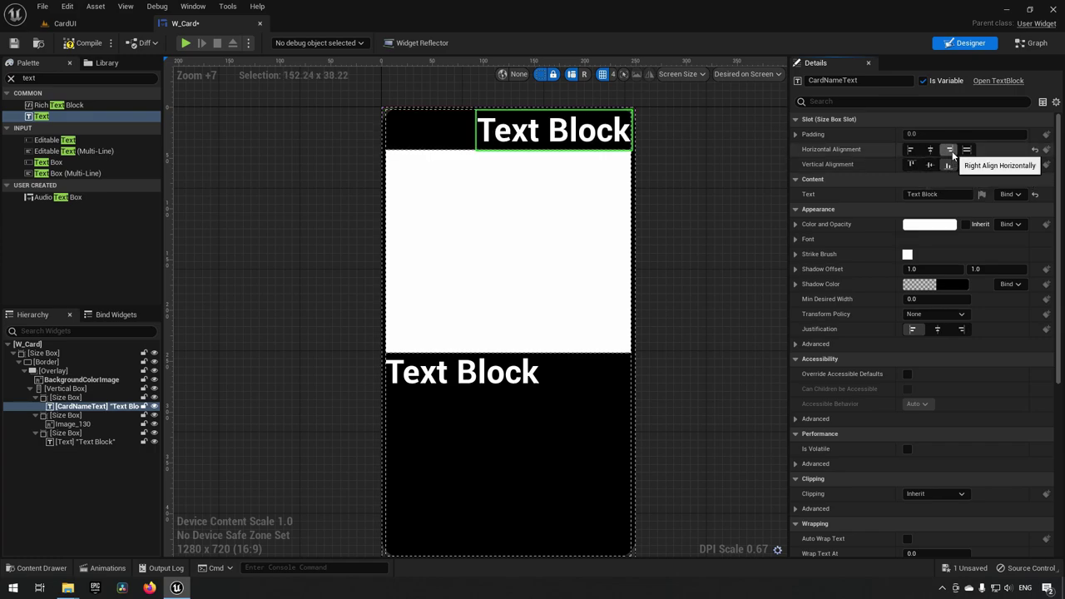
{"action": "left_click", "coordinate": [930, 150]}
{"action": "left_click", "coordinate": [911, 150]}
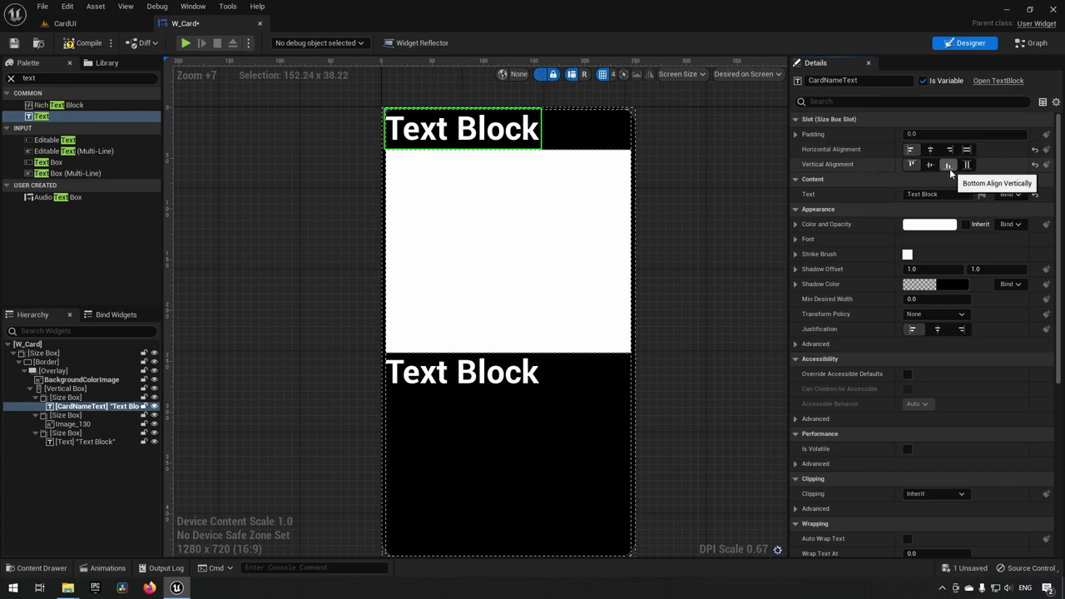
{"action": "left_click", "coordinate": [949, 166]}
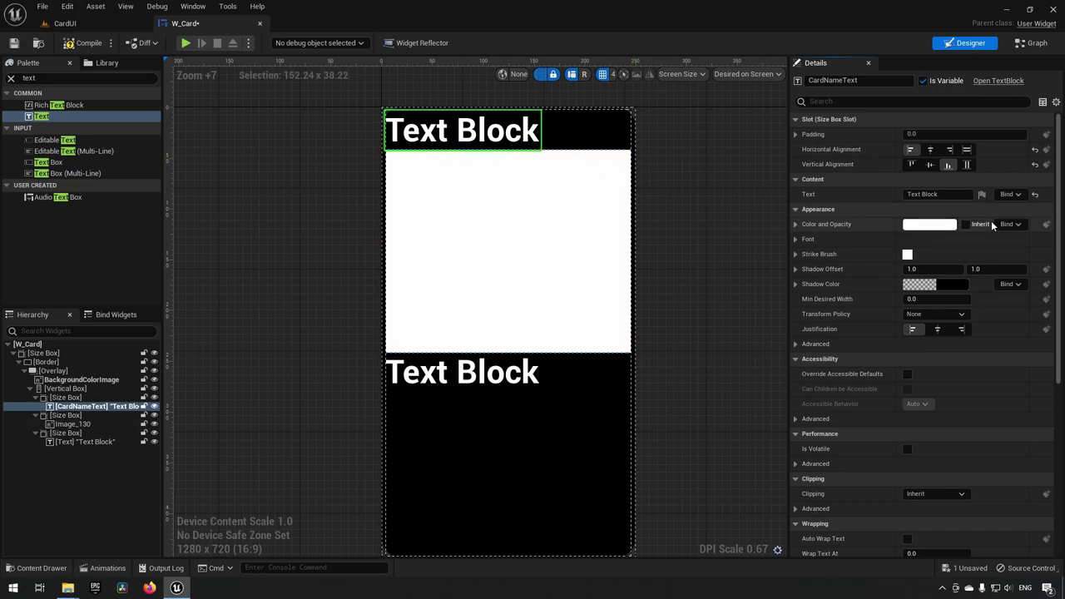
Step: Set the text of CardNameText to "Card name" with a font size of 18
{"action": "left_click", "coordinate": [915, 194]}
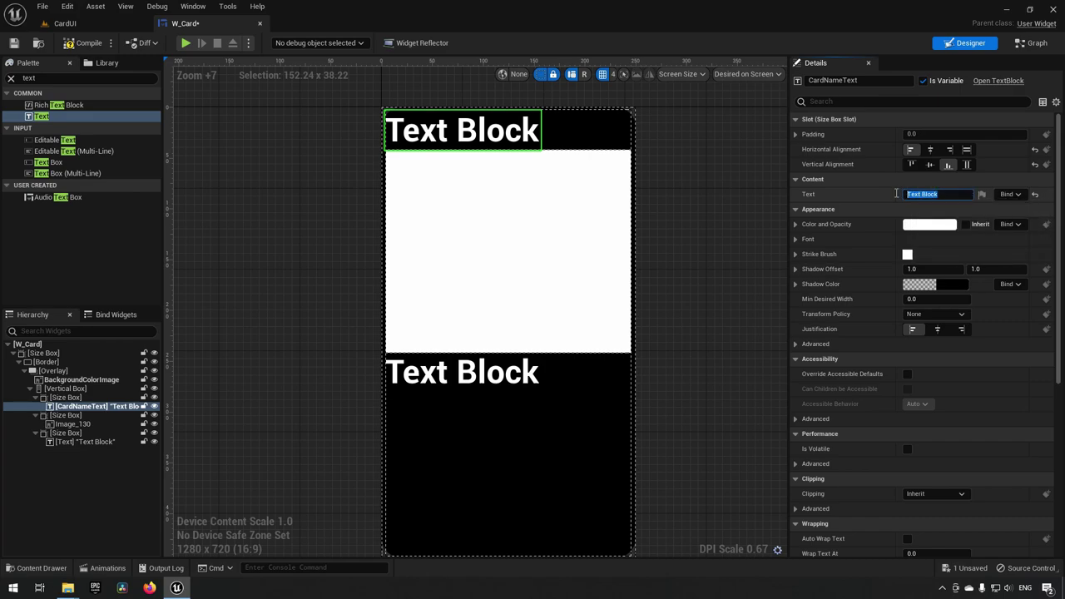
{"action": "type", "text": "Card name"}
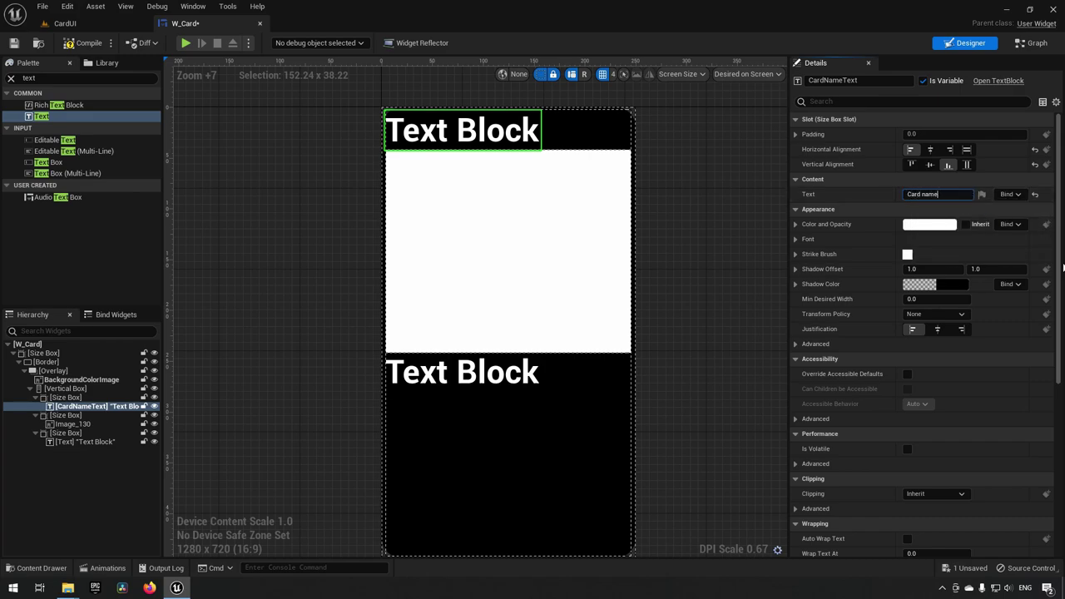
{"action": "key", "text": "Return"}
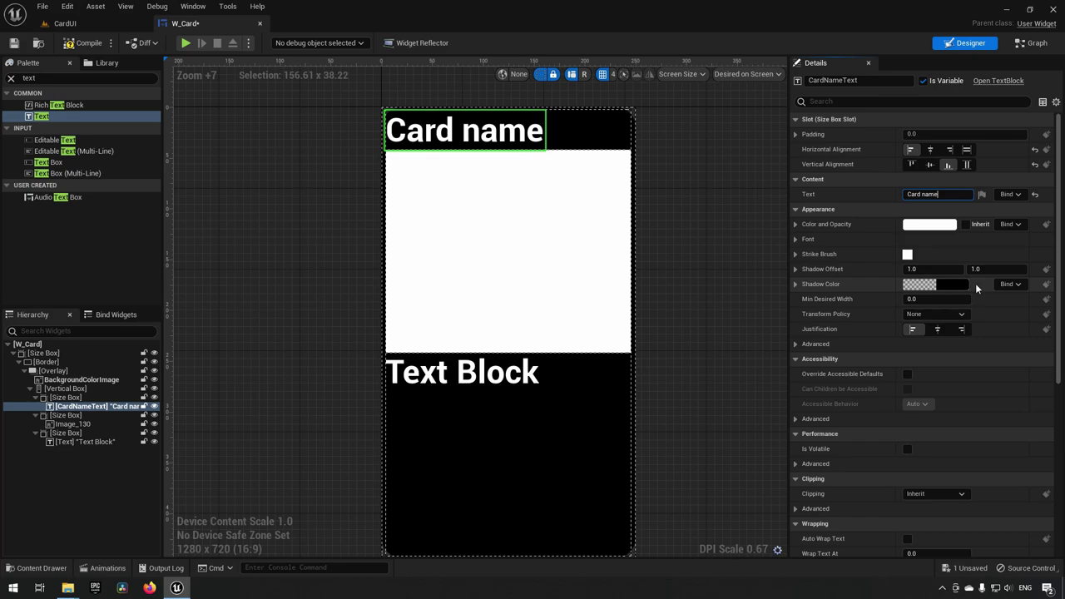
{"action": "left_click", "coordinate": [796, 239]}
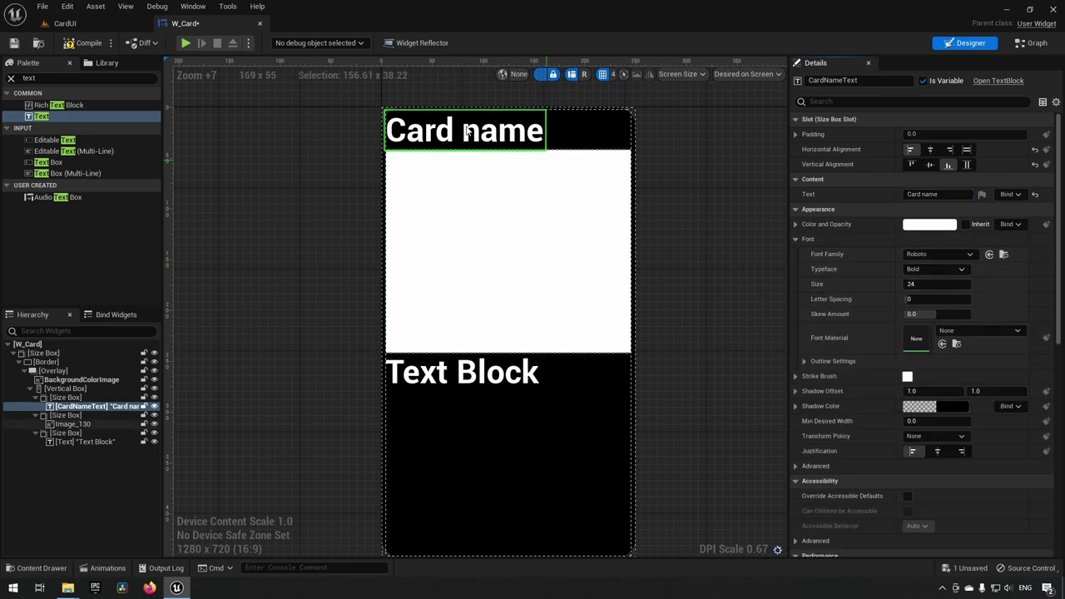
{"action": "left_click", "coordinate": [930, 284]}
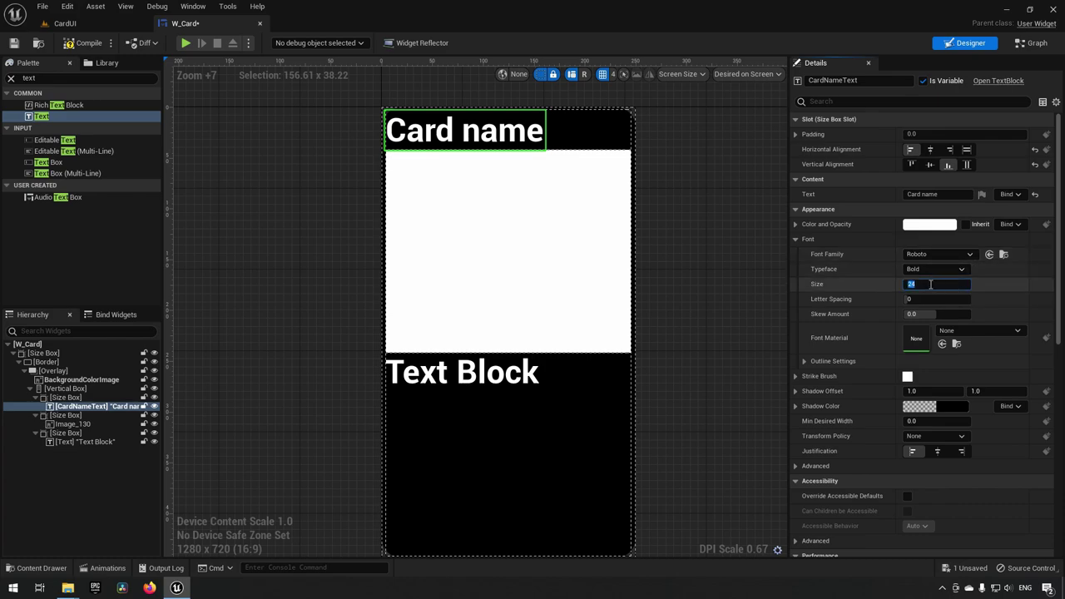
{"action": "type", "text": "18"}
{"action": "key", "text": "Return"}
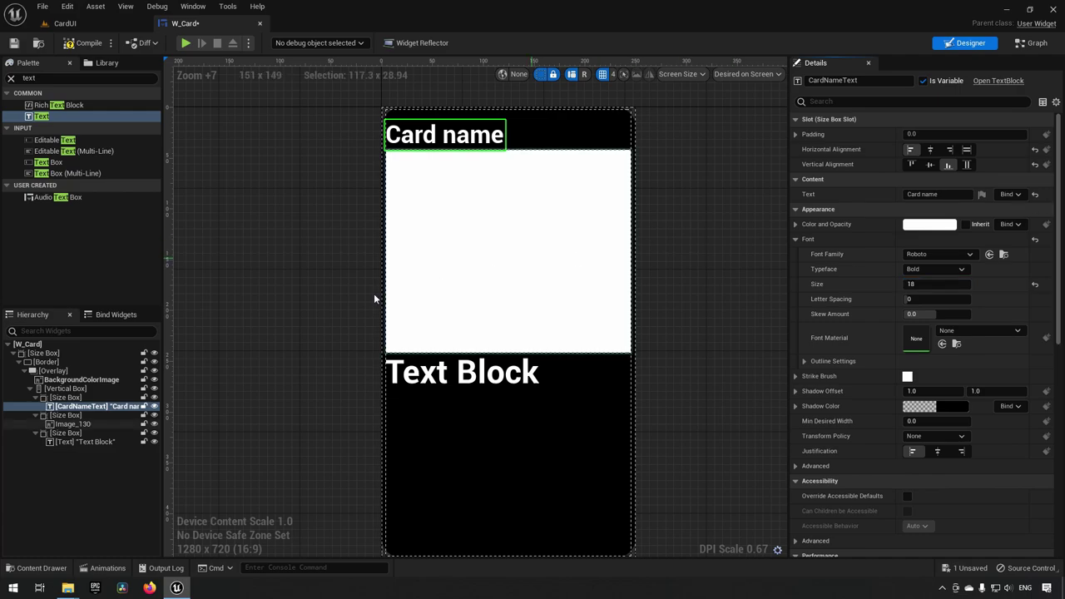
Step: Rename the image in the middle Size Box to CardImage
{"action": "left_click", "coordinate": [84, 426]}
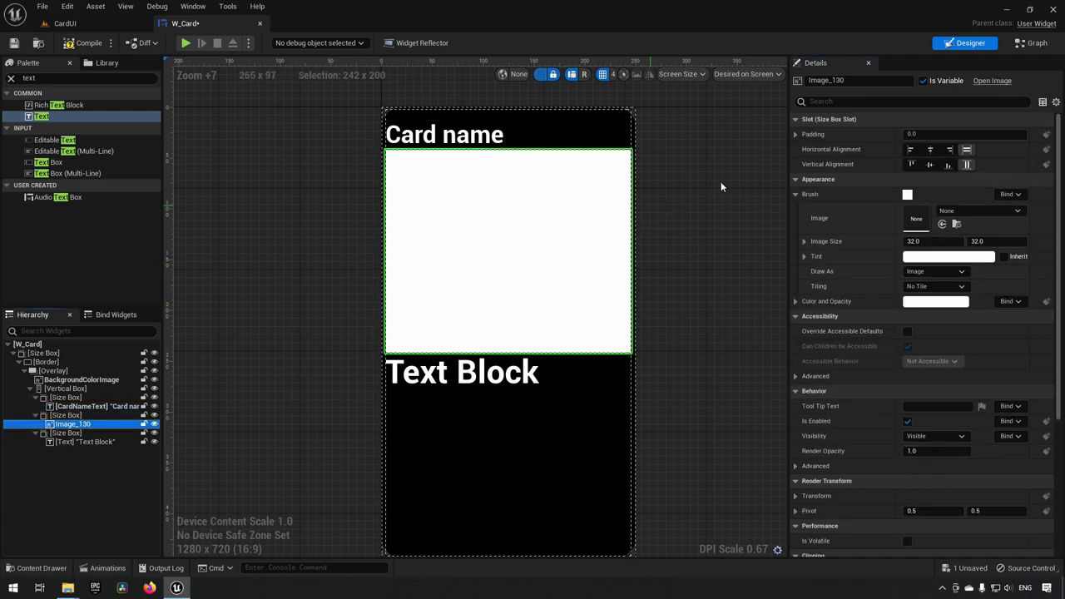
{"action": "left_click", "coordinate": [836, 80]}
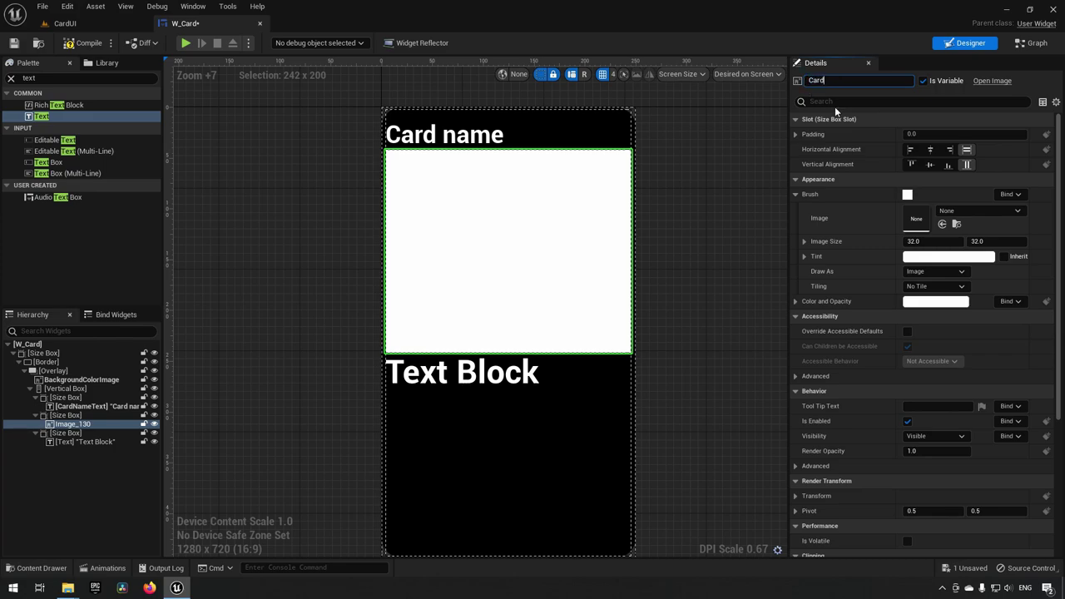
{"action": "key", "text": "Return"}
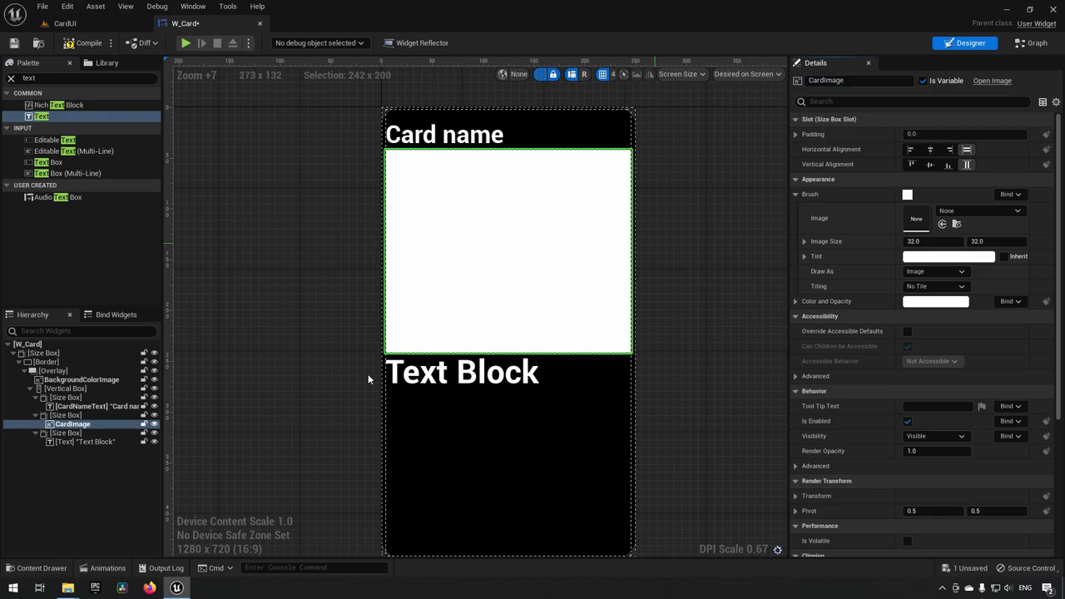
Step: Replace the text of the text block in the last Size Box with many repetitions of "Lorem ipsum dolor"
{"action": "left_click", "coordinate": [85, 441]}
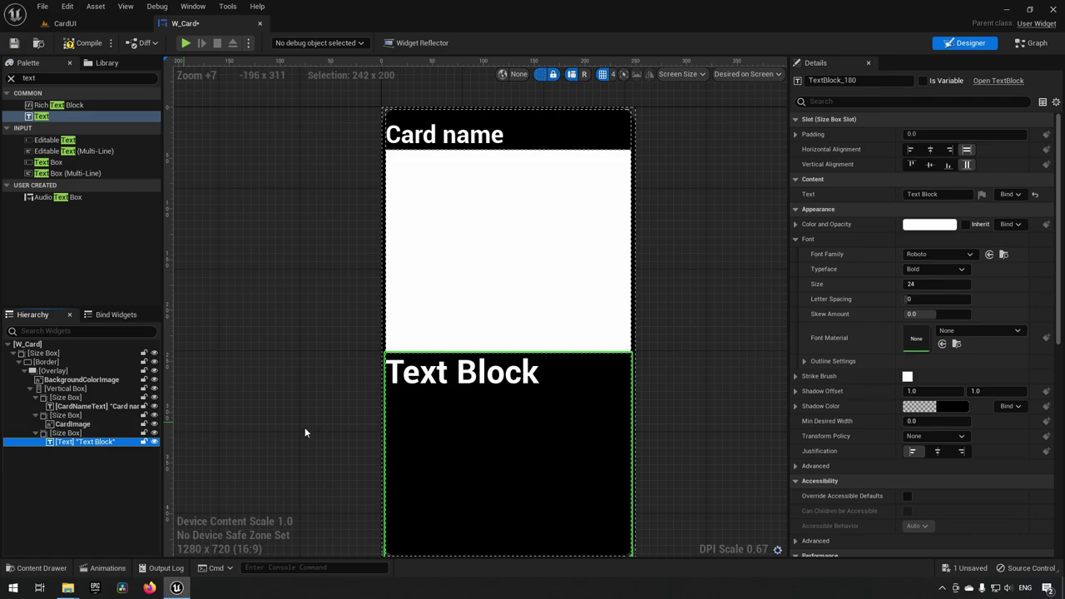
{"action": "left_click", "coordinate": [932, 193]}
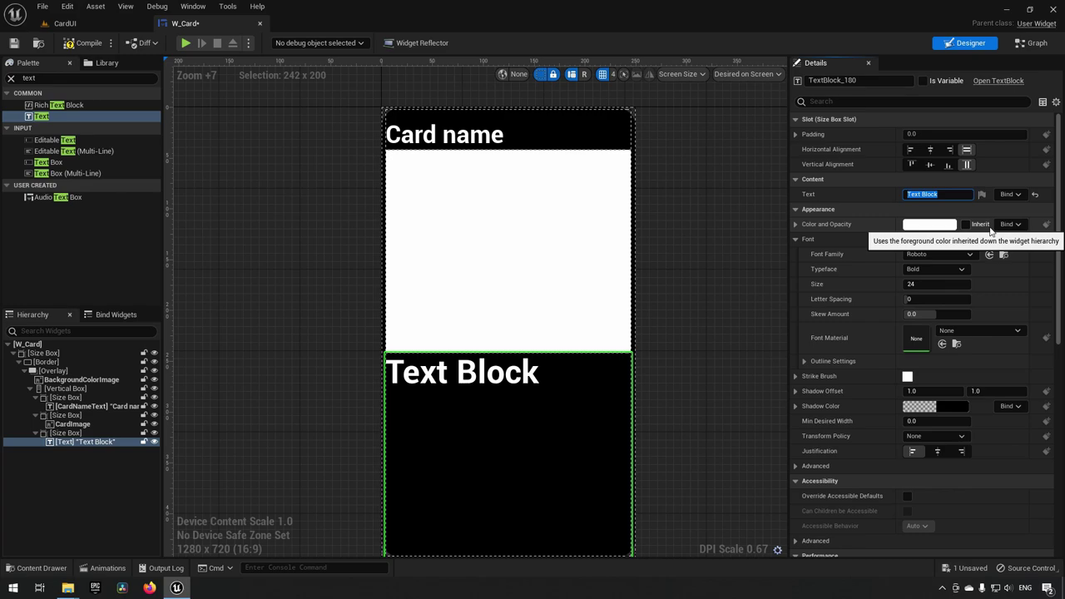
{"action": "type", "text": "Lorem ipsum dolor"}
{"action": "key", "text": "ctrl+a"}
{"action": "key", "text": "End"}
{"action": "key", "text": "ctrl+a"}
{"action": "key", "text": "ctrl+c"}
{"action": "key", "text": "End"}
{"action": "key", "text": "shift+Return"}
{"action": "key", "text": "ctrl+v"}
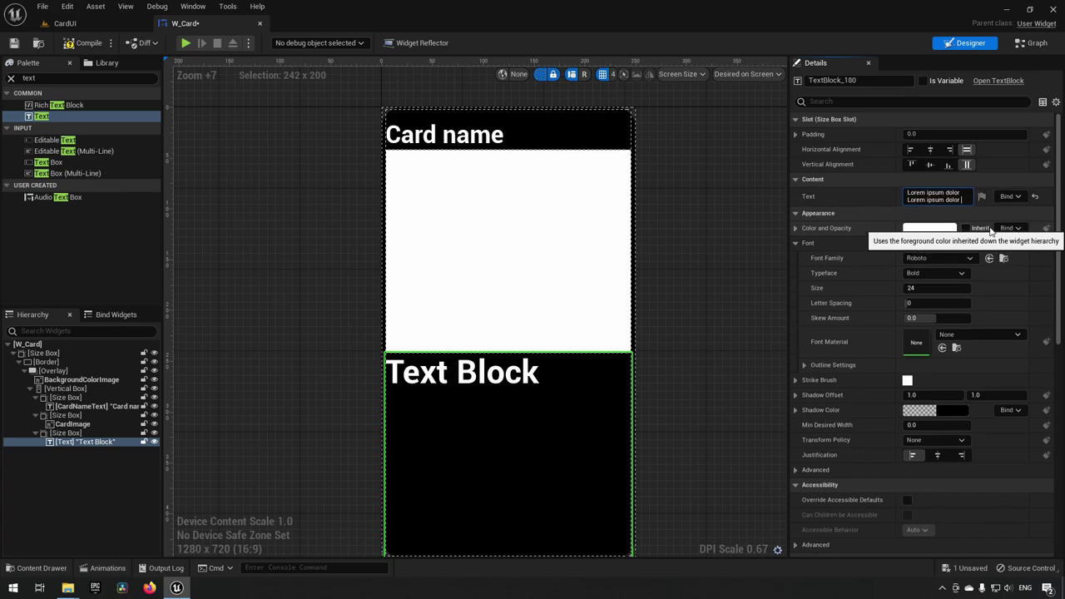
{"action": "key", "text": "shift+Return"}
{"action": "key", "text": "ctrl+v"}
{"action": "key", "text": "shift+Return"}
{"action": "key", "text": "ctrl+v"}
{"action": "key", "text": "shift+Return"}
{"action": "key", "text": "ctrl+v"}
{"action": "key", "text": "shift+Return"}
{"action": "key", "text": "ctrl+v"}
{"action": "key", "text": "shift+Return"}
{"action": "key", "text": "ctrl+v"}
{"action": "key", "text": "shift+Return"}
{"action": "key", "text": "ctrl+v"}
{"action": "key", "text": "shift+Return"}
{"action": "key", "text": "ctrl+v"}
{"action": "key", "text": "shift+Return"}
{"action": "key", "text": "ctrl+v"}
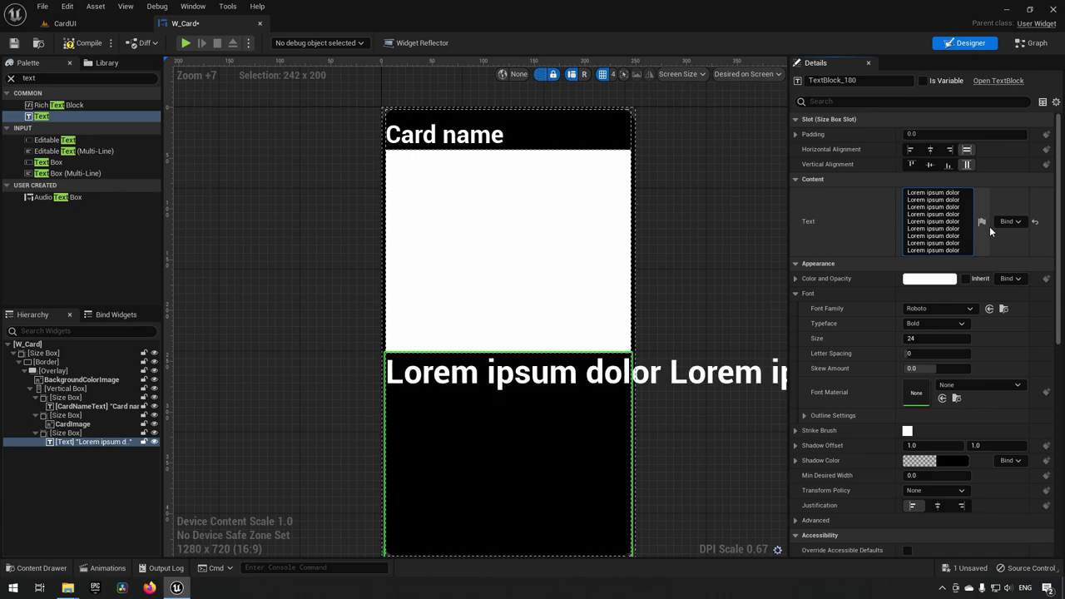
{"action": "left_click", "coordinate": [684, 441]}
Step: Set the font size of the Lorem ipsum text block to 18
{"action": "right_click_drag", "start_coordinate": [685, 442], "coordinate": [622, 344]}
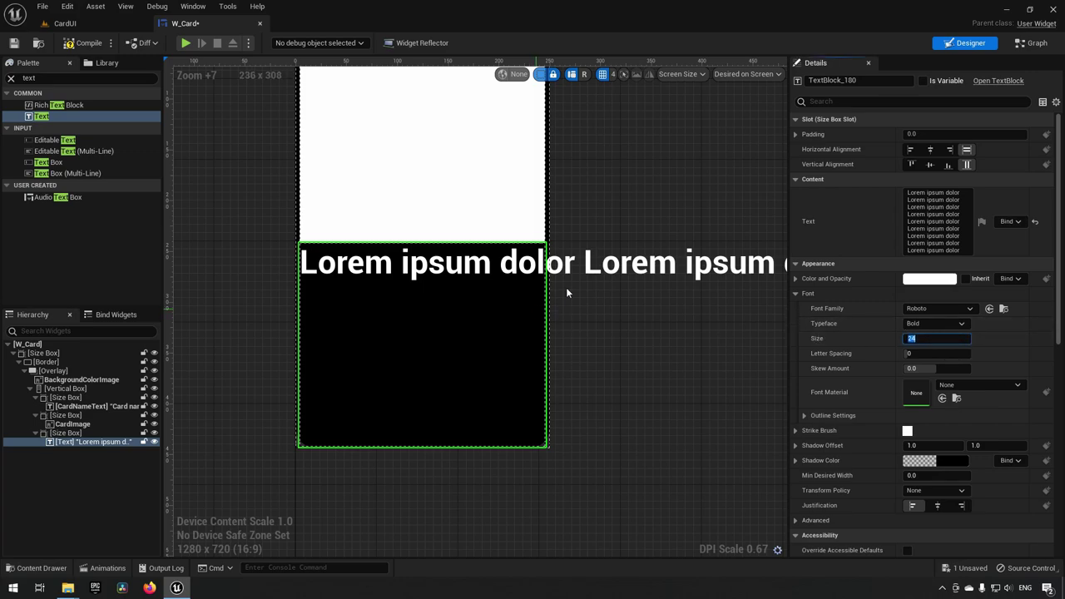
{"action": "right_click_drag", "start_coordinate": [619, 189], "coordinate": [587, 219]}
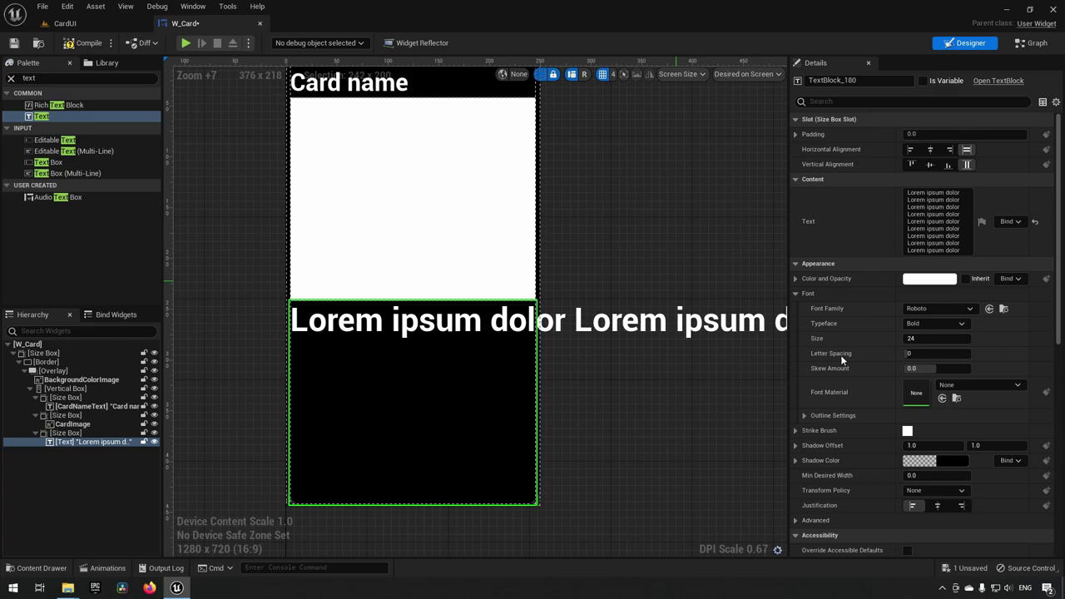
{"action": "left_click", "coordinate": [927, 339]}
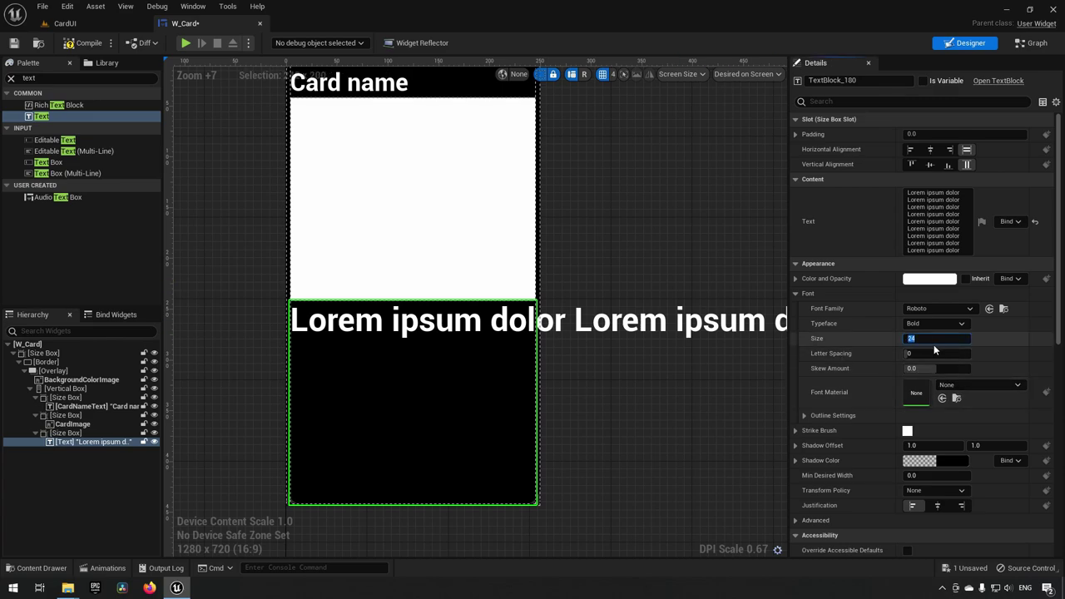
{"action": "type", "text": "18"}
{"action": "key", "text": "Return"}
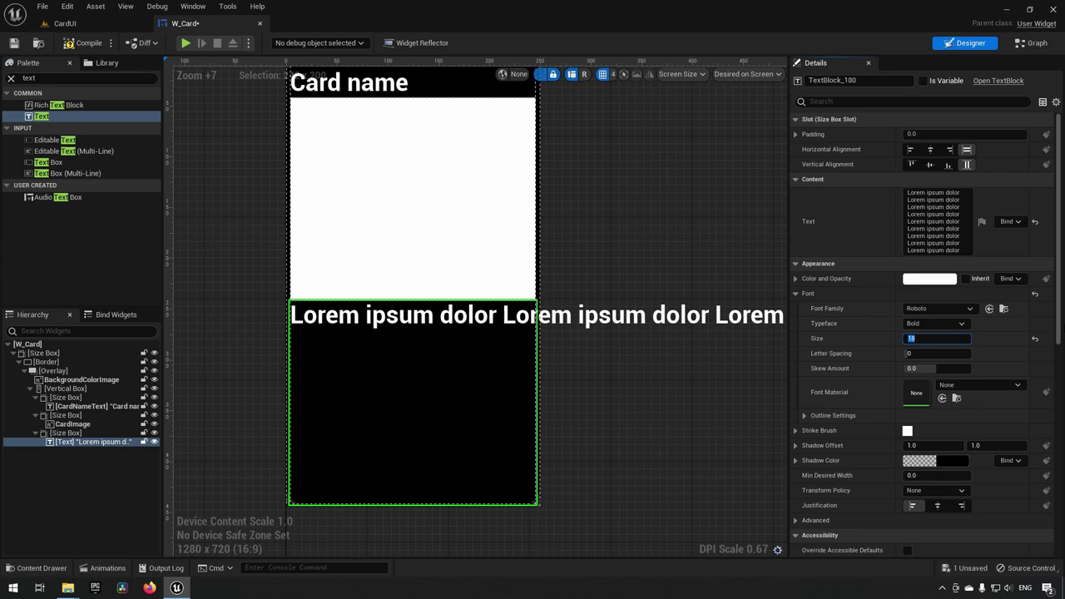
Step: Enable Auto Wrap Text for the Lorem ipsum text block
{"action": "left_click", "coordinate": [832, 101]}
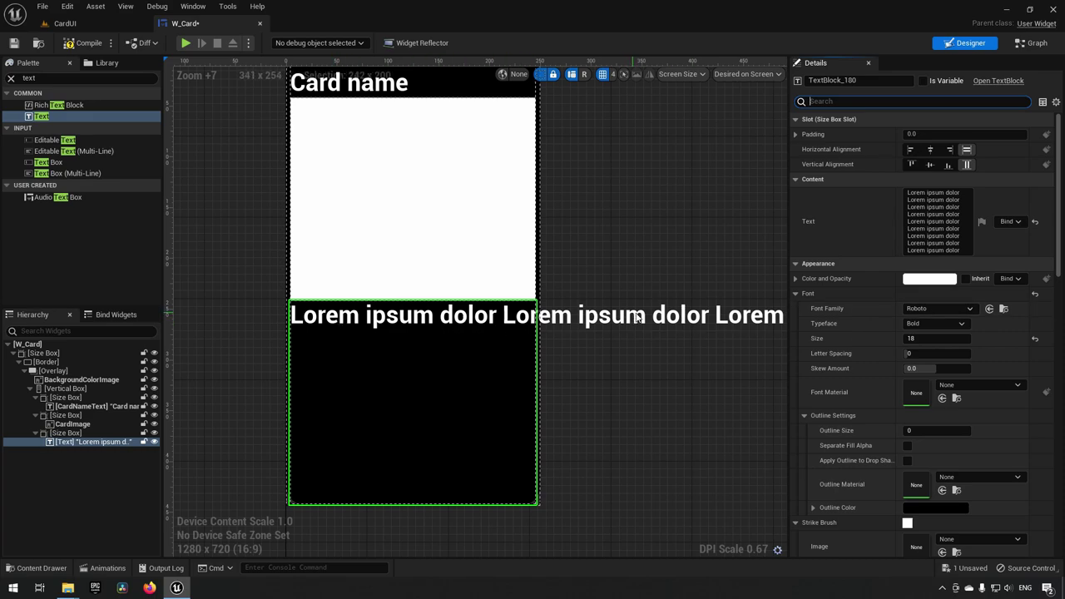
{"action": "left_click", "coordinate": [832, 101]}
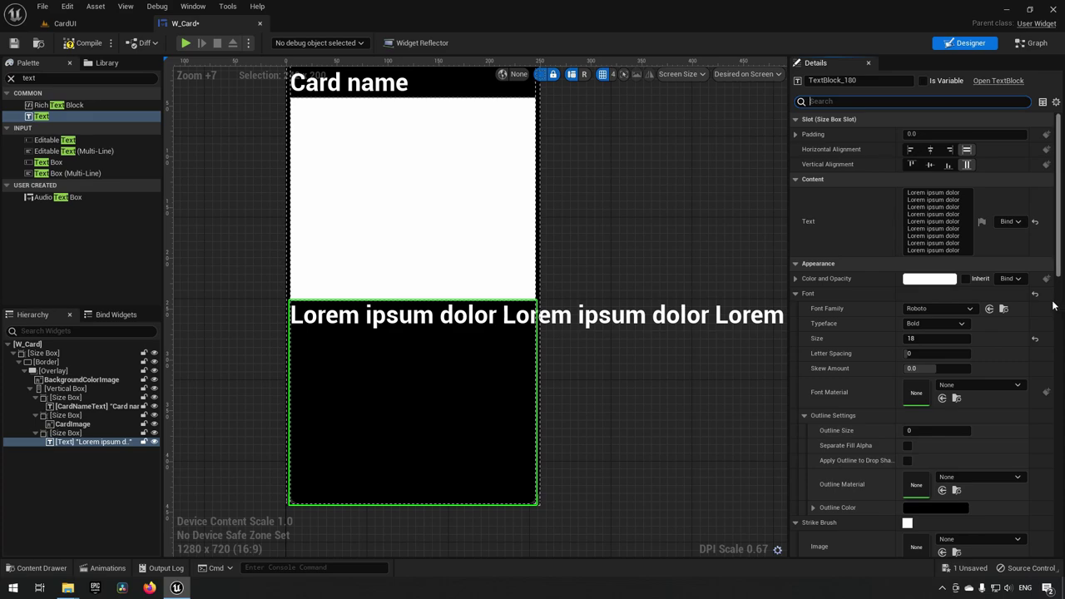
{"action": "scroll", "coordinate": [1008, 296], "scroll_direction": "down", "scroll_amount": 15}
{"action": "scroll", "coordinate": [978, 294], "scroll_direction": "down", "scroll_amount": 2}
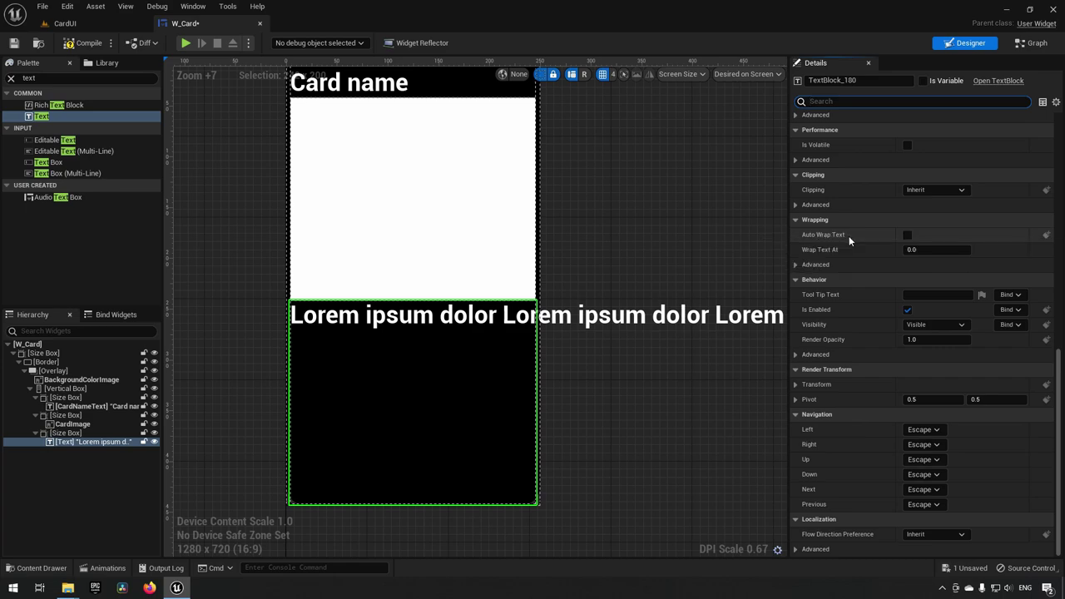
{"action": "left_click", "coordinate": [908, 235]}
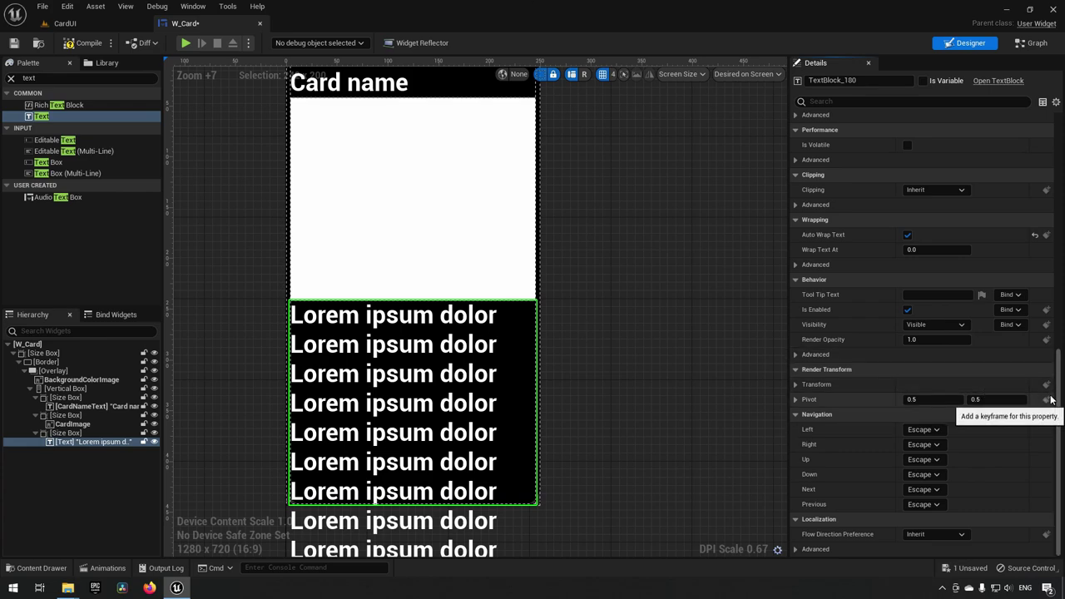
Step: Set the Clipping of the Lorem ipsum text block to Clip to Bounds
{"action": "scroll", "coordinate": [1051, 401], "scroll_direction": "up", "scroll_amount": 1}
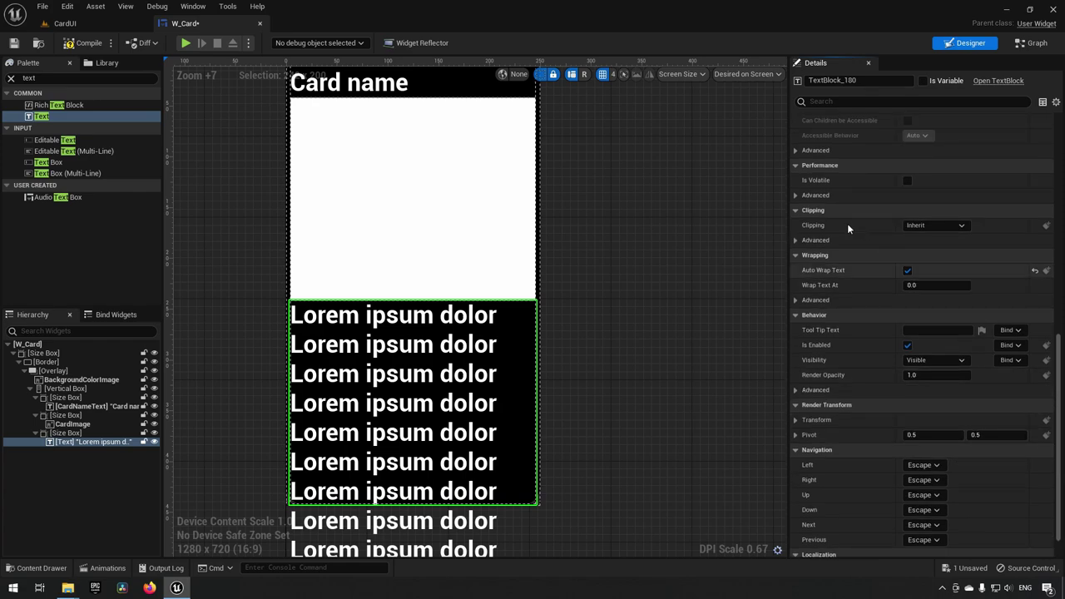
{"action": "left_click", "coordinate": [946, 224]}
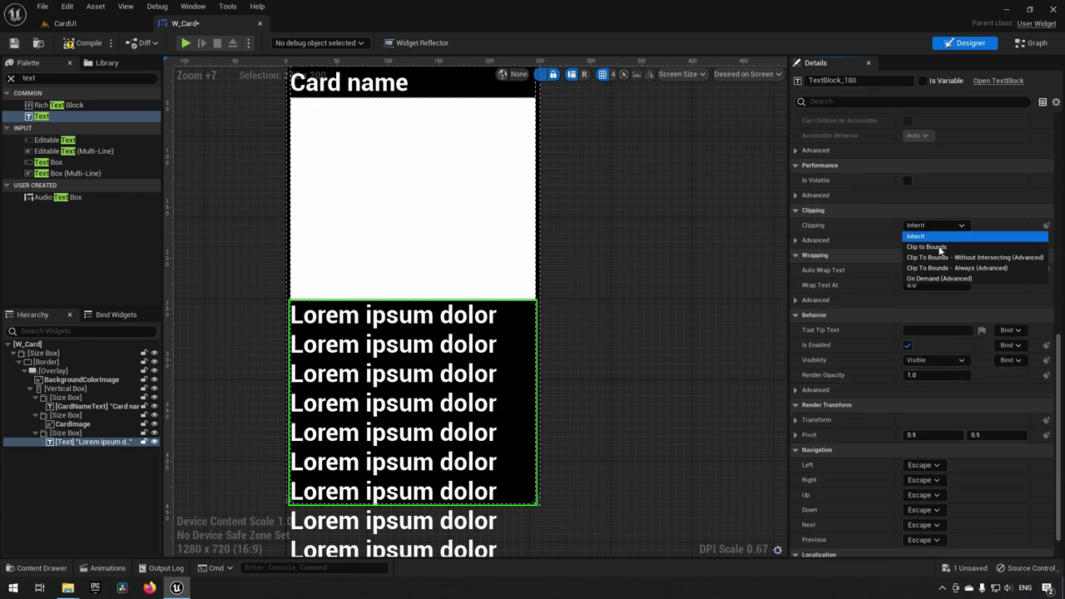
{"action": "left_click", "coordinate": [944, 248]}
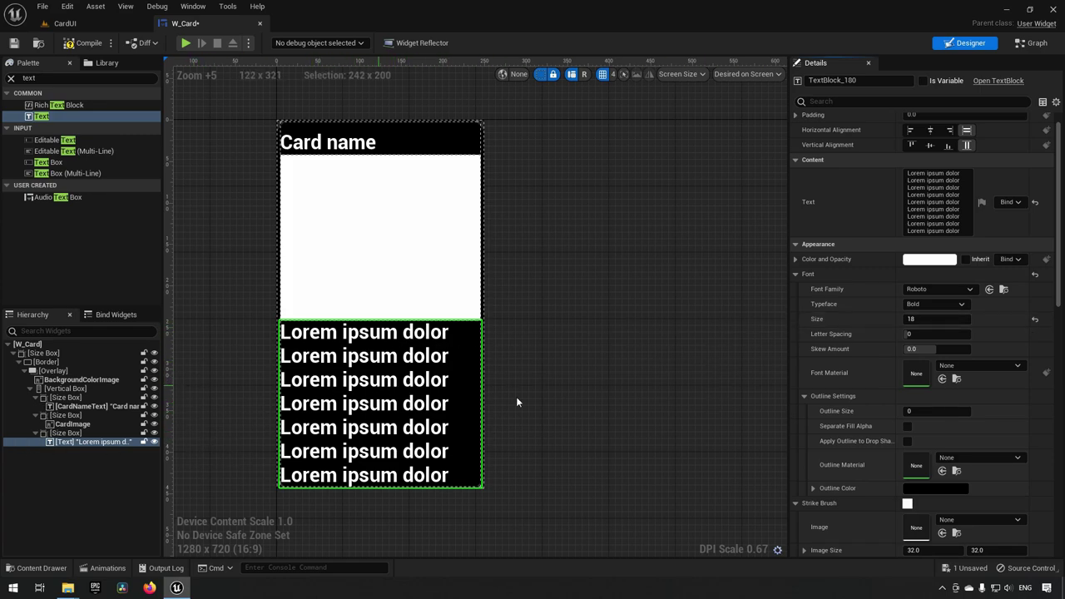
Step: Expose the Lorem ipsum text block as a variable named CardDescriptiontext and save the W_Card widget
{"action": "left_click", "coordinate": [922, 80]}
{"action": "left_click", "coordinate": [870, 80]}
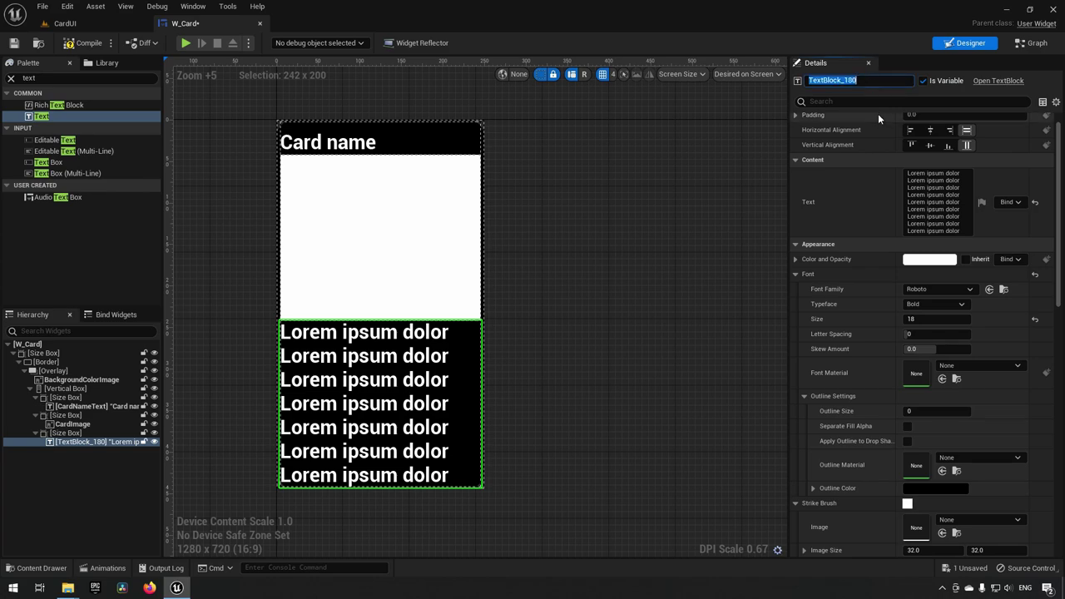
{"action": "key", "text": "Home"}
{"action": "type", "text": "CardDescript"}
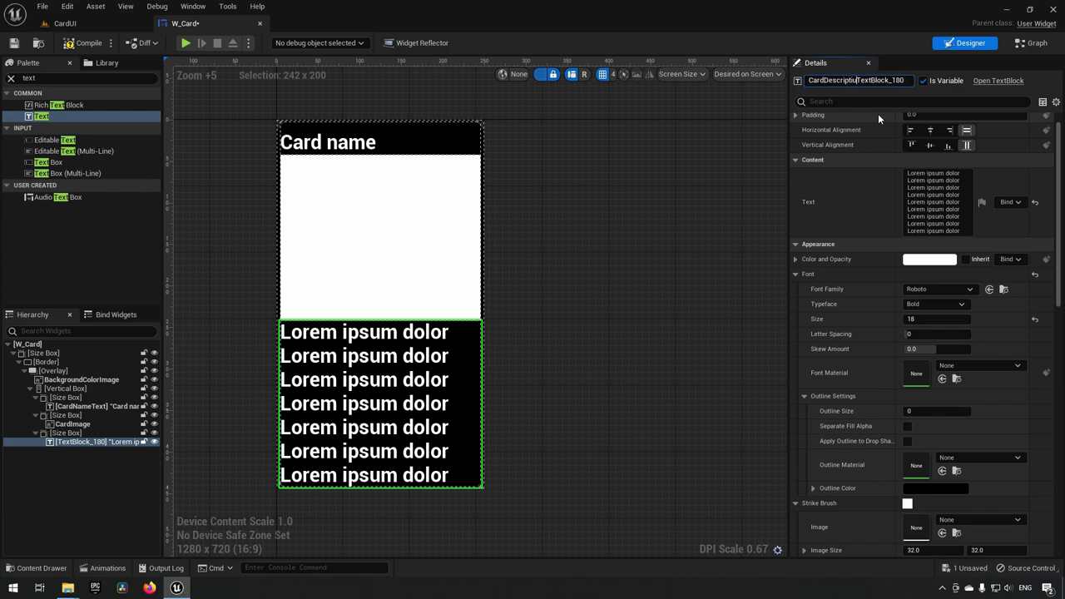
{"action": "type", "text": "ion"}
{"action": "key", "text": "shift+End"}
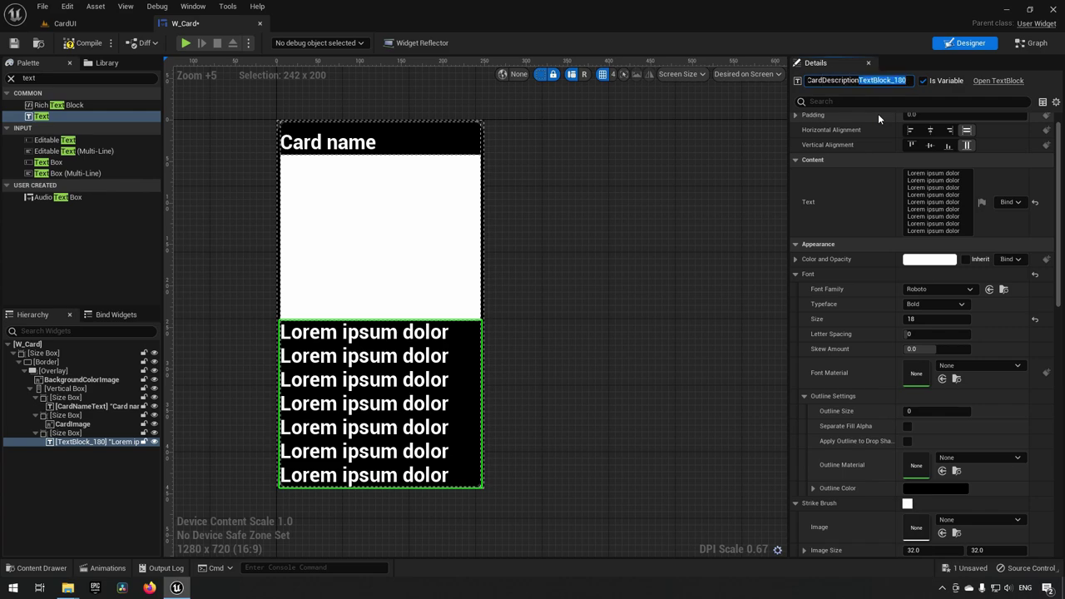
{"action": "key", "text": "Delete"}
{"action": "type", "text": "text"}
{"action": "key", "text": "Return"}
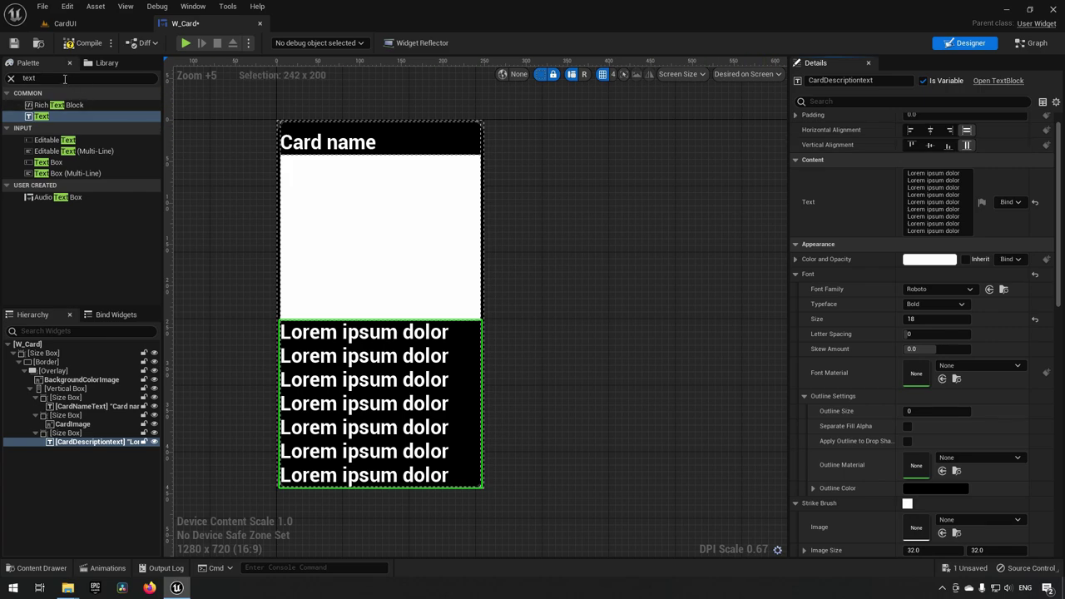
{"action": "left_click", "coordinate": [14, 43]}
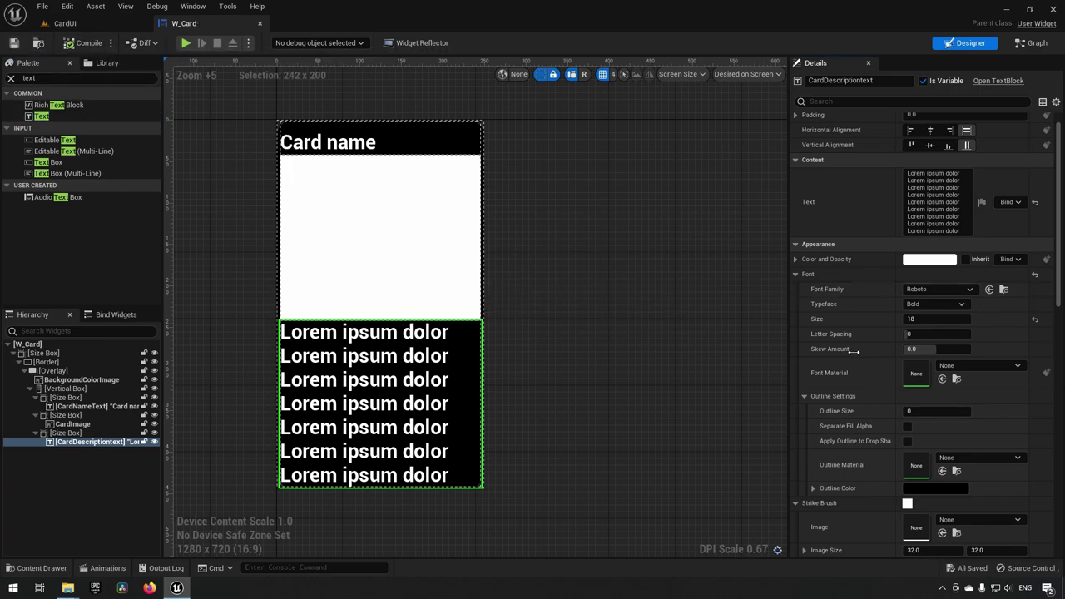
{"action": "scroll", "coordinate": [233, 278], "scroll_direction": "down", "scroll_amount": 2}
{"action": "right_click_drag", "start_coordinate": [288, 263], "coordinate": [375, 291]}
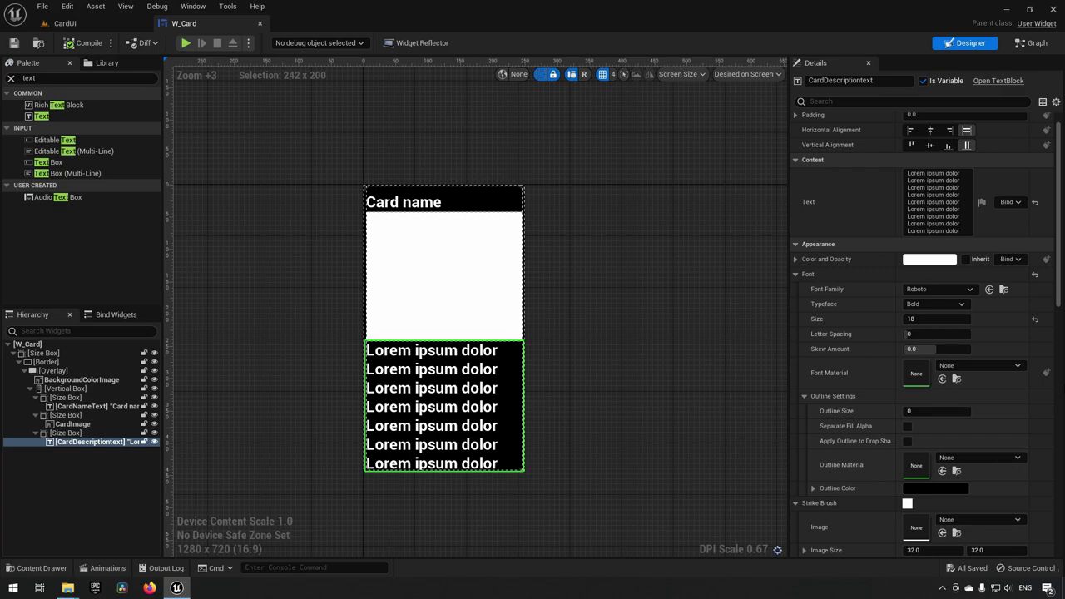
{"action": "scroll", "coordinate": [924, 325], "scroll_direction": "up", "scroll_amount": 1}
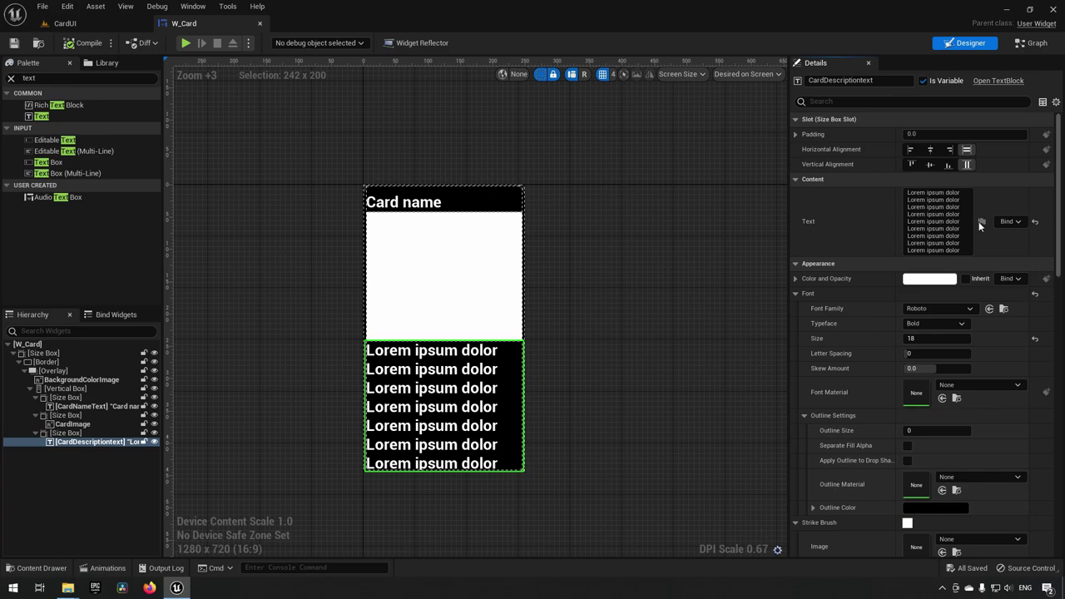
Step: Create a Widget Blueprint based on User Widget in the CardUI folder, name it W_CardHand and open it
{"action": "key", "text": "ctrl+space"}
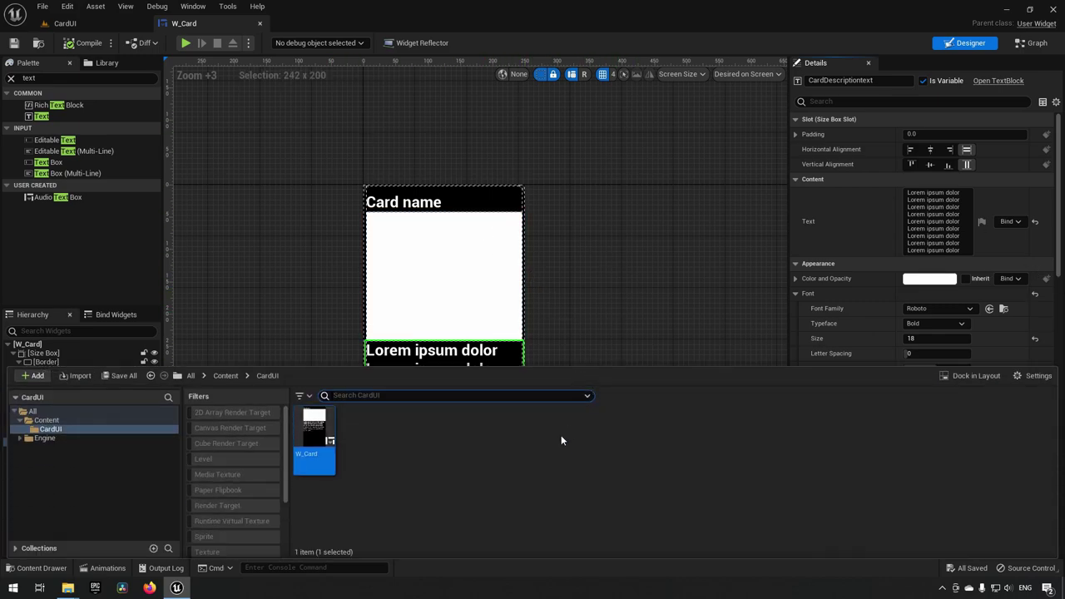
{"action": "right_click", "coordinate": [458, 443]}
{"action": "mouse_move", "coordinate": [495, 433]}
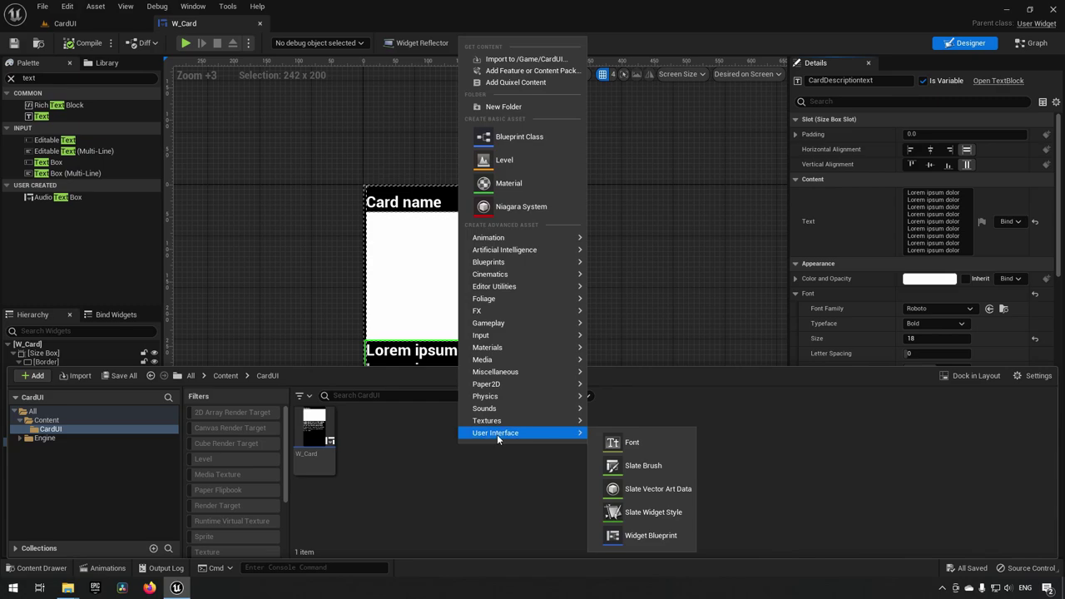
{"action": "left_click", "coordinate": [643, 536]}
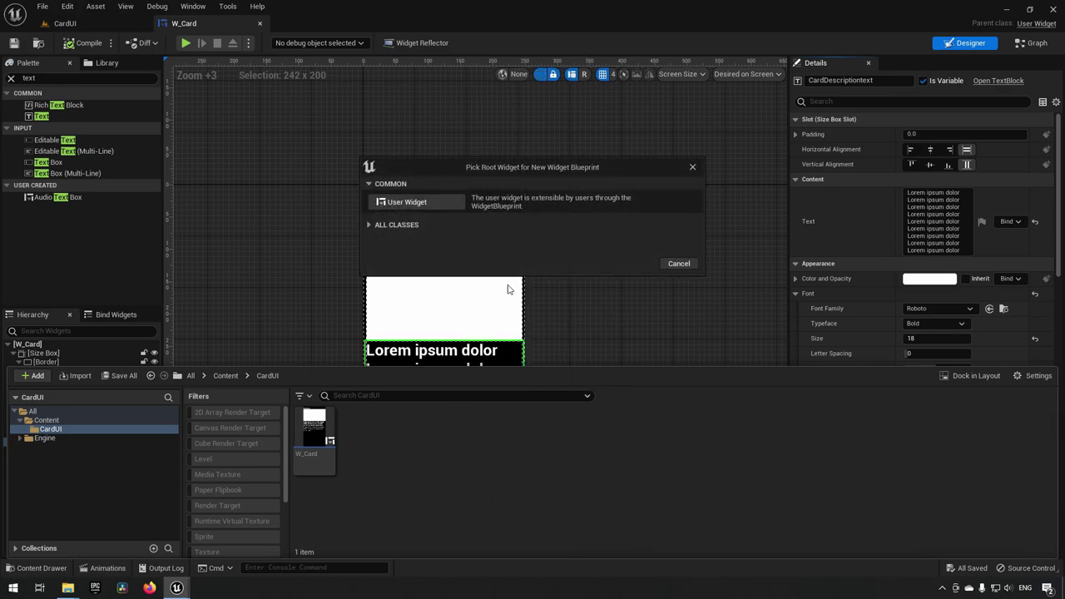
{"action": "left_click", "coordinate": [452, 201]}
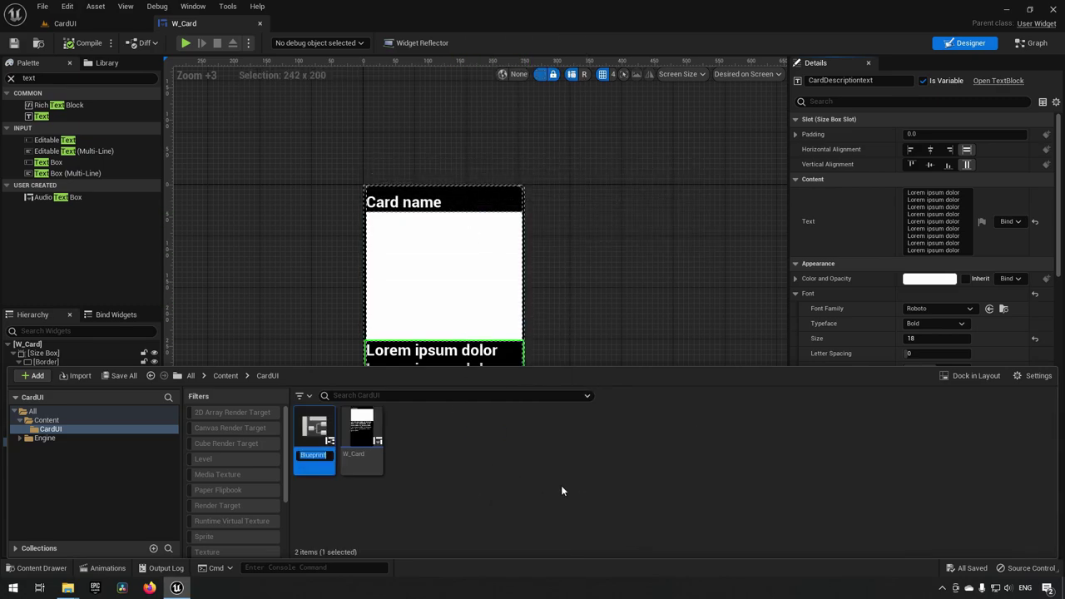
{"action": "type", "text": "W_CardHand"}
{"action": "key", "text": "Return"}
{"action": "key", "text": "Return"}
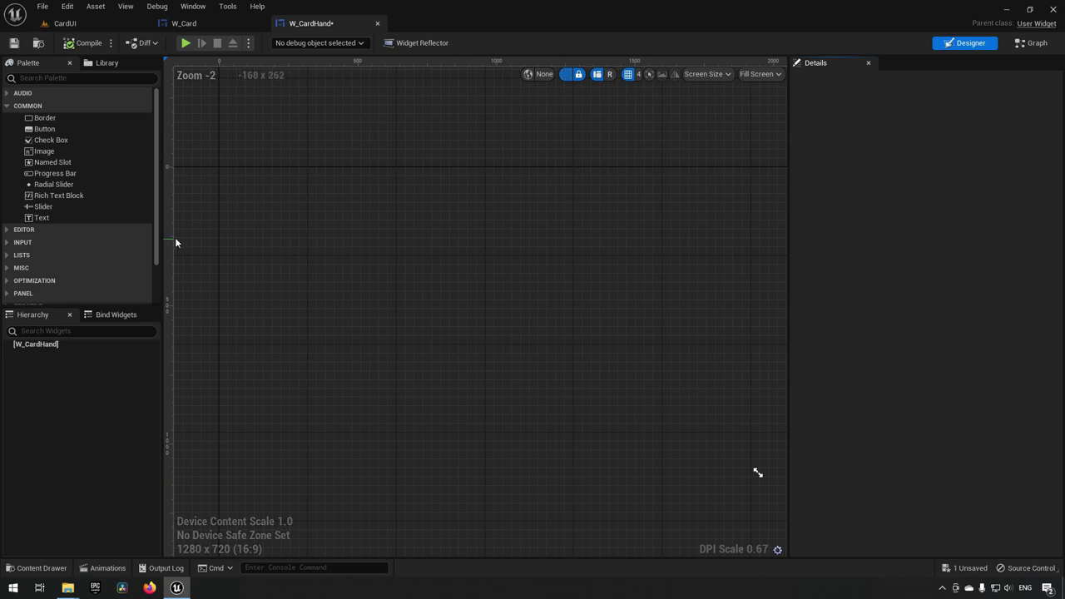
Step: Add a Size Box as the root of the W_CardHand hierarchy
{"action": "right_click_drag", "start_coordinate": [397, 243], "coordinate": [393, 238]}
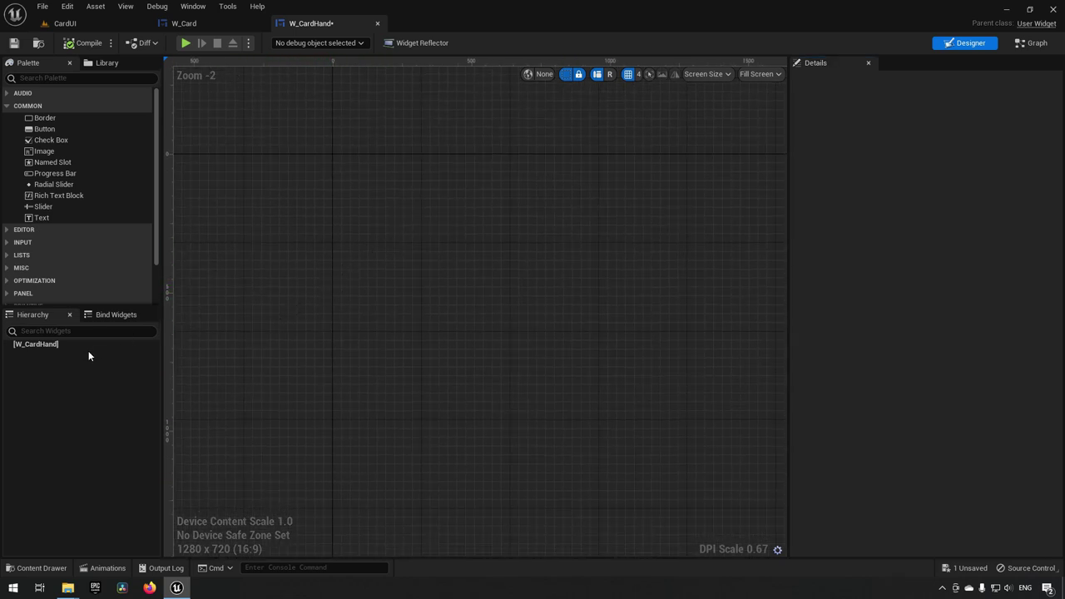
{"action": "left_click", "coordinate": [76, 78]}
{"action": "type", "text": "size"}
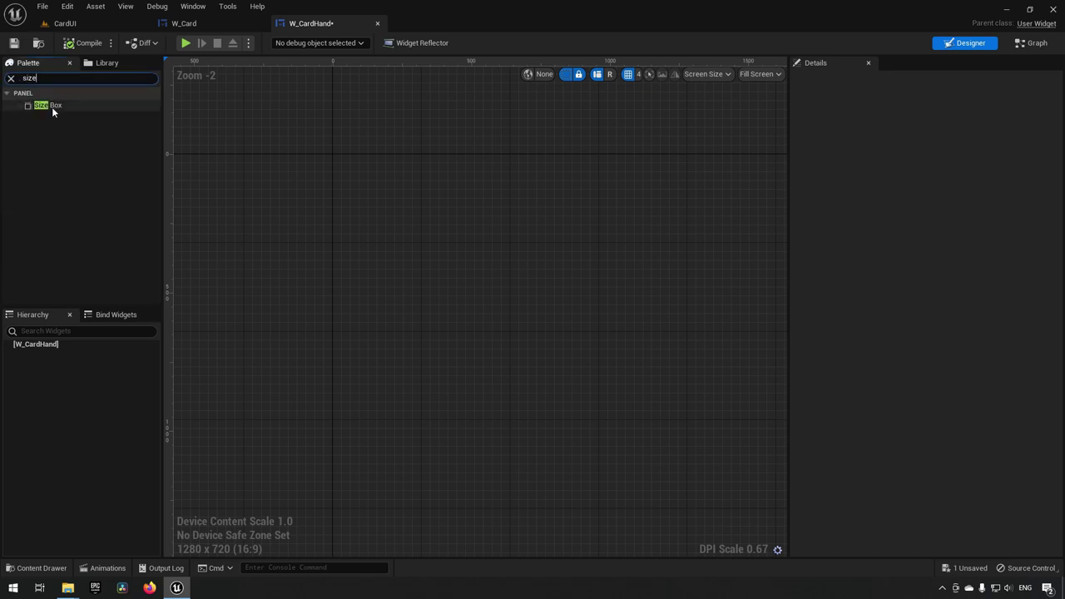
{"action": "left_click_drag", "start_coordinate": [52, 107], "coordinate": [60, 344]}
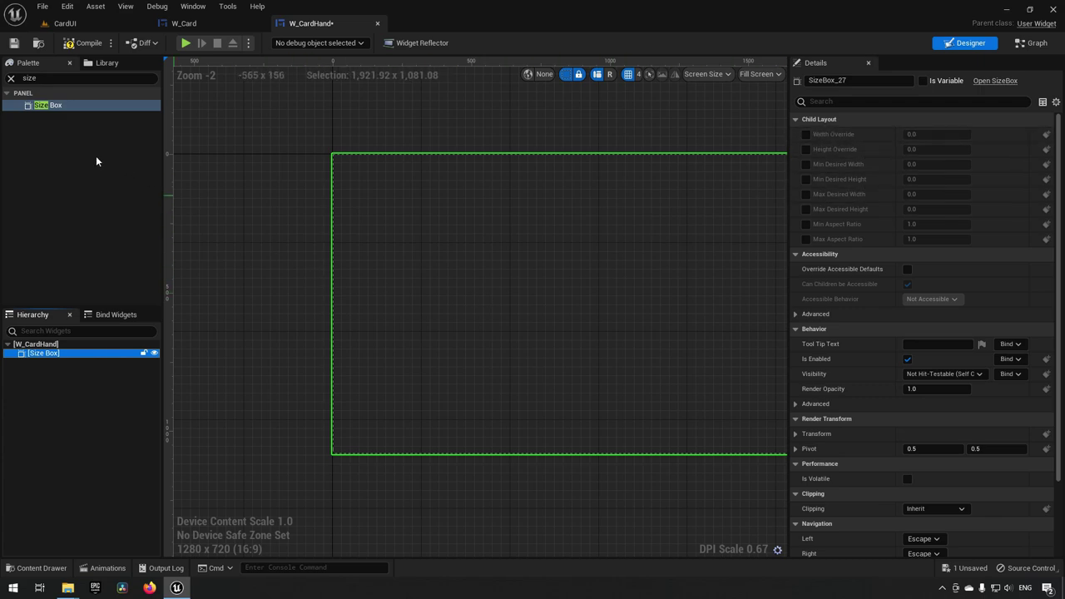
Step: Add an Overlay inside the Size Box and select it
{"action": "left_click", "coordinate": [11, 79]}
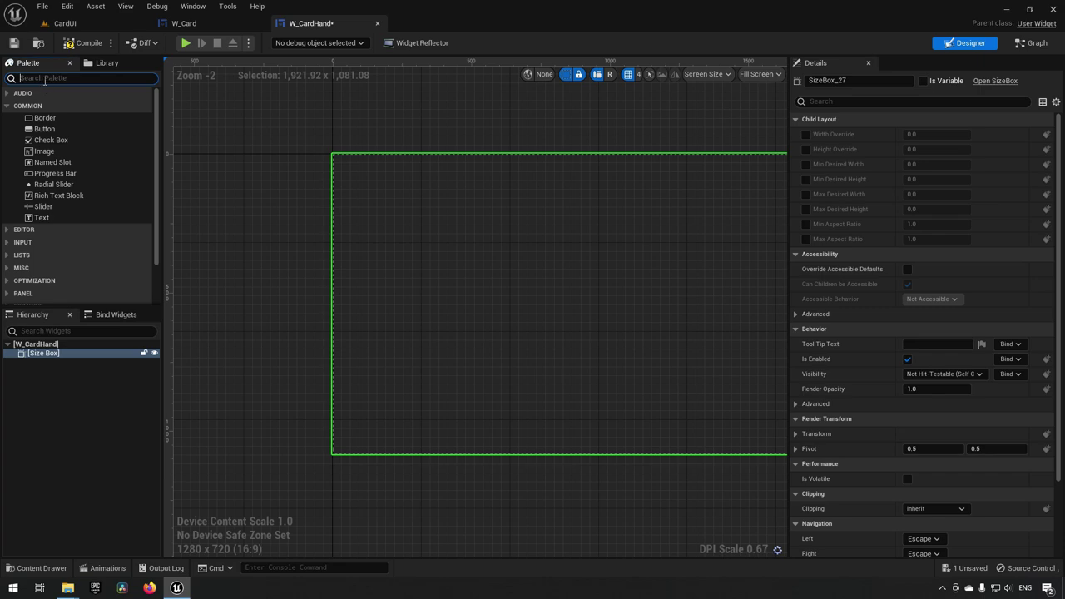
{"action": "left_click", "coordinate": [45, 79]}
{"action": "type", "text": "overlay"}
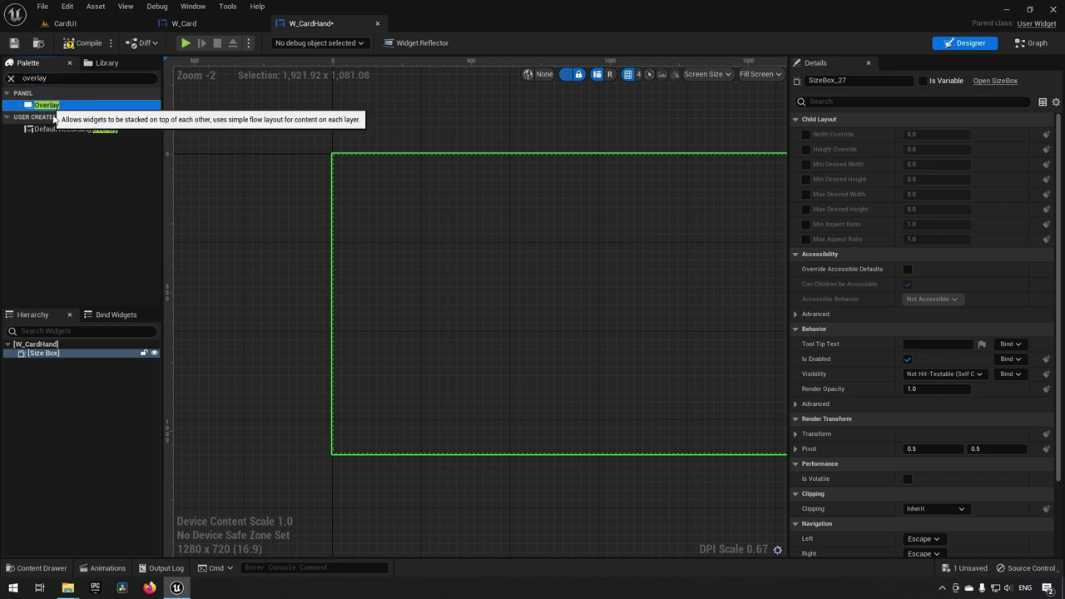
{"action": "left_click_drag", "start_coordinate": [48, 105], "coordinate": [43, 354]}
{"action": "left_click", "coordinate": [51, 363]}
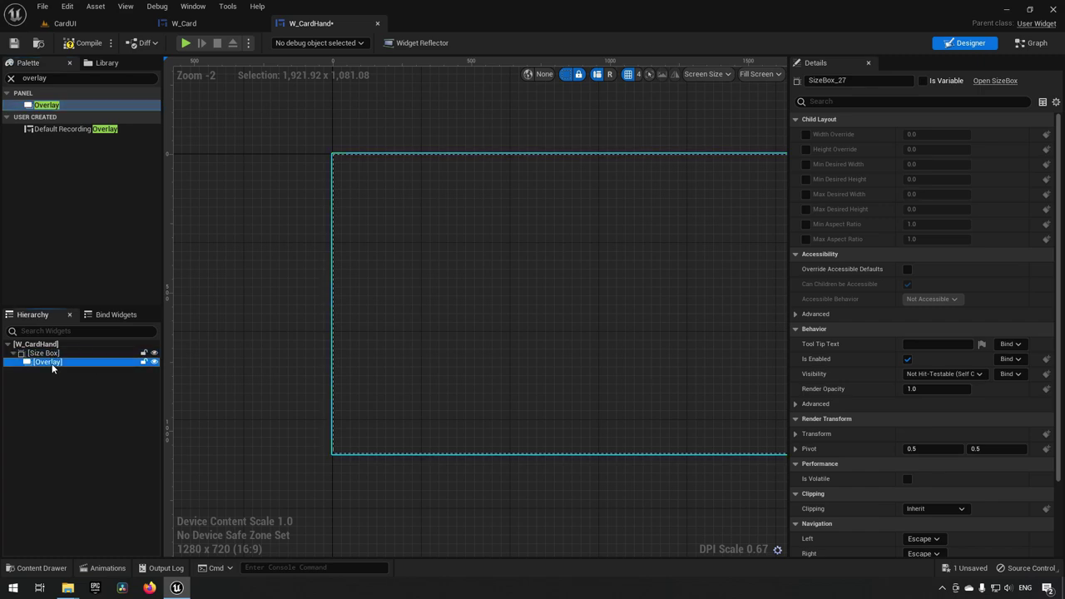
{"action": "right_click_drag", "start_coordinate": [499, 363], "coordinate": [575, 320]}
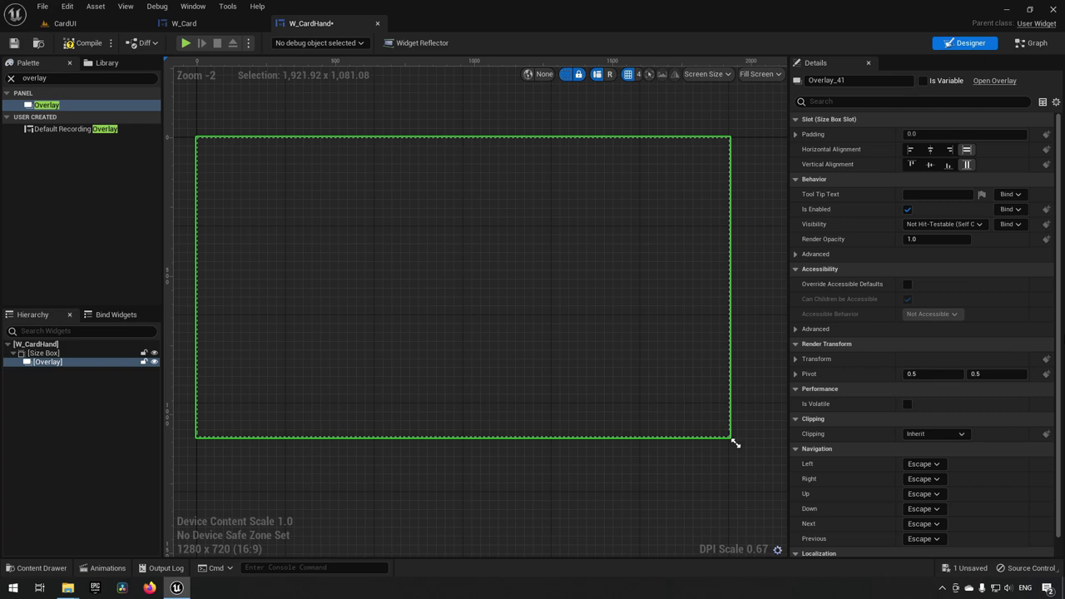
Step: Rename the Overlay to CardOverlay, expose it as a variable and save the W_CardHand widget
{"action": "left_click", "coordinate": [89, 363]}
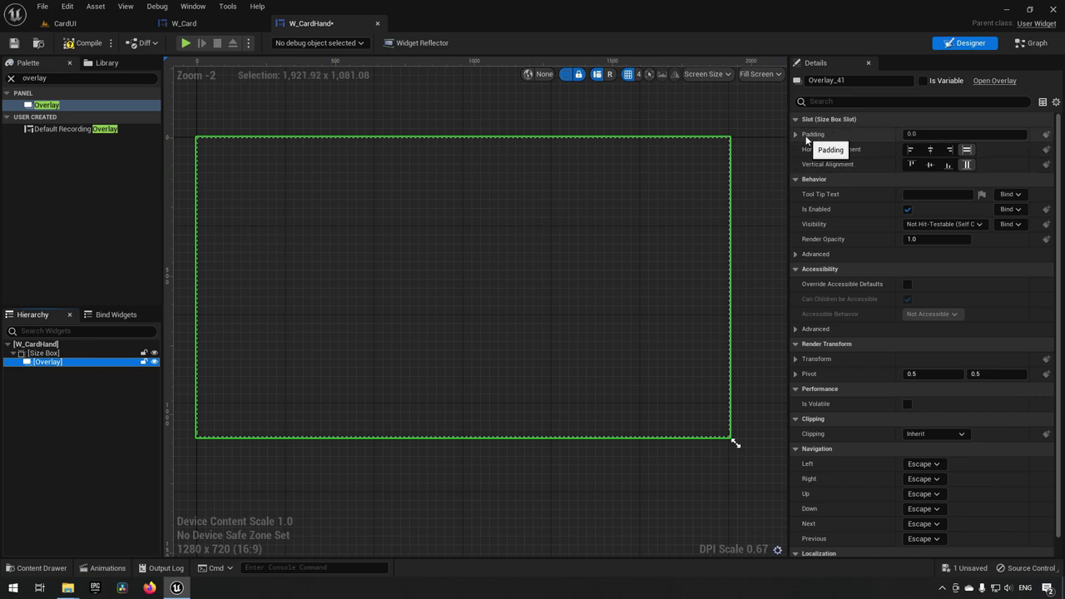
{"action": "left_click", "coordinate": [844, 81]}
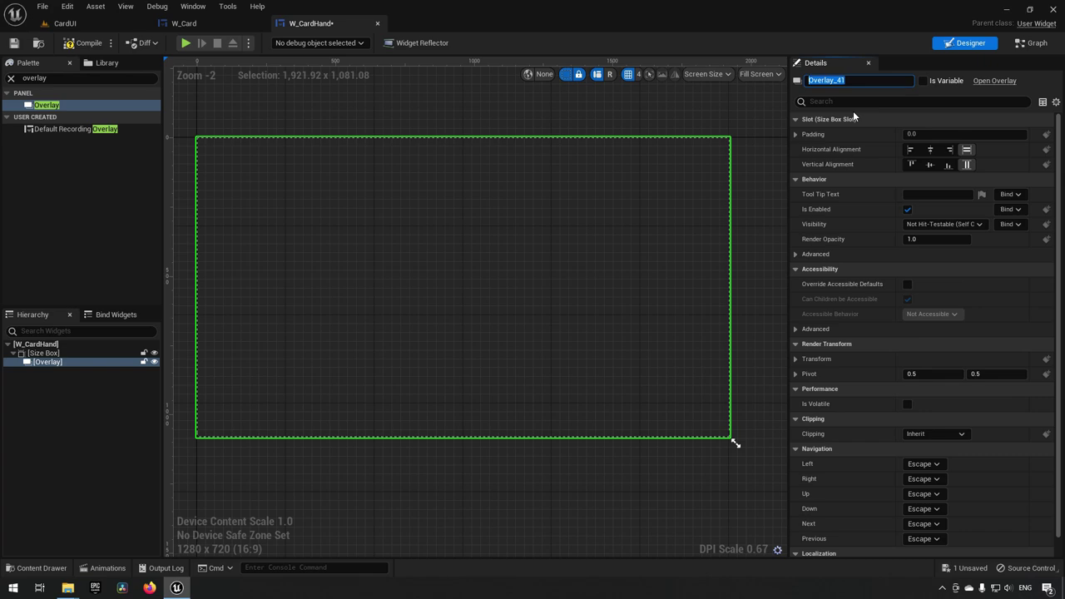
{"action": "type", "text": "CardOverlay"}
{"action": "left_click", "coordinate": [922, 81]}
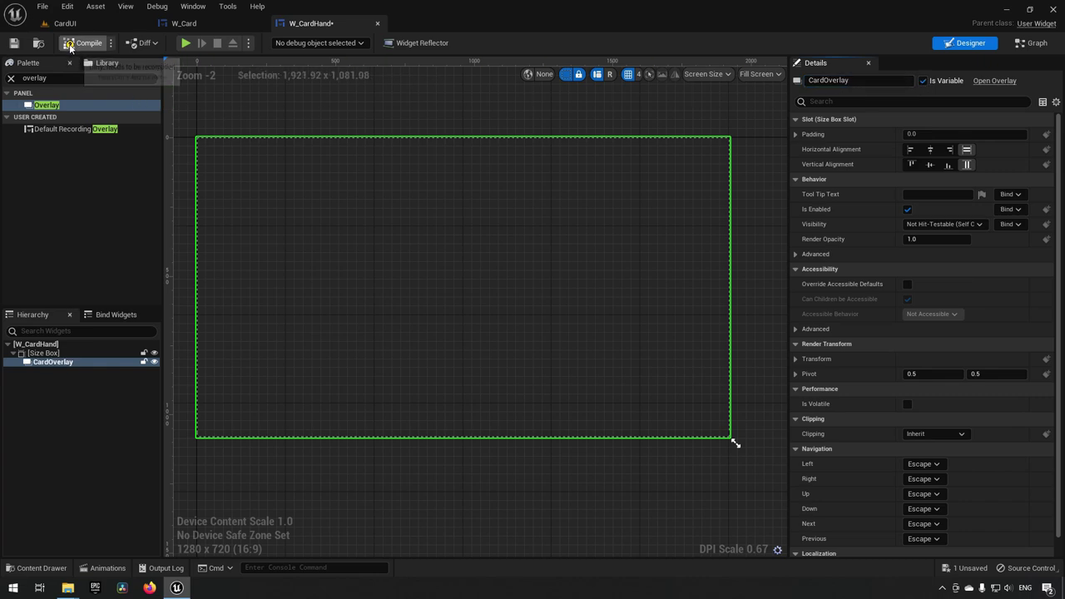
{"action": "left_click", "coordinate": [14, 42]}
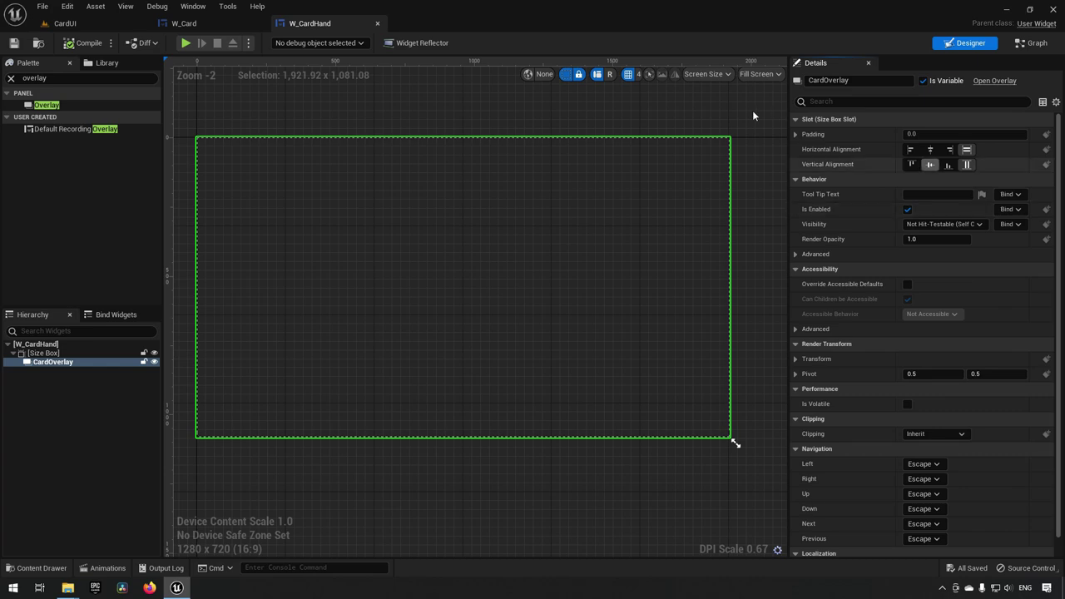
Step: Add the user-created W_Card widget as a child of CardOverlay
{"action": "left_click", "coordinate": [11, 78]}
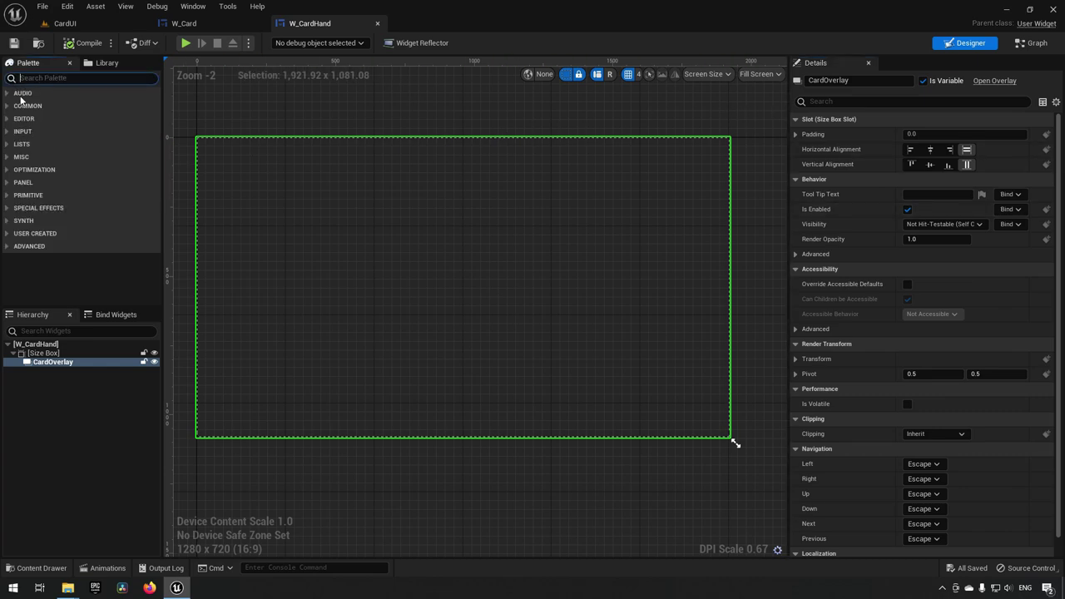
{"action": "left_click", "coordinate": [7, 235]}
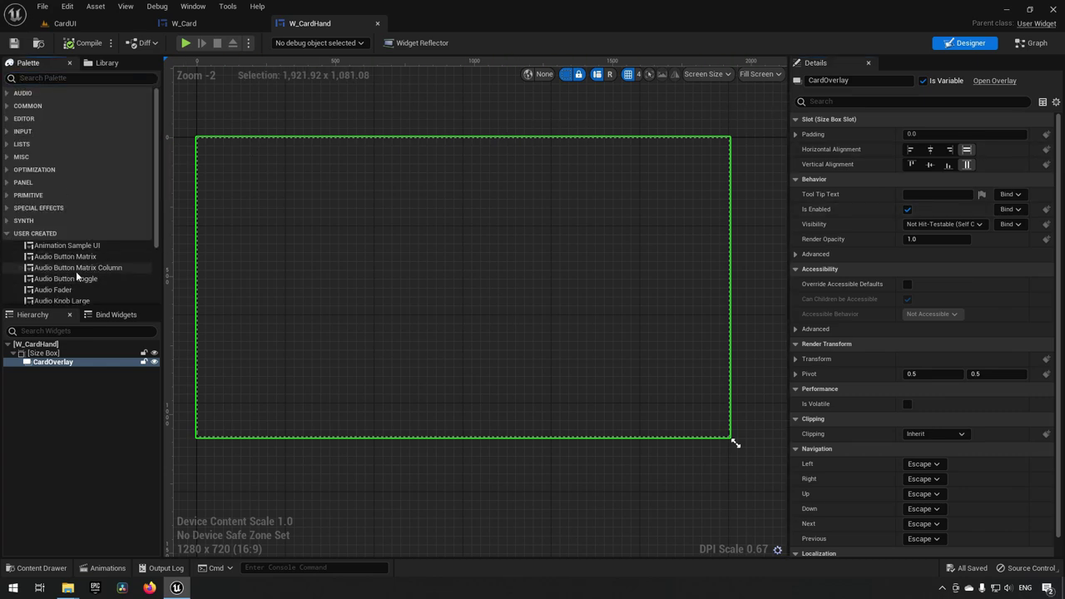
{"action": "scroll", "coordinate": [76, 271], "scroll_direction": "down", "scroll_amount": 3}
{"action": "left_click_drag", "start_coordinate": [49, 286], "coordinate": [74, 366]}
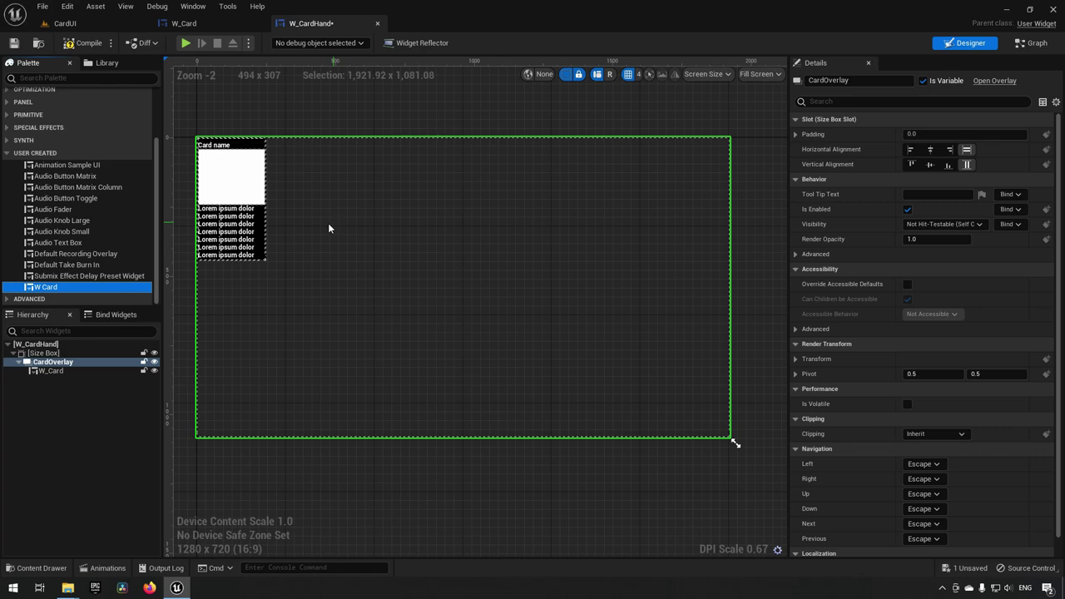
Step: Center the W_Card widget vertically and horizontally within CardOverlay
{"action": "left_click", "coordinate": [232, 206]}
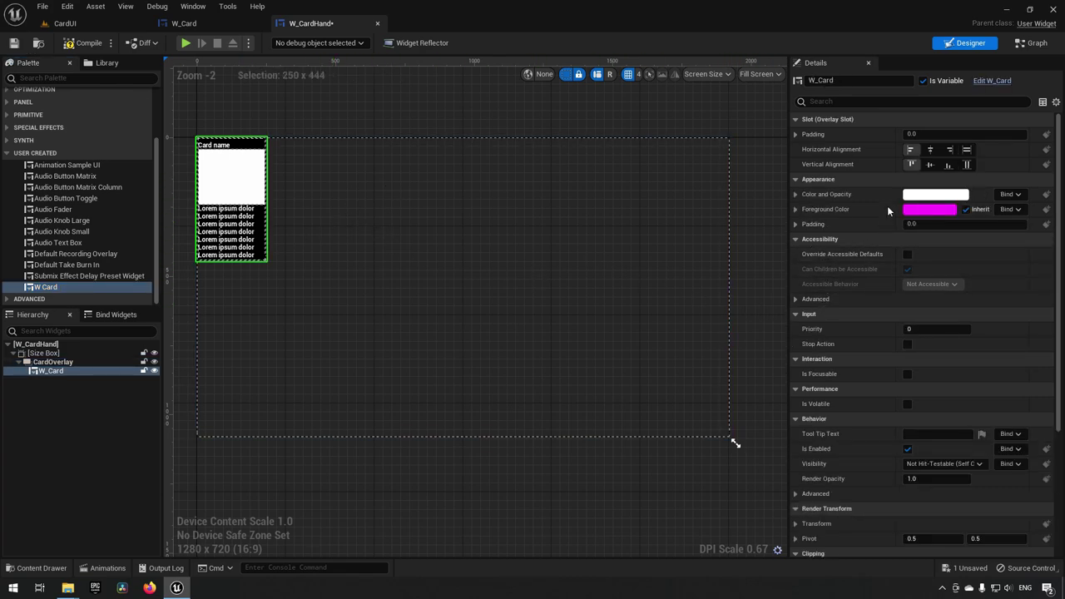
{"action": "left_click", "coordinate": [928, 164]}
{"action": "left_click", "coordinate": [930, 150]}
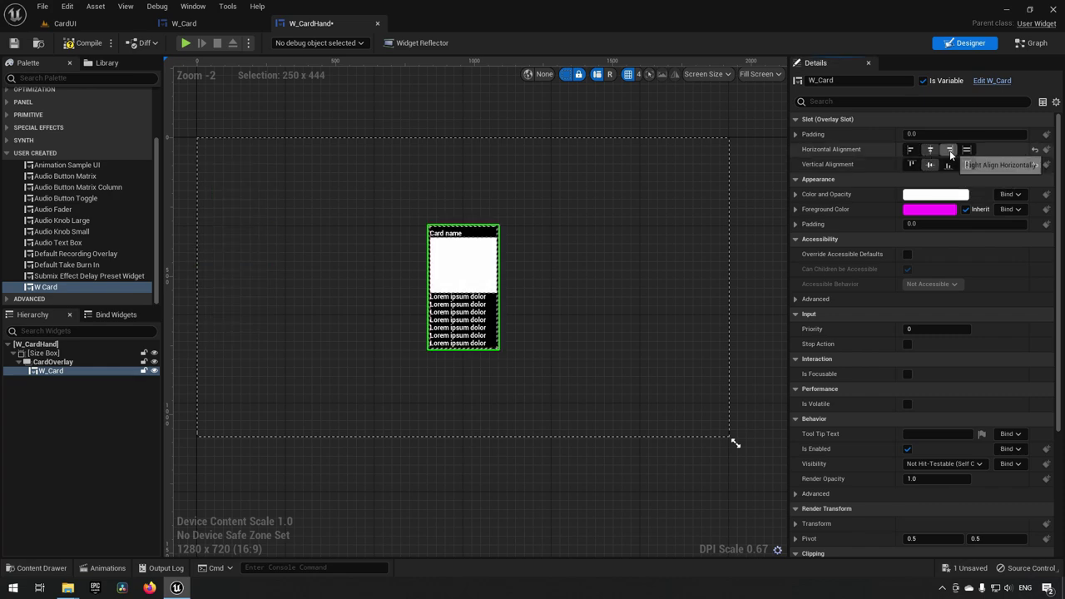
Step: Try W_Card's right and bottom alignment in CardOverlay, and align it left horizontally and top vertically
{"action": "left_click", "coordinate": [949, 150]}
{"action": "left_click", "coordinate": [948, 165]}
{"action": "left_click", "coordinate": [911, 150]}
{"action": "left_click", "coordinate": [913, 163]}
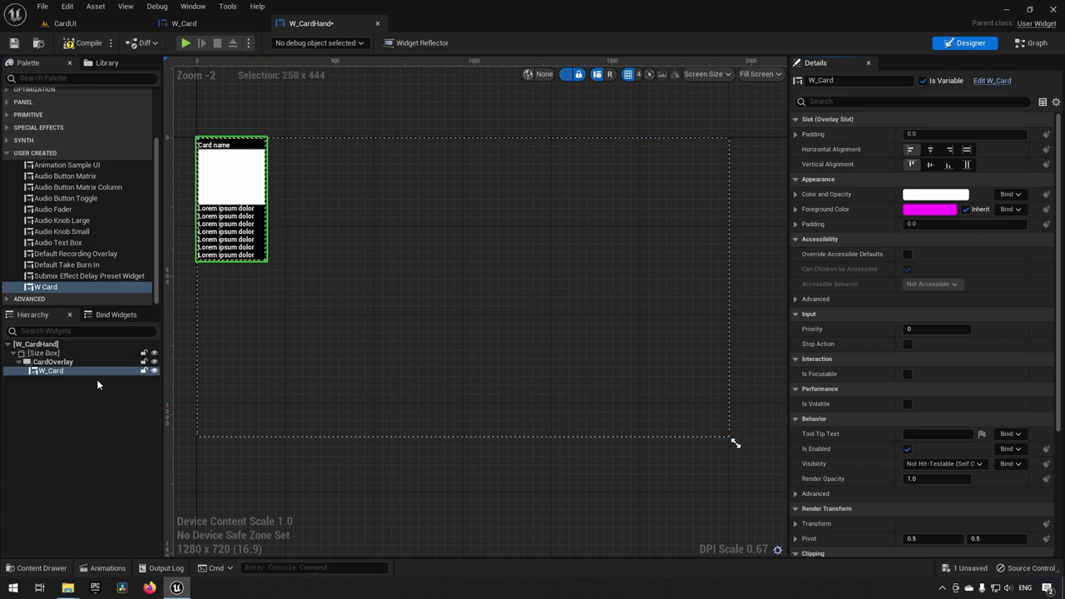
Step: Set W_Card's render translation X to 500 and add a second W_Card widget to CardOverlay
{"action": "left_click", "coordinate": [63, 362]}
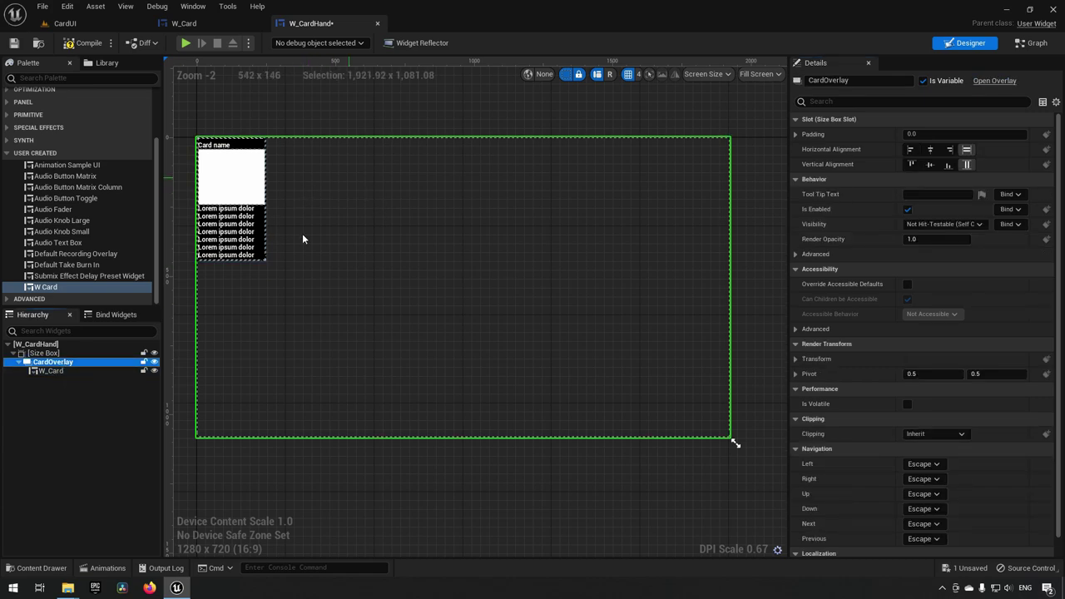
{"action": "left_click", "coordinate": [255, 234]}
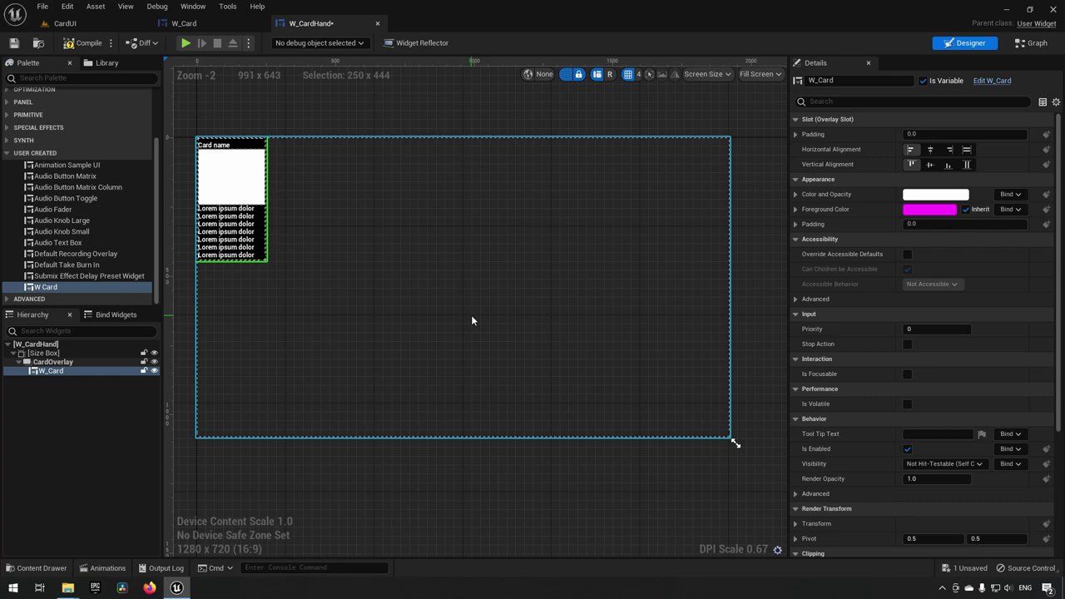
{"action": "left_click", "coordinate": [795, 524]}
{"action": "scroll", "coordinate": [812, 519], "scroll_direction": "down", "scroll_amount": 3}
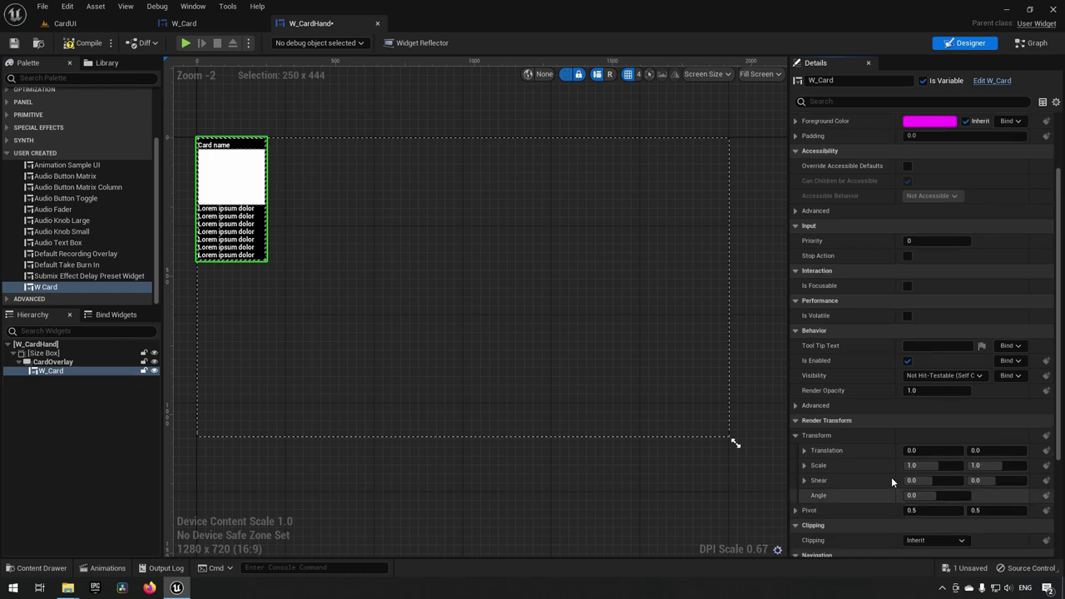
{"action": "left_click", "coordinate": [933, 450]}
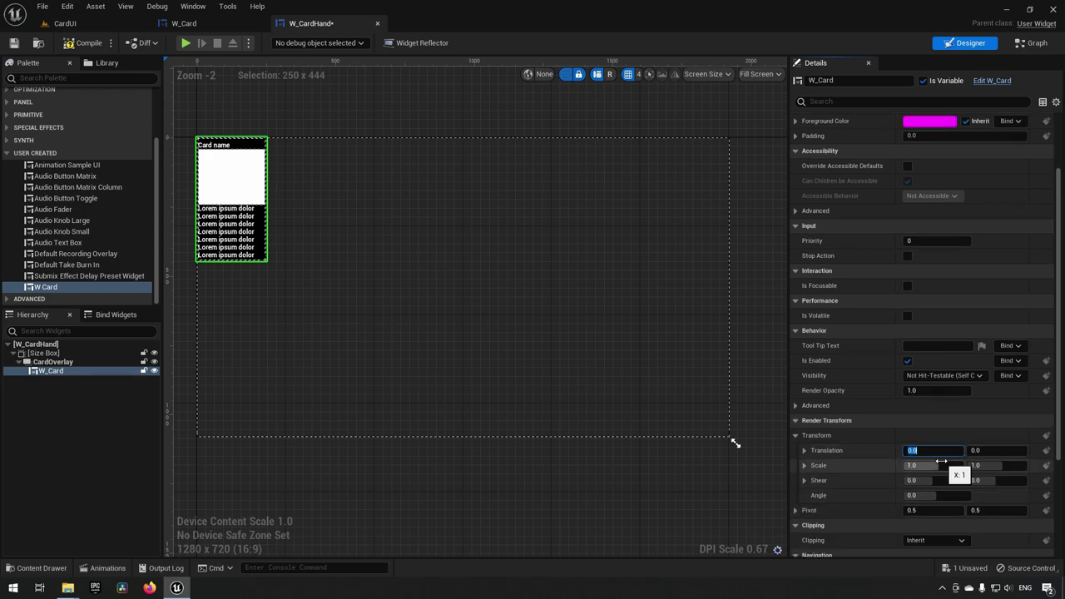
{"action": "type", "text": "500"}
{"action": "key", "text": "Return"}
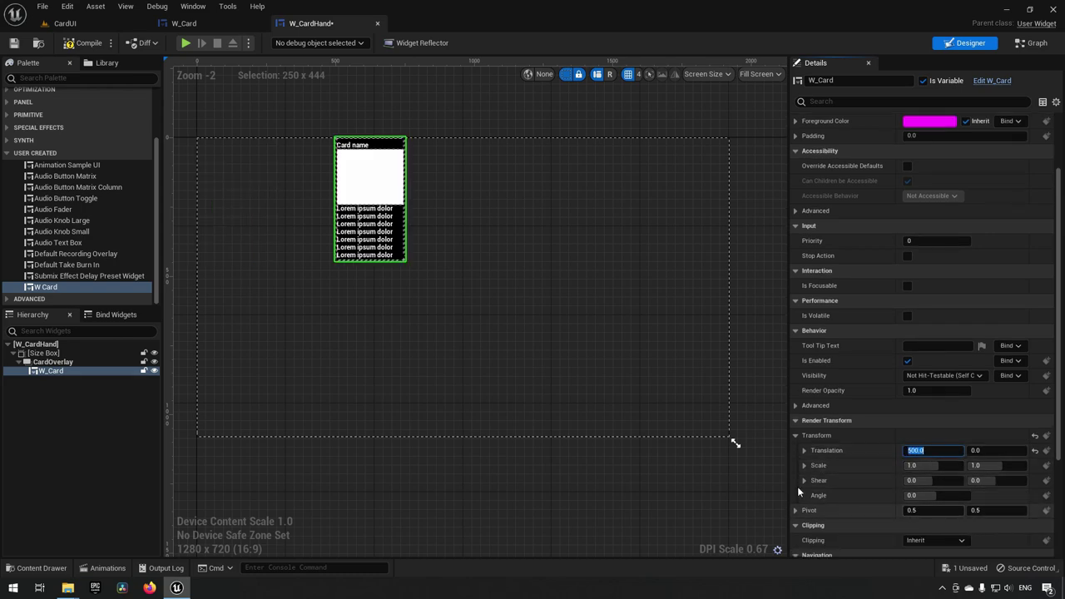
{"action": "left_click_drag", "start_coordinate": [46, 287], "coordinate": [48, 363]}
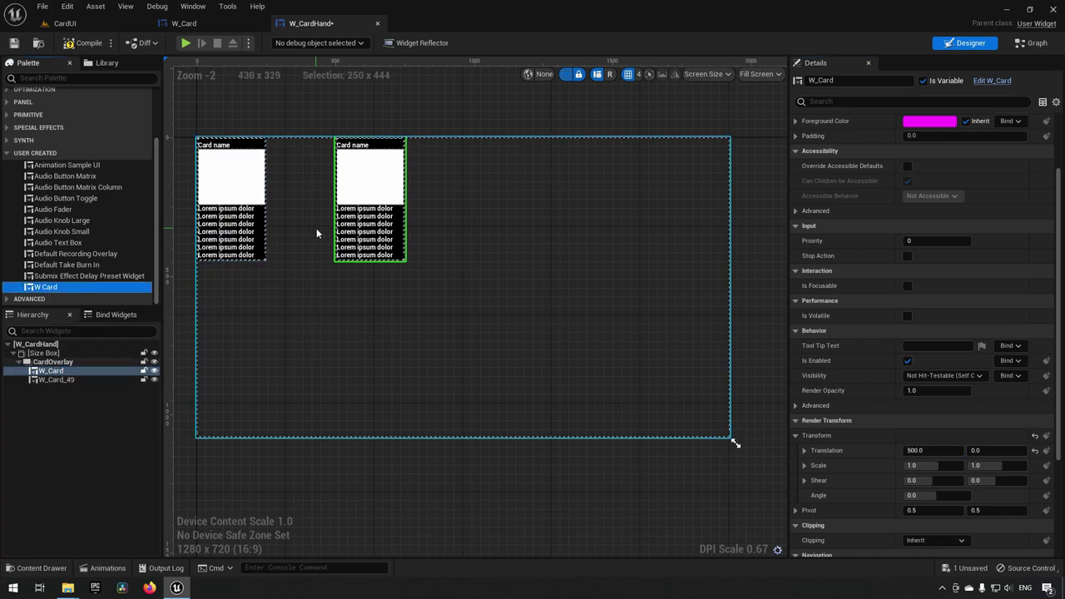
Step: Delete both W_Card widgets from CardOverlay, and compile and save W_CardHand
{"action": "left_click", "coordinate": [51, 379]}
{"action": "key", "text": "Delete"}
{"action": "left_click", "coordinate": [50, 370]}
{"action": "key", "text": "Delete"}
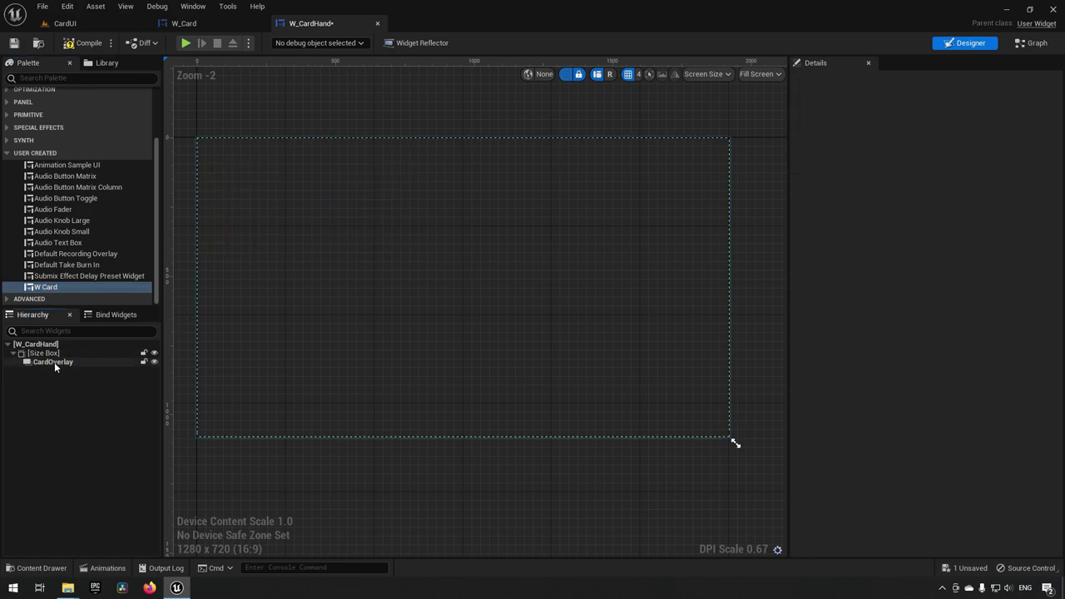
{"action": "left_click", "coordinate": [79, 46]}
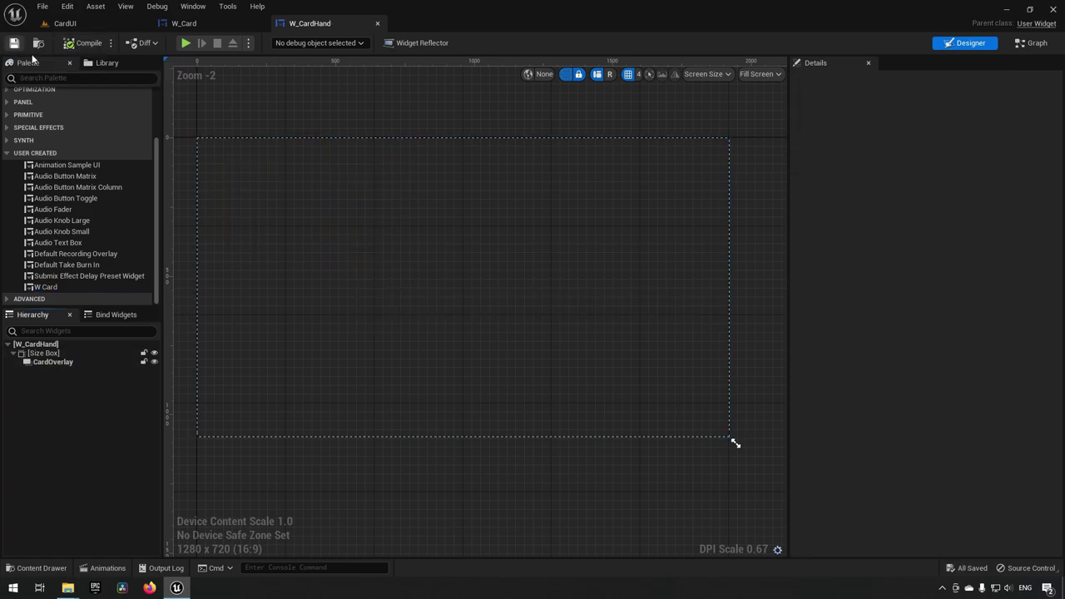
Step: Create a User Widget blueprint named W_CardHUD in the CardUI folder and open it for editing
{"action": "key", "text": "ctrl+space"}
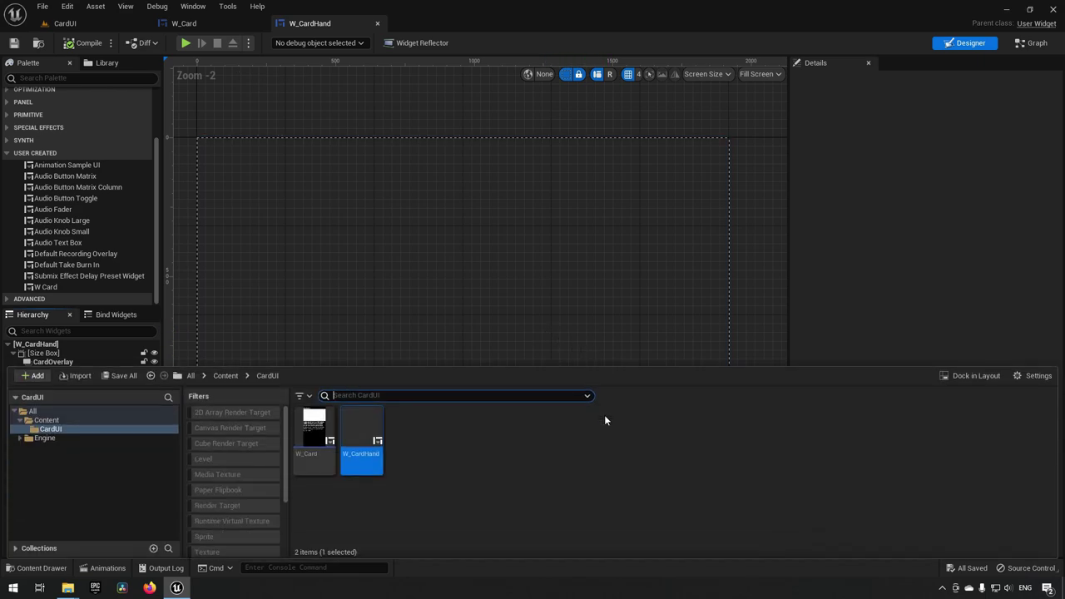
{"action": "left_click", "coordinate": [451, 437]}
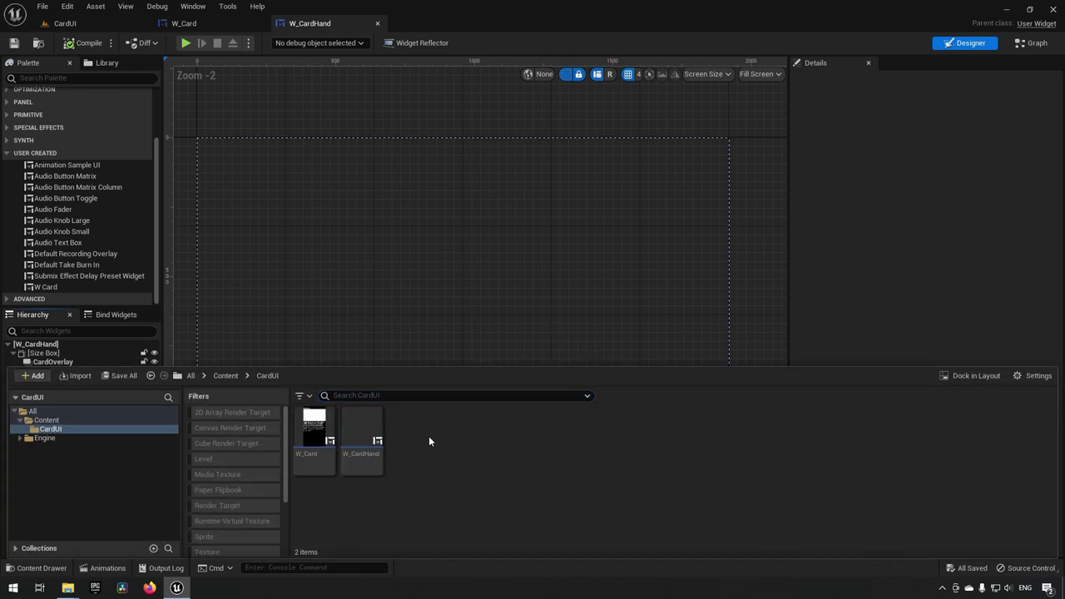
{"action": "right_click", "coordinate": [430, 439]}
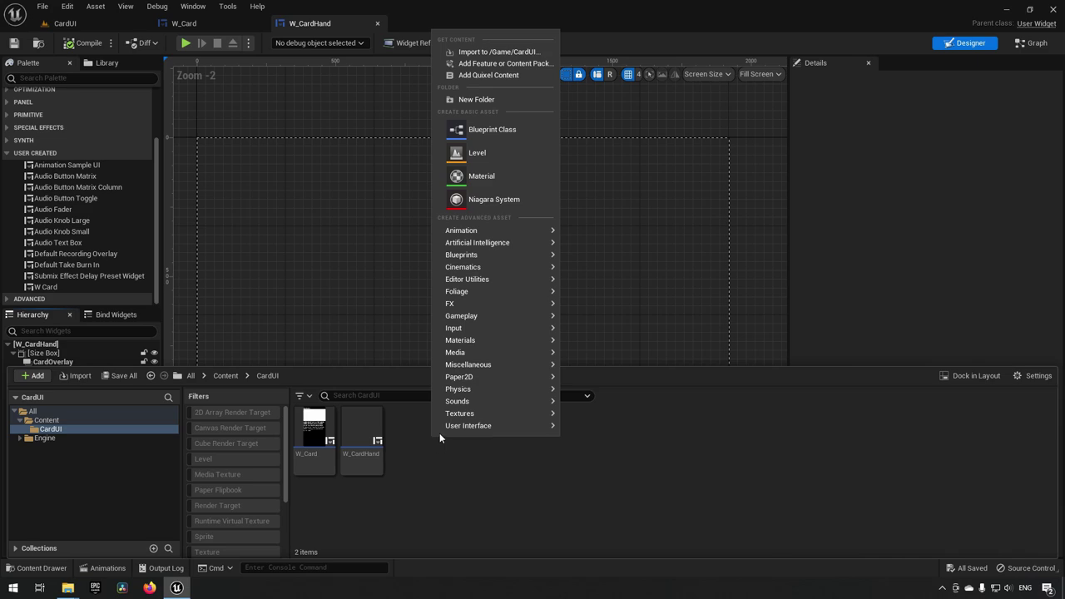
{"action": "mouse_move", "coordinate": [466, 425]}
{"action": "left_click", "coordinate": [602, 526]}
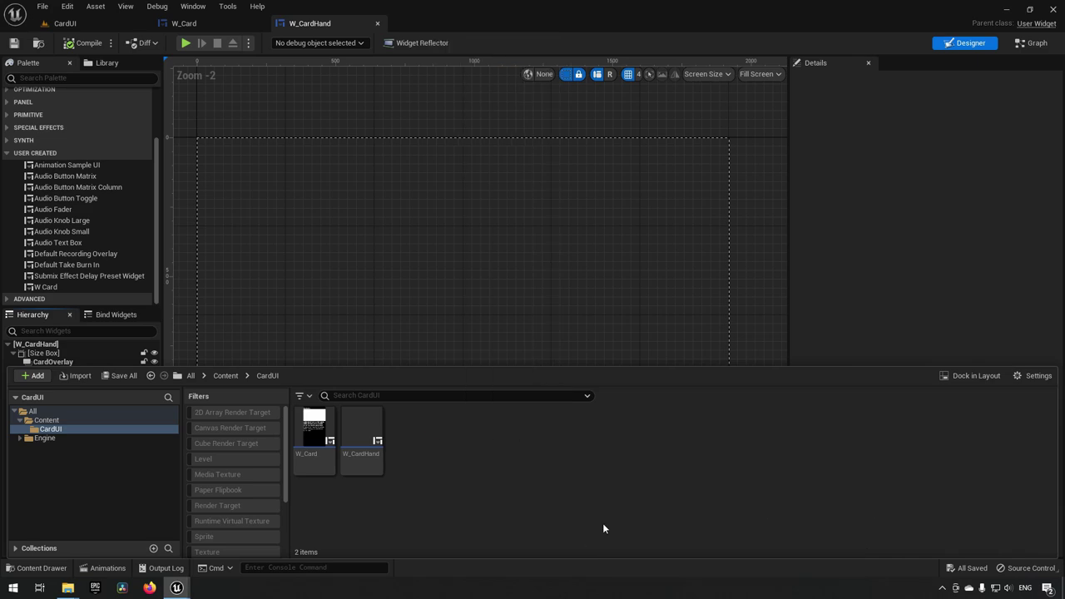
{"action": "left_click", "coordinate": [420, 205]}
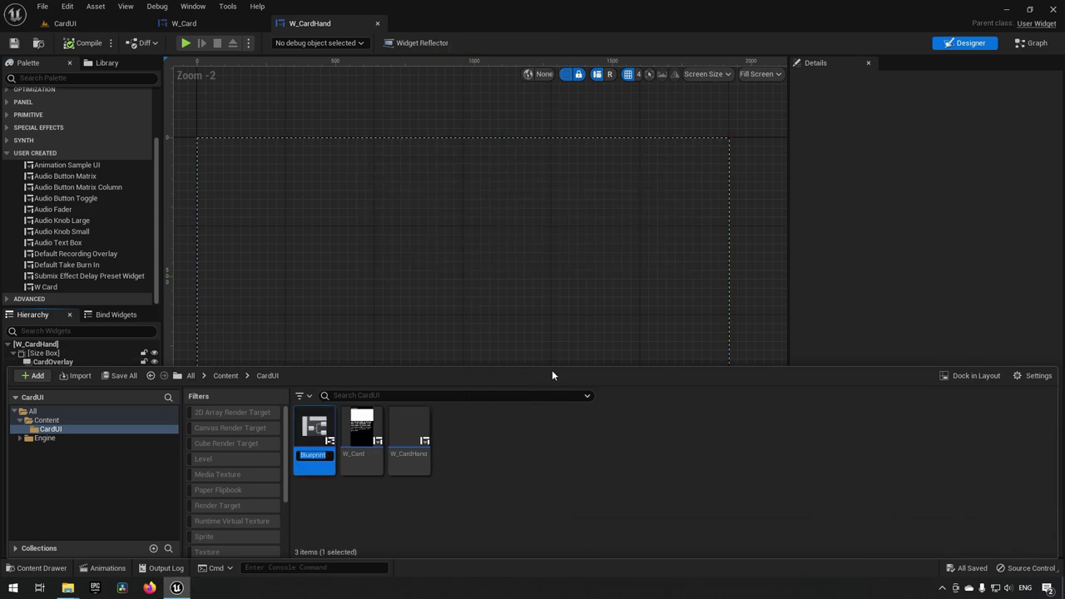
{"action": "type", "text": "W"}
{"action": "type", "text": "_CardHUD"}
{"action": "key", "text": "Return"}
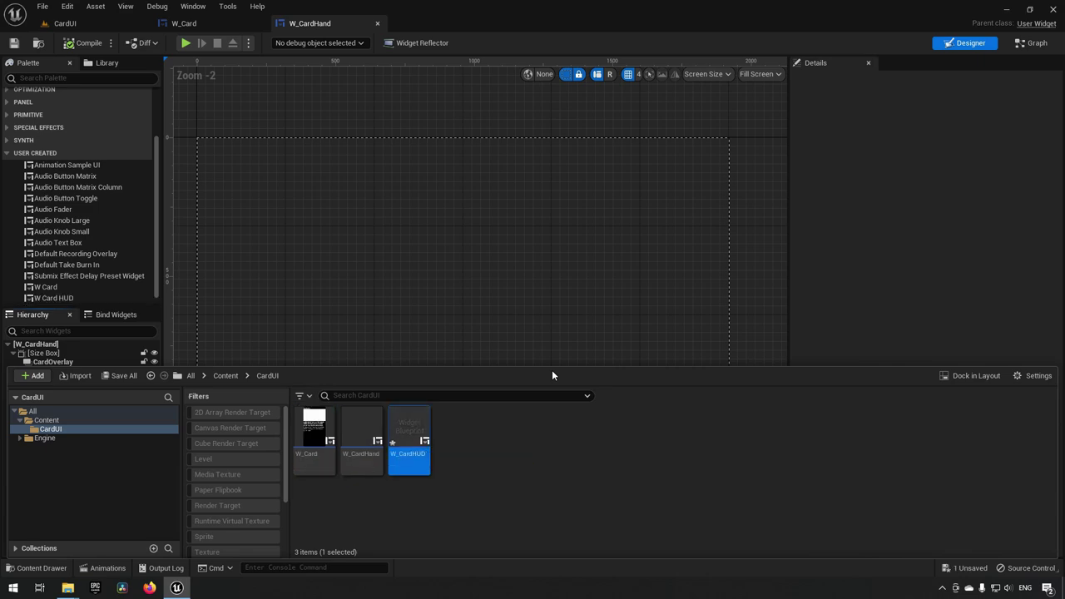
{"action": "key", "text": "Return"}
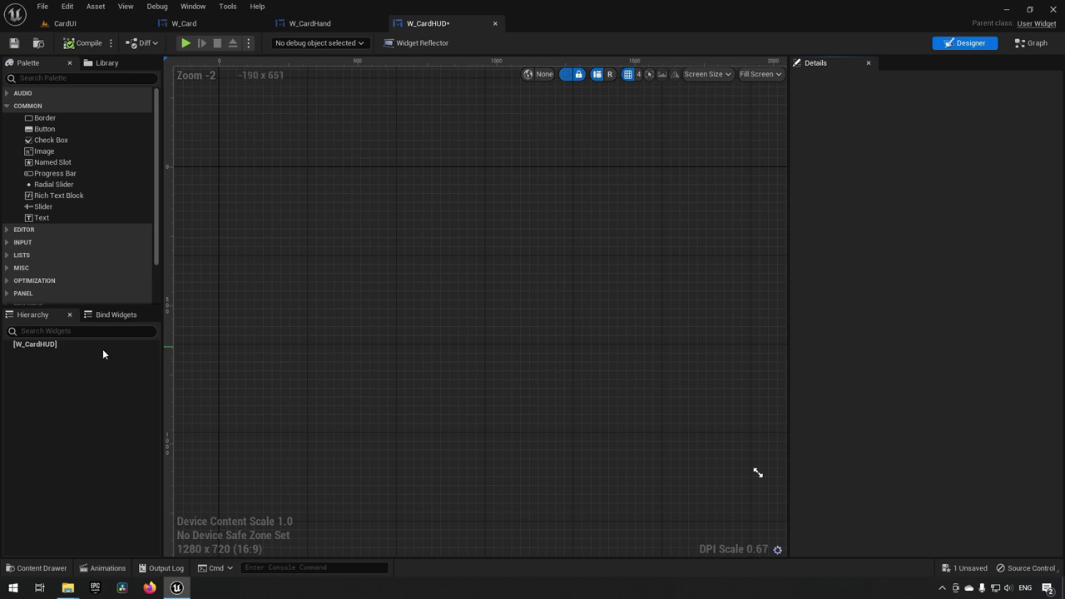
Step: Add a Canvas Panel as the root of the W_CardHUD widget and clear the widget search
{"action": "left_click", "coordinate": [47, 77]}
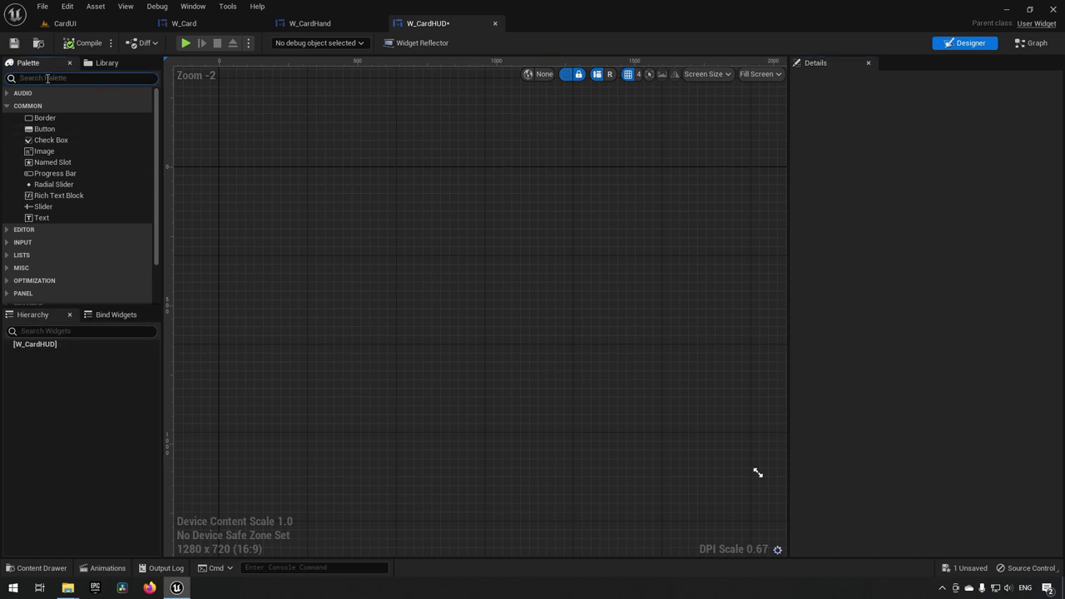
{"action": "type", "text": "canvas"}
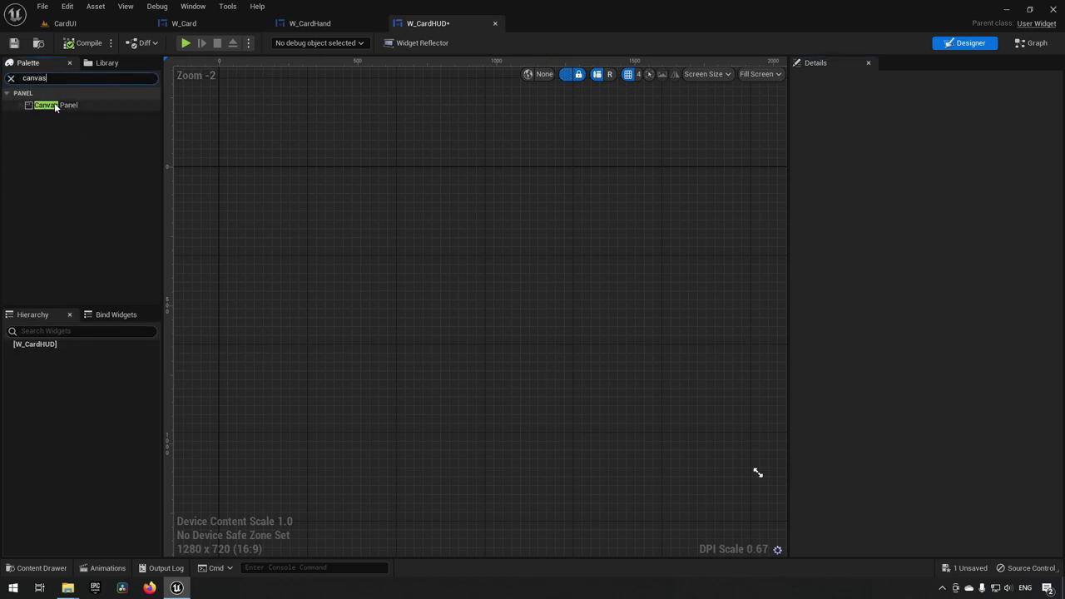
{"action": "left_click_drag", "start_coordinate": [56, 107], "coordinate": [64, 346]}
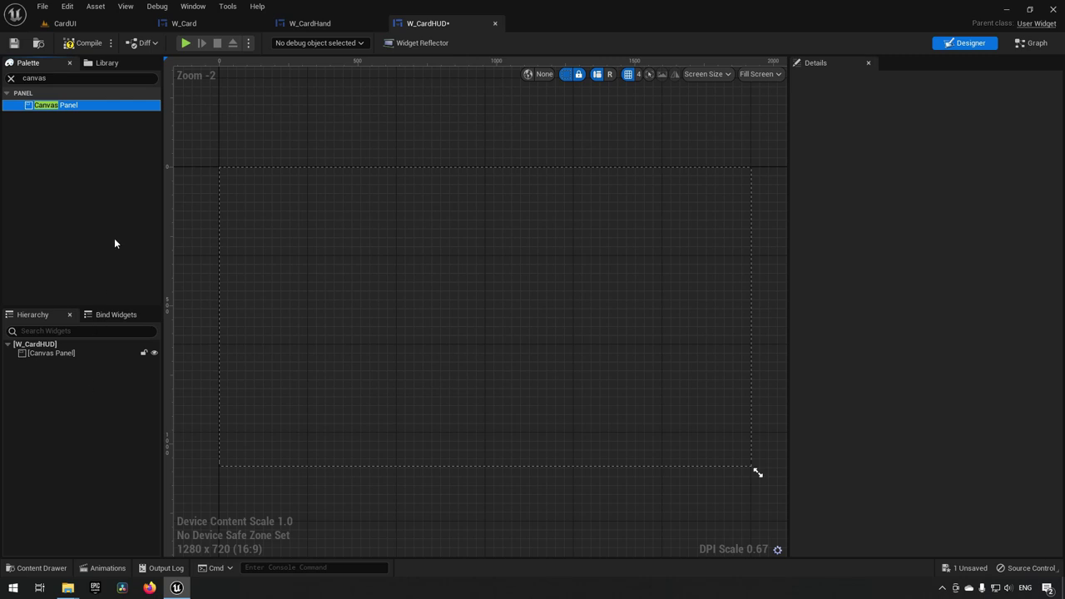
{"action": "left_click", "coordinate": [11, 77]}
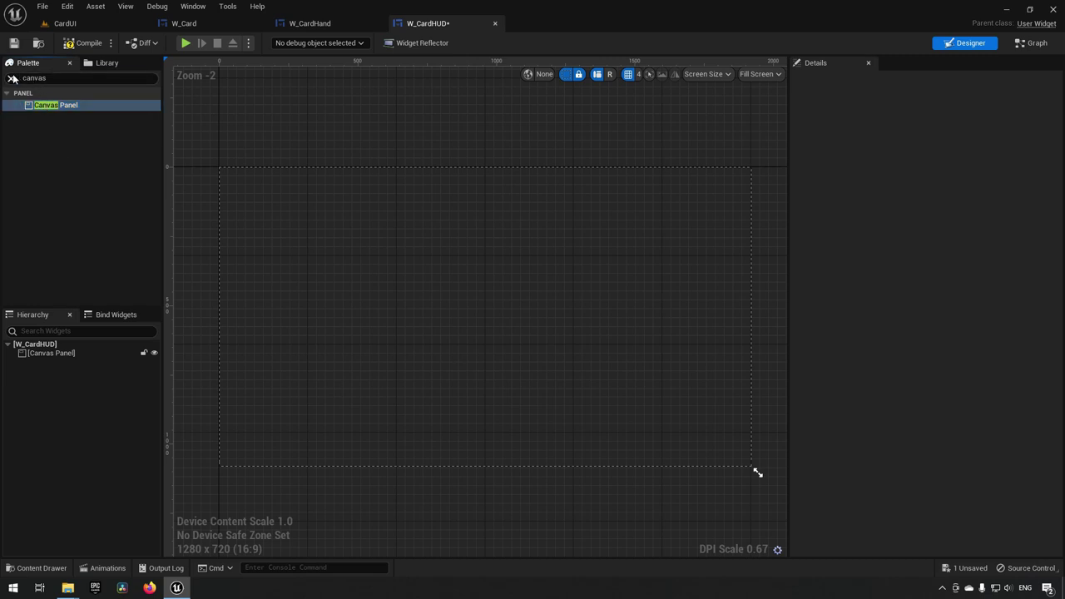
Step: Add the user-created W_CardHand widget as a child of the Canvas Panel
{"action": "left_click", "coordinate": [79, 353]}
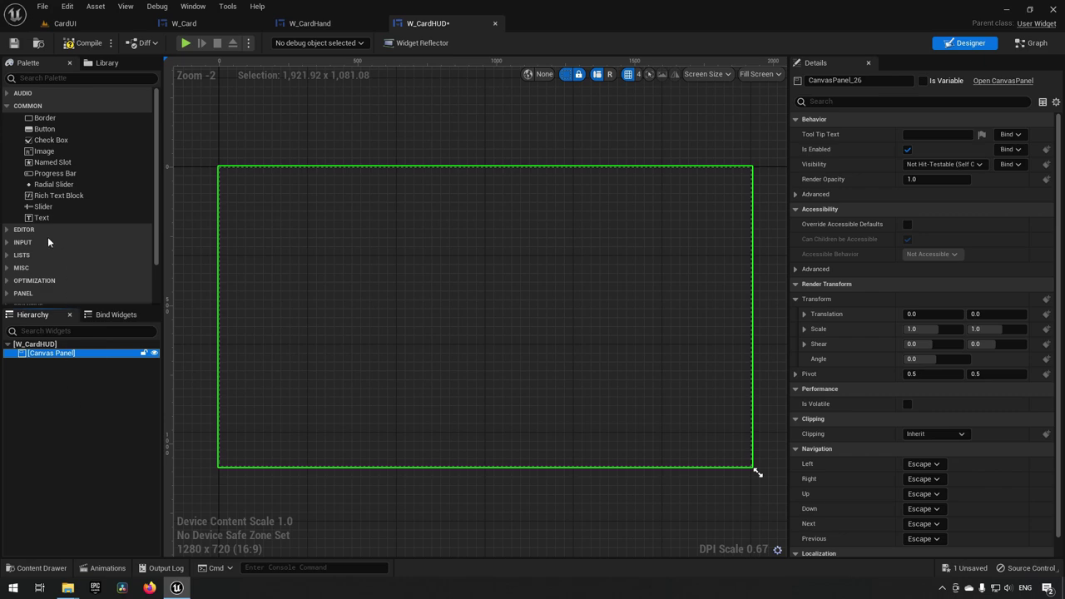
{"action": "scroll", "coordinate": [62, 247], "scroll_direction": "down", "scroll_amount": 2}
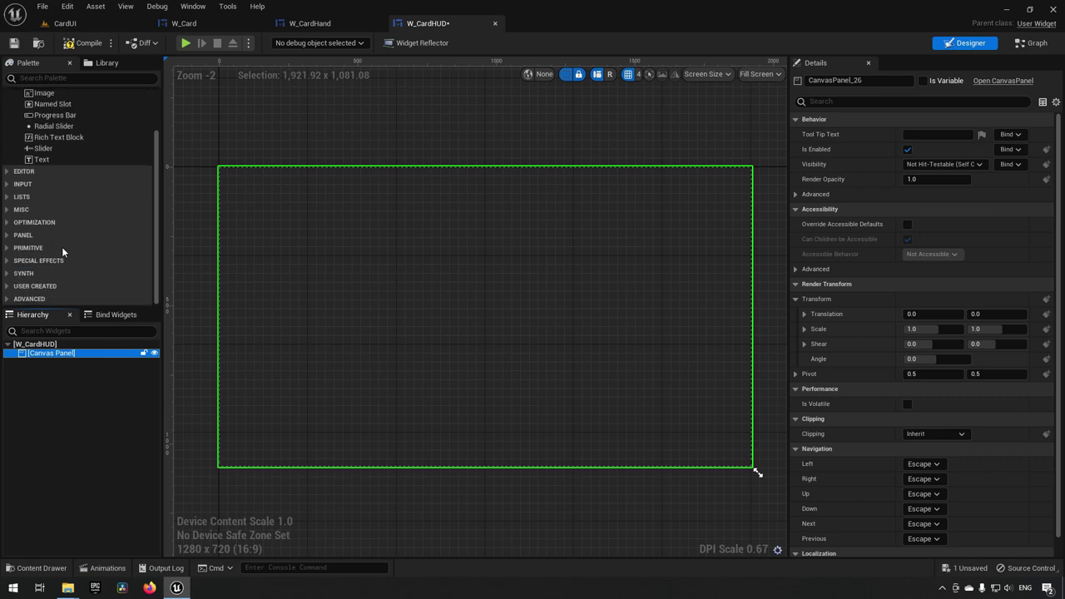
{"action": "left_click", "coordinate": [11, 286]}
{"action": "scroll", "coordinate": [33, 291], "scroll_direction": "down", "scroll_amount": 5}
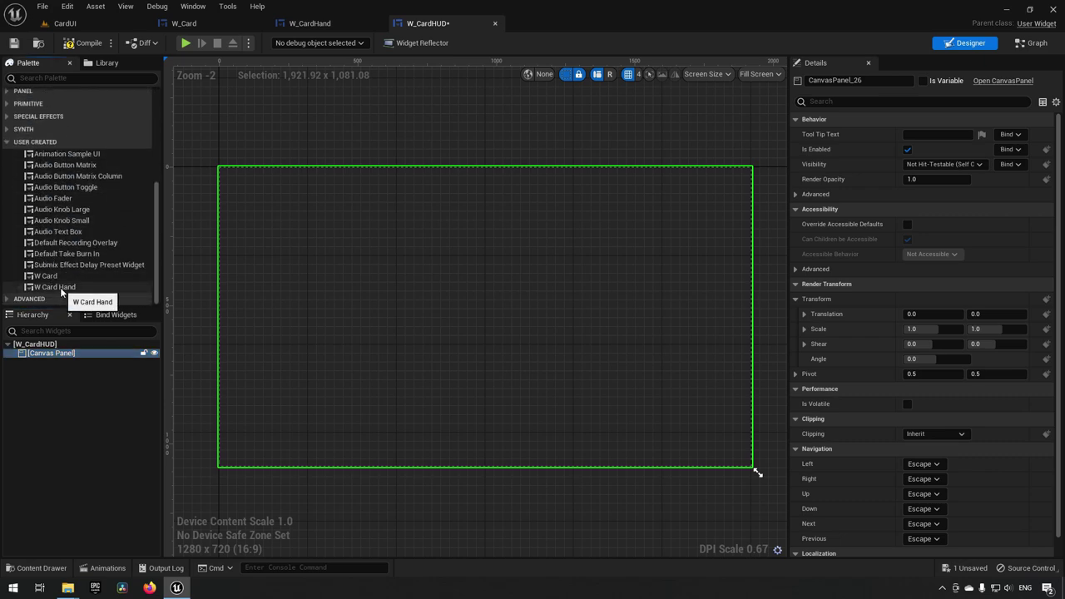
{"action": "left_click_drag", "start_coordinate": [60, 287], "coordinate": [55, 353]}
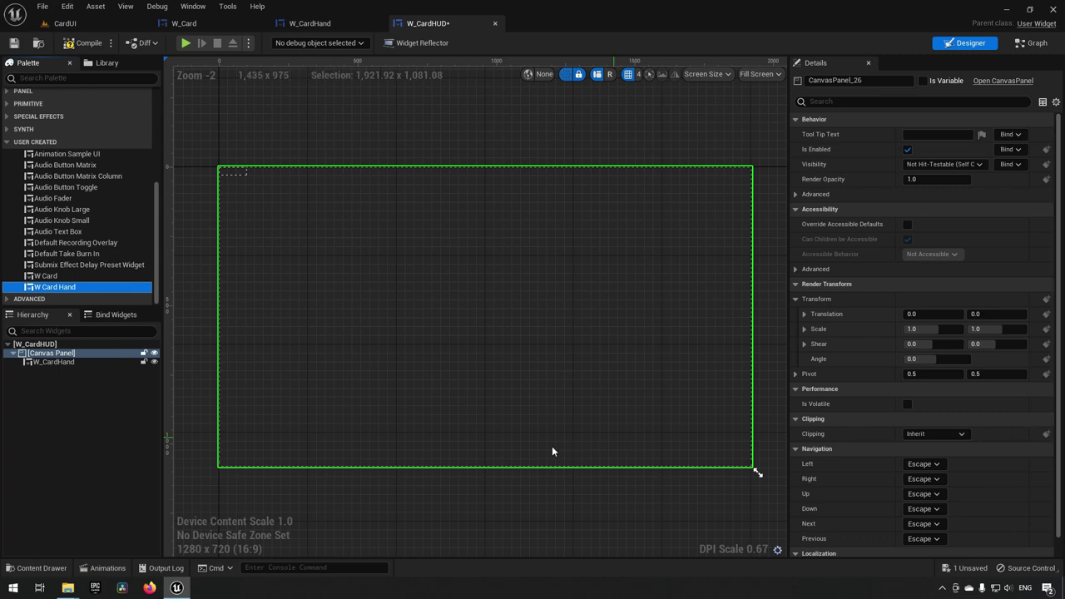
Step: Anchor W_CardHand to the canvas's bottom edge with horizontal stretch and reset its Position Y to 0
{"action": "left_click", "coordinate": [70, 361]}
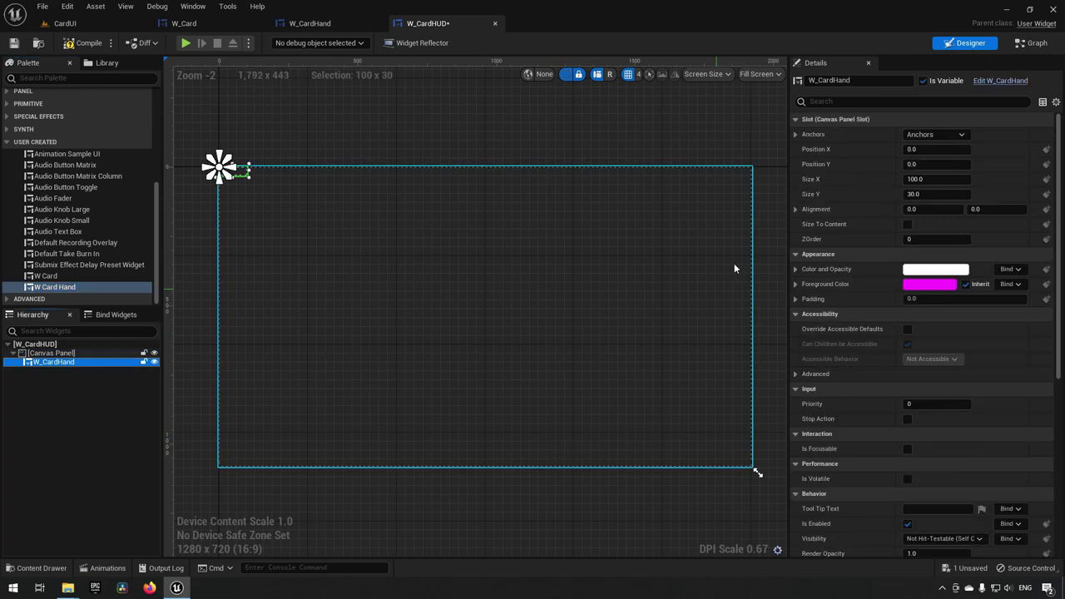
{"action": "left_click", "coordinate": [922, 134]}
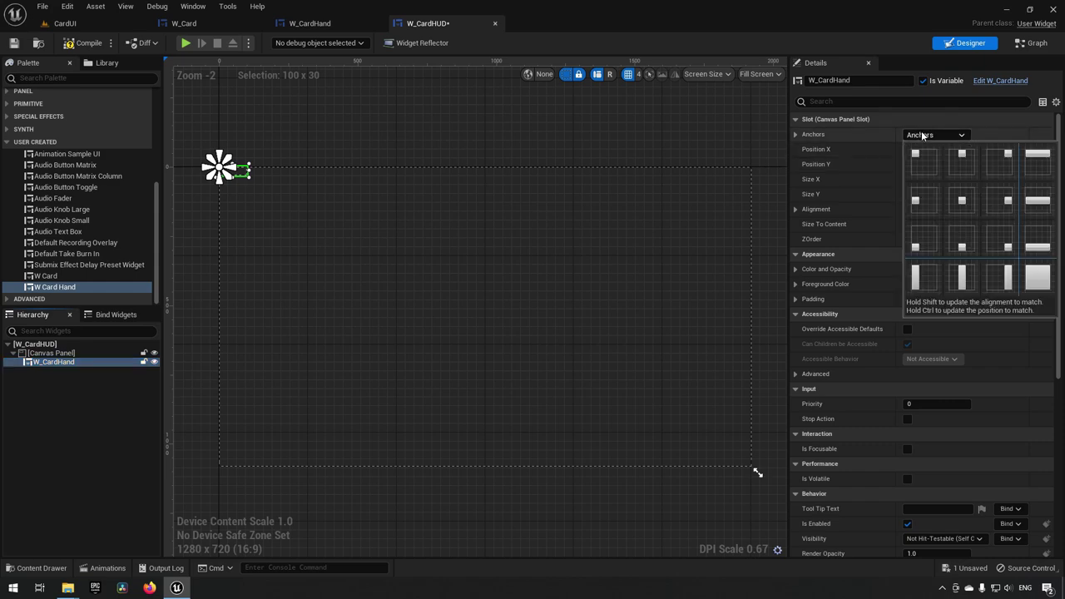
{"action": "left_click", "coordinate": [1039, 242]}
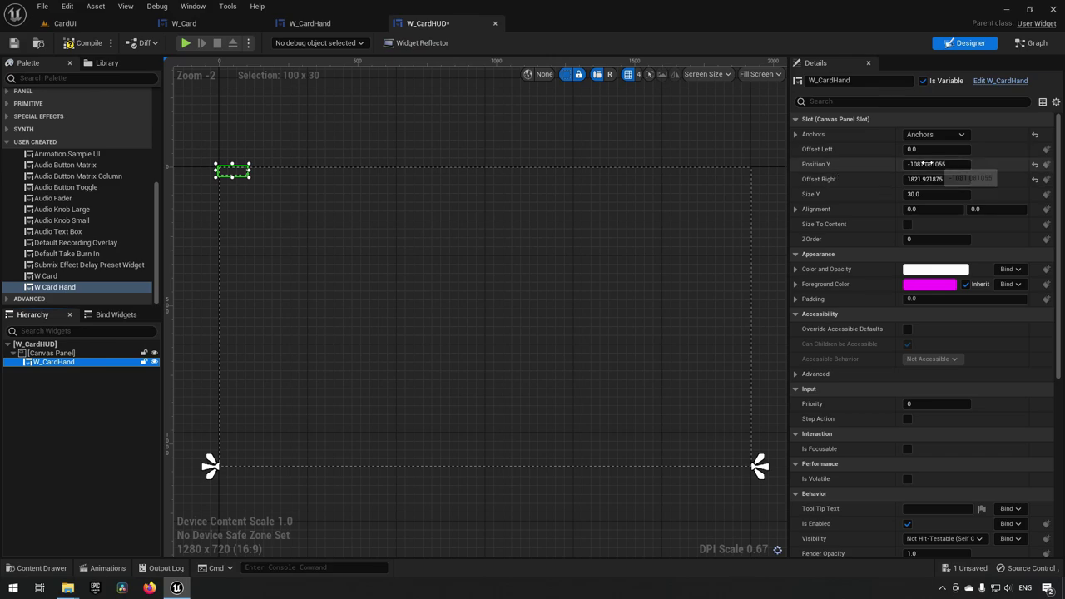
{"action": "left_click", "coordinate": [1036, 165]}
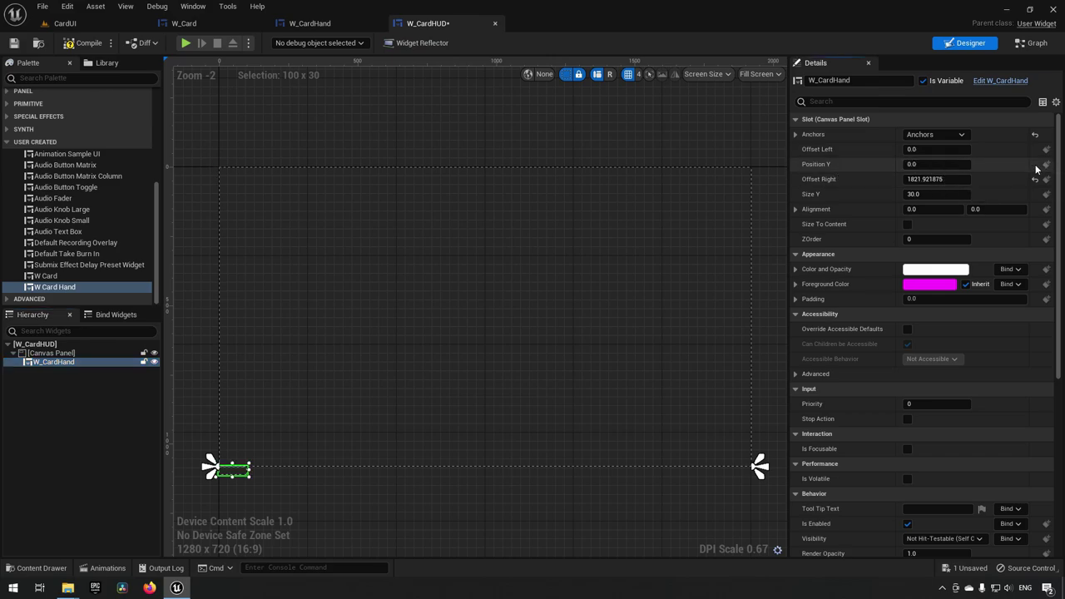
Step: Set W_CardHand's Size Y to 500 and its Offset Right to 0
{"action": "left_click", "coordinate": [939, 195]}
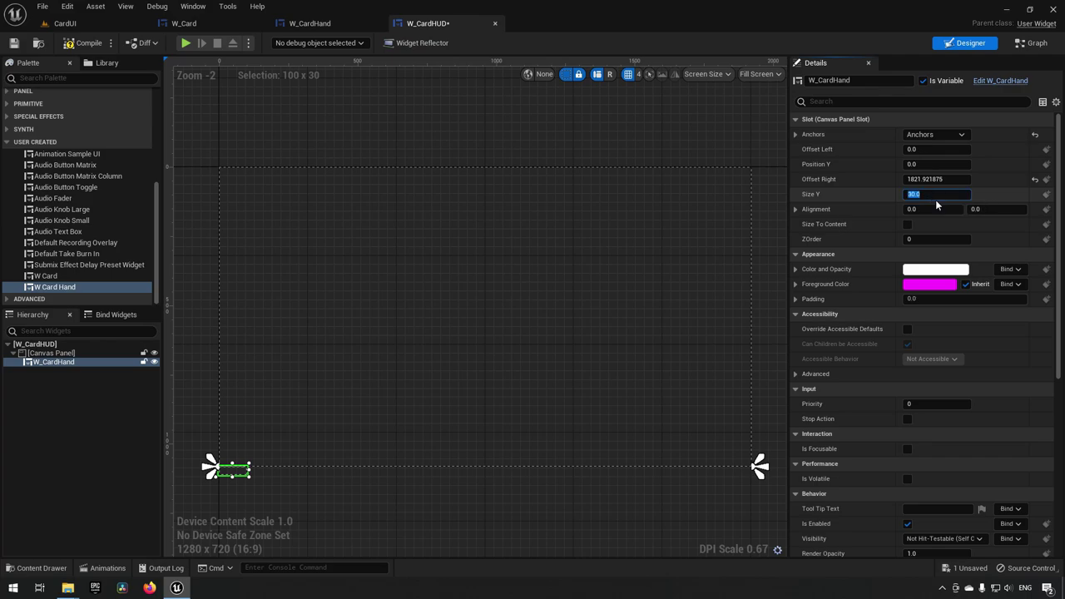
{"action": "type", "text": "500"}
{"action": "key", "text": "Return"}
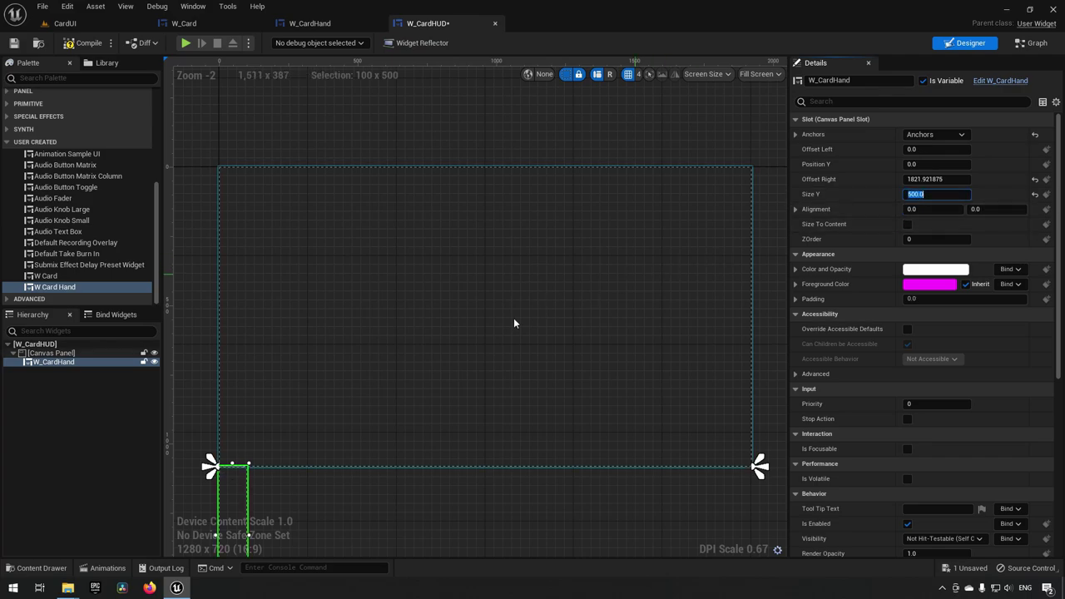
{"action": "scroll", "coordinate": [420, 336], "scroll_direction": "down", "scroll_amount": 3}
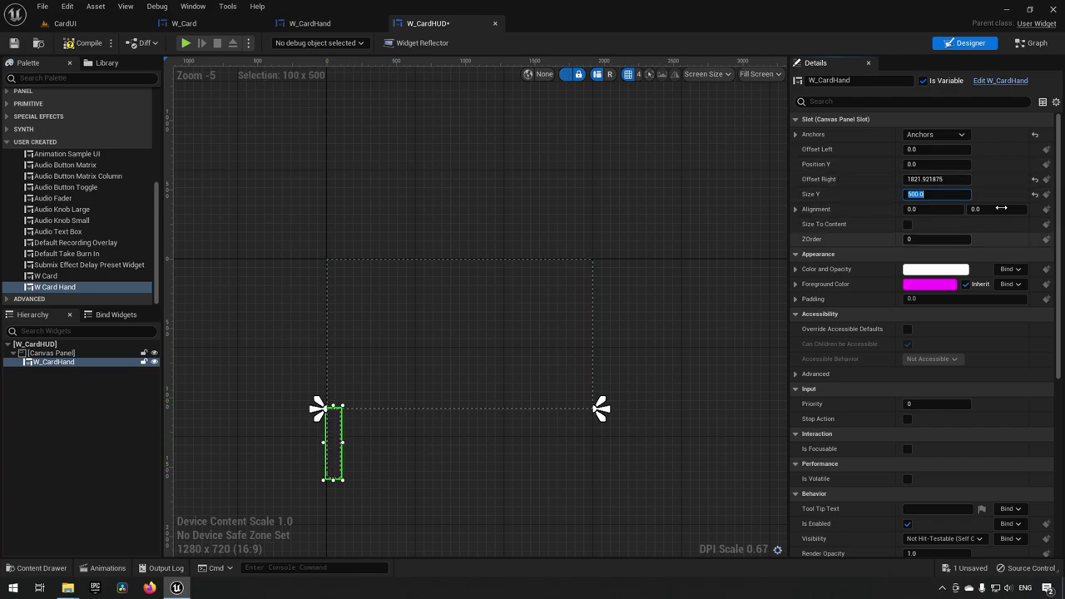
{"action": "left_click", "coordinate": [1033, 179]}
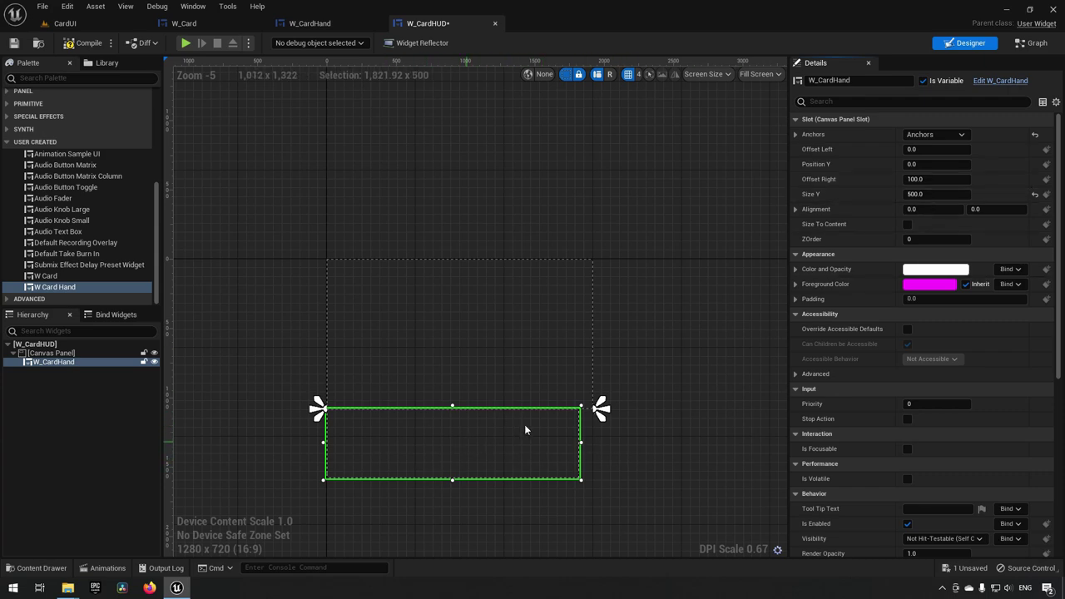
{"action": "left_click", "coordinate": [915, 179]}
{"action": "type", "text": "0"}
{"action": "key", "text": "Return"}
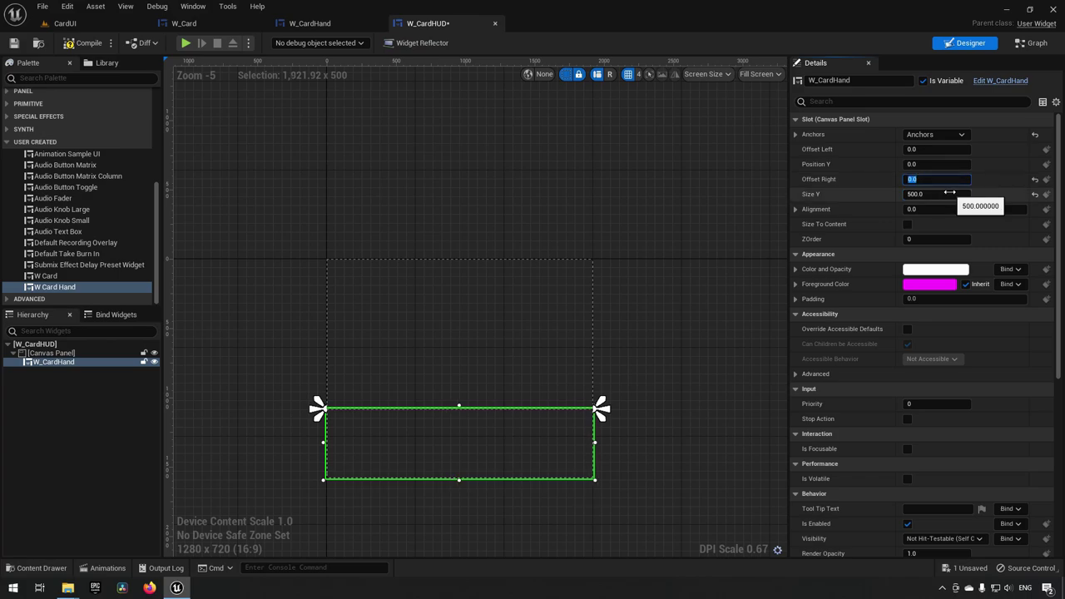
{"action": "scroll", "coordinate": [432, 412], "scroll_direction": "up", "scroll_amount": 3}
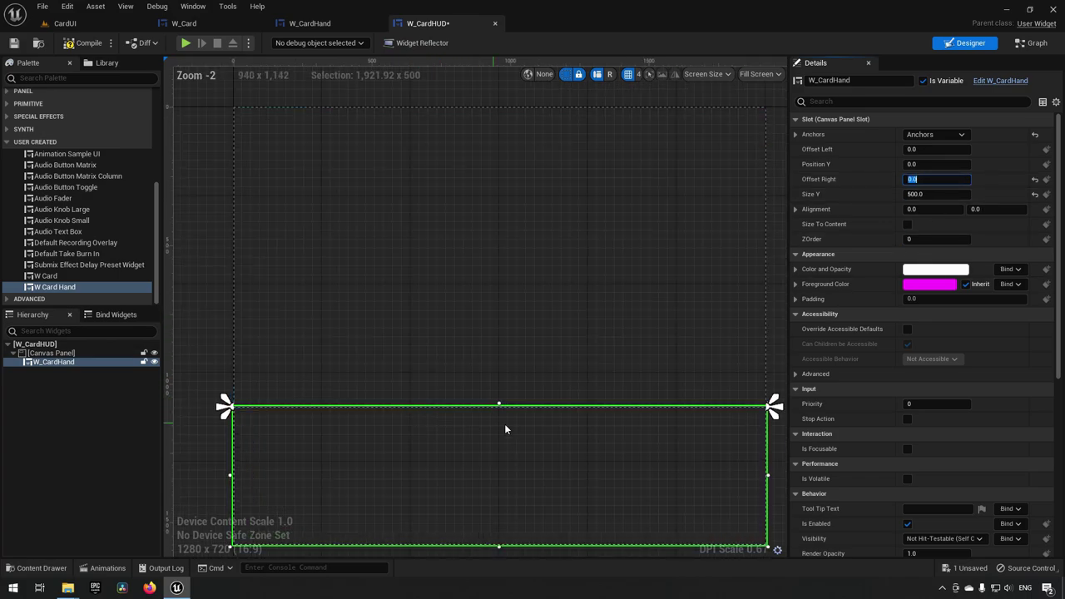
{"action": "right_click_drag", "start_coordinate": [504, 423], "coordinate": [487, 364]}
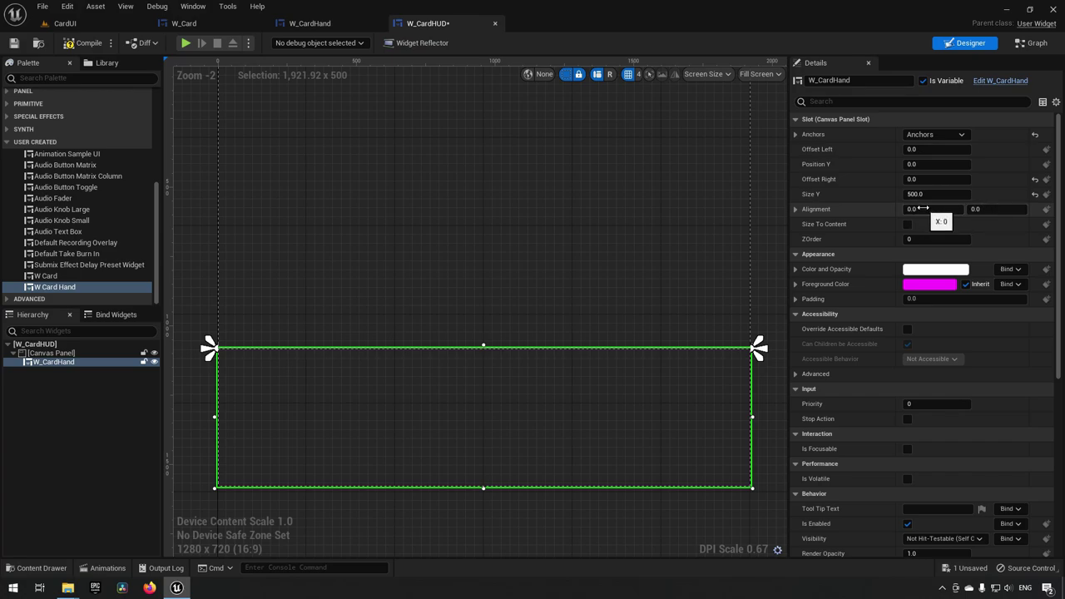
Step: Set W_CardHand's vertical alignment to 1.0 so it sits above the canvas's bottom edge
{"action": "left_click", "coordinate": [993, 210]}
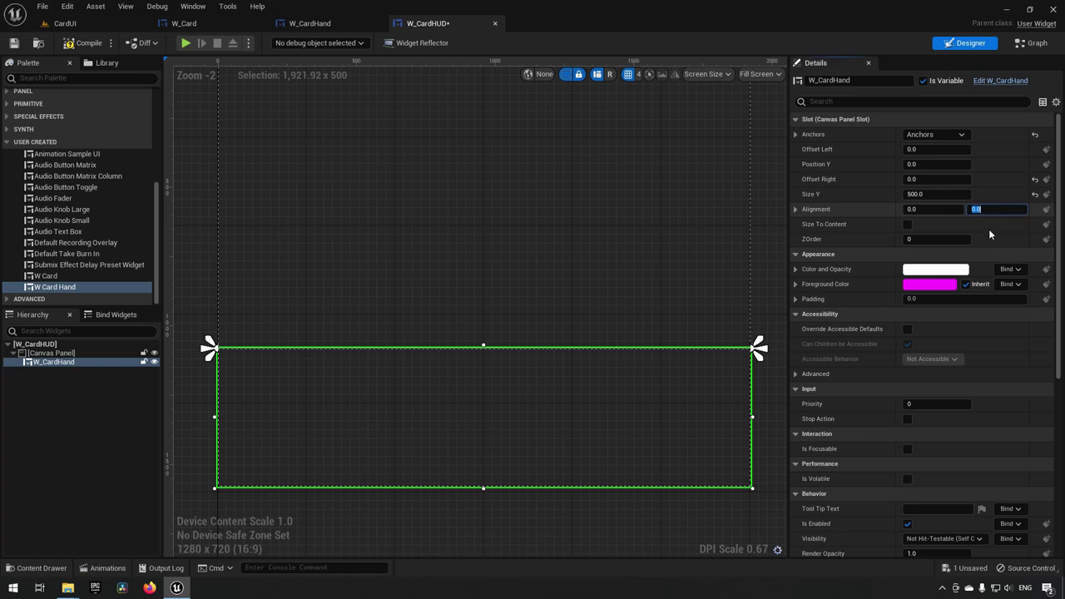
{"action": "type", "text": "1"}
{"action": "key", "text": "Return"}
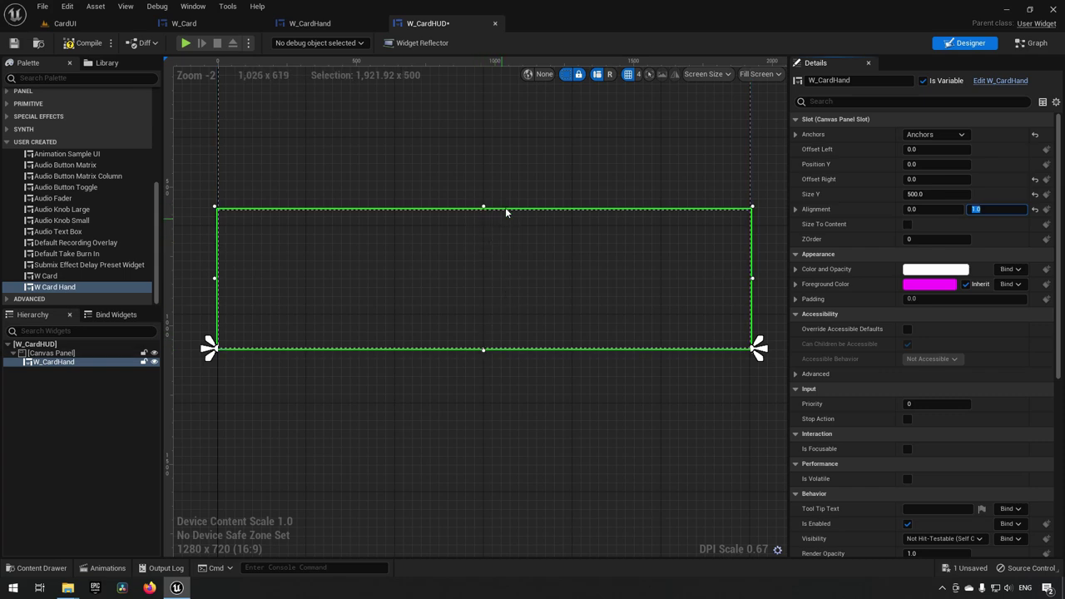
{"action": "right_click_drag", "start_coordinate": [447, 206], "coordinate": [472, 316]}
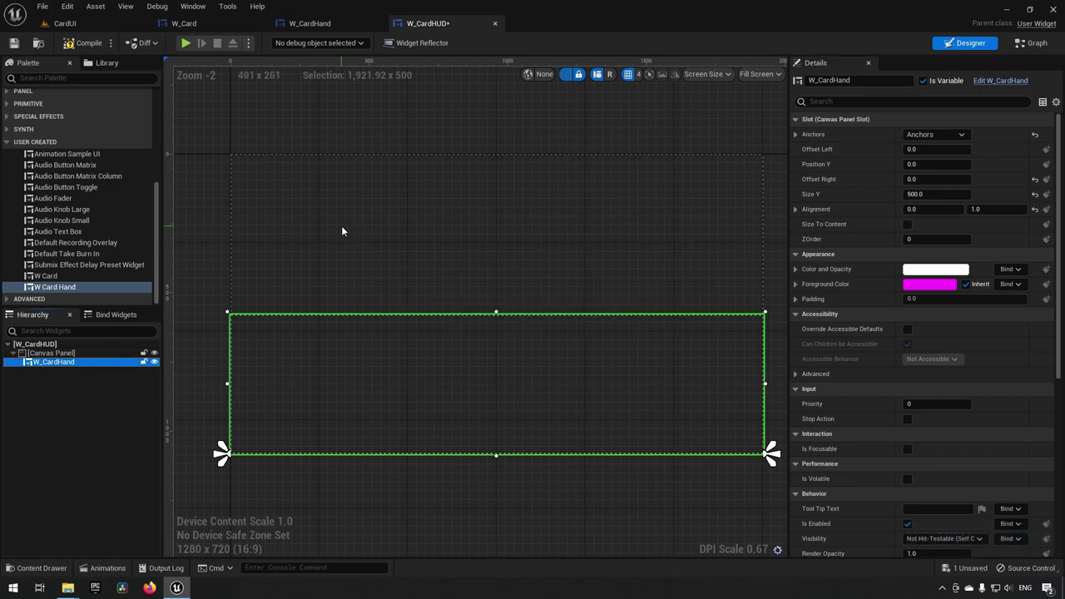
Step: Add a Vertical Box as a child of the Canvas Panel
{"action": "left_click", "coordinate": [56, 78]}
{"action": "type", "text": "verti"}
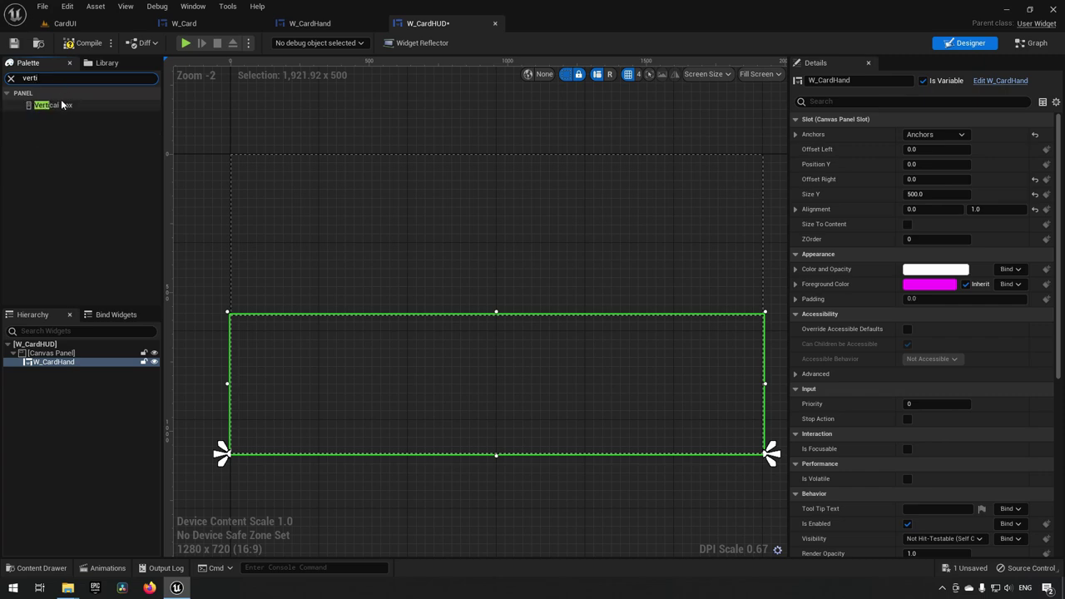
{"action": "left_click_drag", "start_coordinate": [63, 106], "coordinate": [66, 364]}
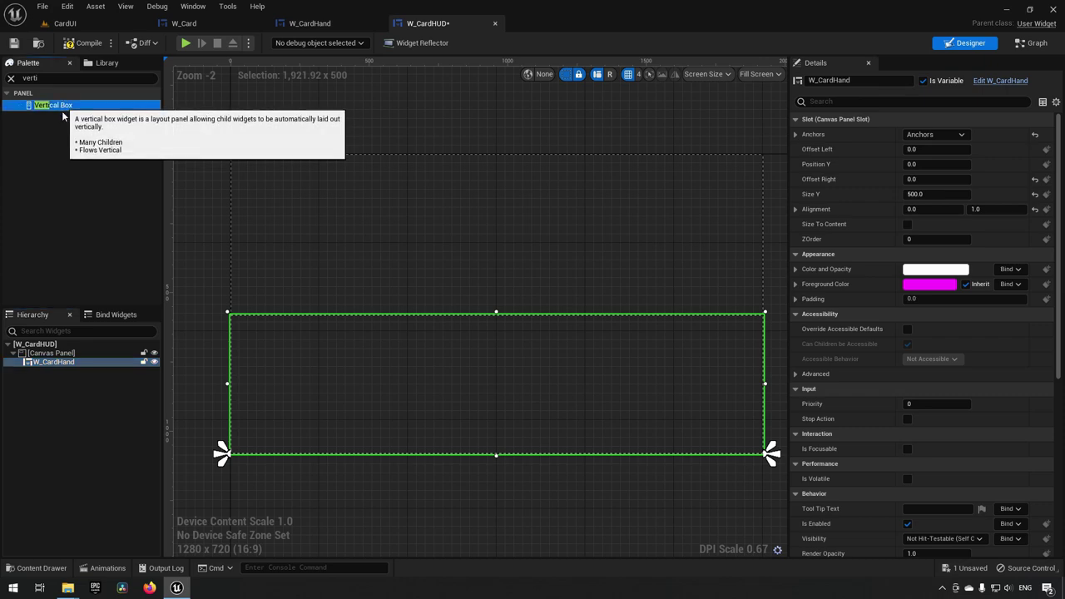
{"action": "left_click_drag", "start_coordinate": [57, 106], "coordinate": [68, 355]}
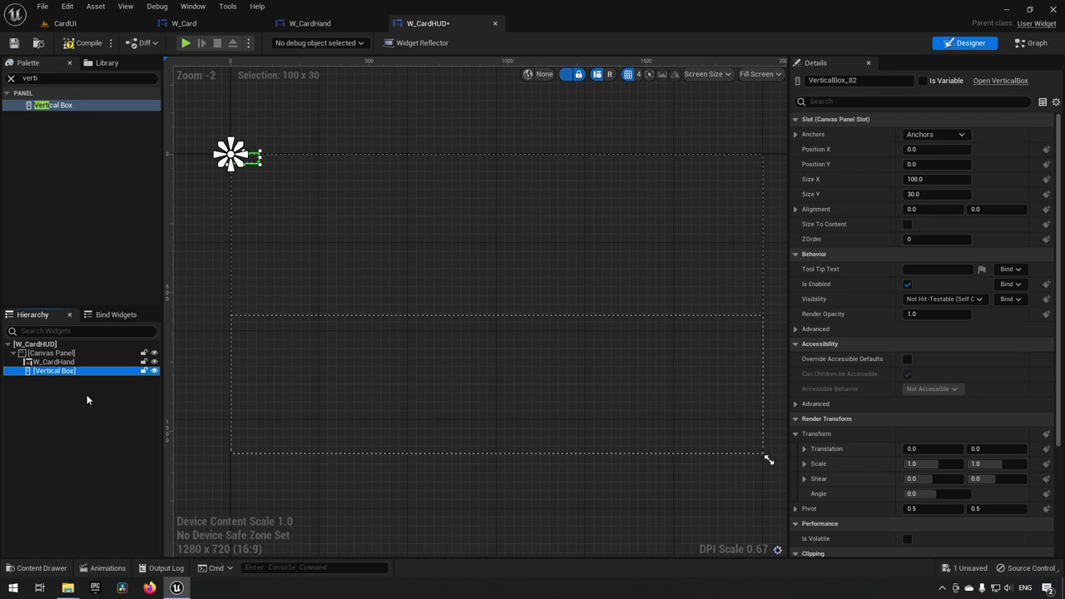
Step: Add a Button inside the Vertical Box and nest a Text widget inside that button
{"action": "left_click", "coordinate": [67, 78]}
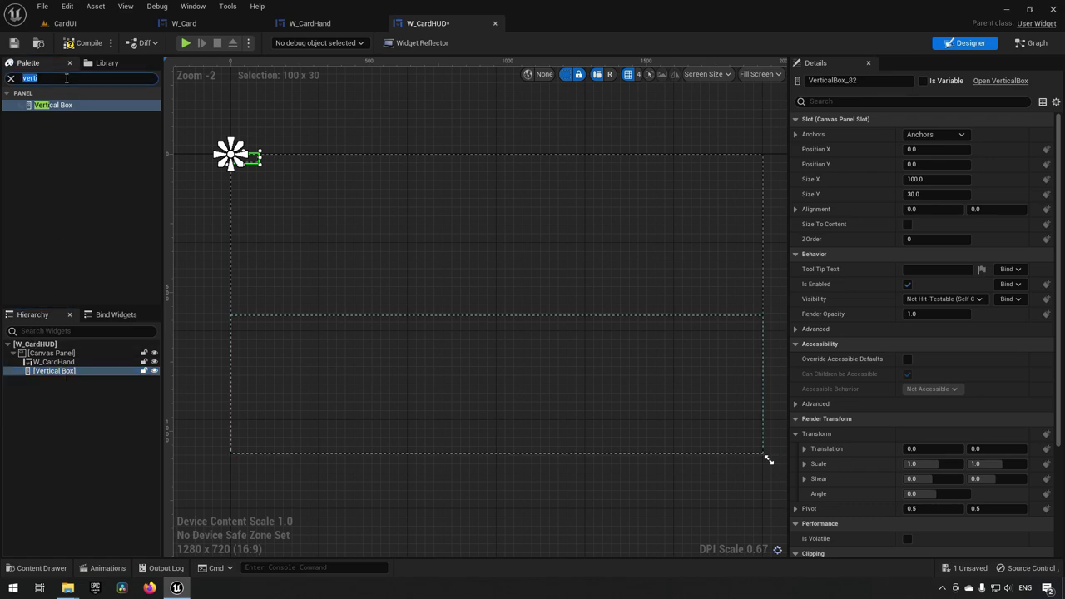
{"action": "type", "text": "button"}
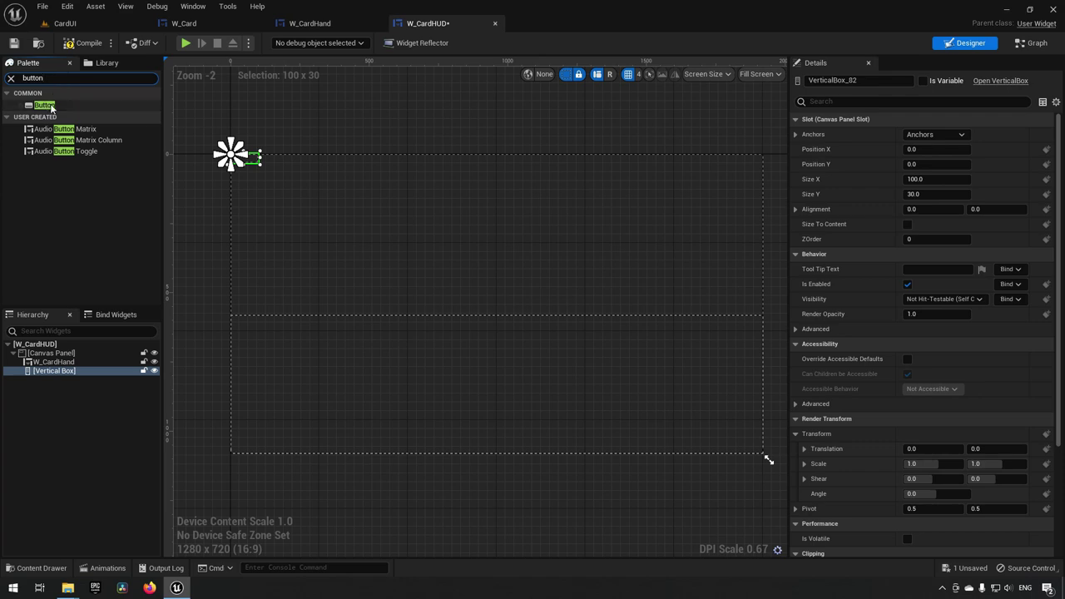
{"action": "left_click_drag", "start_coordinate": [44, 105], "coordinate": [67, 374]}
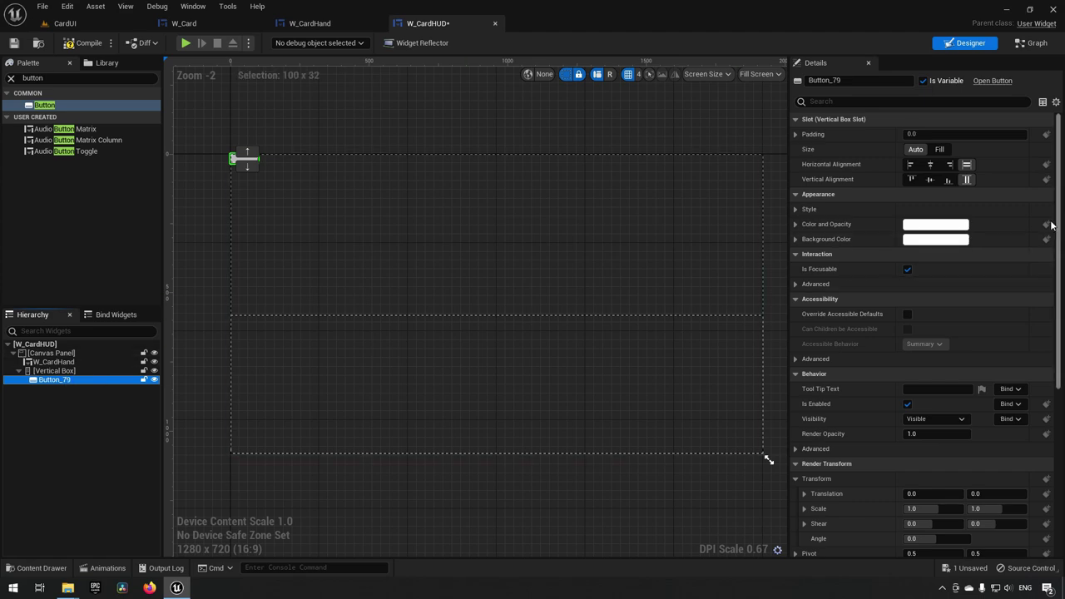
{"action": "left_click", "coordinate": [11, 79]}
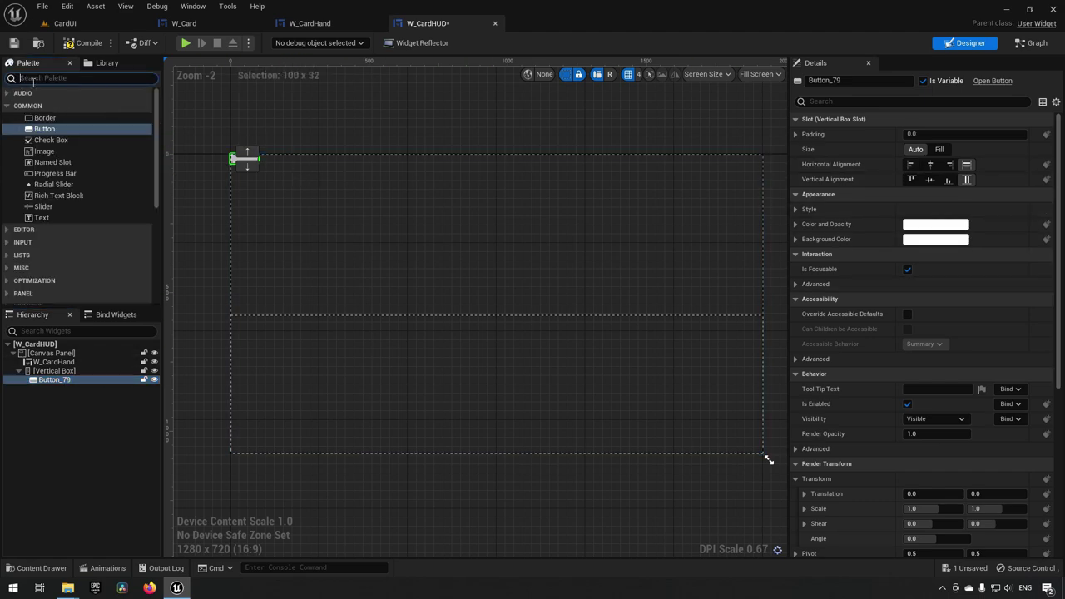
{"action": "type", "text": "text"}
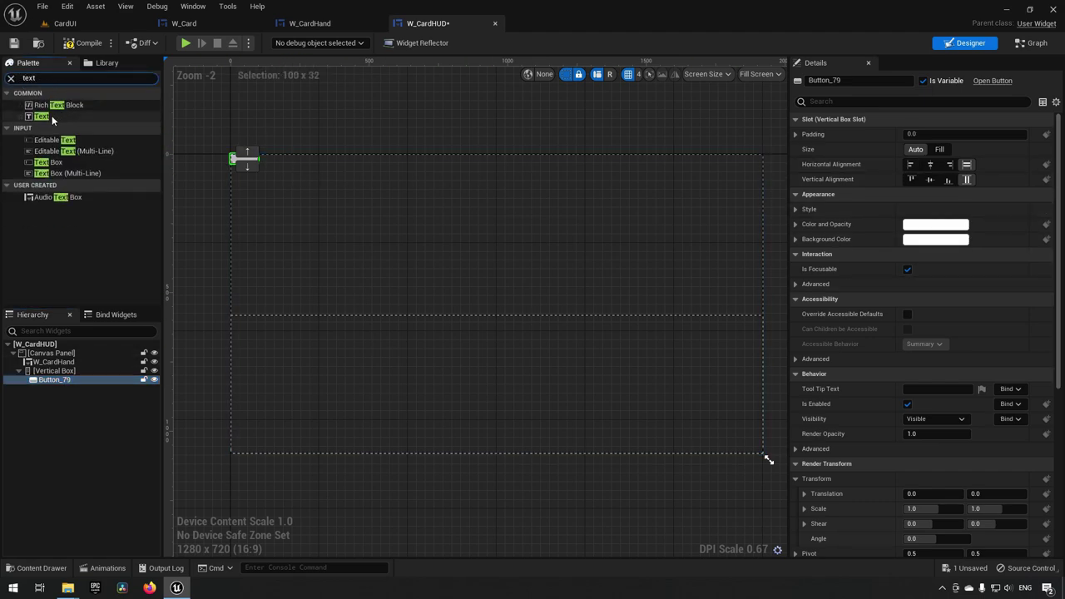
{"action": "left_click_drag", "start_coordinate": [42, 117], "coordinate": [66, 381]}
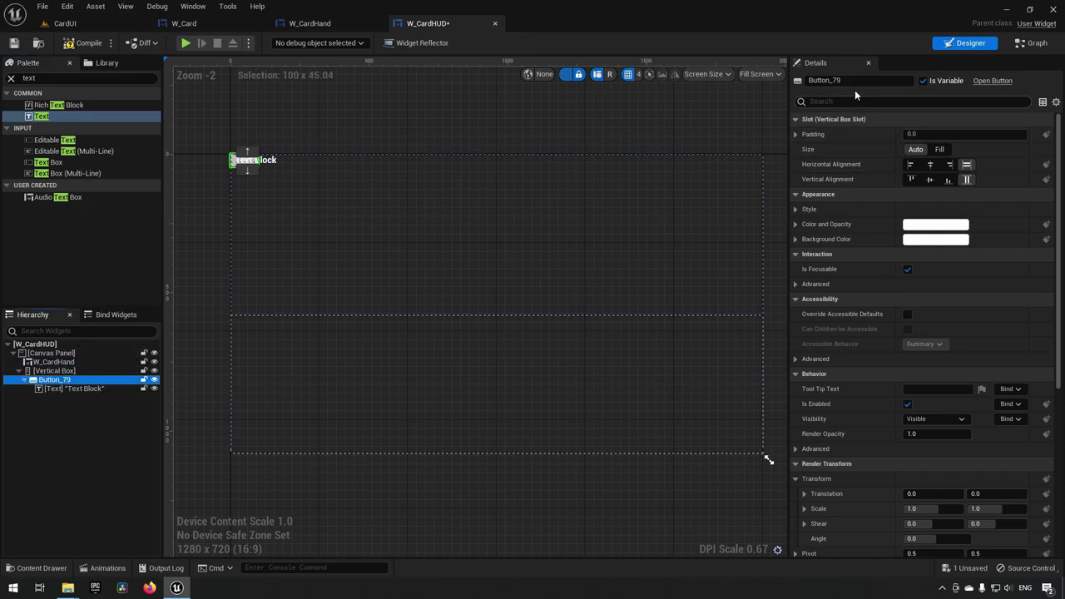
Step: Rename the button inside the Vertical Box to AddCardButton
{"action": "left_click", "coordinate": [806, 80]}
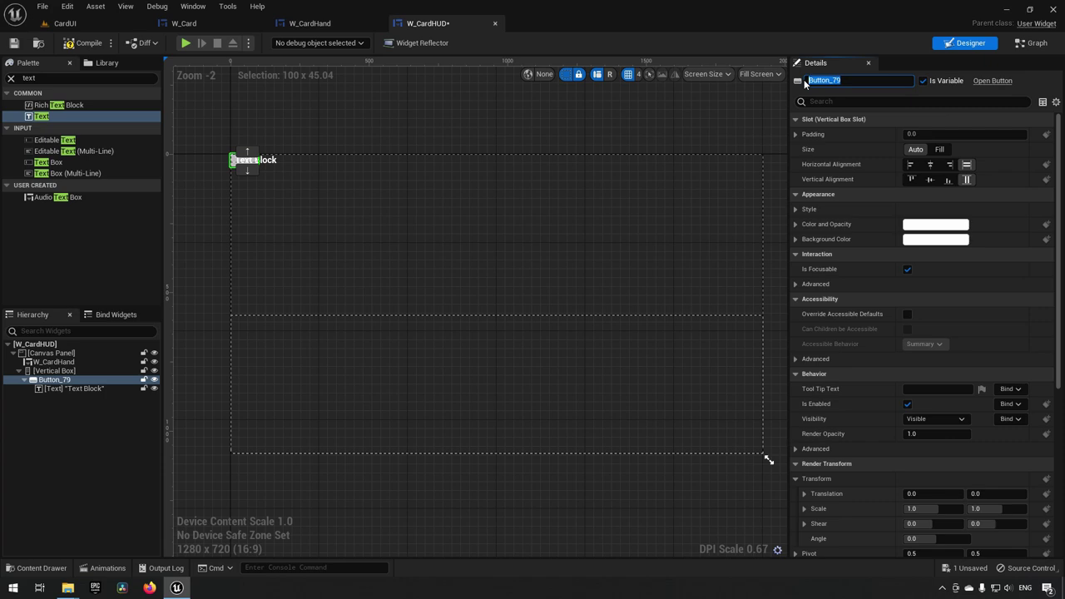
{"action": "type", "text": "dButton"}
{"action": "key", "text": "Return"}
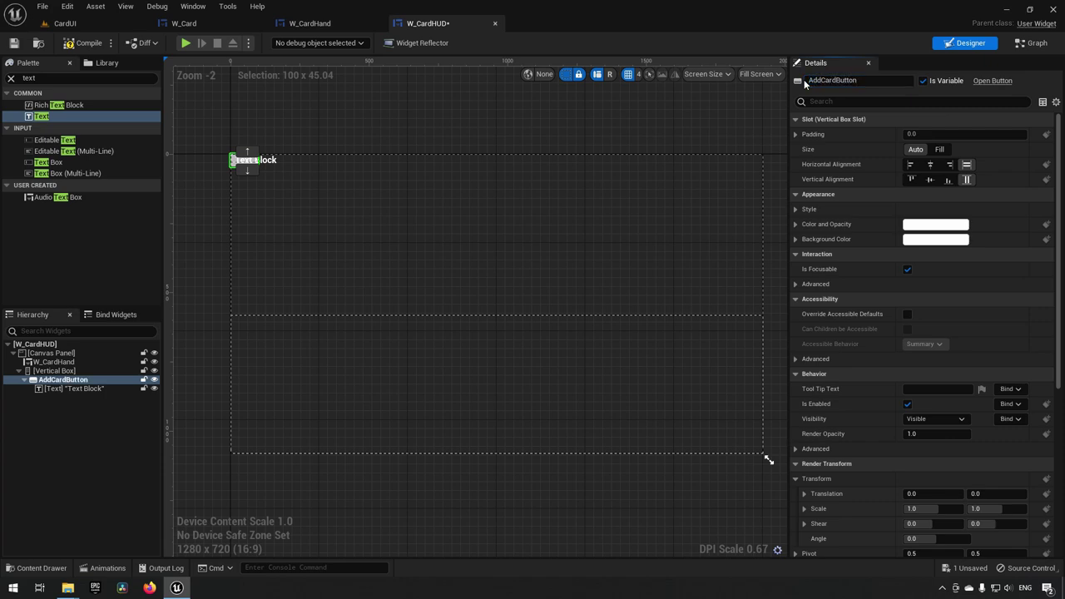
Step: Set the text of the button's Text widget to "Add card"
{"action": "left_click", "coordinate": [75, 388]}
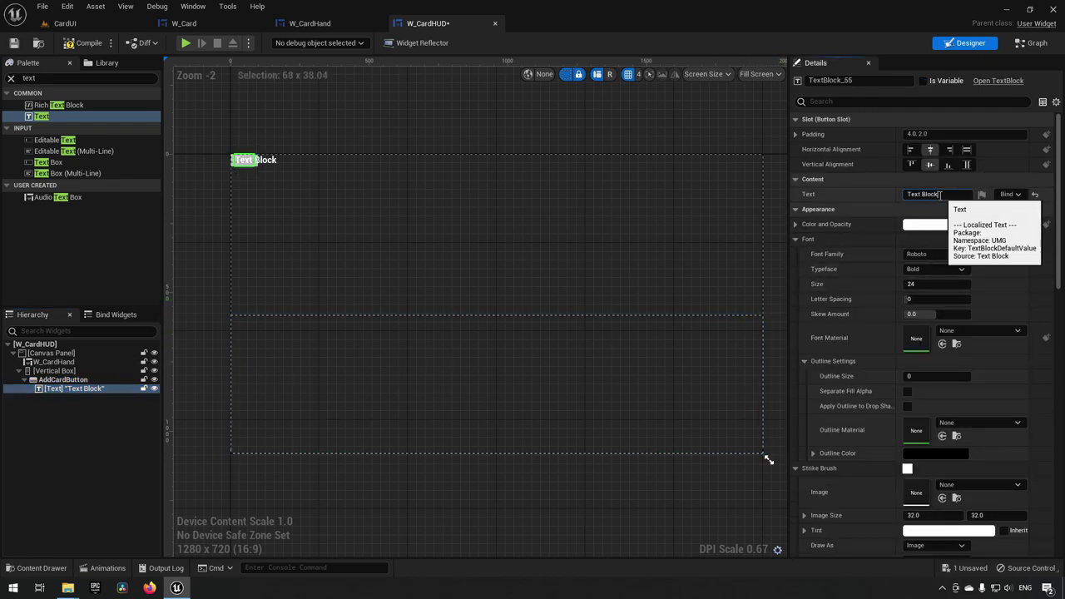
{"action": "left_click", "coordinate": [905, 196]}
{"action": "type", "text": "Add card"}
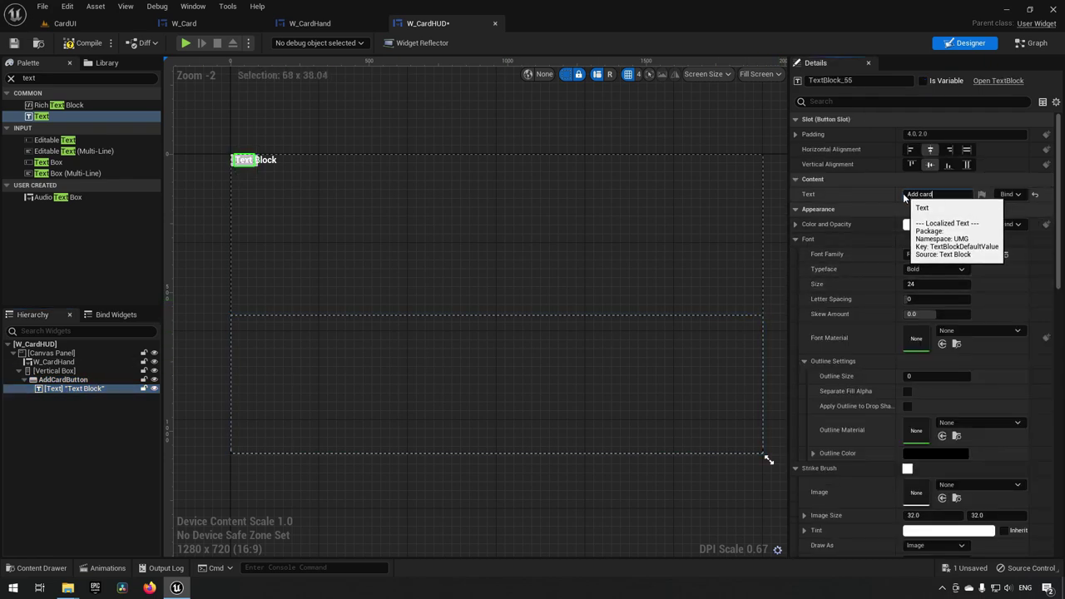
{"action": "key", "text": "Return"}
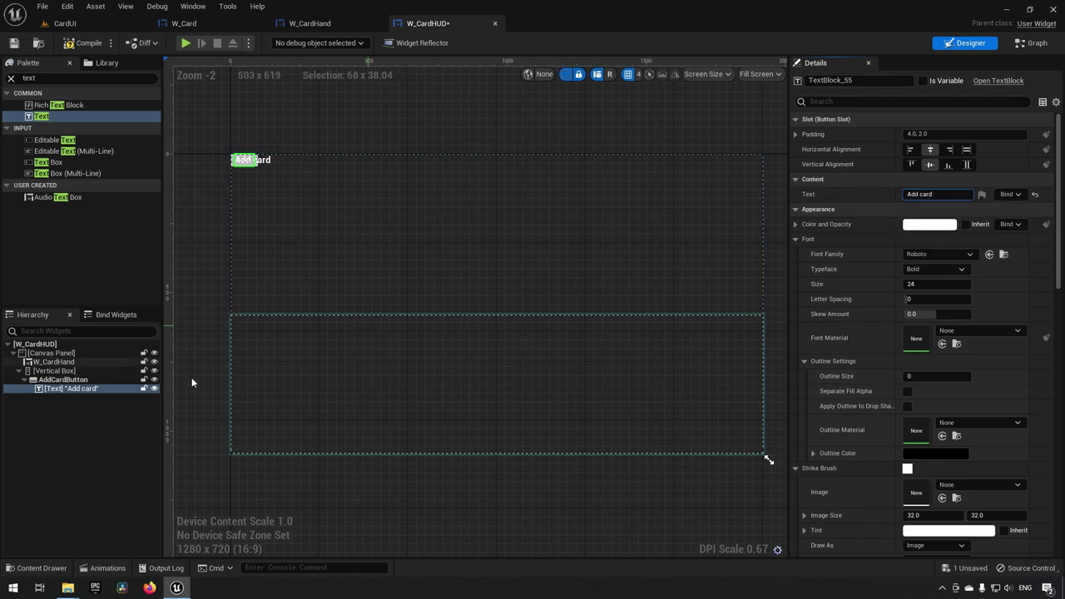
Step: Enable Size To Content for the Vertical Box so it fits the Add card button
{"action": "left_click", "coordinate": [83, 380]}
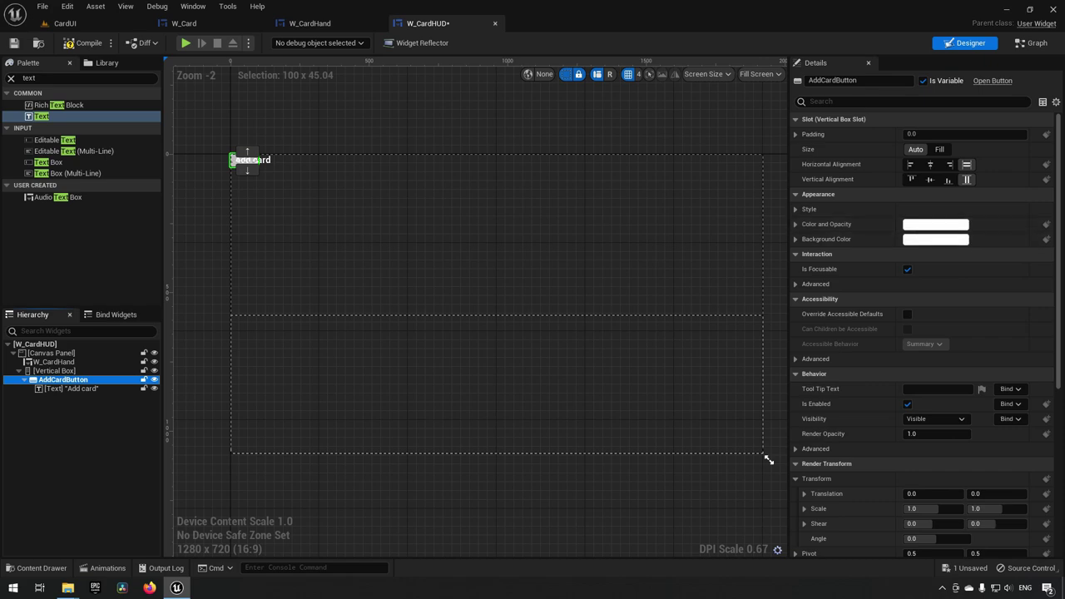
{"action": "left_click", "coordinate": [769, 460]}
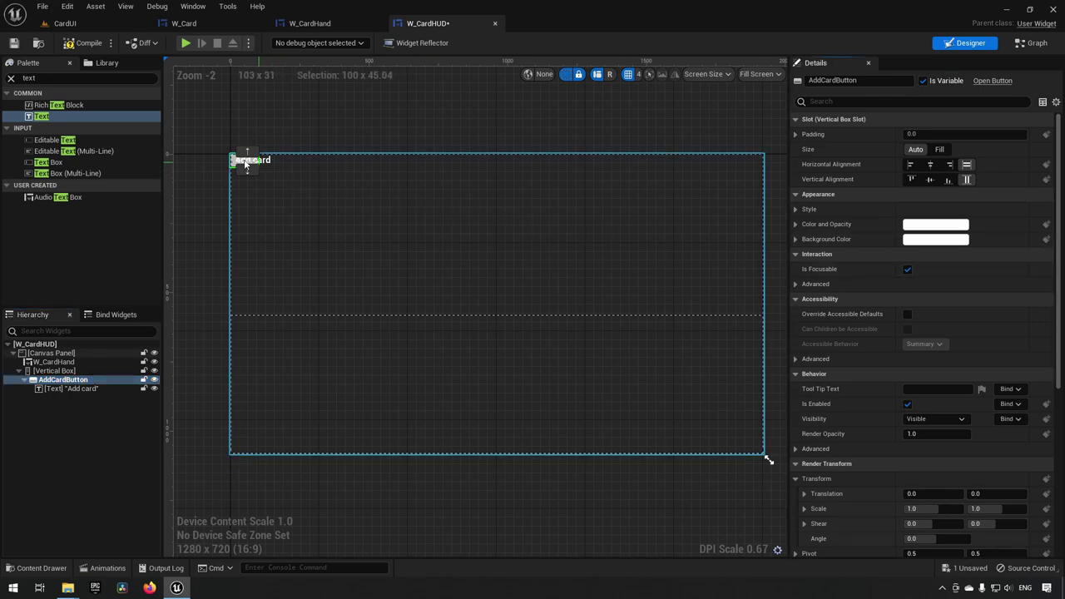
{"action": "scroll", "coordinate": [229, 163], "scroll_direction": "up", "scroll_amount": 4}
{"action": "scroll", "coordinate": [229, 163], "scroll_direction": "up", "scroll_amount": 2}
{"action": "right_click_drag", "start_coordinate": [229, 163], "coordinate": [316, 245]}
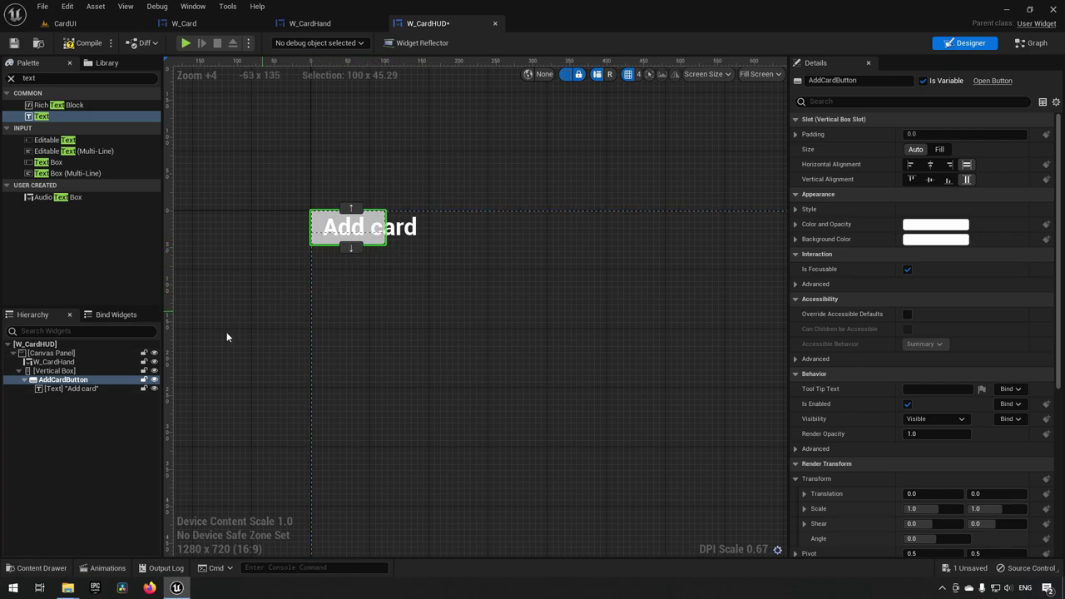
{"action": "left_click", "coordinate": [98, 371]}
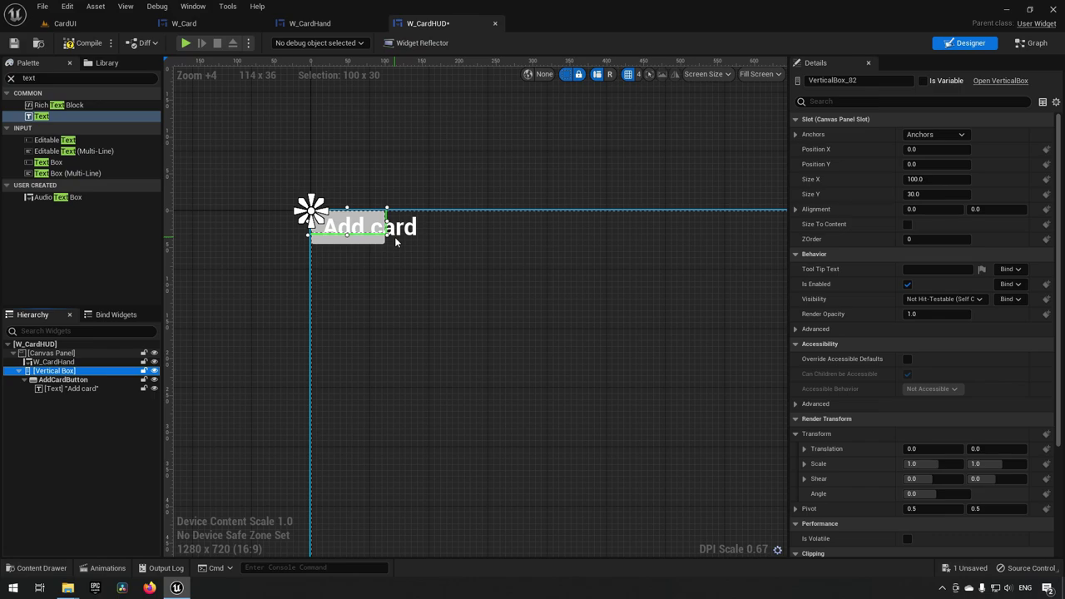
{"action": "left_click", "coordinate": [907, 225]}
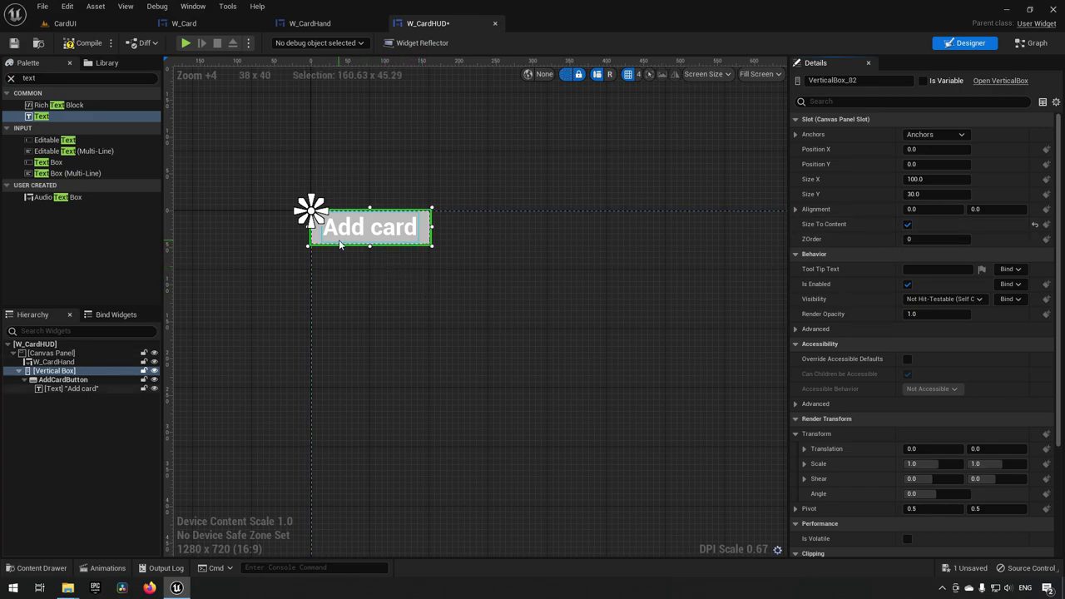
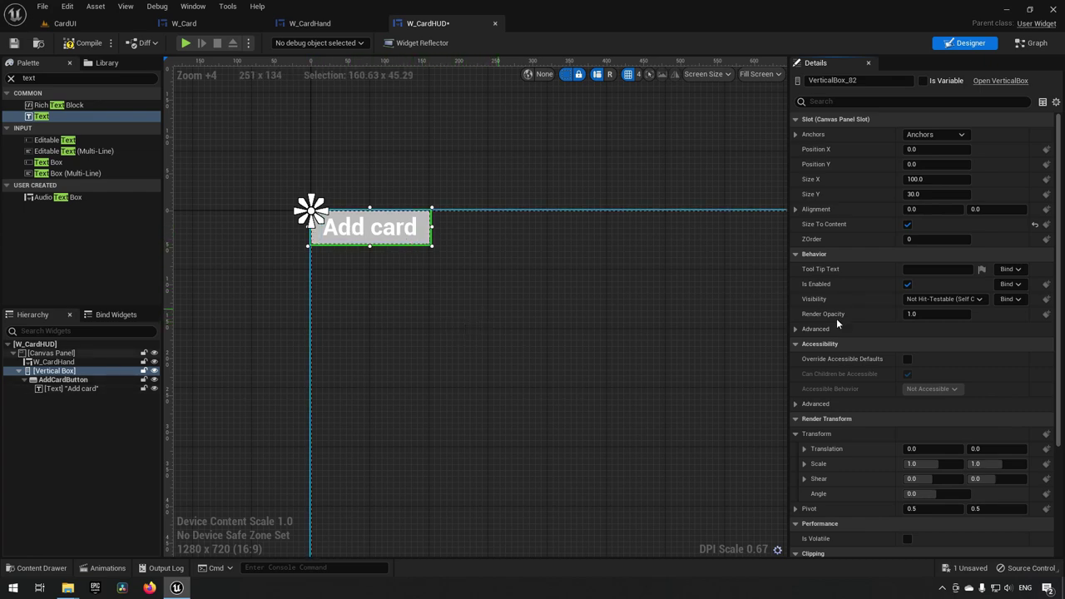
Step: Add an On Clicked event for AddCardButton to the W_CardHUD event graph
{"action": "left_click", "coordinate": [54, 371]}
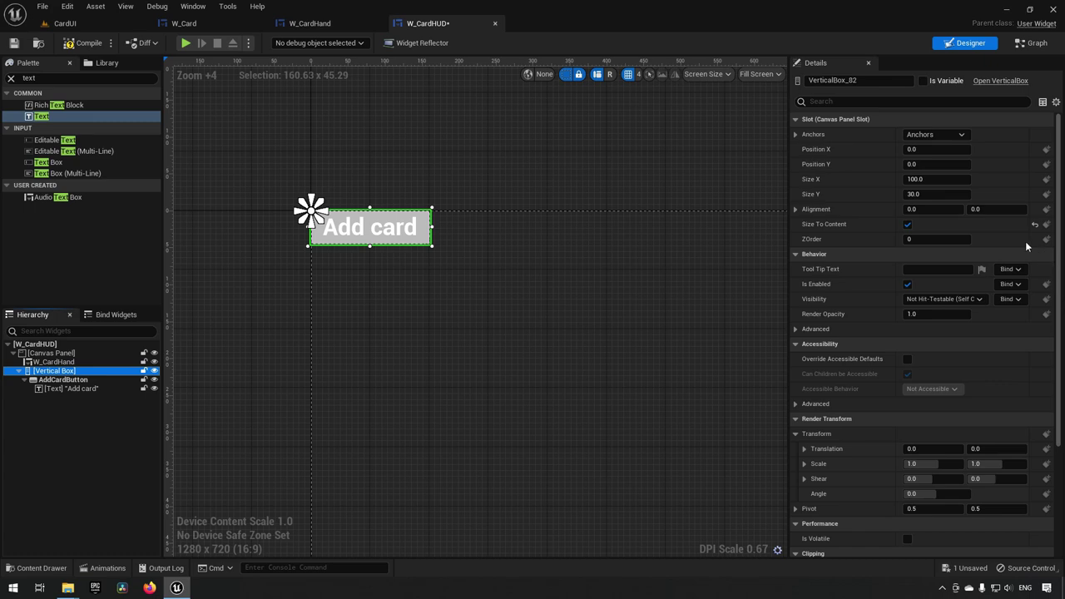
{"action": "left_click", "coordinate": [92, 380]}
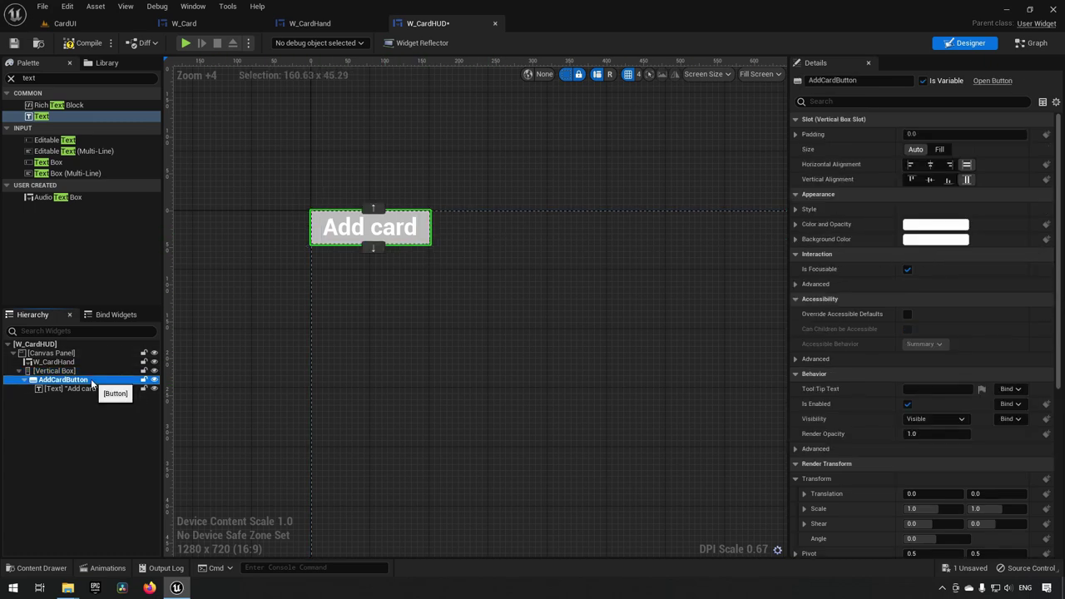
{"action": "scroll", "coordinate": [995, 341], "scroll_direction": "down", "scroll_amount": 7}
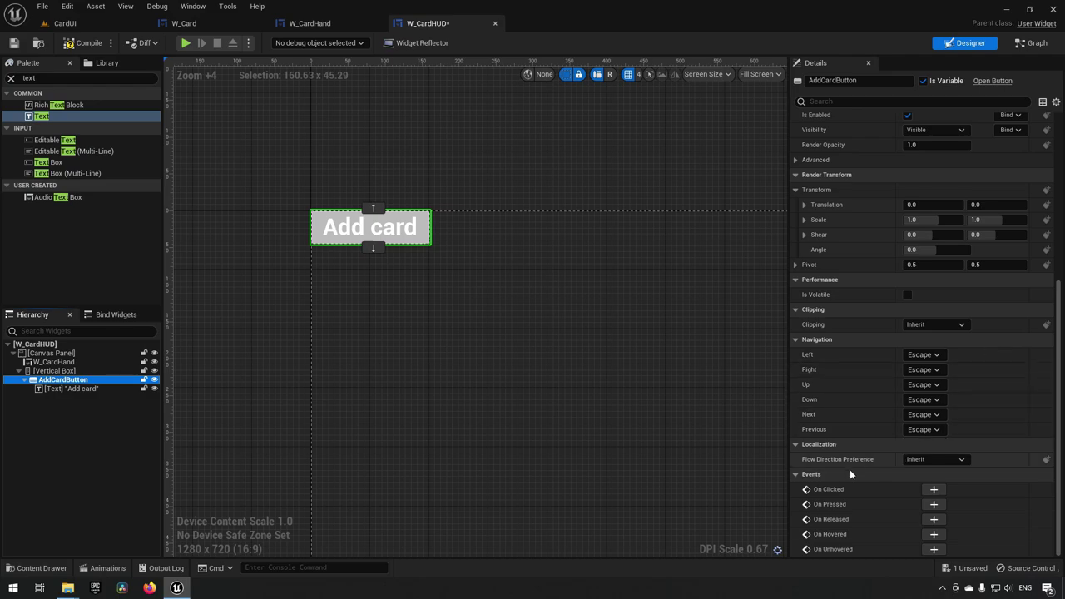
{"action": "left_click", "coordinate": [933, 489]}
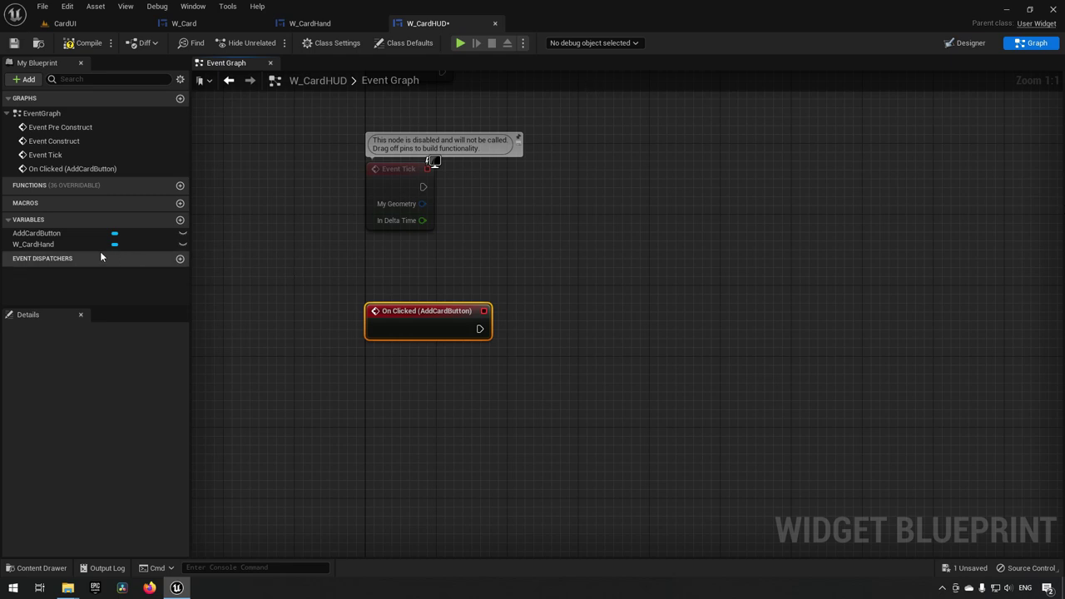
Step: Place a getter node for the W_CardHand variable below the On Clicked event
{"action": "left_click_drag", "start_coordinate": [55, 245], "coordinate": [412, 418]}
{"action": "left_click", "coordinate": [452, 437]}
{"action": "right_click_drag", "start_coordinate": [530, 392], "coordinate": [461, 357]}
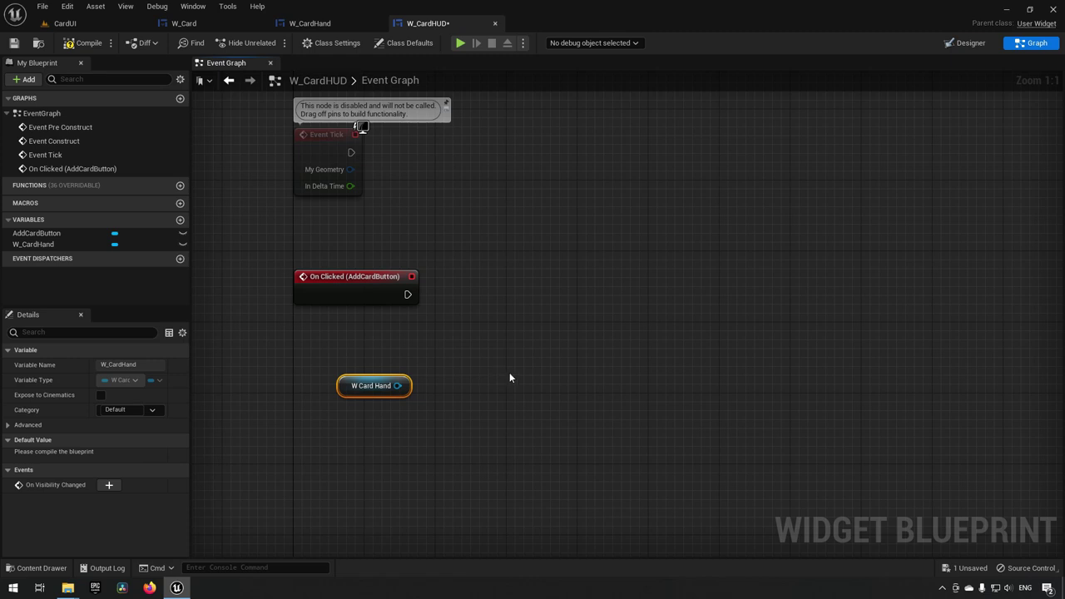
Step: Create a Blueprint Interface named BPI_AddCard in the CardUI folder and save it
{"action": "key", "text": "ctrl+space"}
{"action": "left_click", "coordinate": [533, 461]}
{"action": "right_click", "coordinate": [545, 451]}
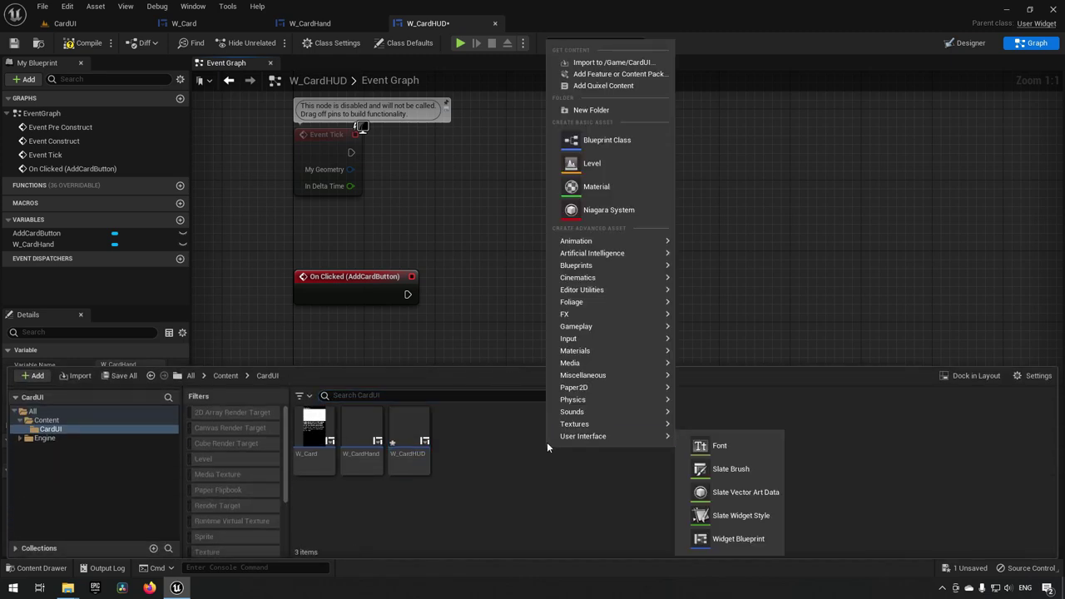
{"action": "mouse_move", "coordinate": [610, 264]}
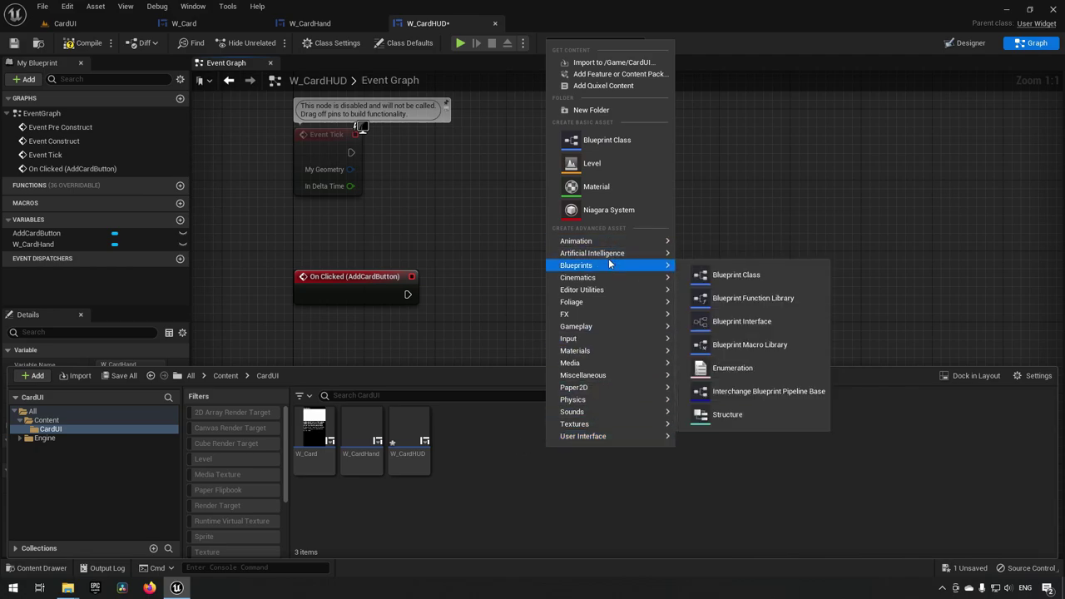
{"action": "left_click", "coordinate": [766, 320]}
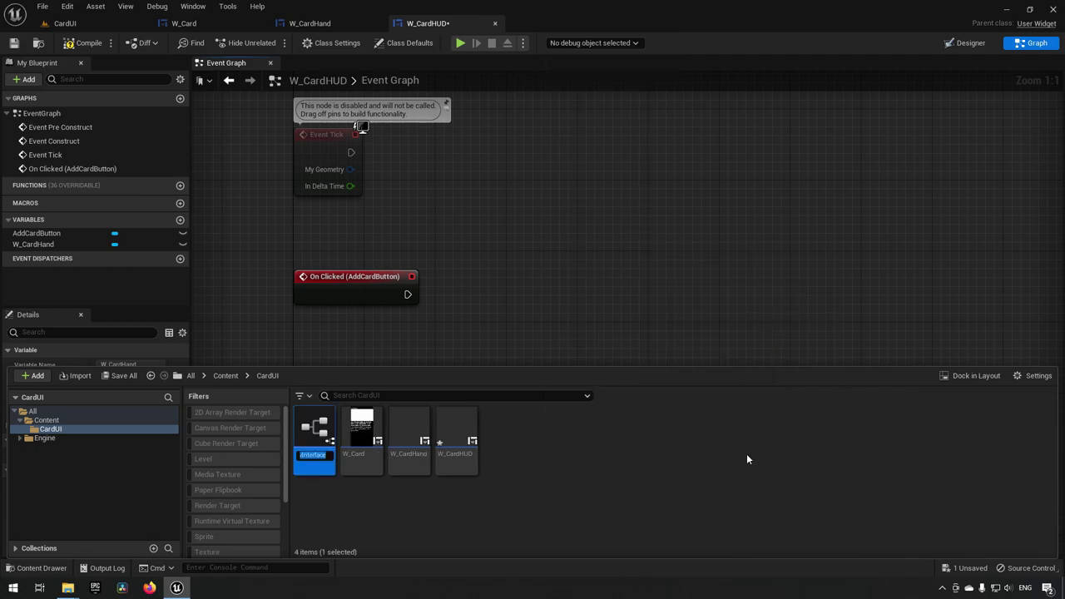
{"action": "type", "text": "BPI_AddCard"}
{"action": "key", "text": "Return"}
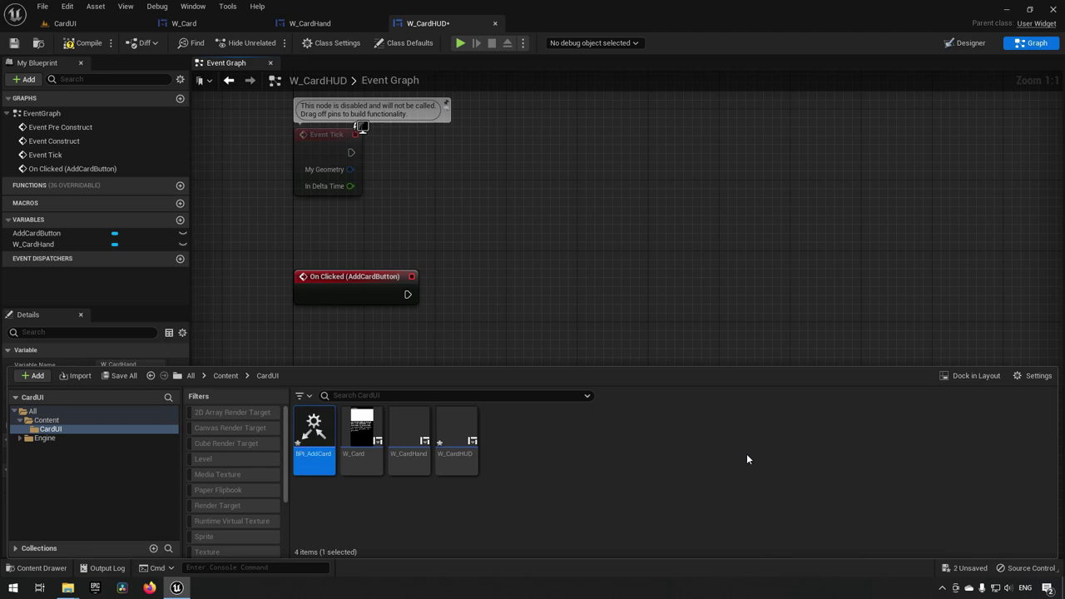
{"action": "key", "text": "ctrl+s"}
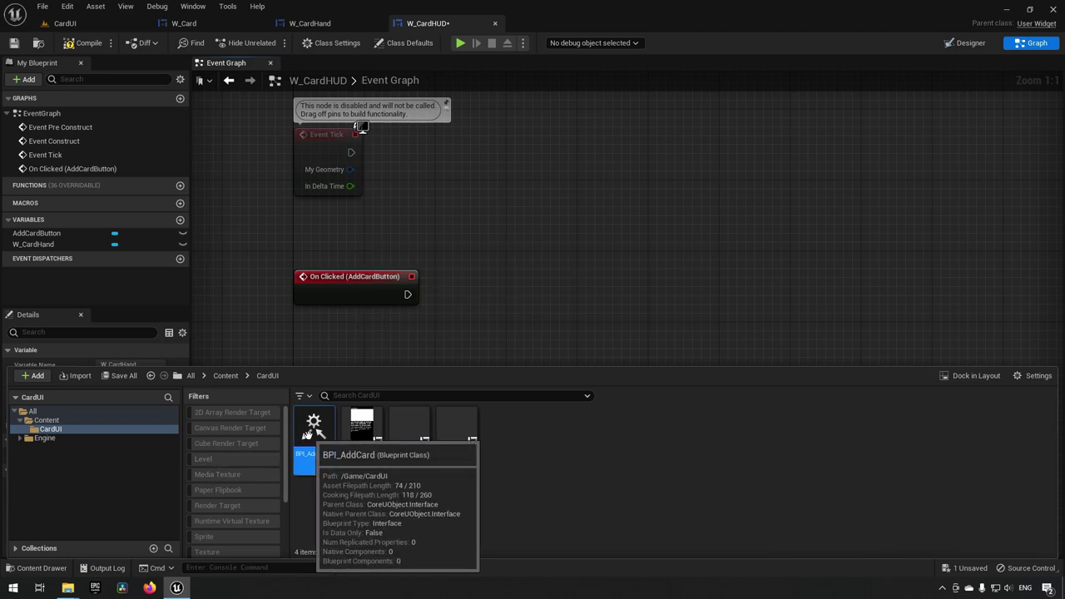
Step: Name the function in the BPI_AddCard interface AddCard, then compile and save the interface
{"action": "double_click", "coordinate": [312, 437]}
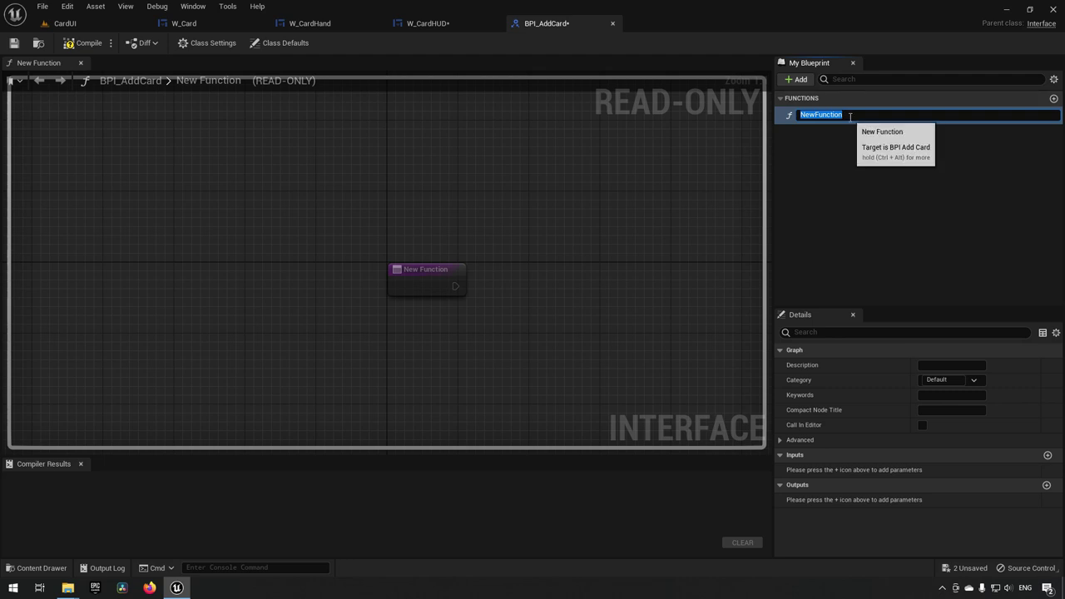
{"action": "type", "text": "AddCard"}
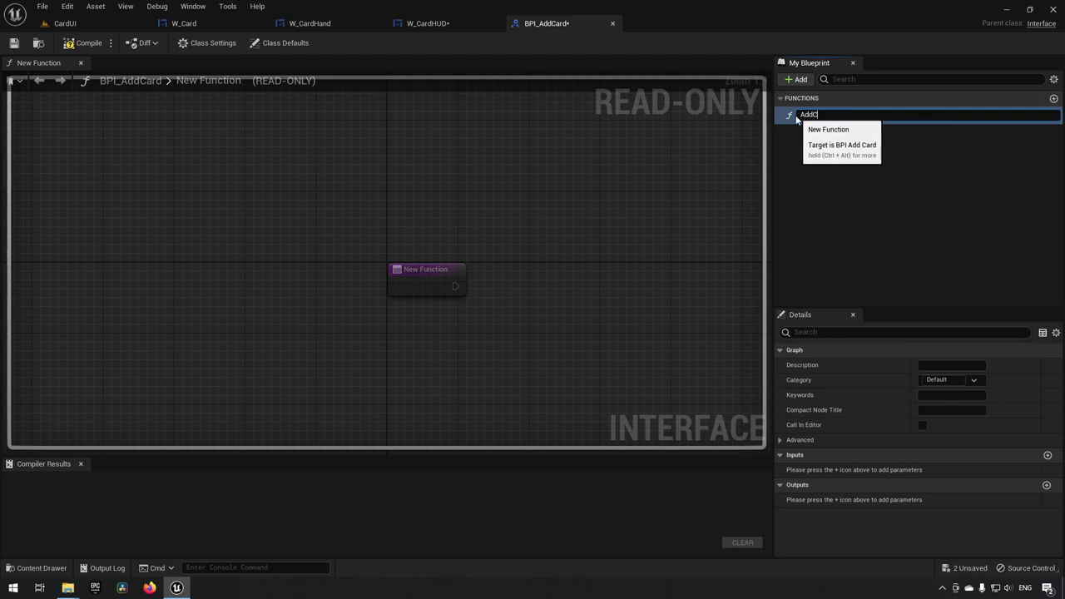
{"action": "key", "text": "Return"}
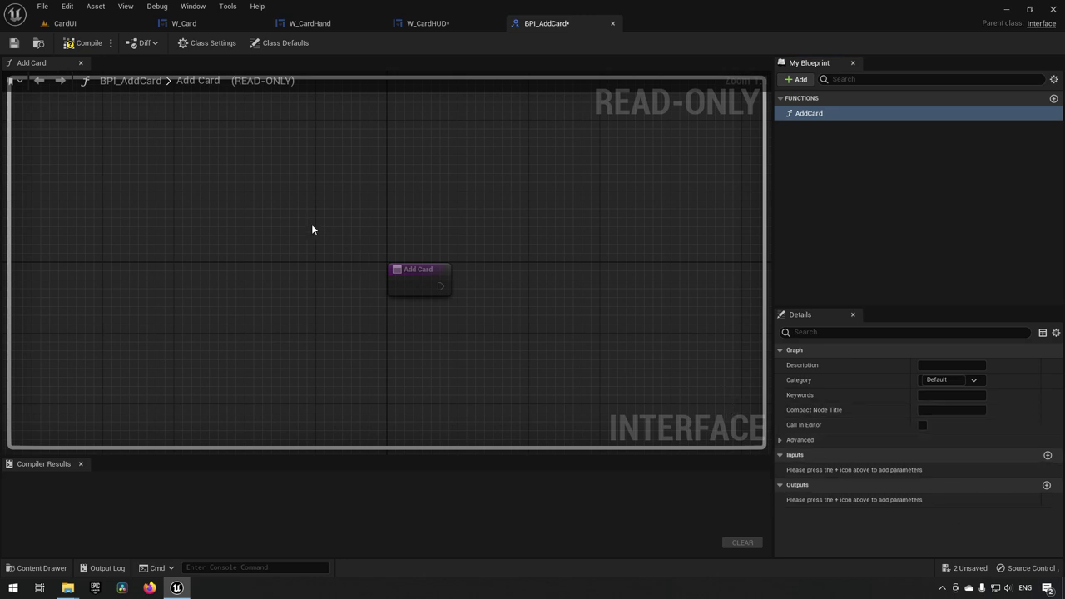
{"action": "left_click", "coordinate": [83, 43]}
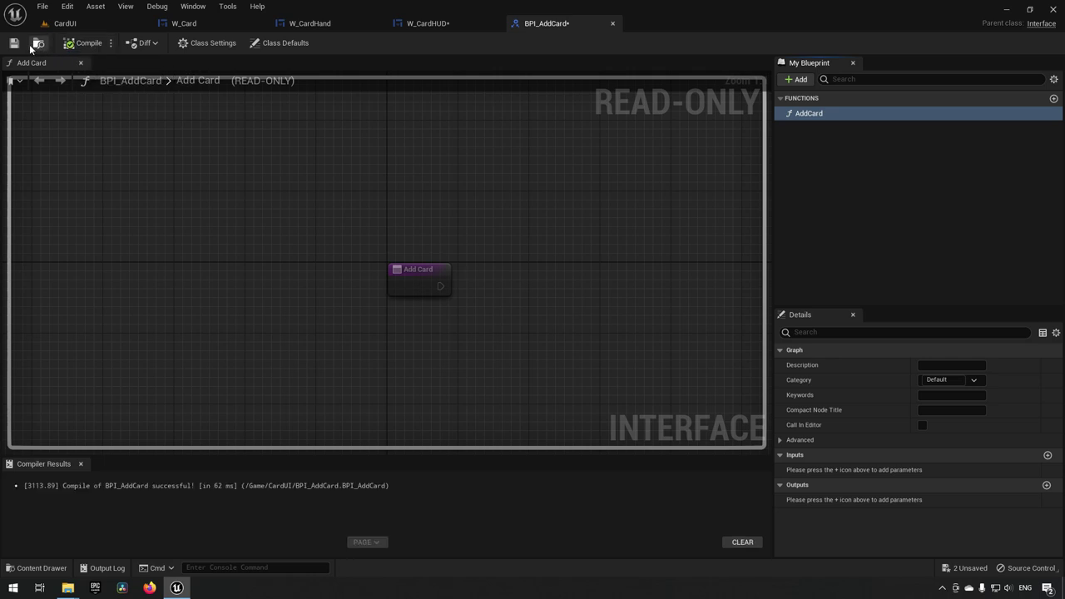
{"action": "left_click", "coordinate": [18, 44]}
Step: In the W_CardHUD event graph, add an Add Card (Message) node that targets the W Card Hand reference
{"action": "left_click", "coordinate": [455, 23]}
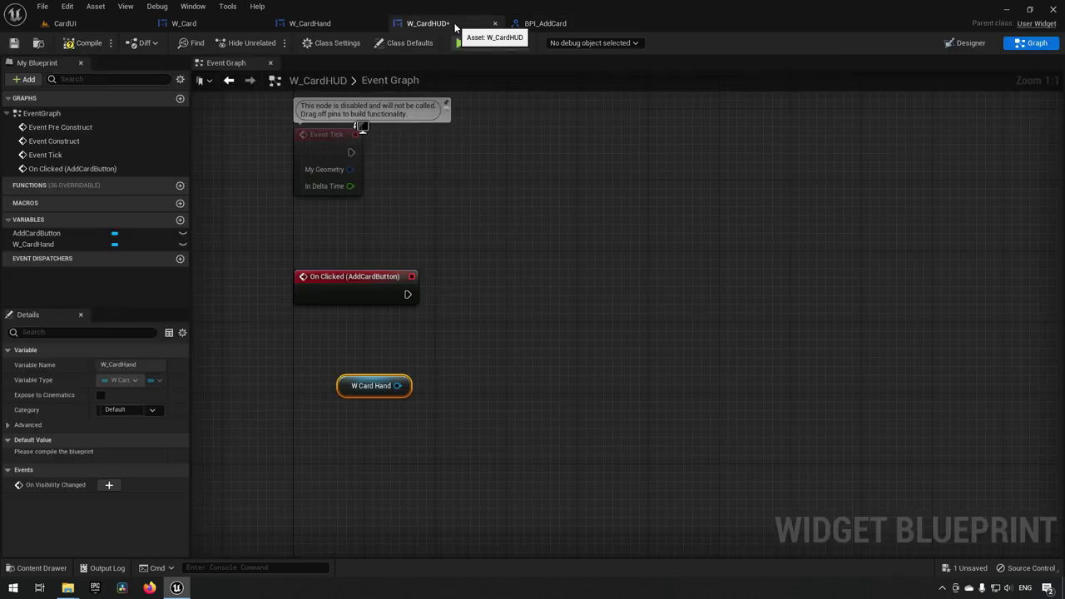
{"action": "left_click_drag", "start_coordinate": [397, 385], "coordinate": [479, 310]}
{"action": "type", "text": "add "}
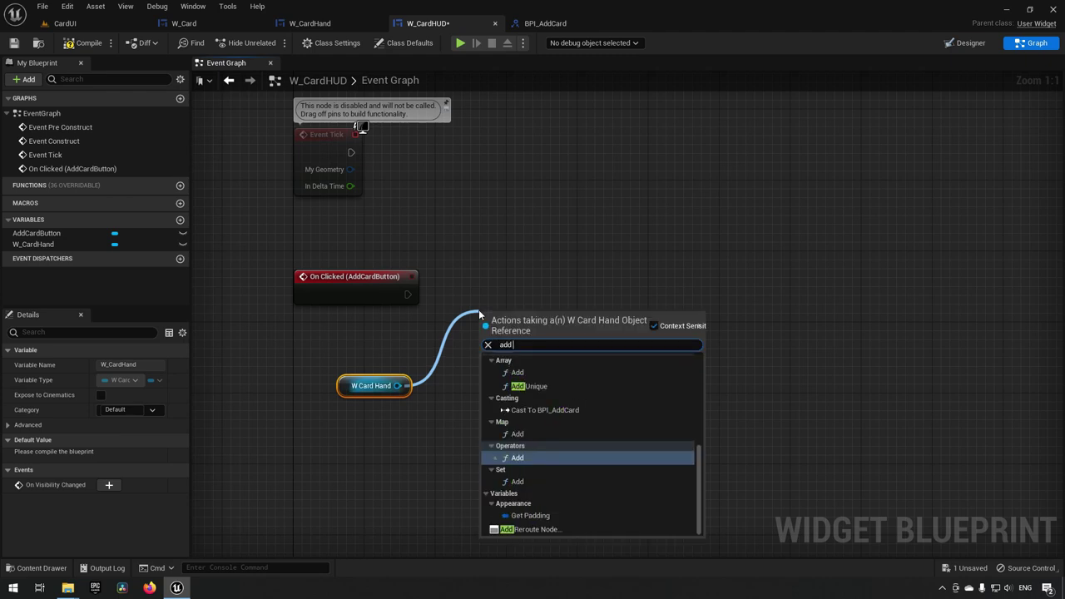
{"action": "type", "text": "card"}
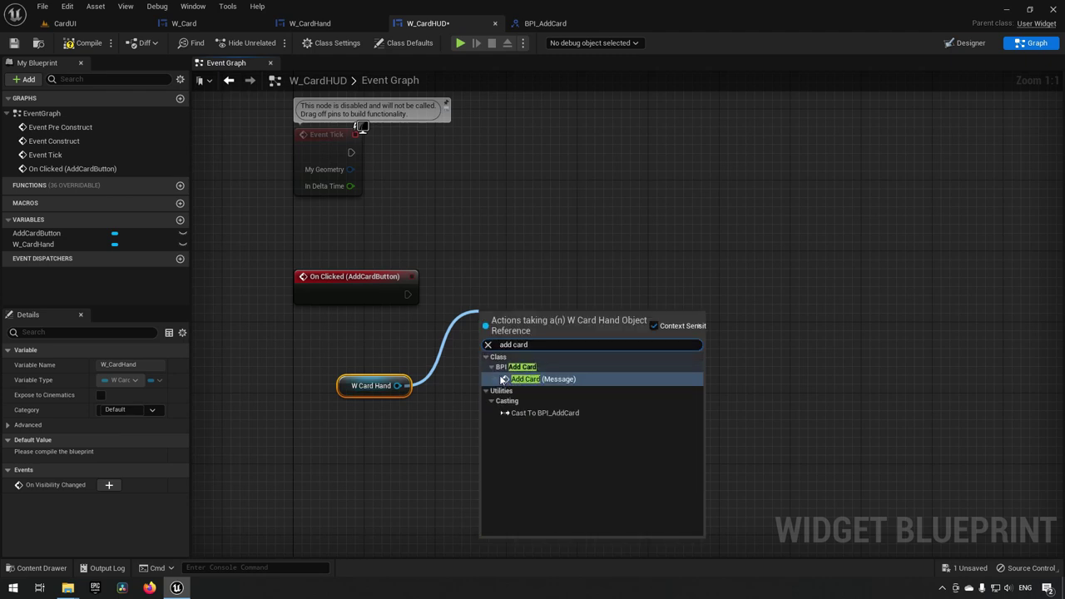
{"action": "left_click", "coordinate": [556, 381]}
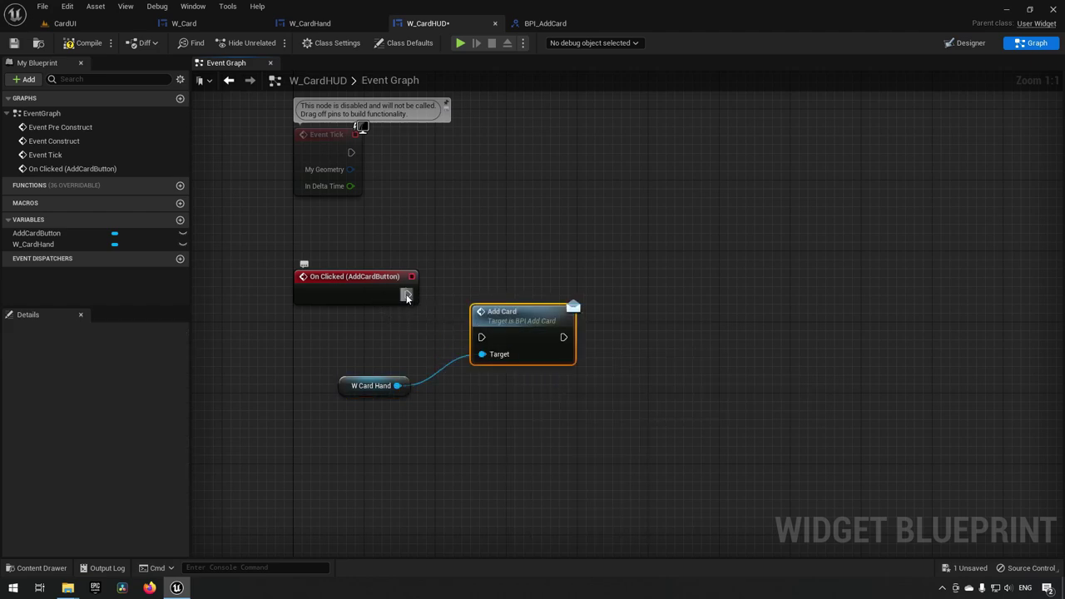
Step: Connect the On Clicked (AddCardButton) execution output to the Add Card node beside it, then compile and save W_CardHUD
{"action": "left_click_drag", "start_coordinate": [408, 294], "coordinate": [549, 277]}
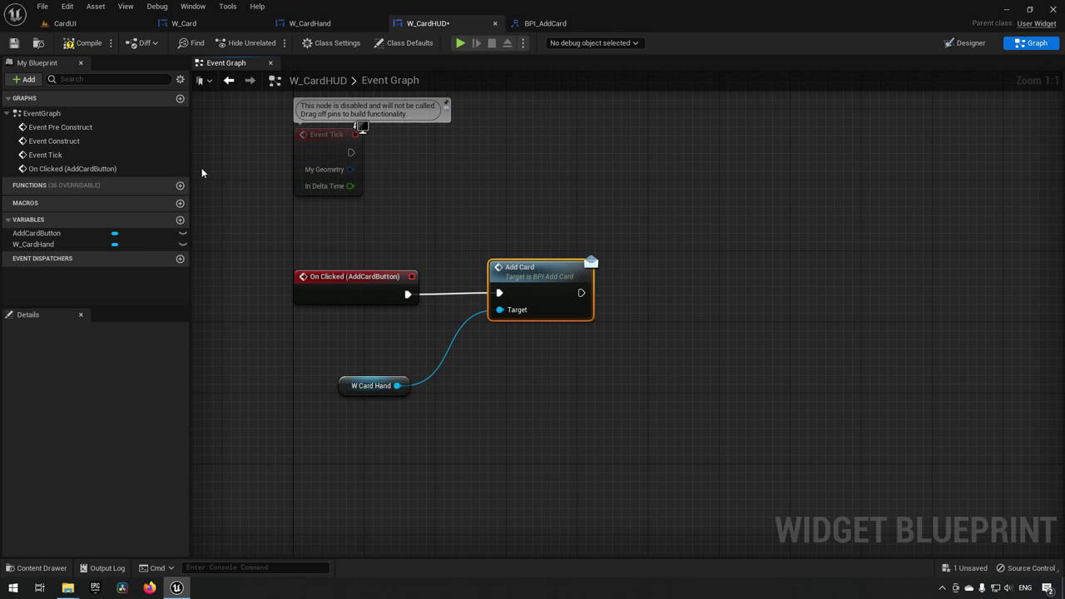
{"action": "left_click", "coordinate": [73, 43]}
{"action": "left_click", "coordinate": [13, 42]}
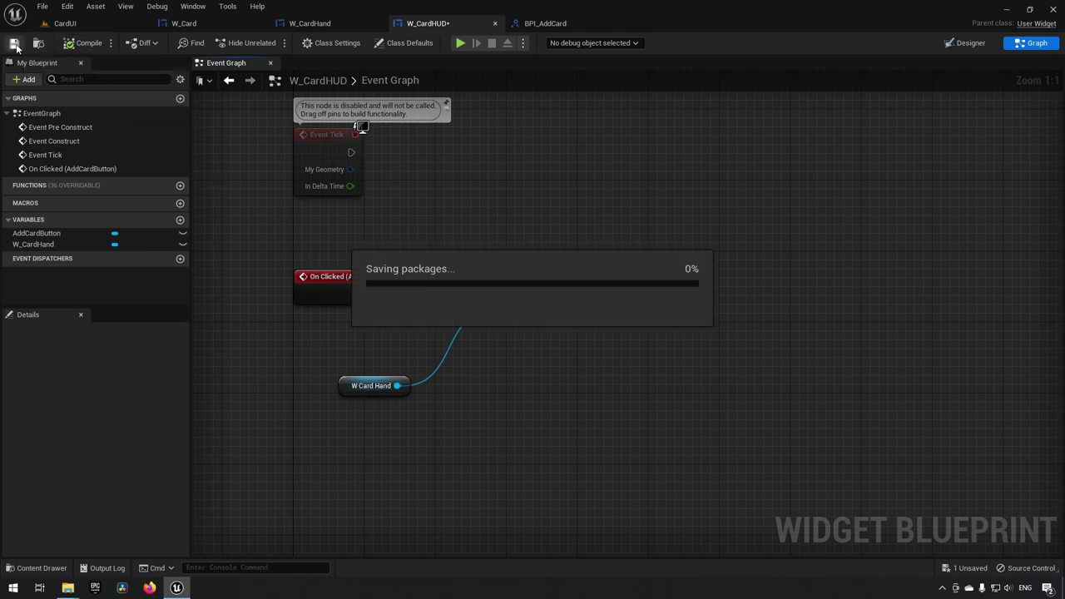
Step: Begin creating a new Blueprints-category asset in the CardUI folder
{"action": "key", "text": "ctrl+space"}
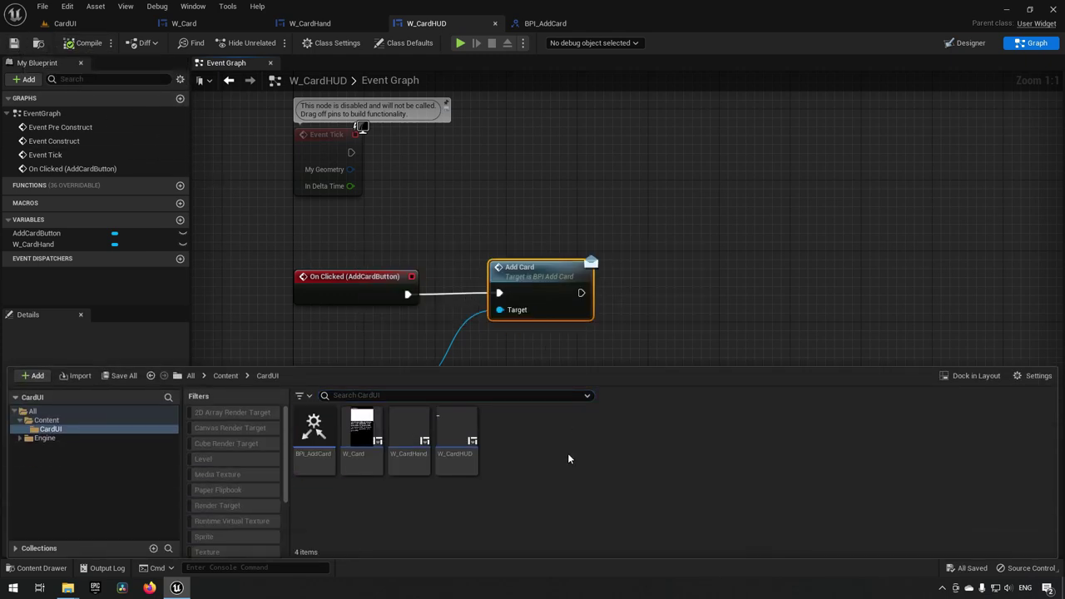
{"action": "right_click", "coordinate": [559, 449]}
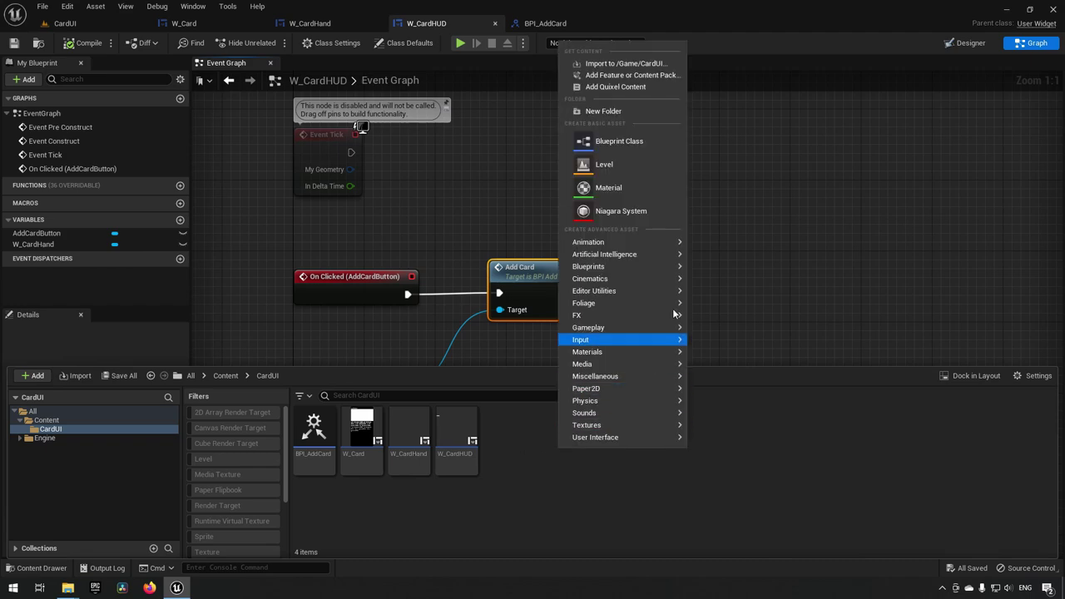
{"action": "mouse_move", "coordinate": [648, 267]}
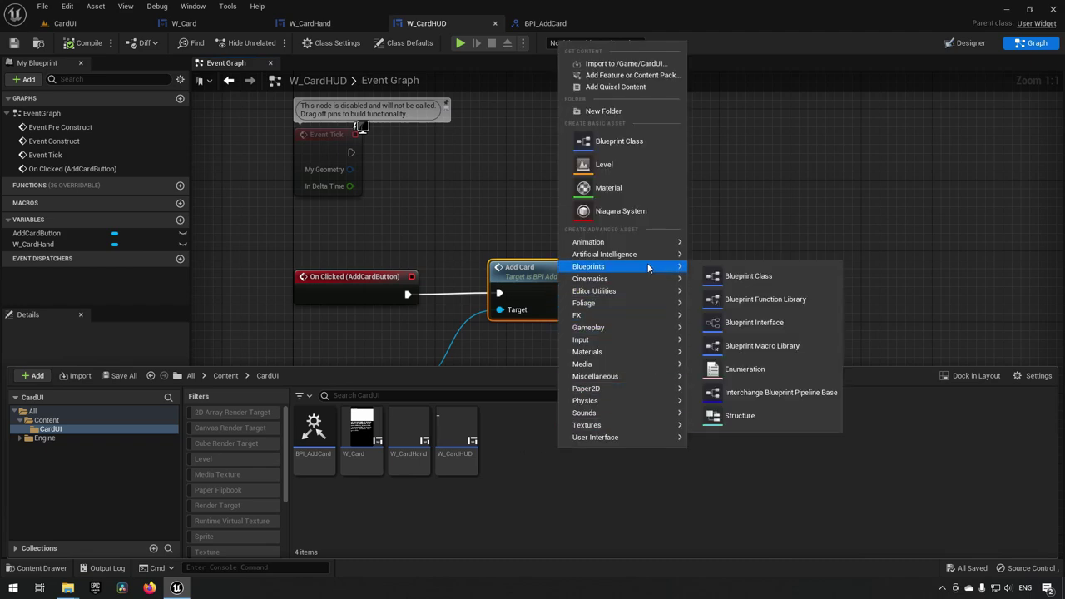
Step: Create a Structure asset named S_CardInfo in the CardUI folder
{"action": "left_click", "coordinate": [749, 414]}
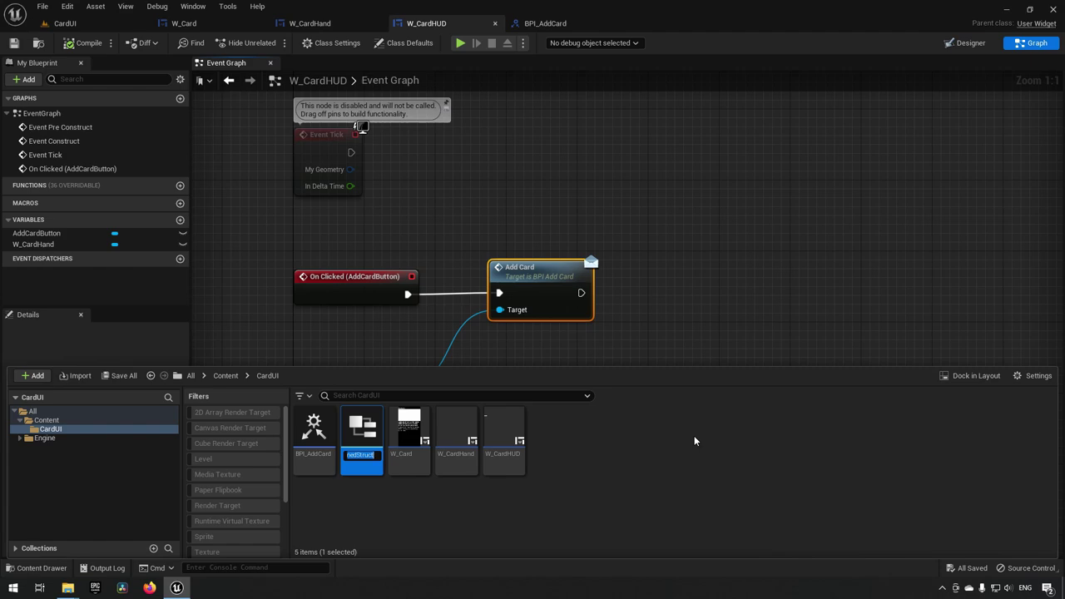
{"action": "type", "text": "S_CardInfo"}
{"action": "key", "text": "Return"}
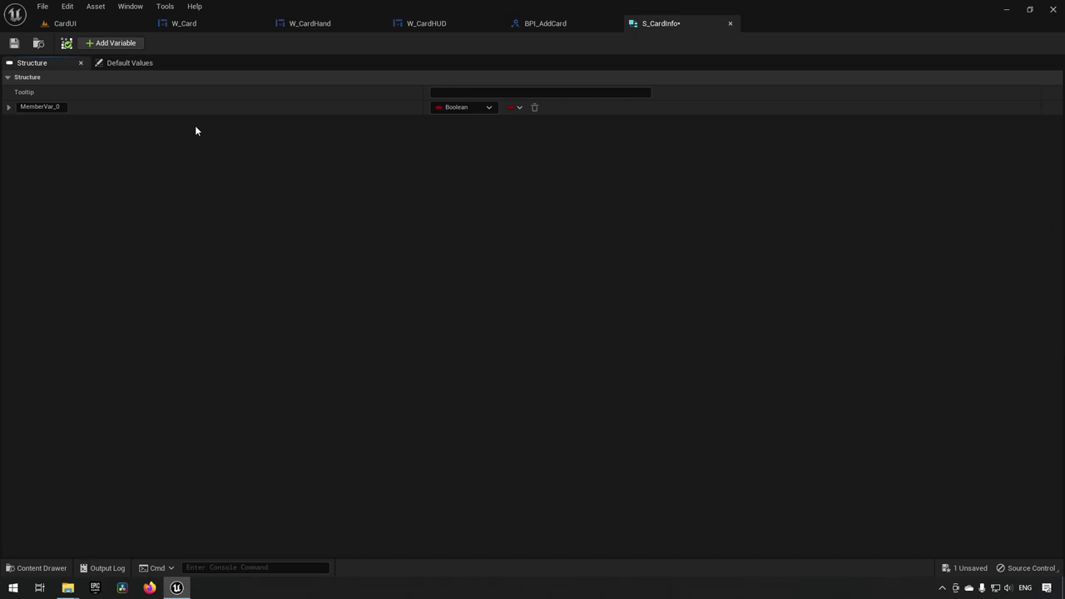
Step: Rename the first member variable of S_CardInfo to CardName and set its type to Text
{"action": "left_click", "coordinate": [61, 108]}
{"action": "key", "text": "ctrl+a"}
{"action": "type", "text": "CardName"}
{"action": "key", "text": "Return"}
{"action": "left_click", "coordinate": [456, 108]}
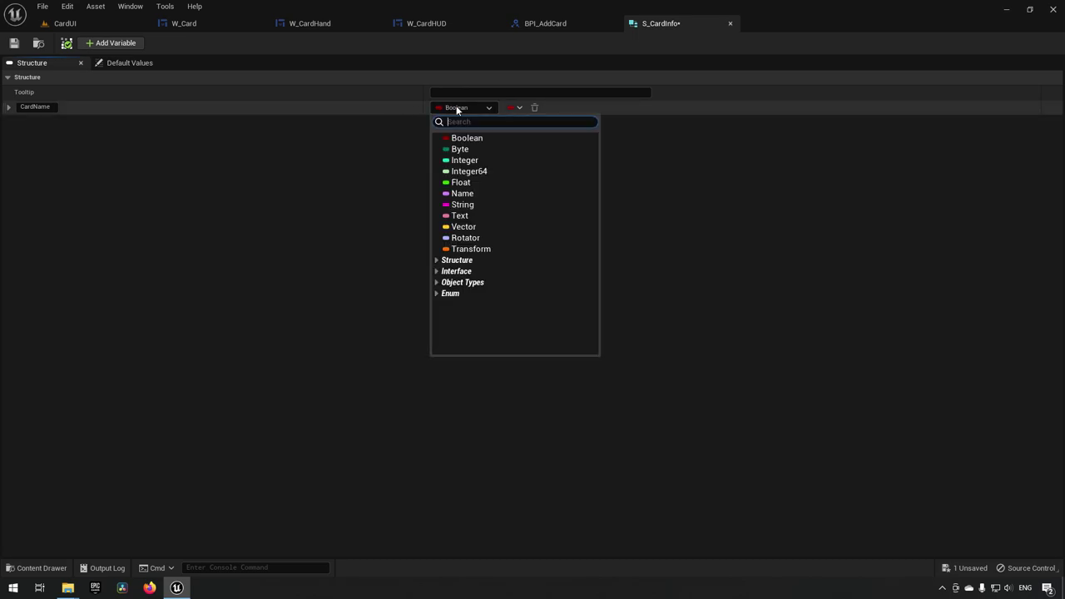
{"action": "left_click", "coordinate": [459, 215]}
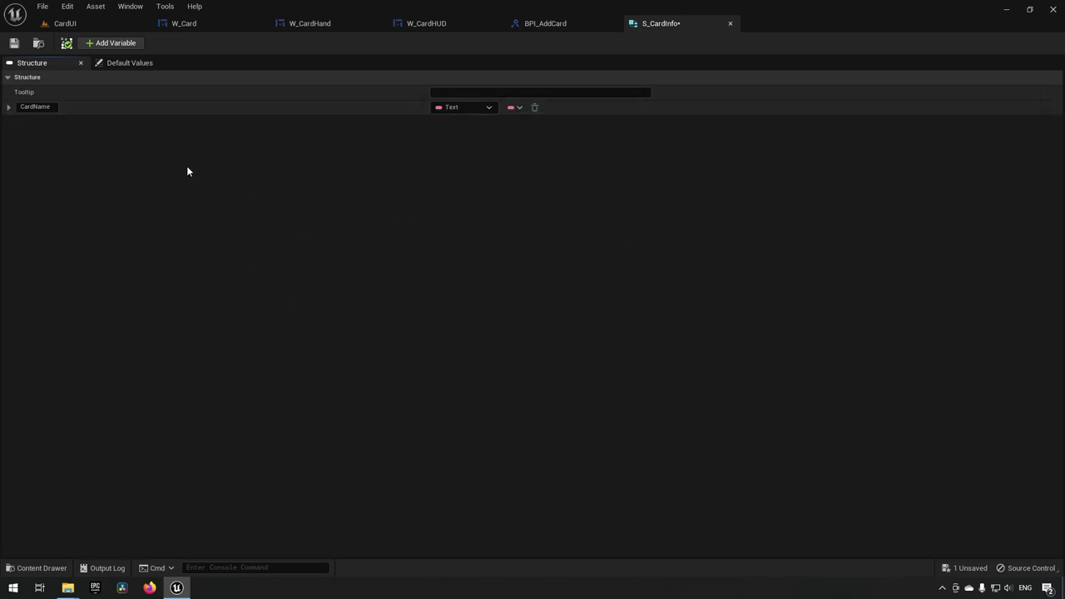
Step: Add a second member variable to the structure and name it Image
{"action": "left_click", "coordinate": [110, 42]}
{"action": "left_click", "coordinate": [60, 121]}
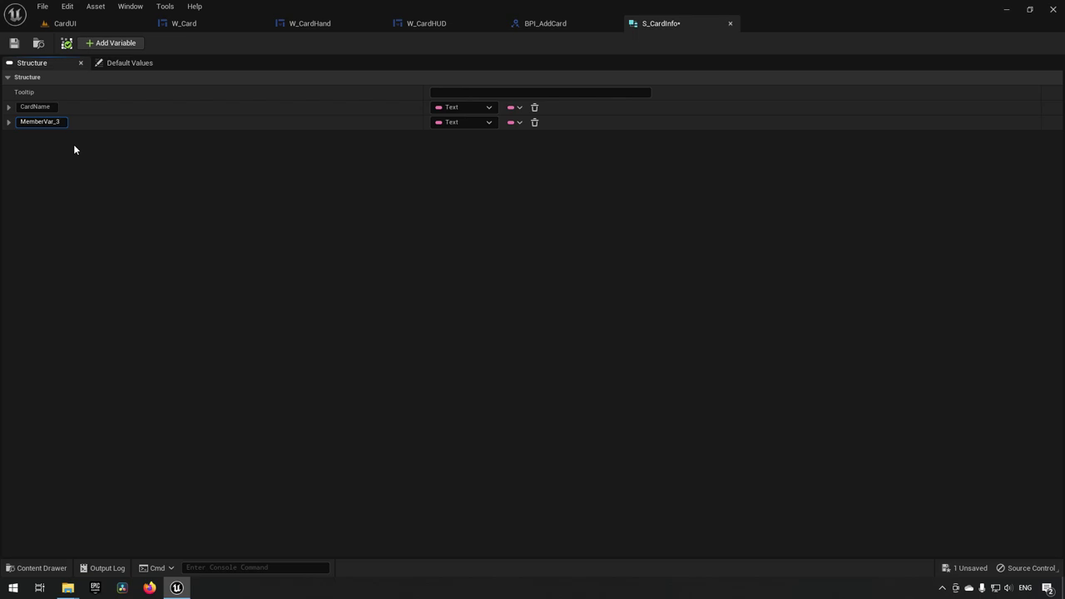
{"action": "key", "text": "ctrl+a"}
{"action": "type", "text": "Image"}
{"action": "left_click", "coordinate": [462, 122]}
{"action": "type", "text": "tex"}
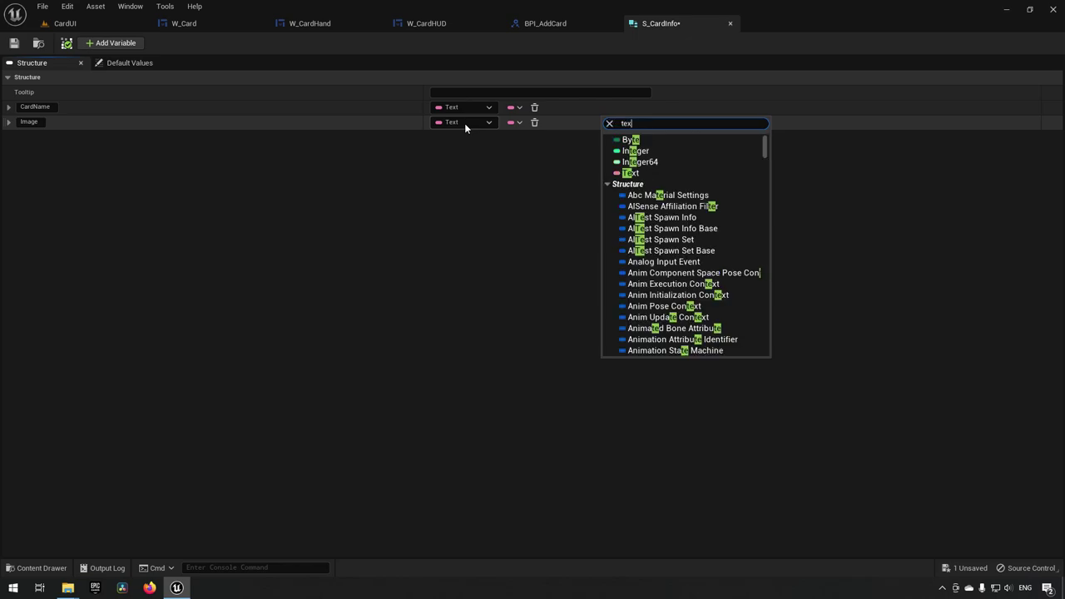
{"action": "type", "text": "ture 2d"}
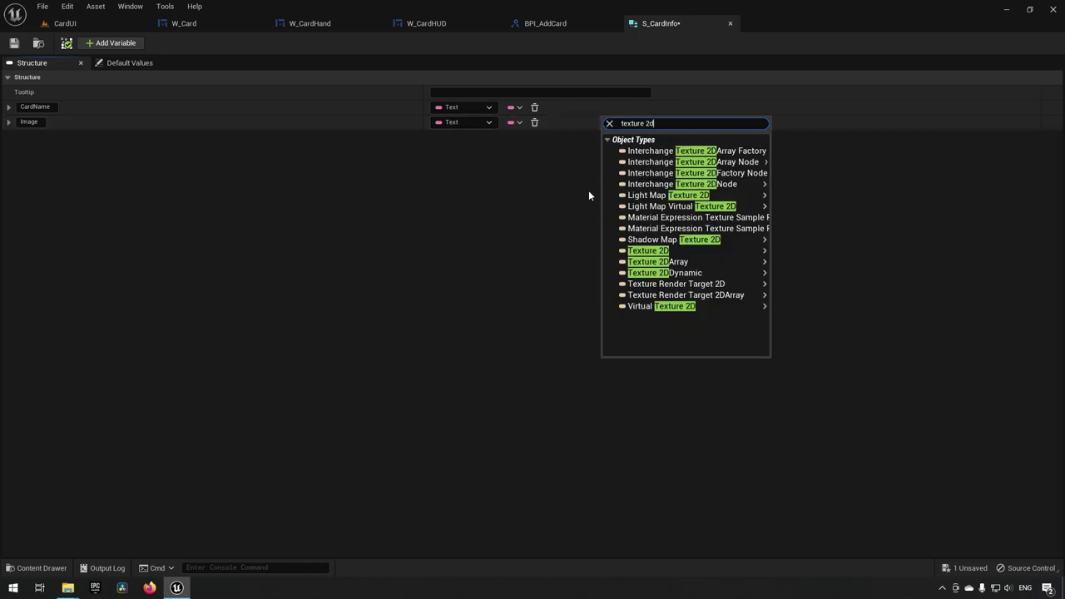
{"action": "mouse_move", "coordinate": [698, 250]}
{"action": "left_click", "coordinate": [782, 252]}
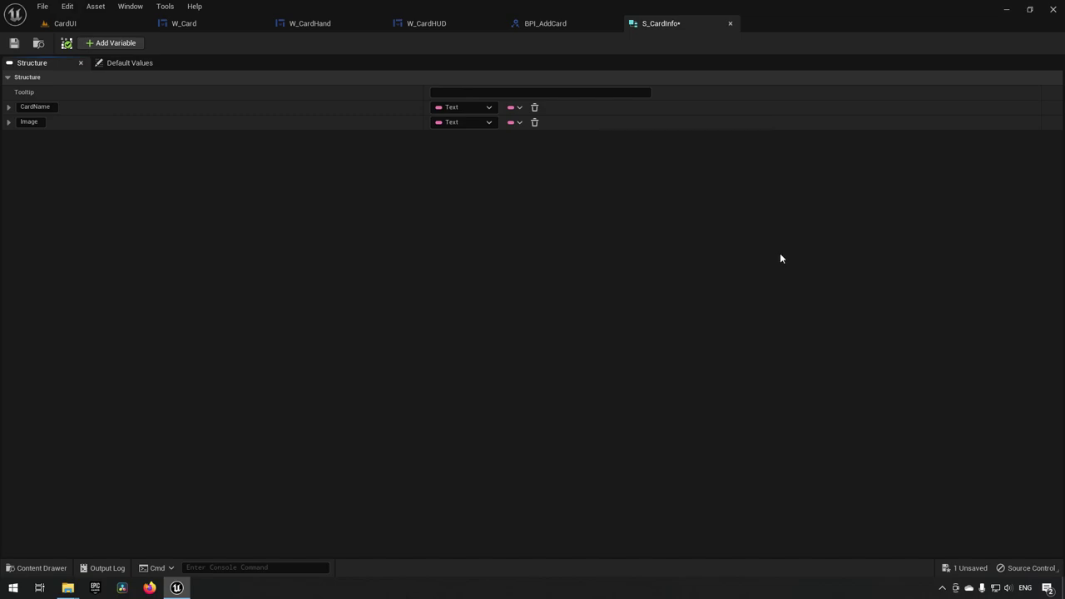
Step: Set the Image variable's type to a Texture 2D object reference
{"action": "left_click", "coordinate": [465, 122]}
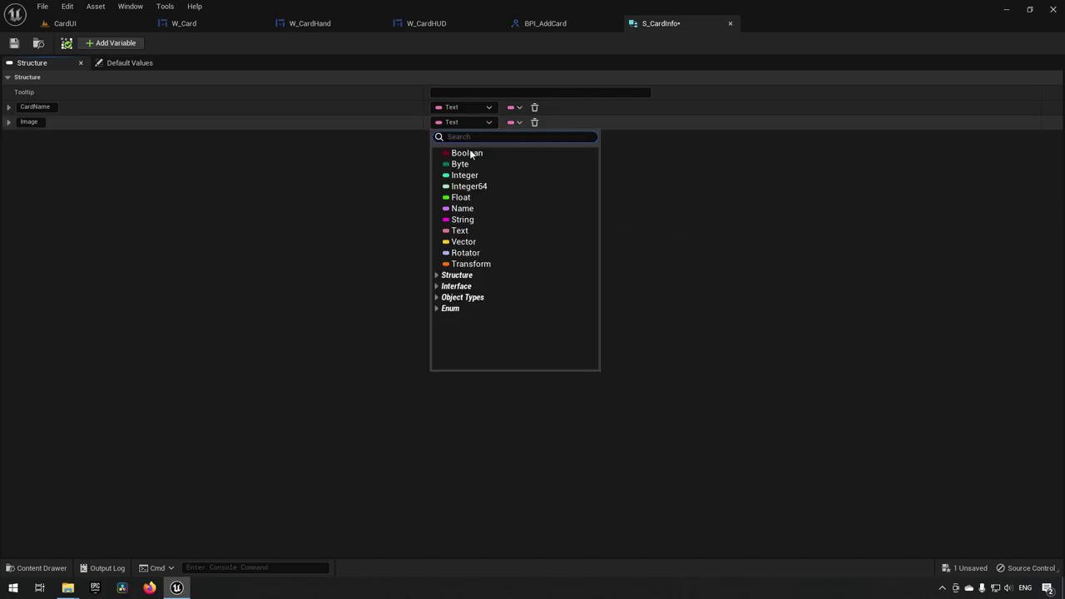
{"action": "type", "text": "texture 2d"}
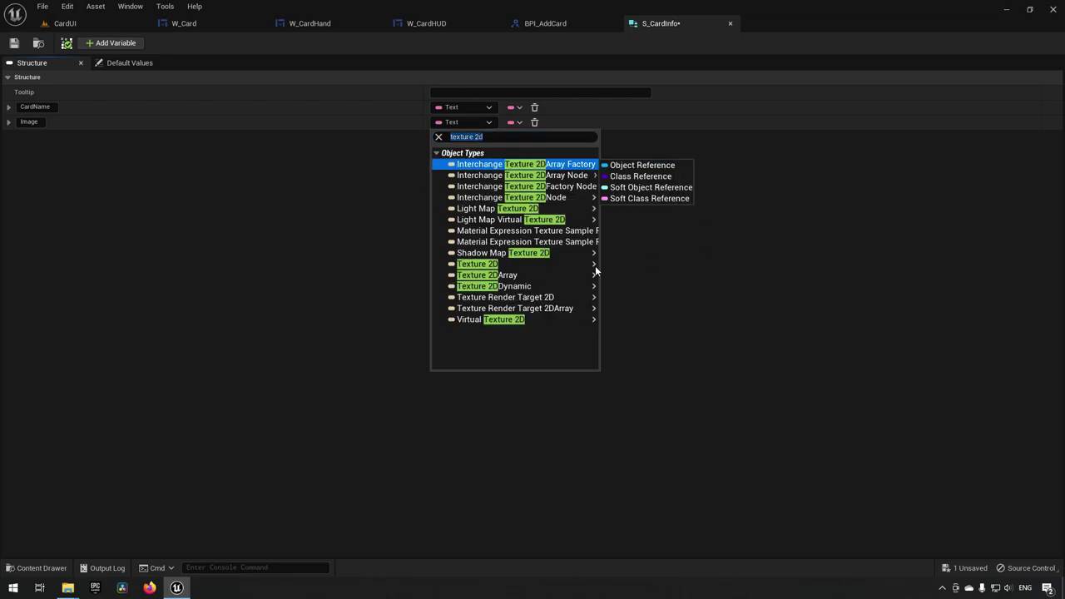
{"action": "left_click", "coordinate": [622, 265]}
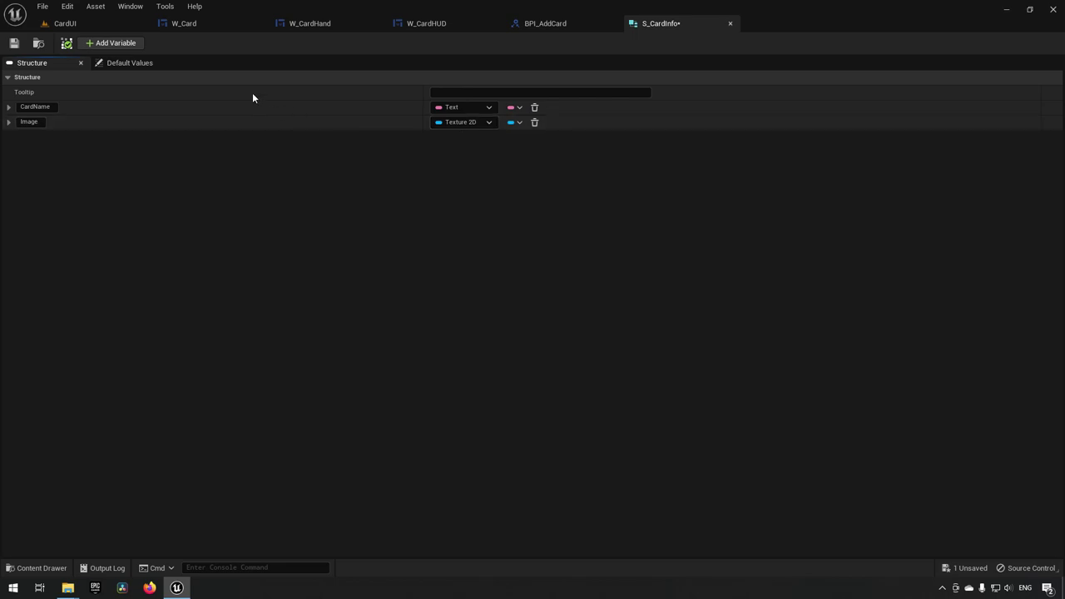
Step: Add a third member variable named Carddescription and set its type to Text
{"action": "left_click", "coordinate": [100, 43]}
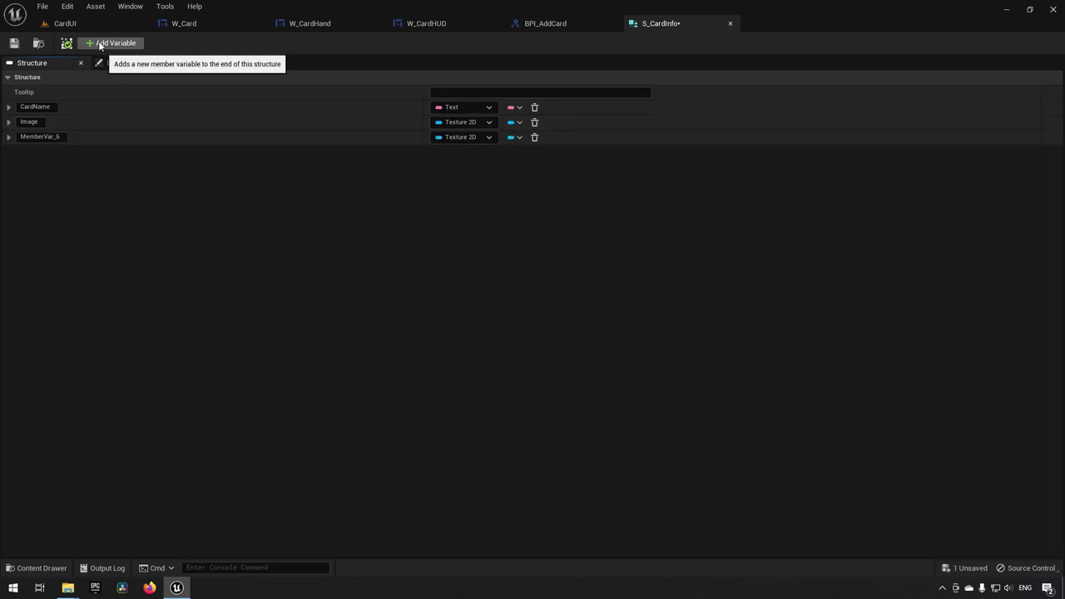
{"action": "left_click", "coordinate": [59, 137]}
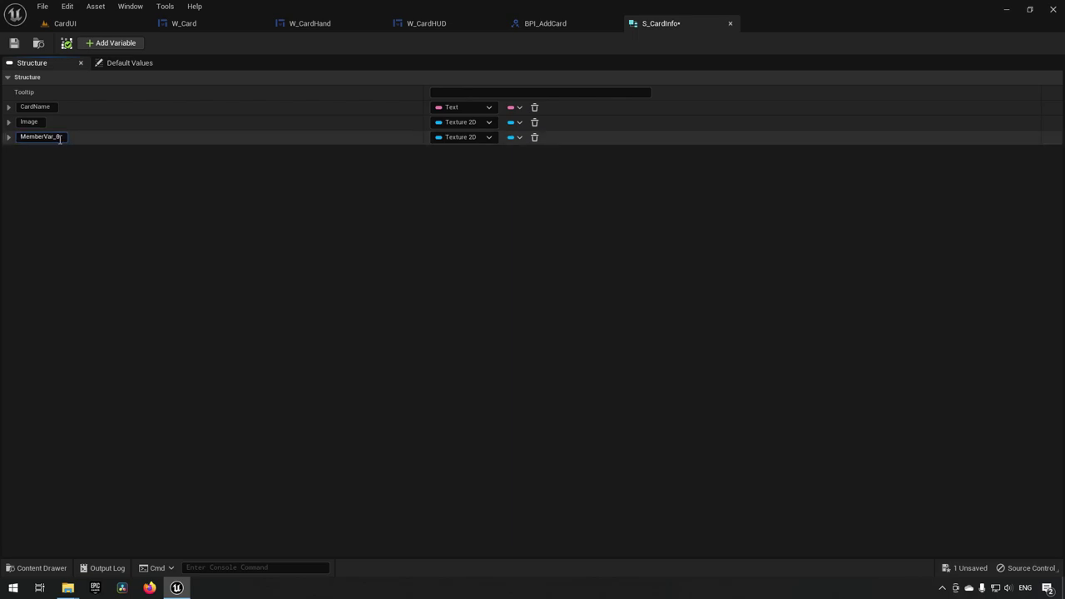
{"action": "key", "text": "ctrl+a"}
{"action": "type", "text": "CardDescription"}
{"action": "key", "text": "Return"}
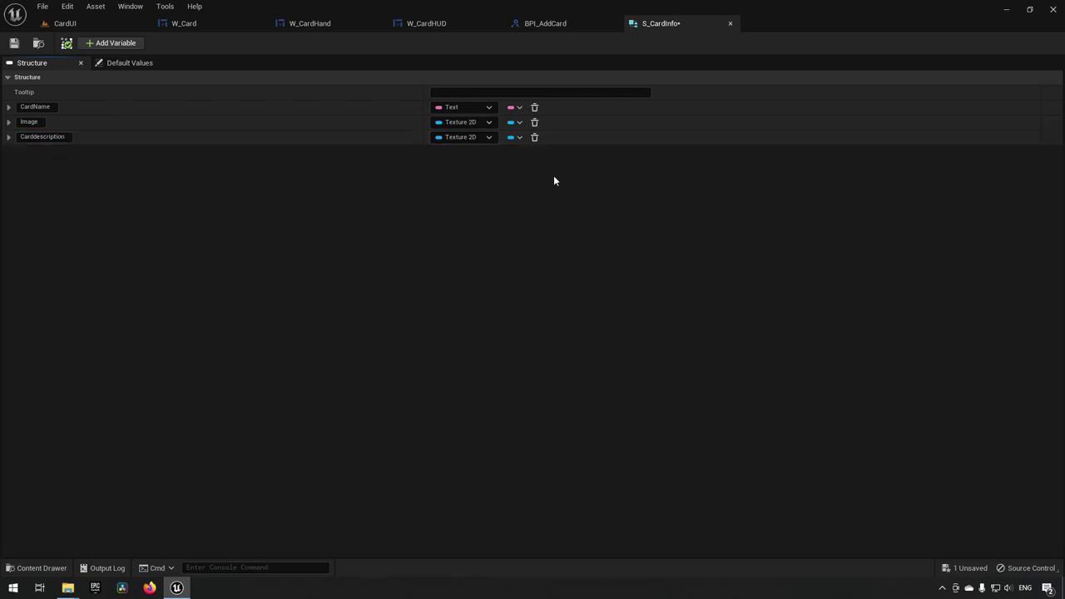
{"action": "left_click", "coordinate": [485, 137]}
{"action": "left_click", "coordinate": [465, 244]}
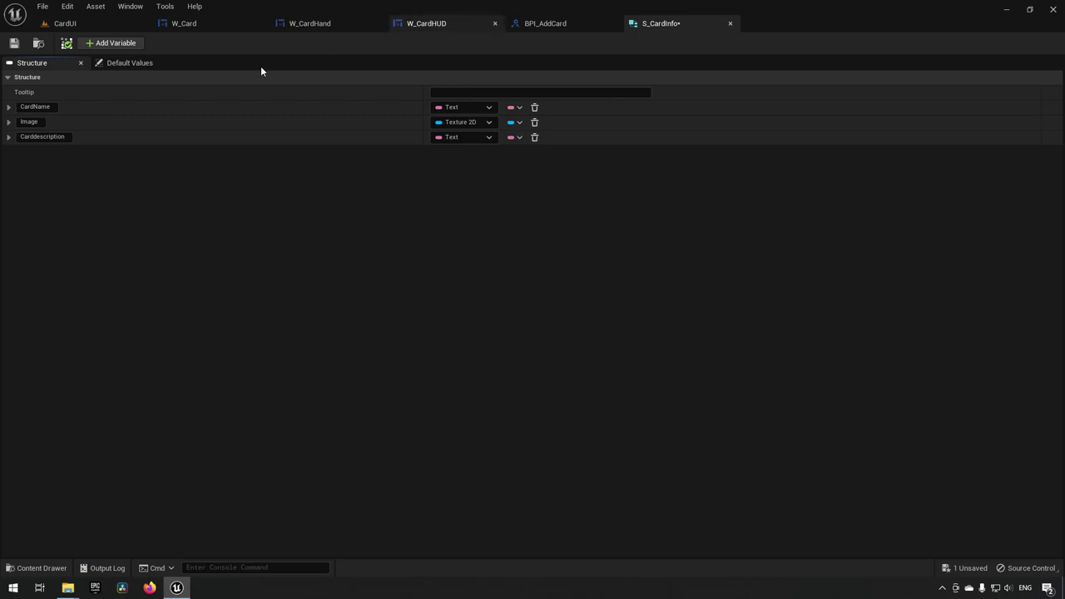
Step: Add a BackgroundColor member variable of type Linear Color, and save and close the S_CardInfo structure
{"action": "left_click", "coordinate": [108, 45]}
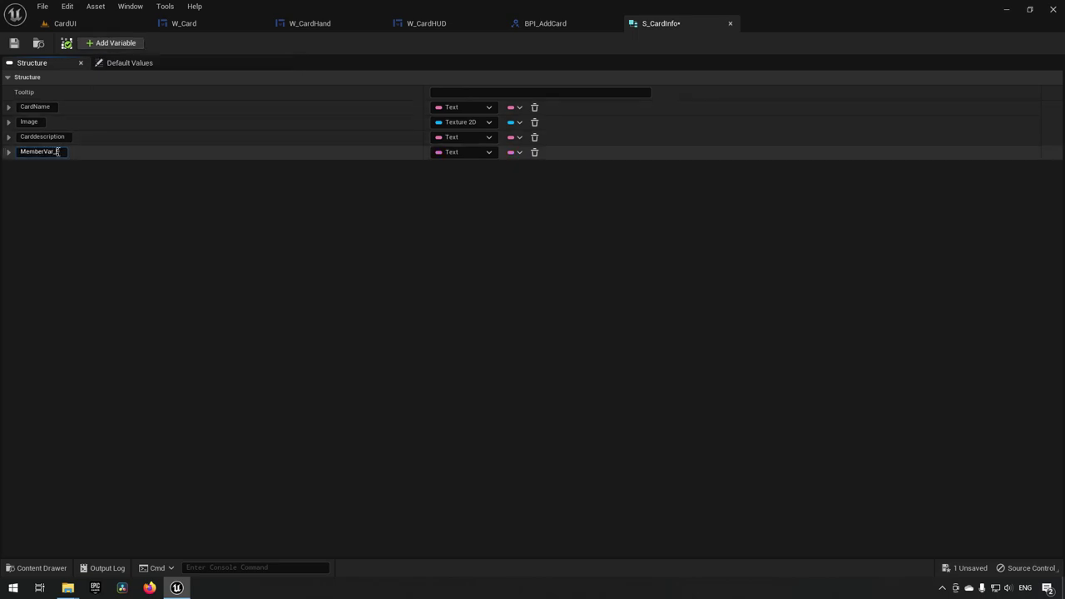
{"action": "key", "text": "ctrl+a"}
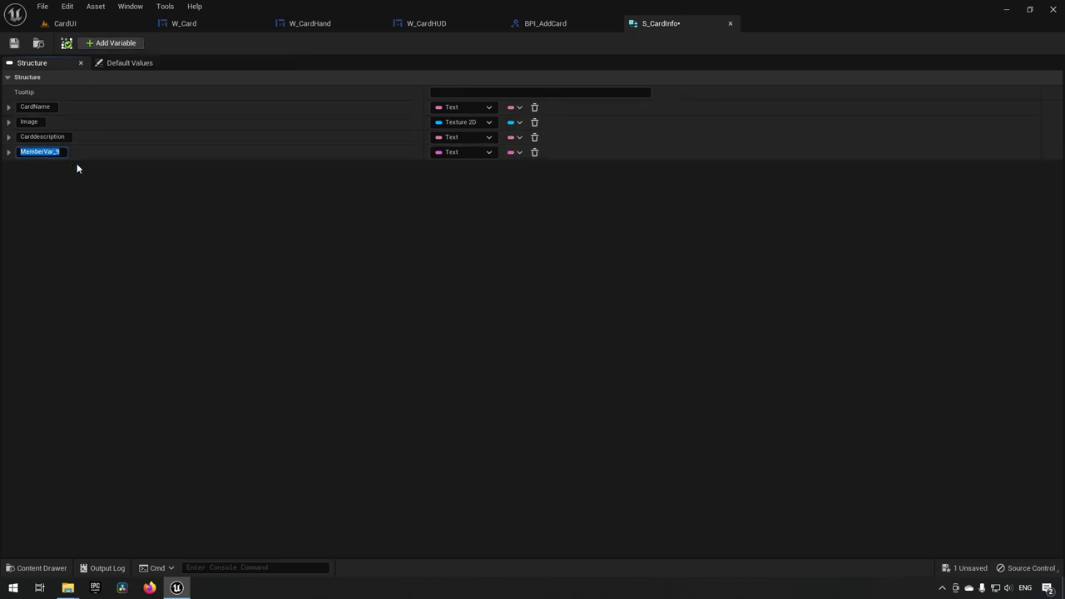
{"action": "type", "text": "BackgroundColor"}
{"action": "key", "text": "Return"}
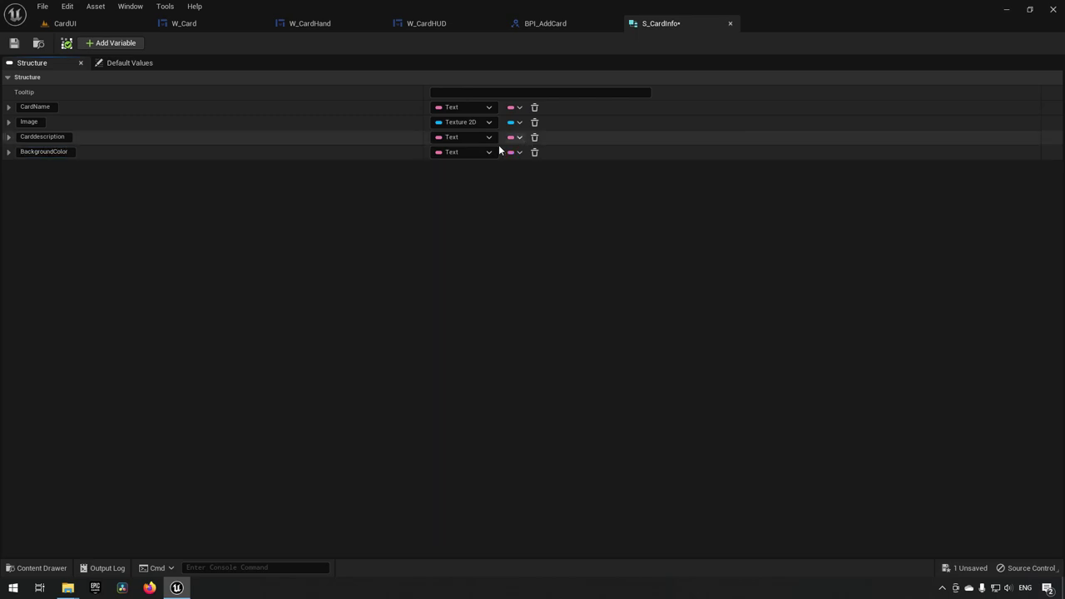
{"action": "left_click", "coordinate": [468, 153]}
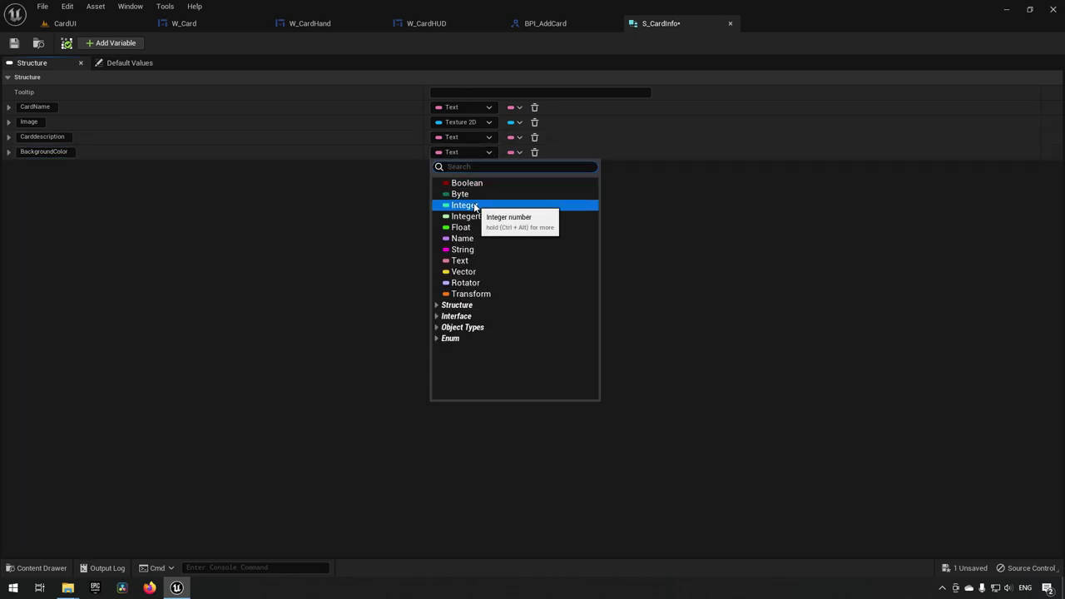
{"action": "type", "text": "linear color"}
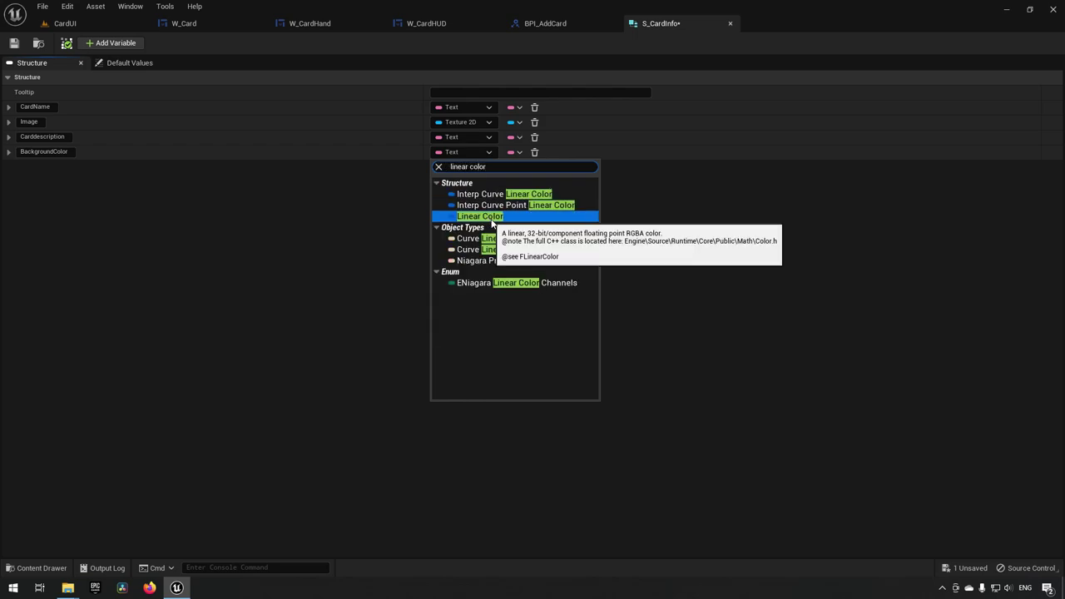
{"action": "left_click", "coordinate": [490, 216]}
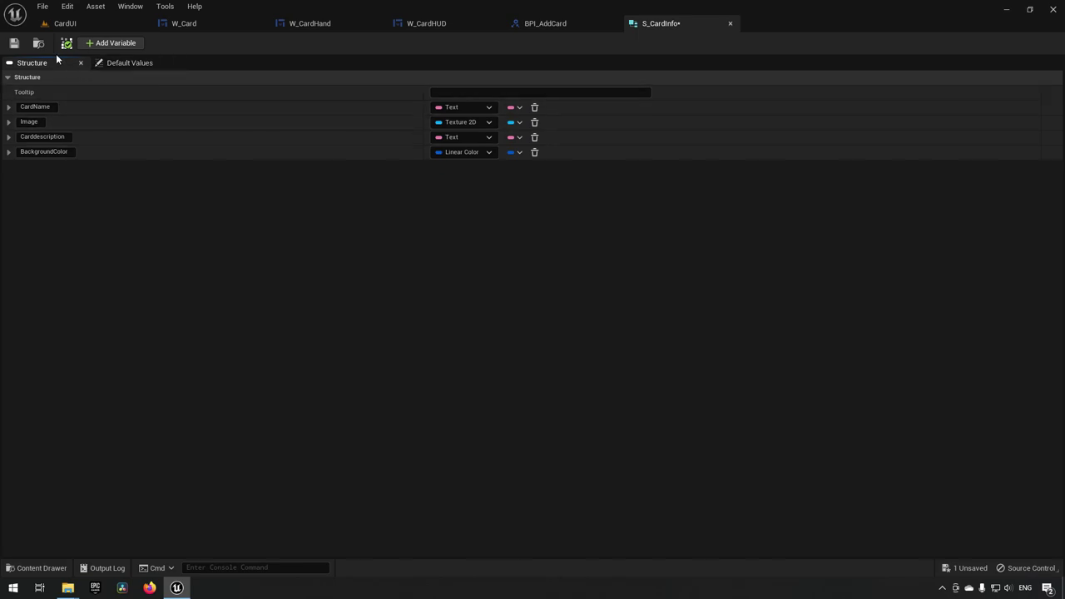
{"action": "left_click", "coordinate": [14, 42]}
{"action": "left_click", "coordinate": [730, 23]}
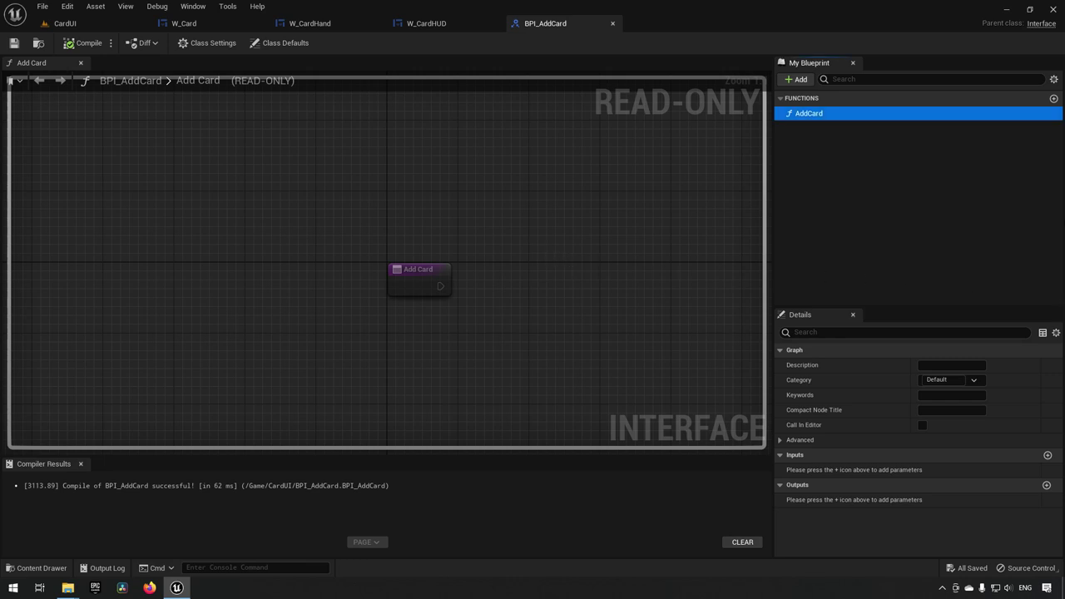
Step: Add an input named CardInfo of type S Card Info to the AddCard interface function, and compile and save BPI_AddCard
{"action": "left_click", "coordinate": [1045, 455]}
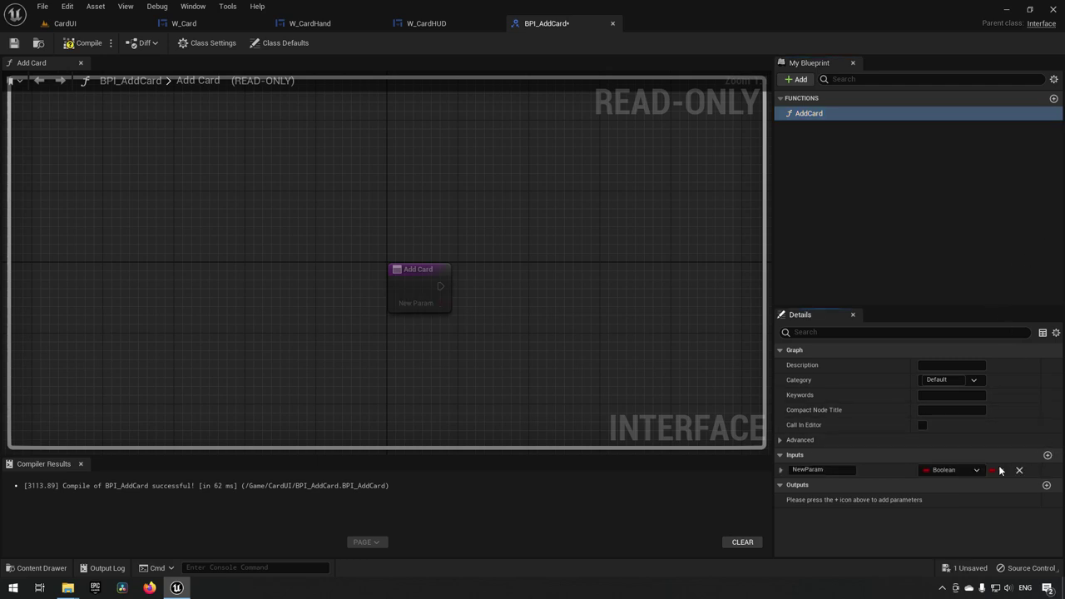
{"action": "left_click", "coordinate": [950, 471]}
{"action": "type", "text": "s_card"}
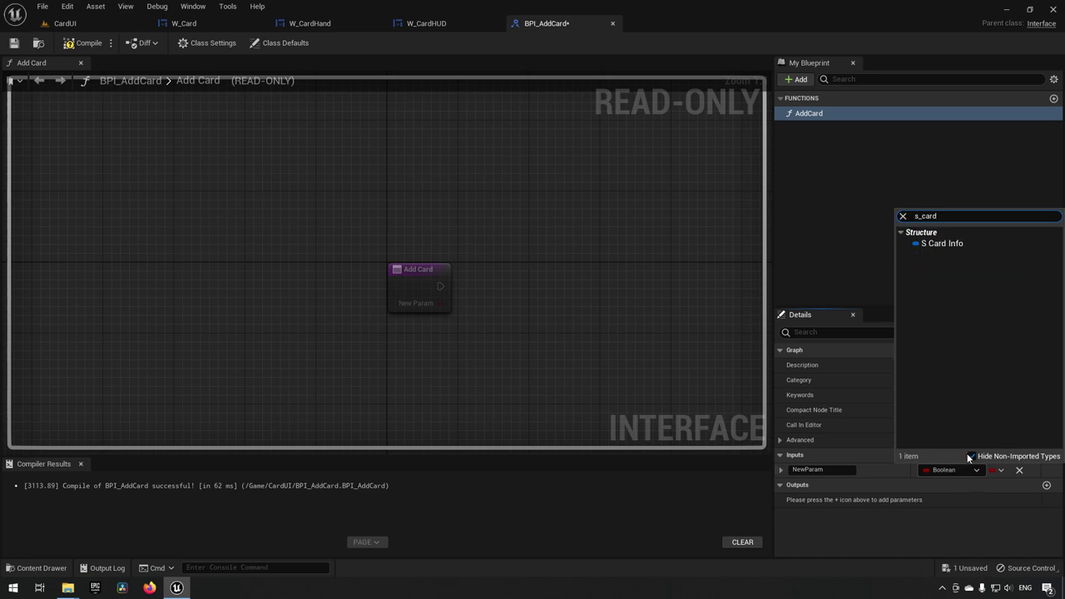
{"action": "left_click", "coordinate": [948, 244]}
{"action": "double_click", "coordinate": [834, 469]}
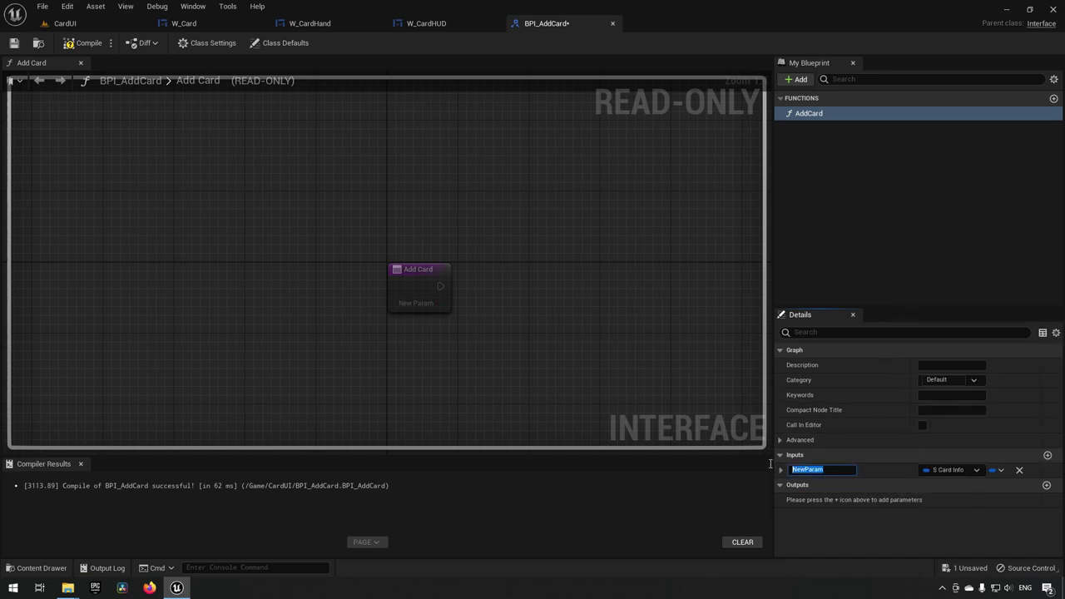
{"action": "type", "text": "CardInfo"}
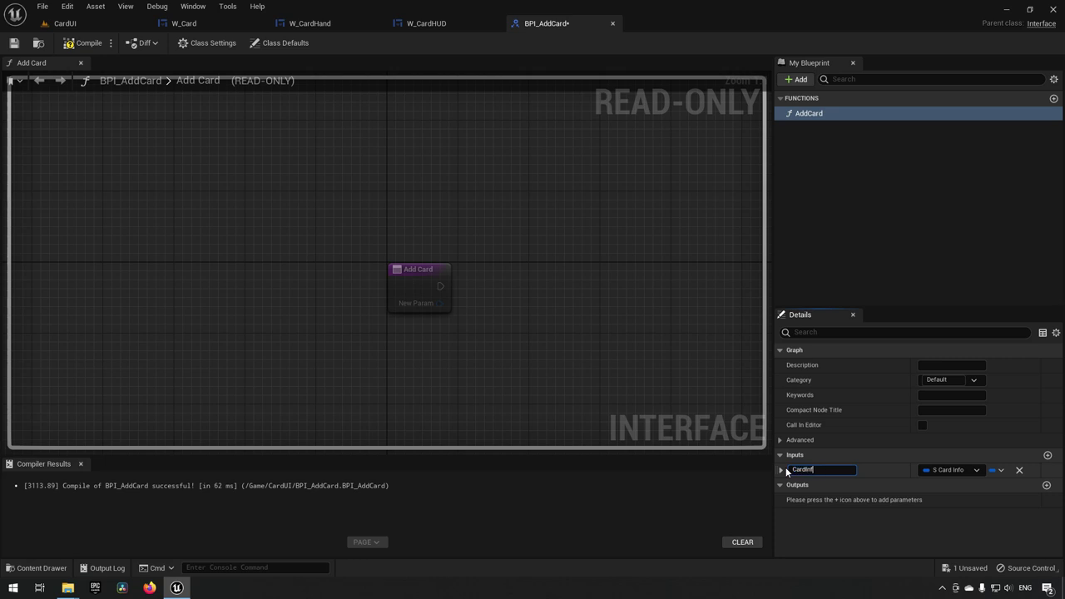
{"action": "key", "text": "Return"}
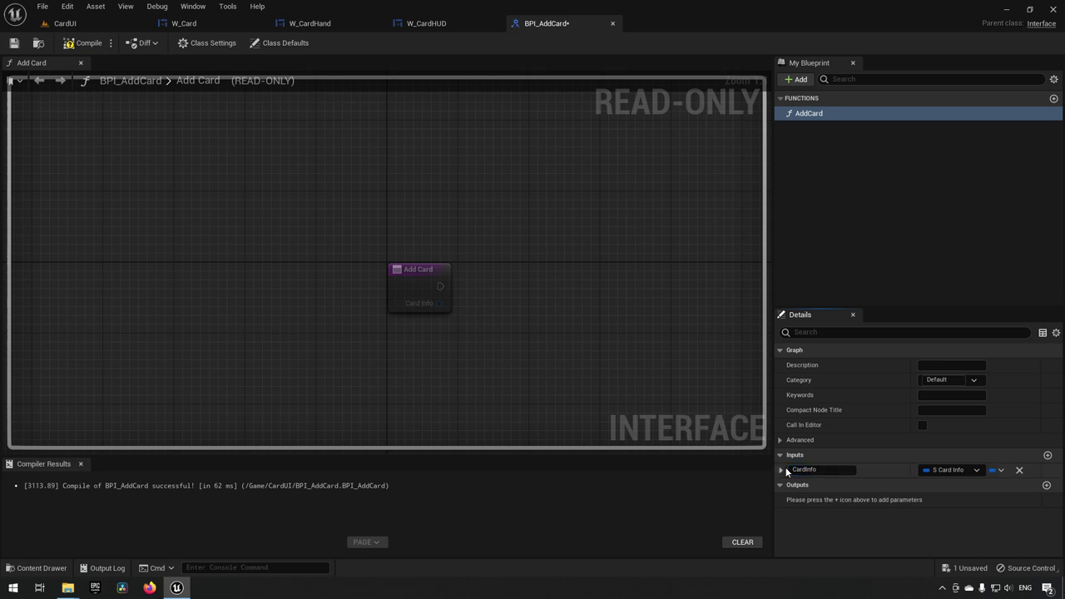
{"action": "left_click", "coordinate": [83, 42]}
{"action": "left_click", "coordinate": [15, 45]}
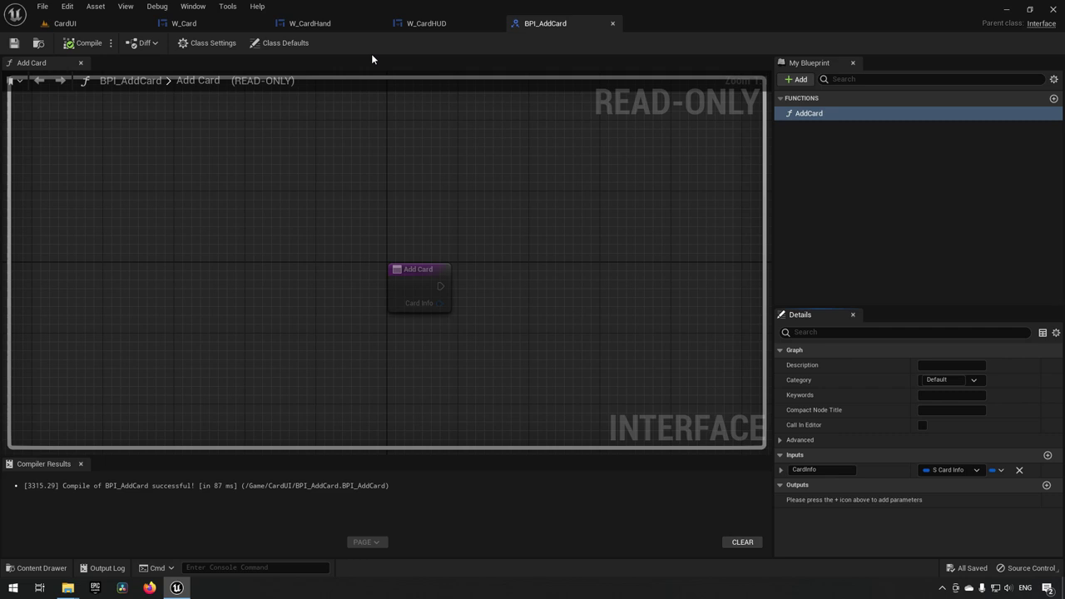
Step: Check the Card Info input on the Add Card node in the W_CardHUD event graph
{"action": "left_click", "coordinate": [431, 26]}
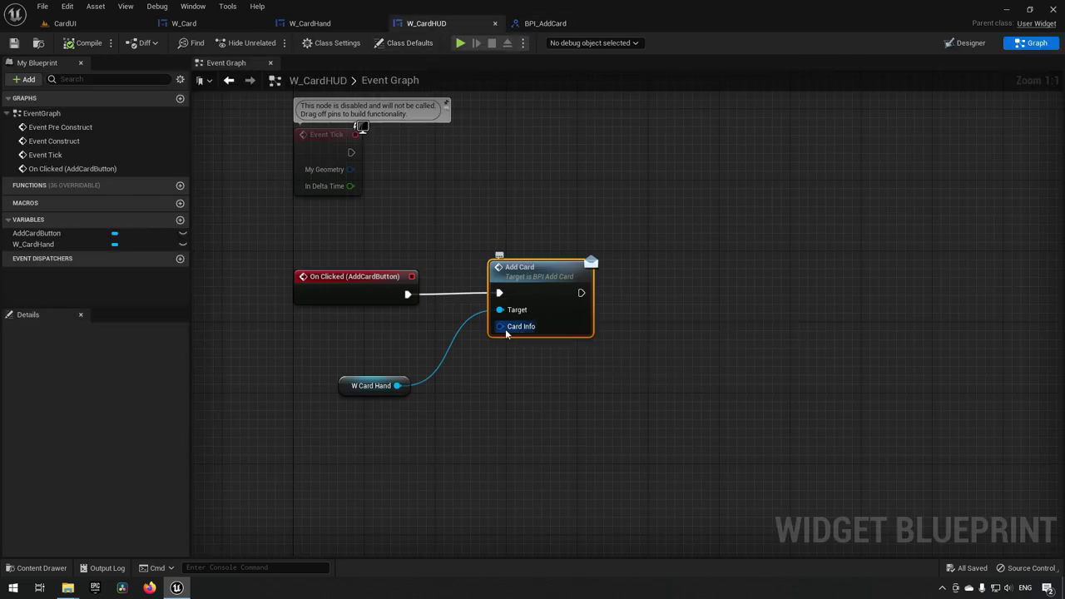
{"action": "right_click_drag", "start_coordinate": [494, 356], "coordinate": [523, 358]}
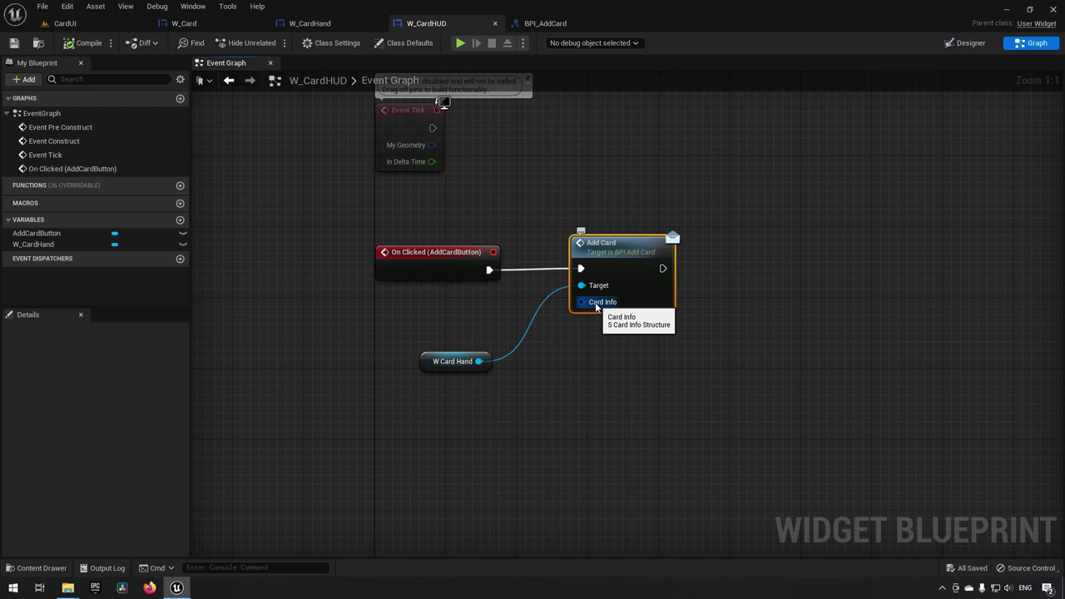
{"action": "left_click", "coordinate": [615, 381]}
Step: Create a data table in the CardUI folder with S_CardInfo as its row structure and name it DT_Cards
{"action": "key", "text": "ctrl+space"}
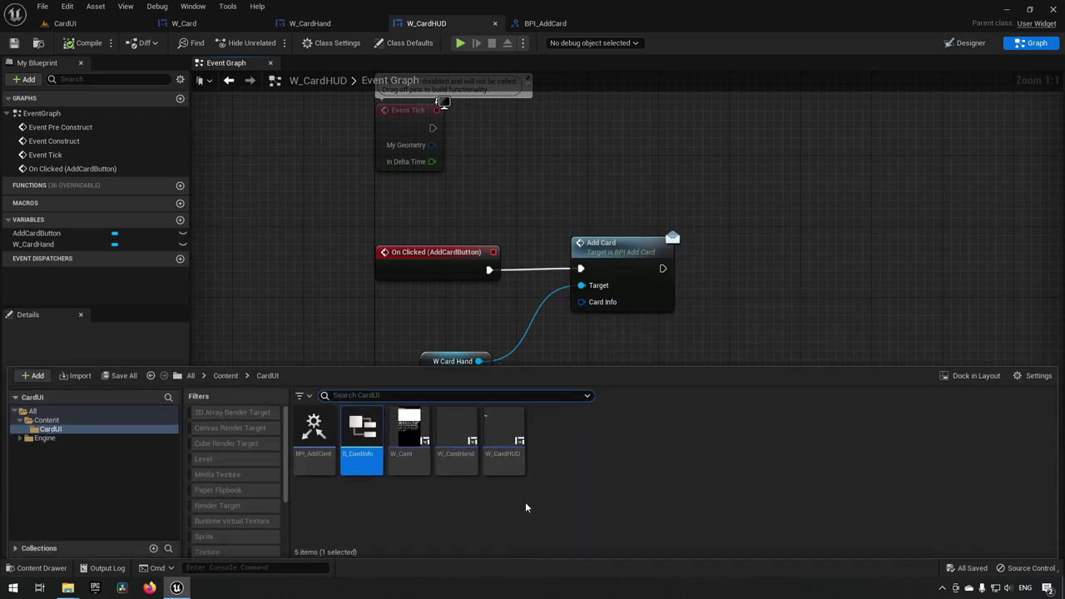
{"action": "left_click", "coordinate": [570, 471]}
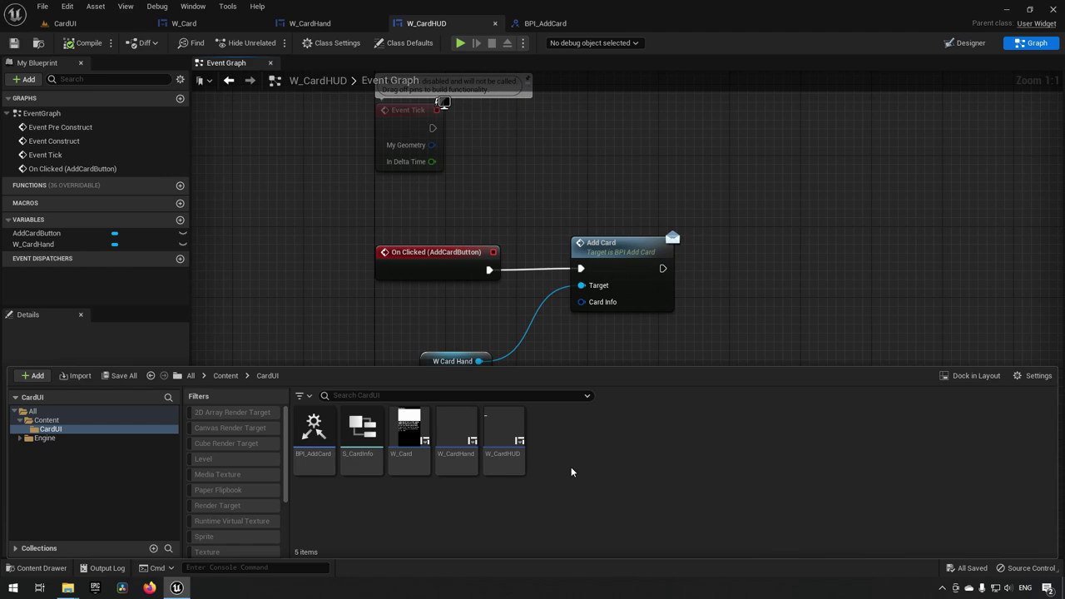
{"action": "right_click", "coordinate": [570, 471]}
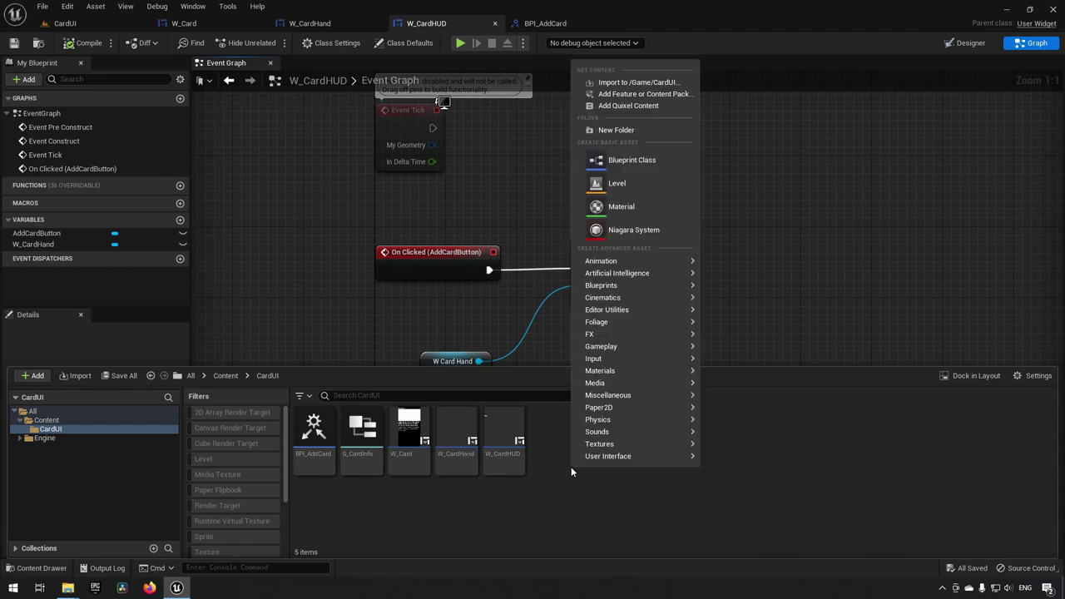
{"action": "mouse_move", "coordinate": [653, 394]}
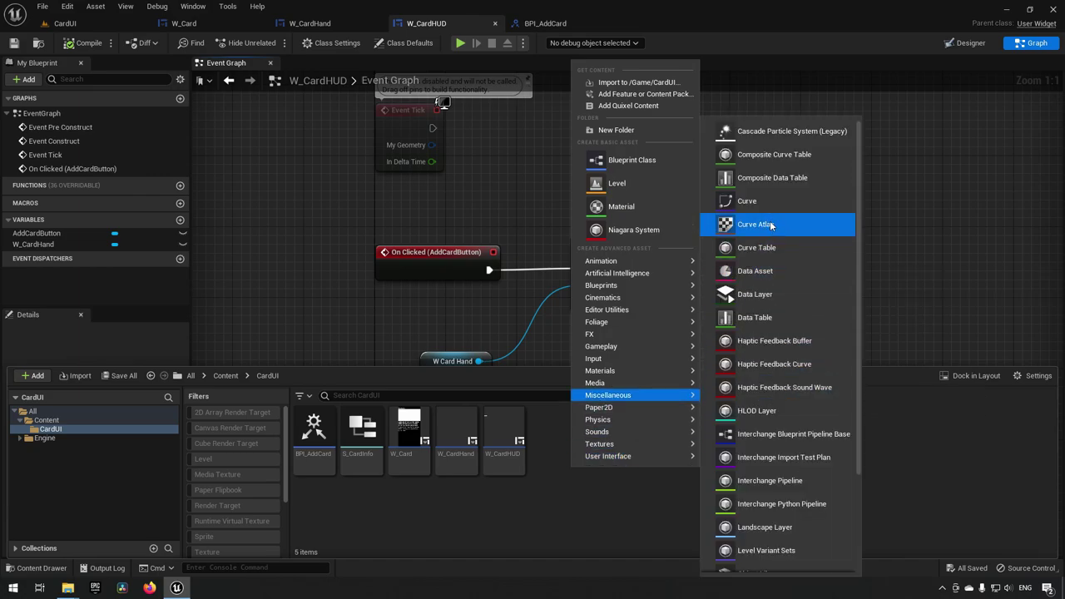
{"action": "left_click", "coordinate": [779, 318]}
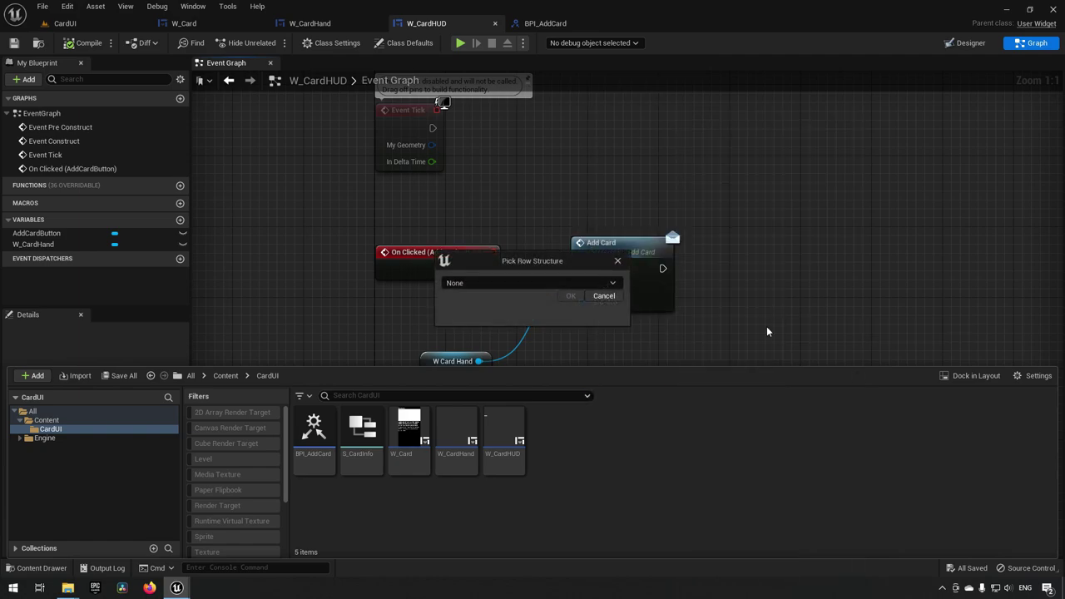
{"action": "left_click", "coordinate": [503, 282]}
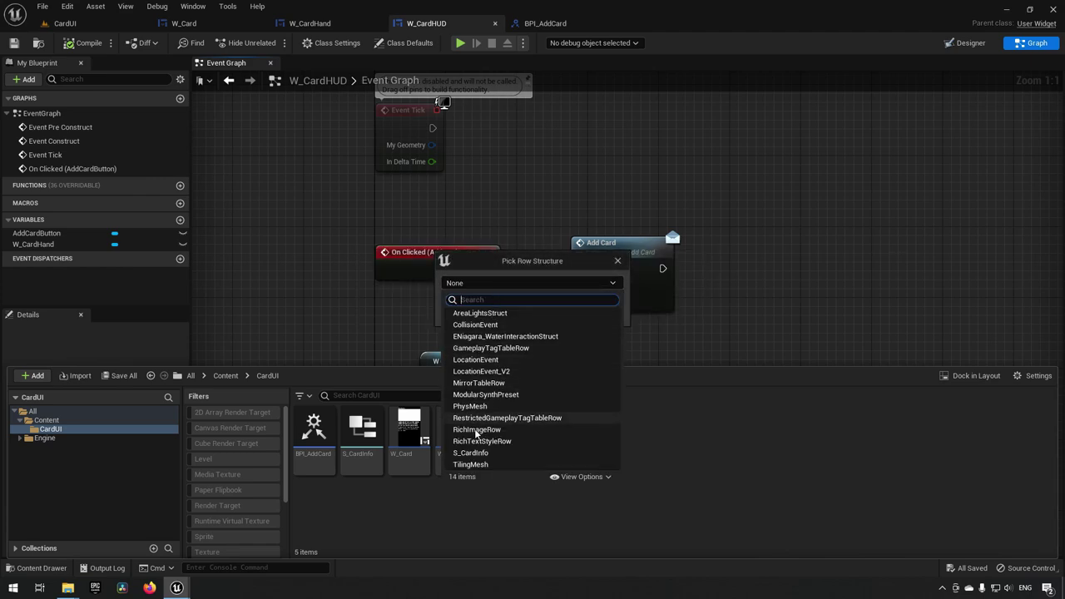
{"action": "left_click", "coordinate": [484, 455]}
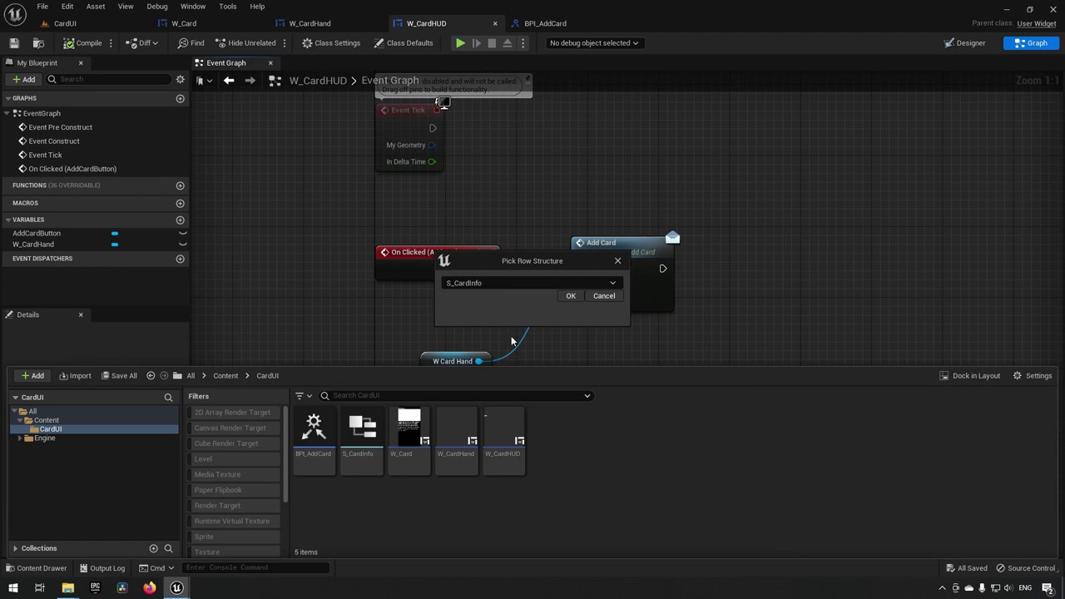
{"action": "left_click", "coordinate": [571, 296]}
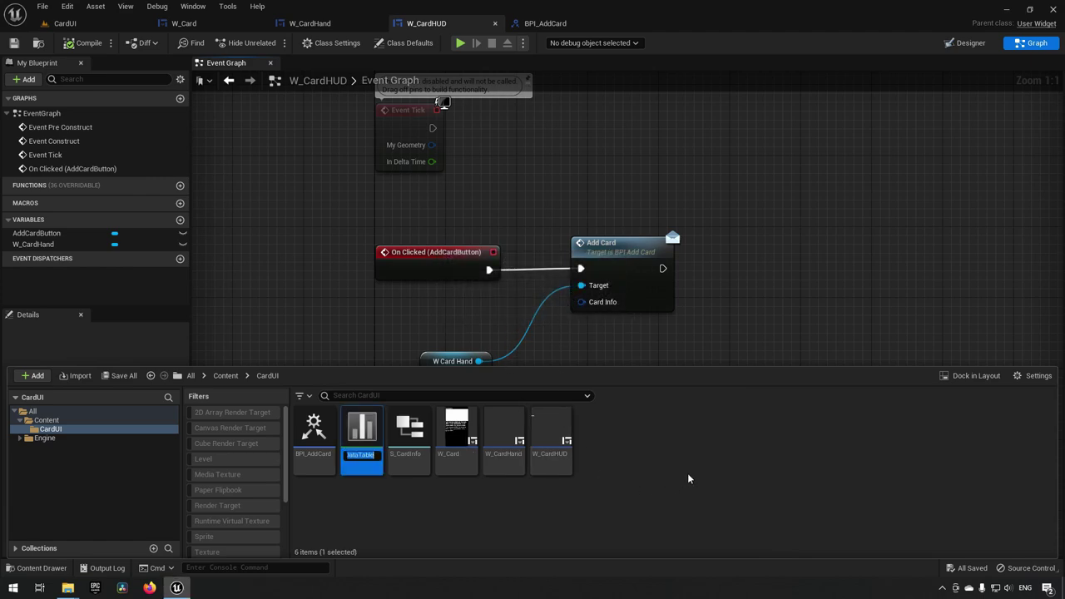
{"action": "type", "text": "DT_Cards"}
{"action": "key", "text": "Return"}
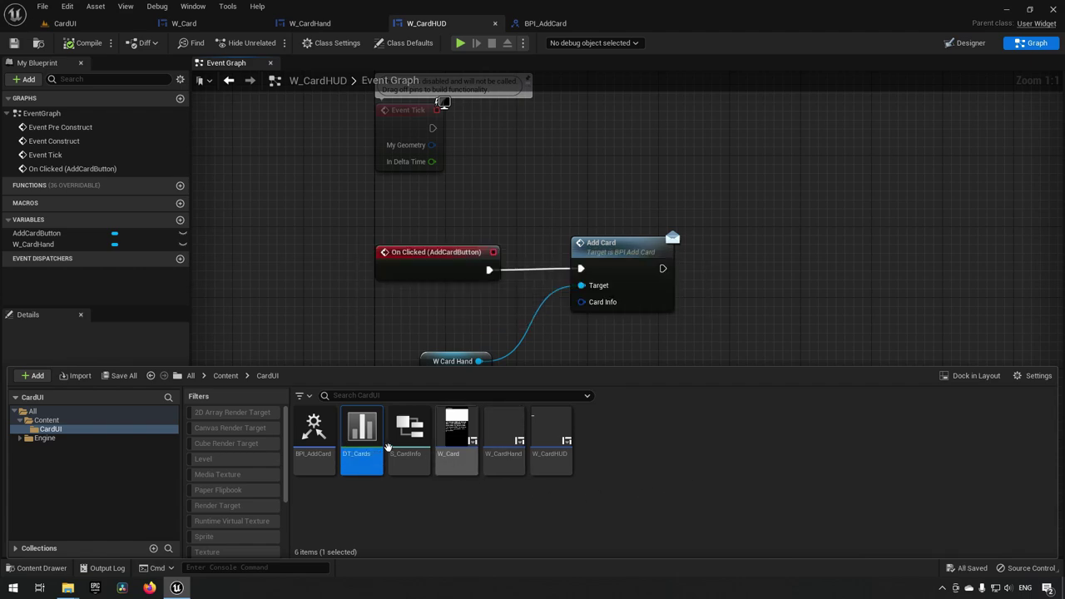
Step: Open the DT_Cards data table and add four new rows
{"action": "double_click", "coordinate": [364, 429]}
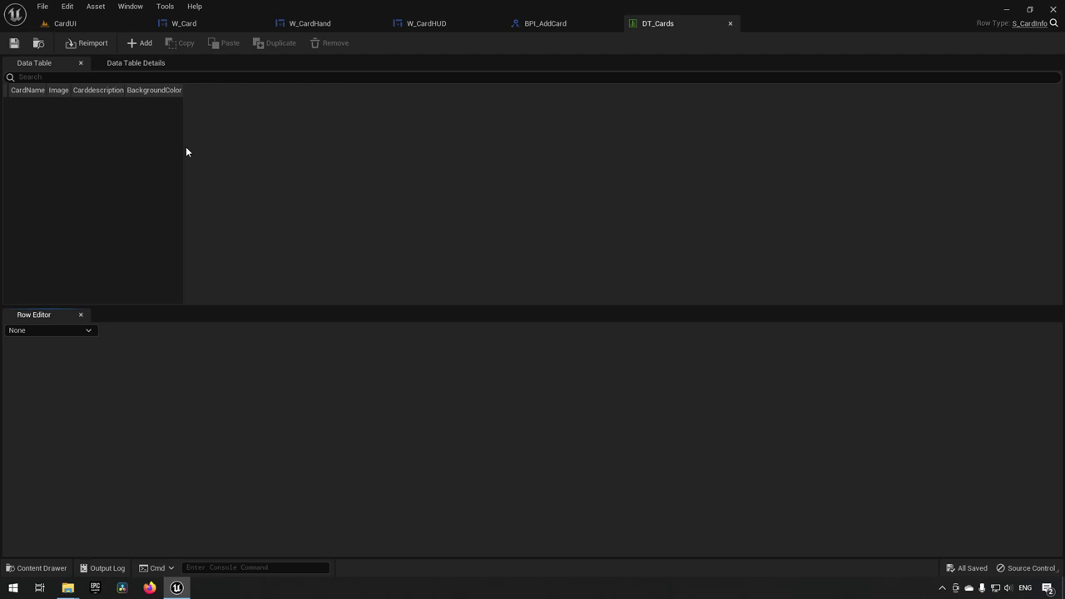
{"action": "left_click", "coordinate": [136, 43]}
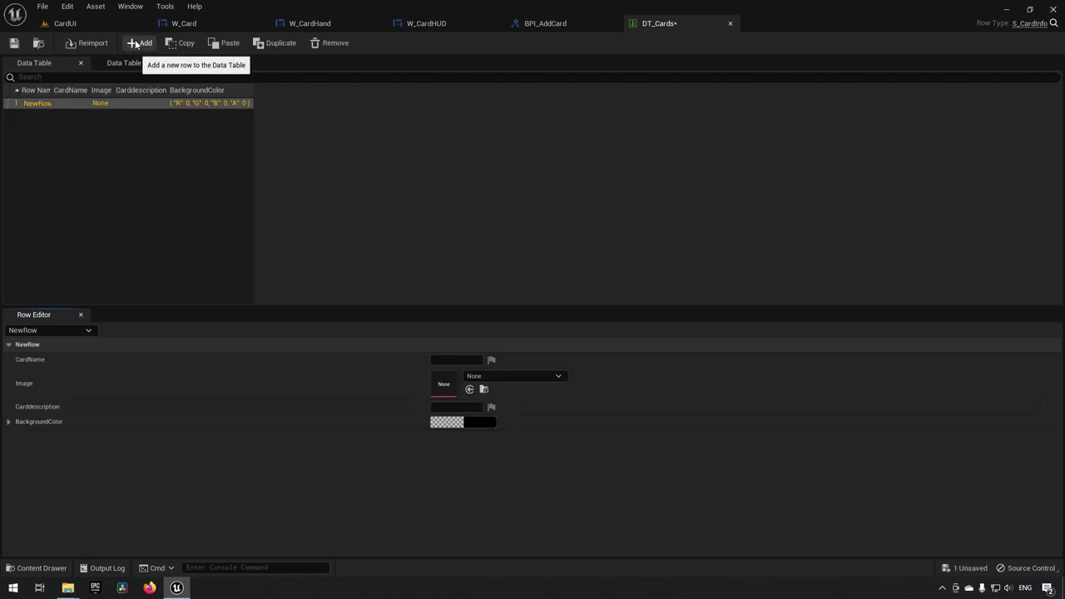
{"action": "left_click", "coordinate": [136, 43]}
{"action": "left_click", "coordinate": [136, 43]}
{"action": "left_click", "coordinate": [136, 43]}
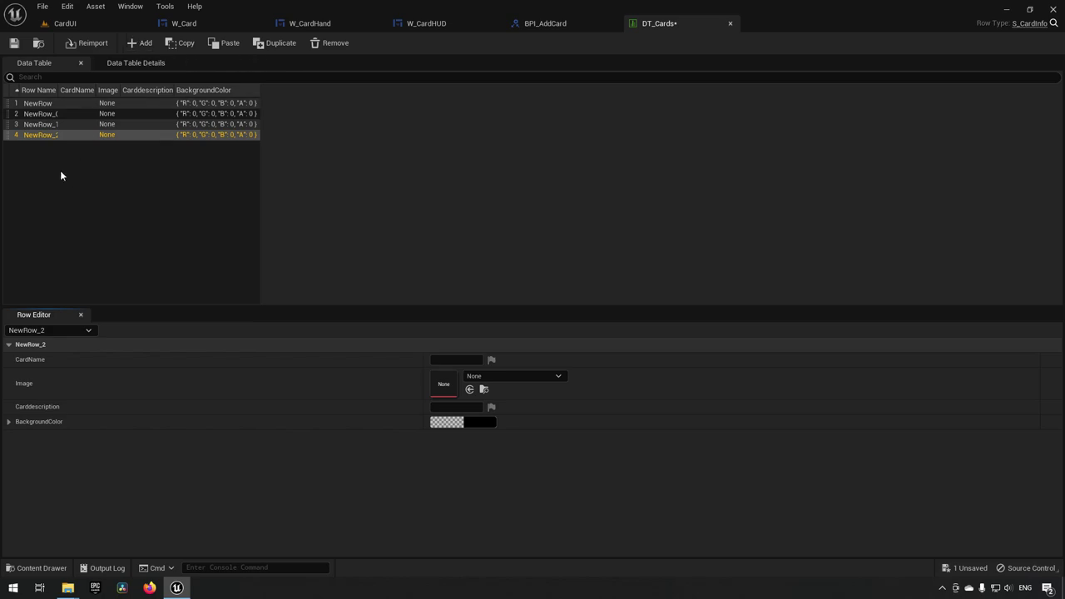
Step: Rename the first row of the data table as BlueCard
{"action": "left_click", "coordinate": [35, 104]}
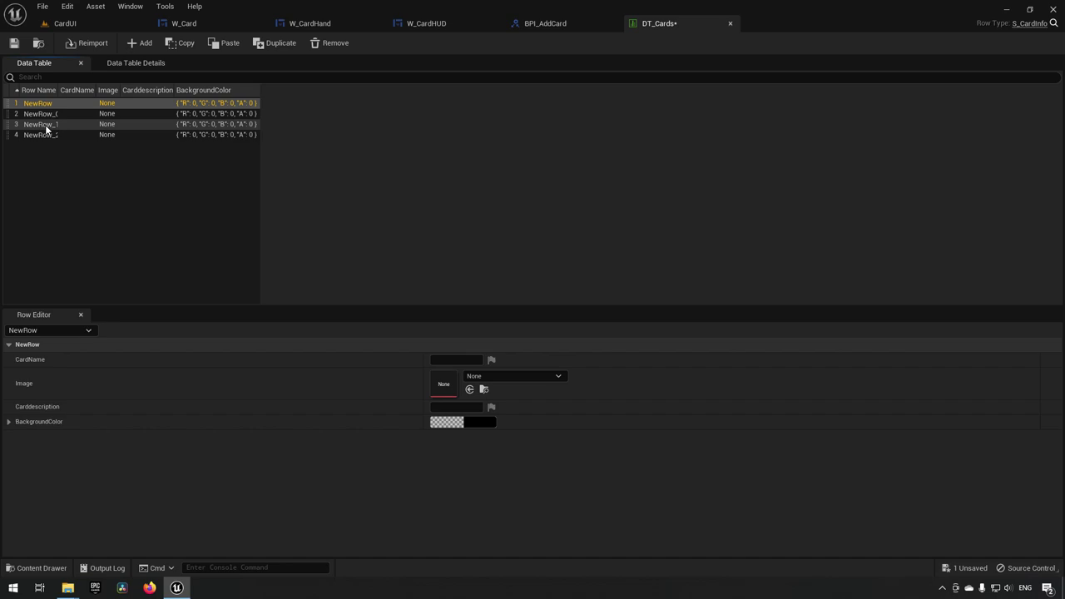
{"action": "key", "text": "F2"}
{"action": "type", "text": "BlueCard"}
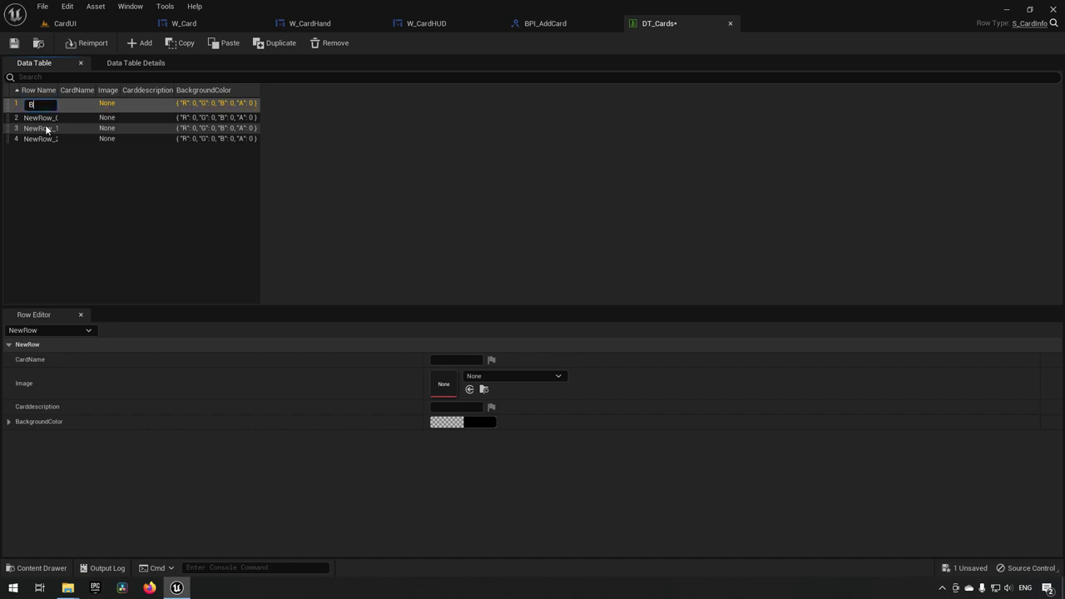
{"action": "key", "text": "Return"}
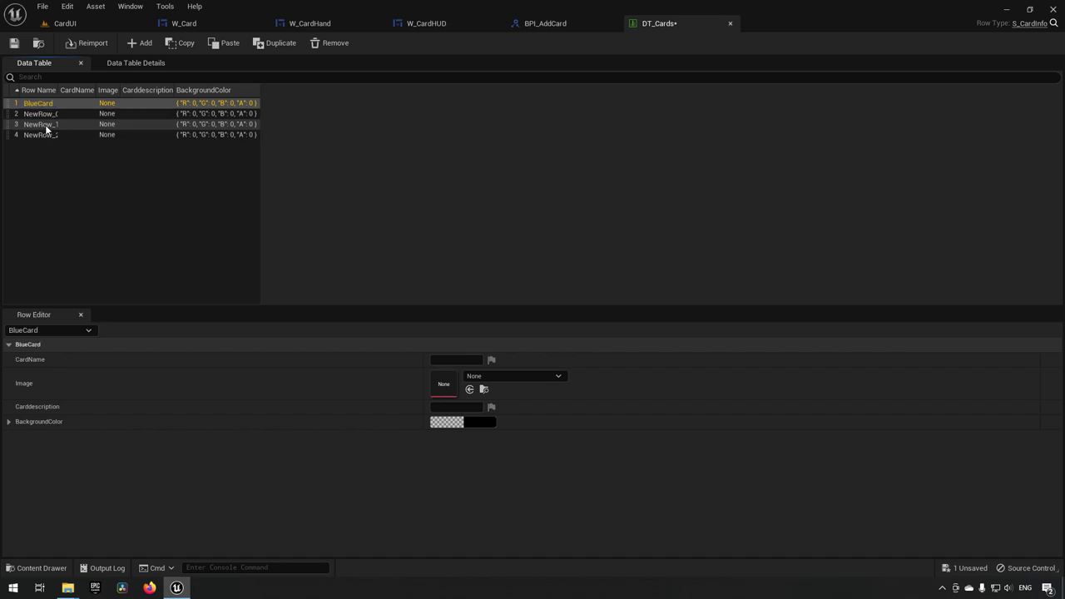
Step: Rename the second row of the data table as RedCard
{"action": "left_click", "coordinate": [57, 115]}
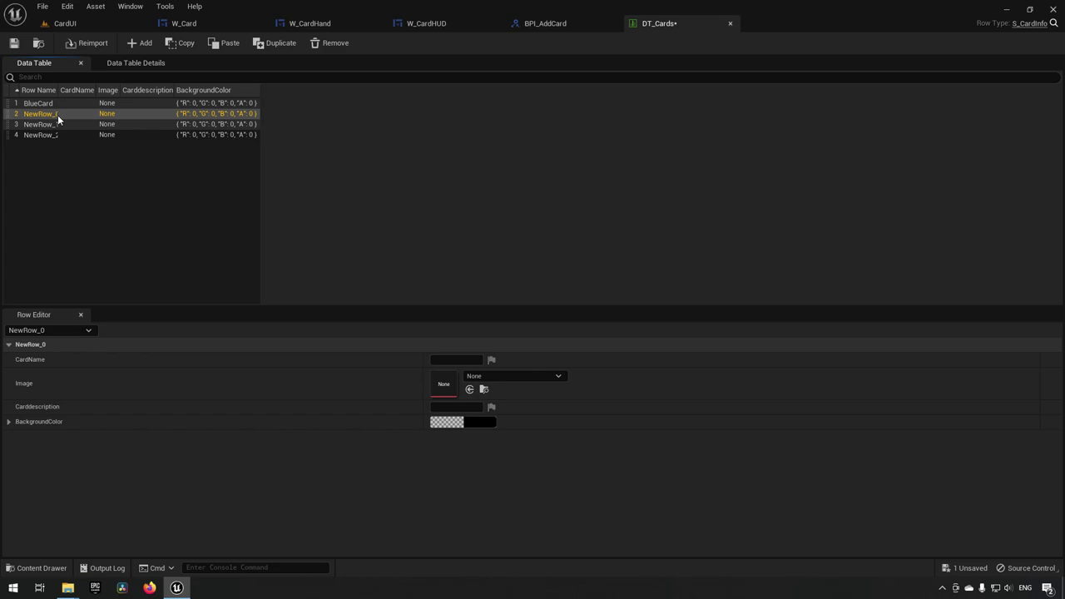
{"action": "double_click", "coordinate": [57, 114]}
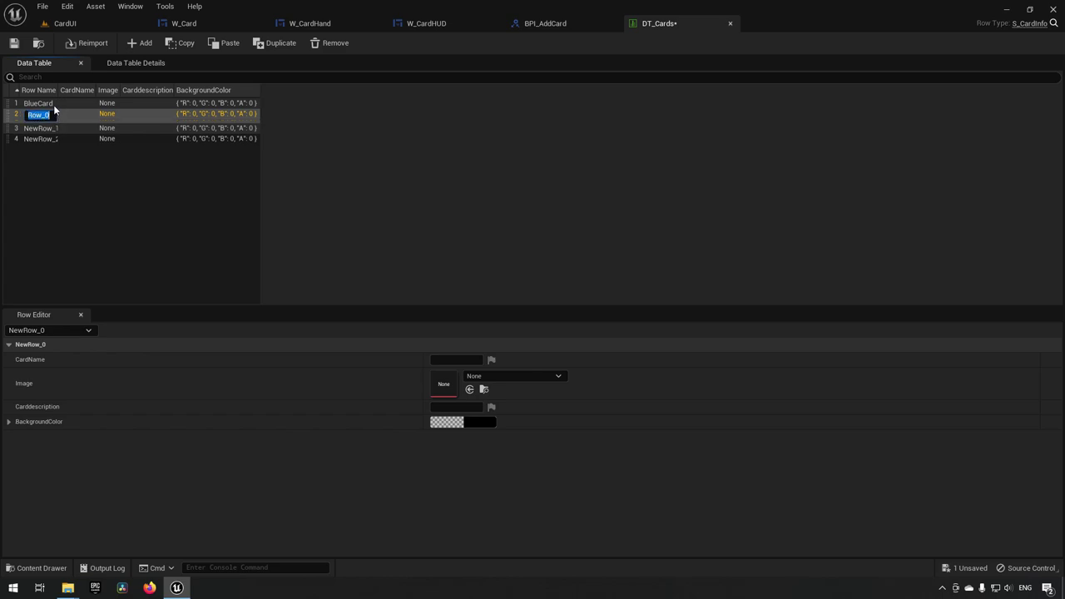
{"action": "left_click", "coordinate": [50, 104]}
{"action": "left_click", "coordinate": [47, 113]}
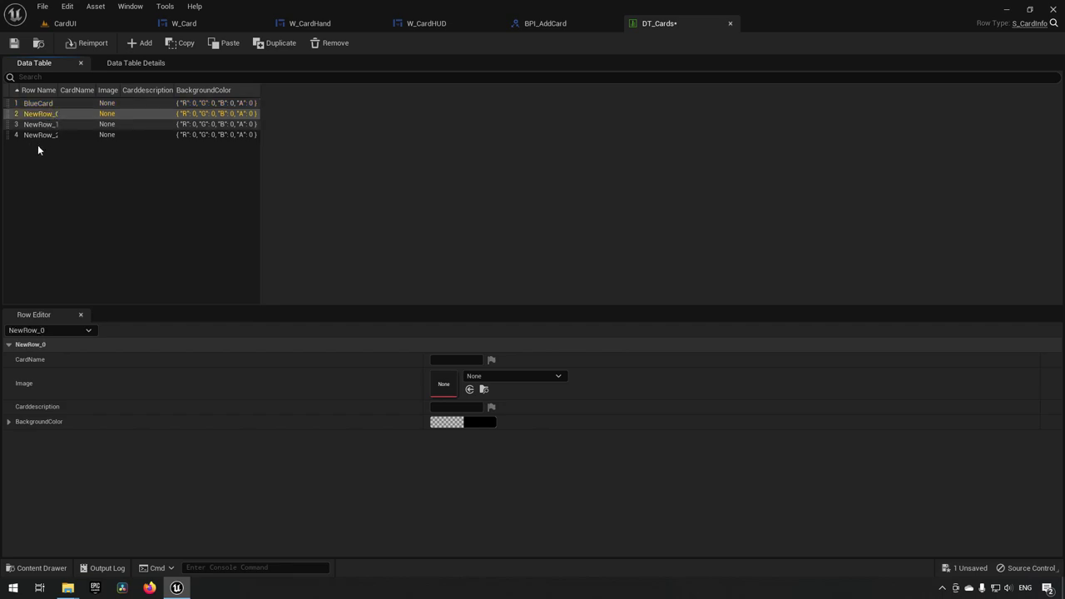
{"action": "key", "text": "F2"}
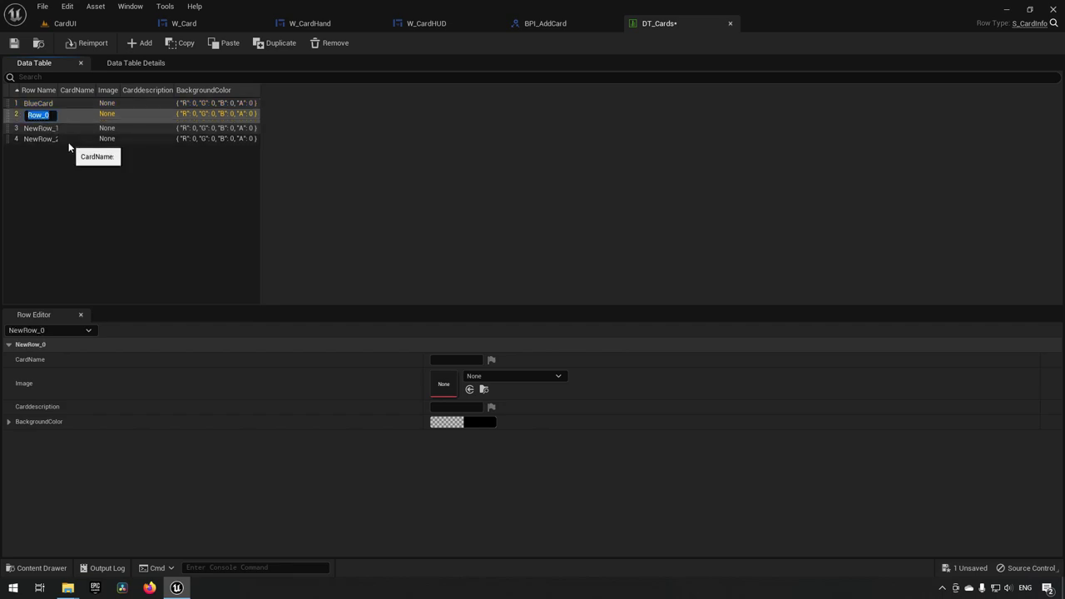
{"action": "type", "text": "RedCard"}
{"action": "key", "text": "Return"}
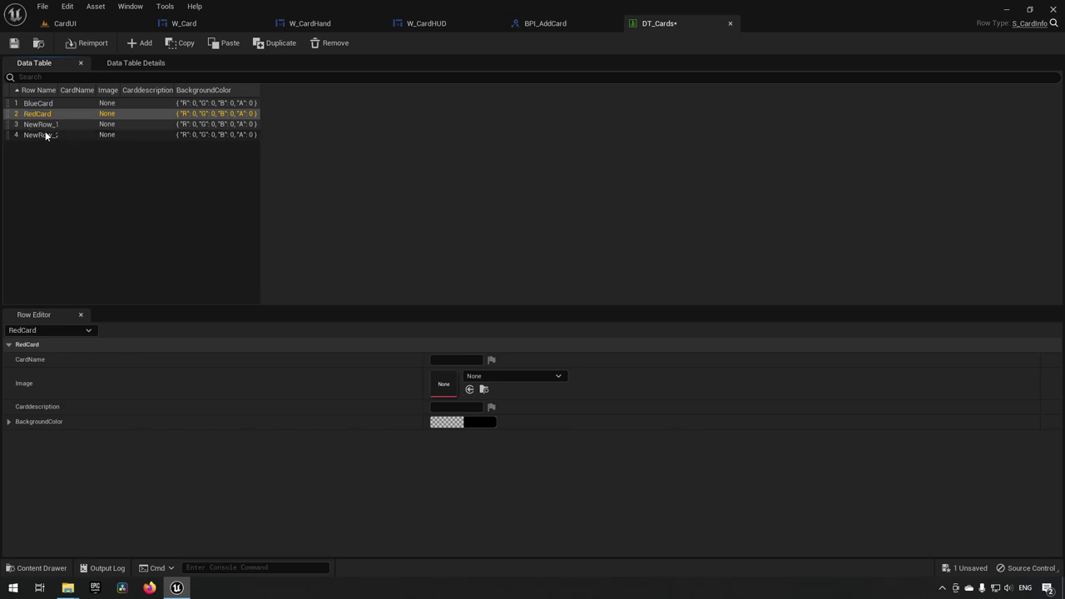
Step: Rename the third row of the data table as GreenCard
{"action": "key", "text": "Down"}
{"action": "key", "text": "F2"}
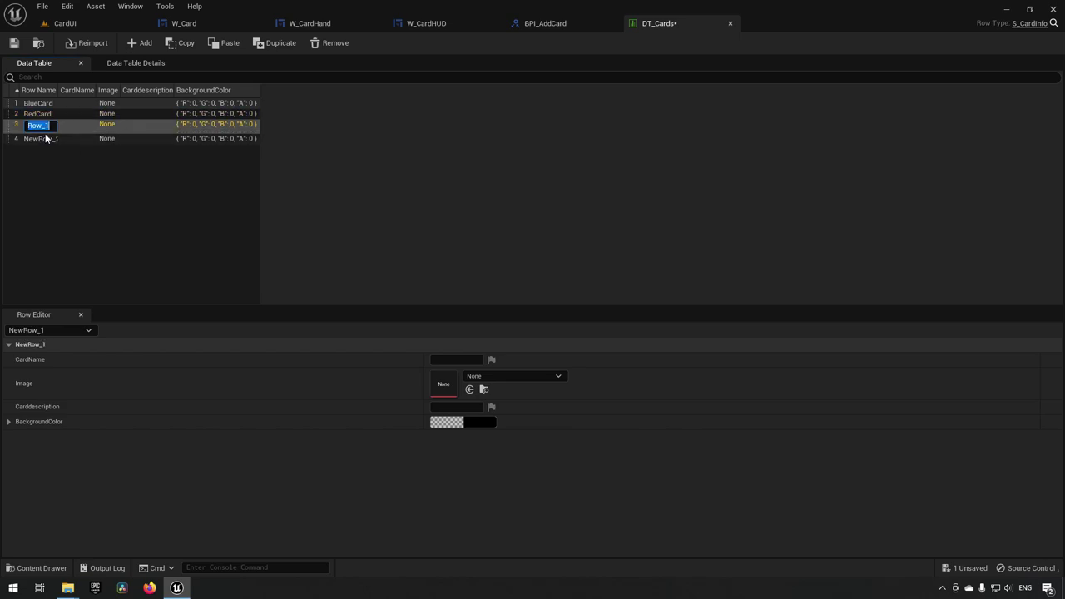
{"action": "type", "text": "GreenCa"}
{"action": "type", "text": "rd"}
{"action": "key", "text": "Return"}
Step: Rename the fourth row of the data table as YellowCard
{"action": "key", "text": "Down"}
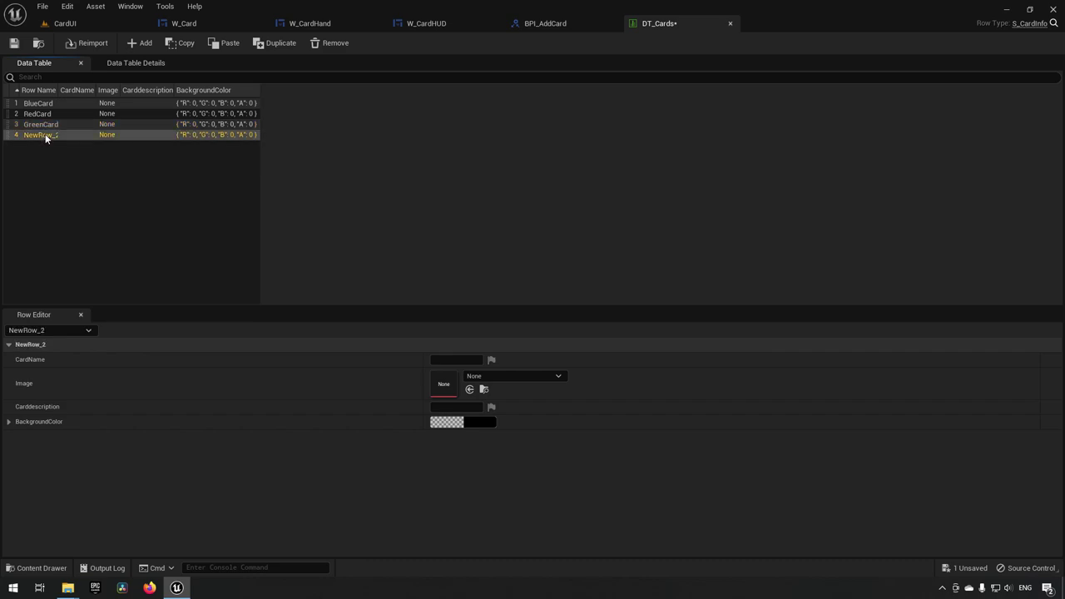
{"action": "key", "text": "F2"}
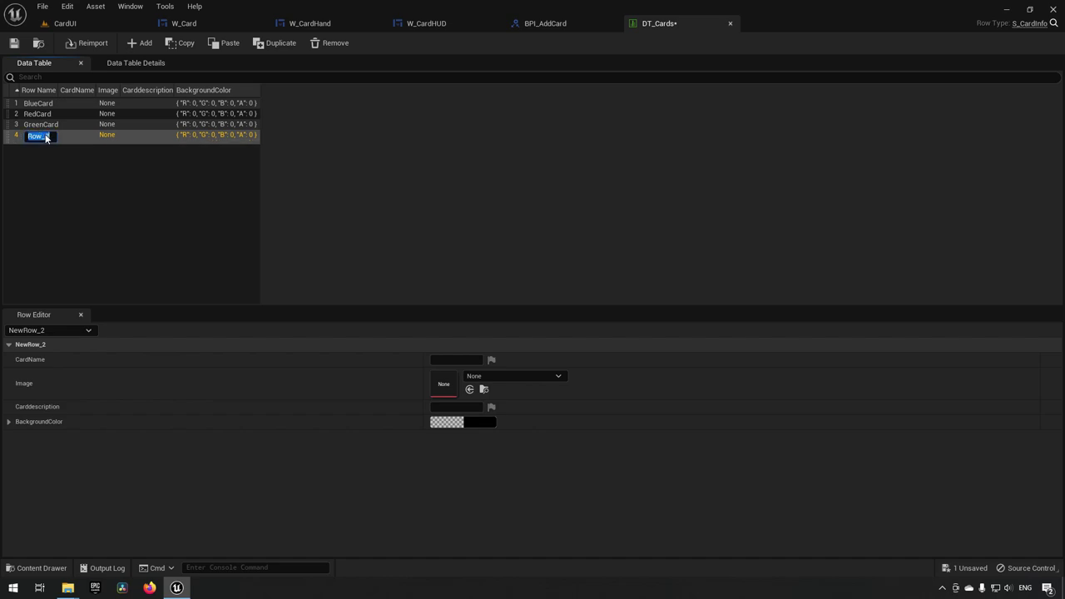
{"action": "type", "text": "YellowCard"}
{"action": "key", "text": "Return"}
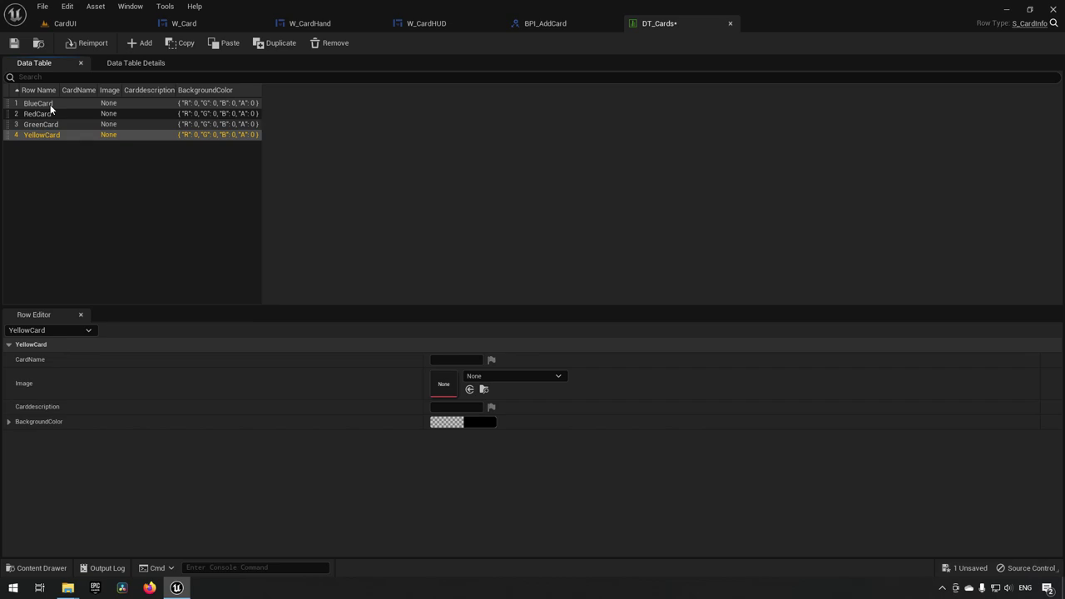
Step: Set the CardName of the BlueCard row to "Fancy card"
{"action": "double_click", "coordinate": [51, 105]}
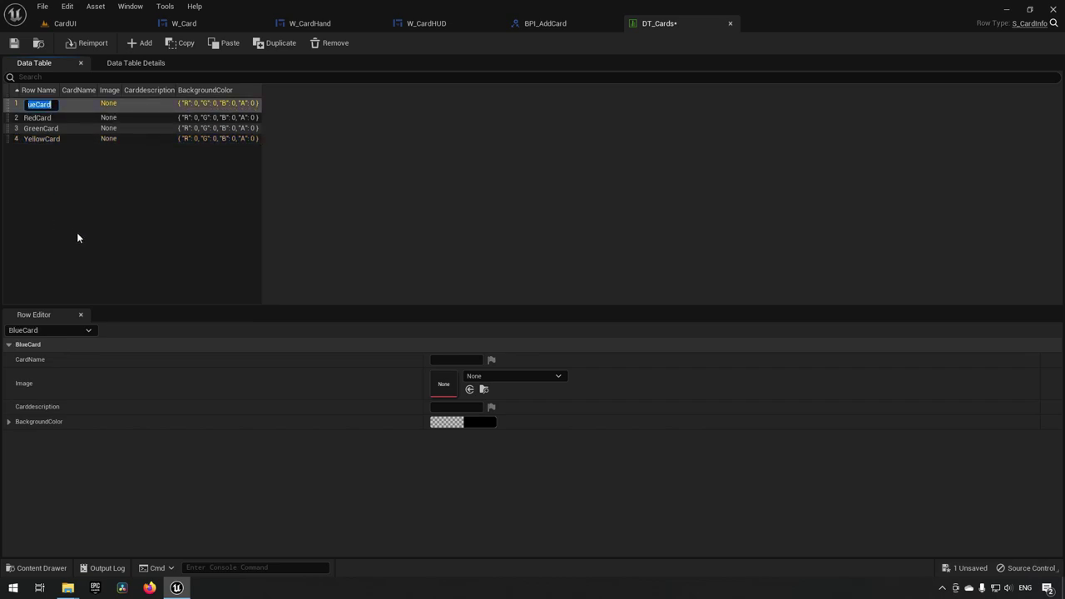
{"action": "left_click", "coordinate": [76, 232]}
{"action": "left_click", "coordinate": [63, 104]}
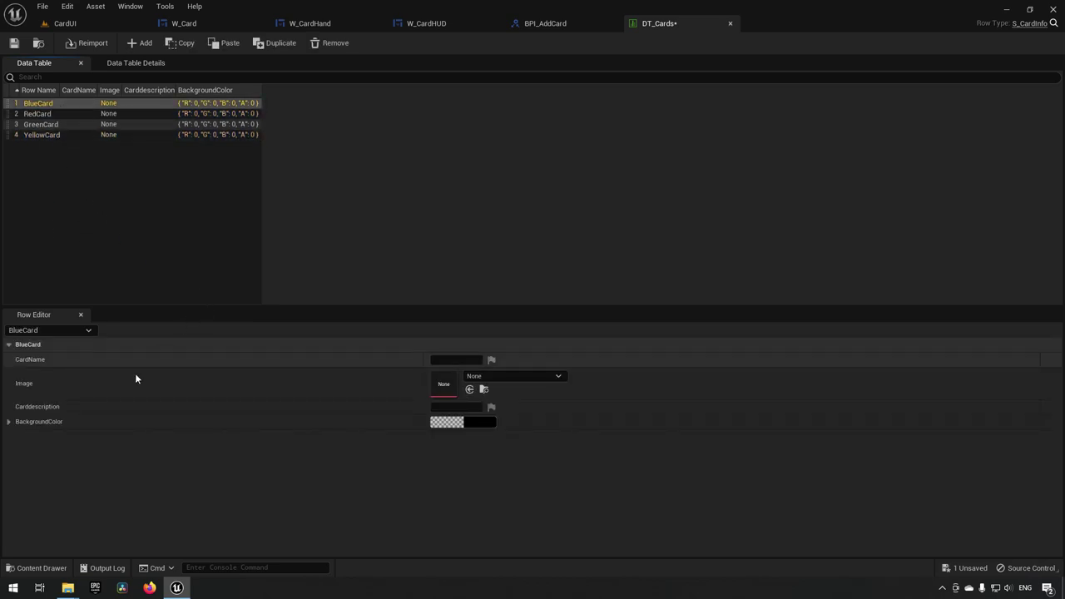
{"action": "left_click", "coordinate": [461, 358]}
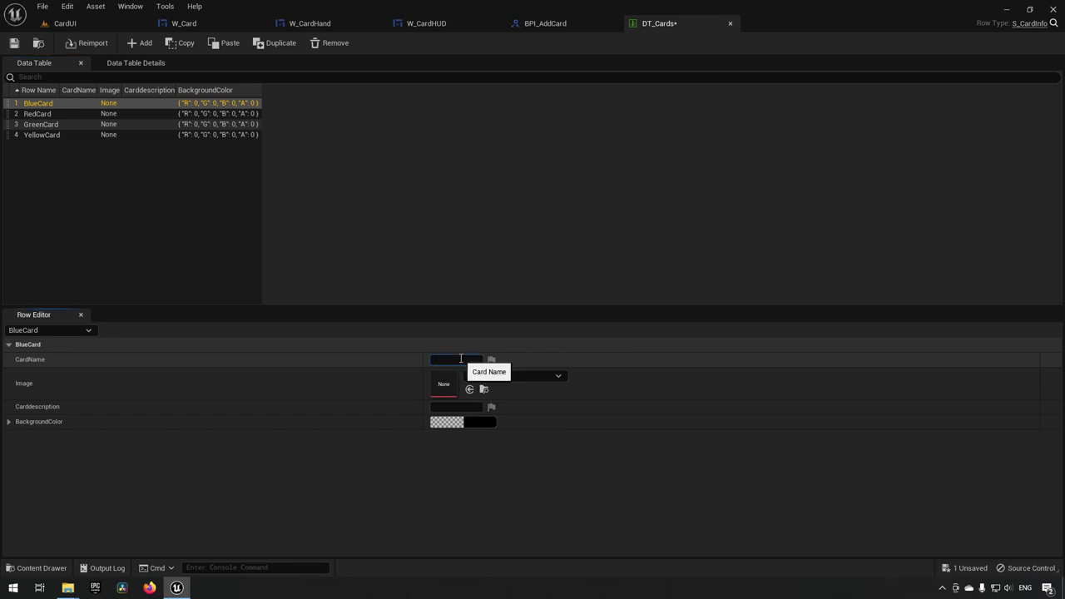
{"action": "type", "text": "Fancy card"}
{"action": "key", "text": "Return"}
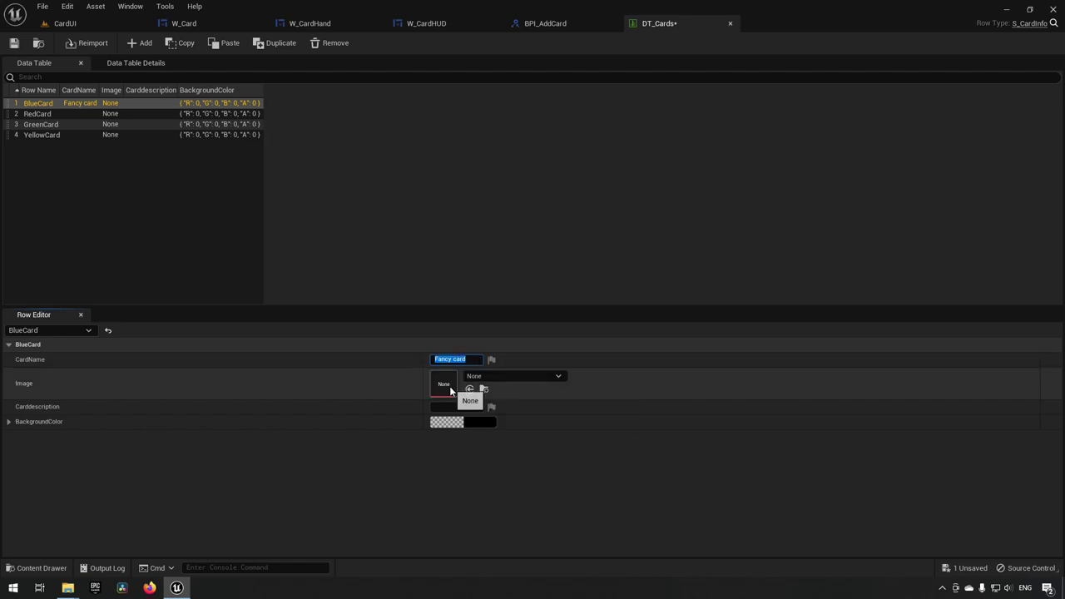
Step: Set the BlueCard row's Image to the Ai_Spawnpoint texture and its Carddescription to "A very fancy card"
{"action": "left_click", "coordinate": [487, 376]}
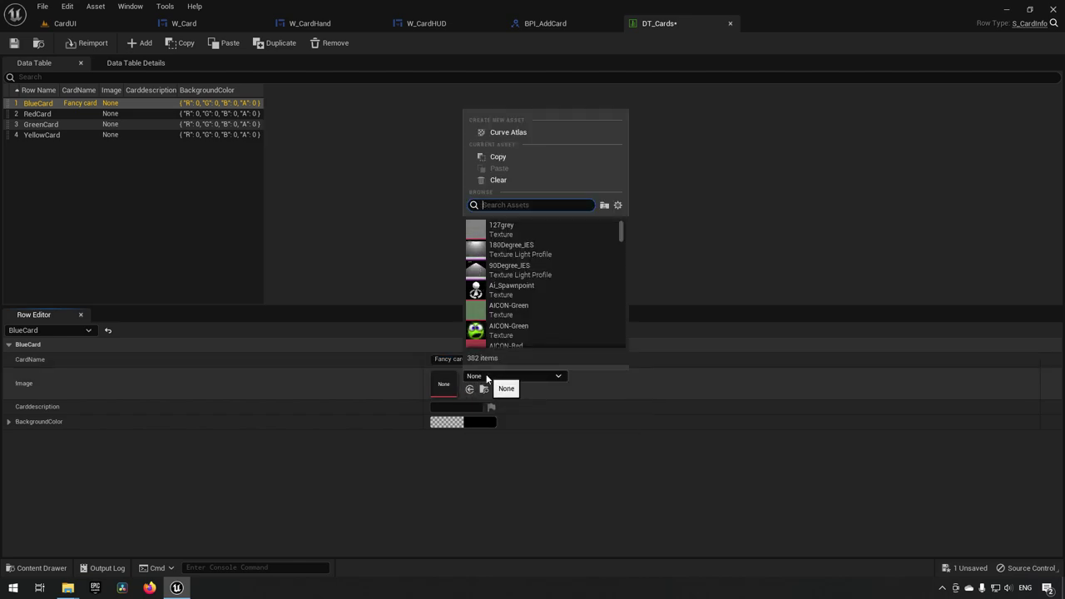
{"action": "left_click", "coordinate": [530, 285]}
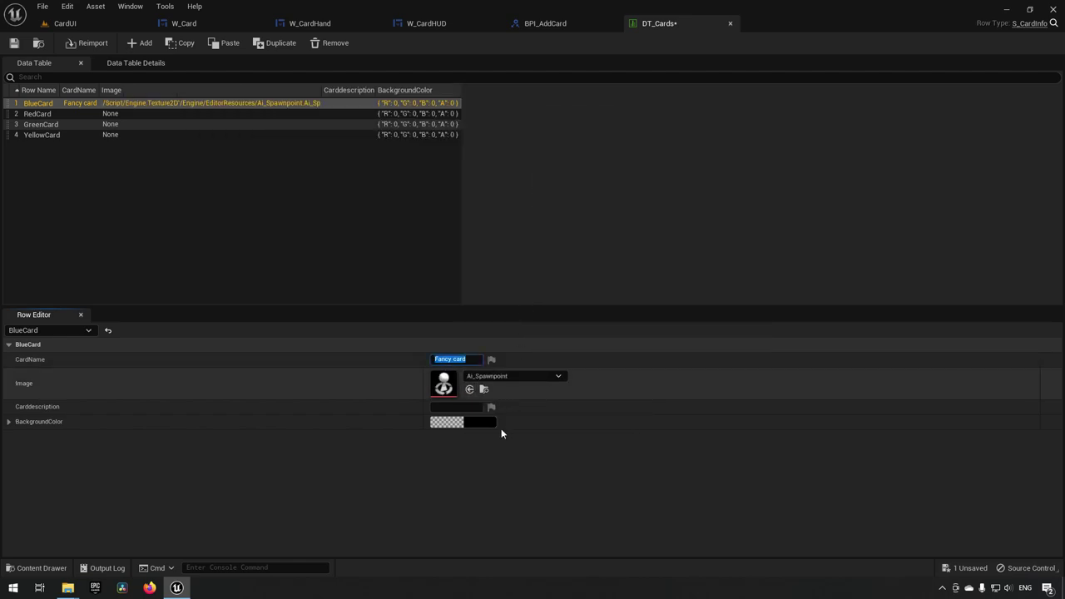
{"action": "left_click", "coordinate": [438, 407]}
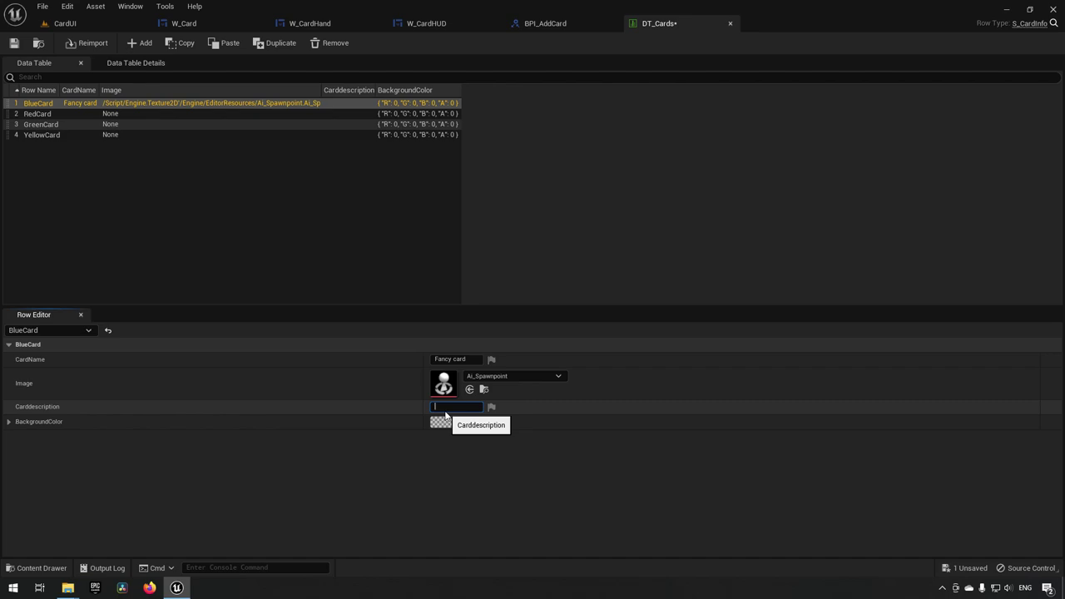
{"action": "type", "text": "A very fancy card"}
{"action": "key", "text": "Return"}
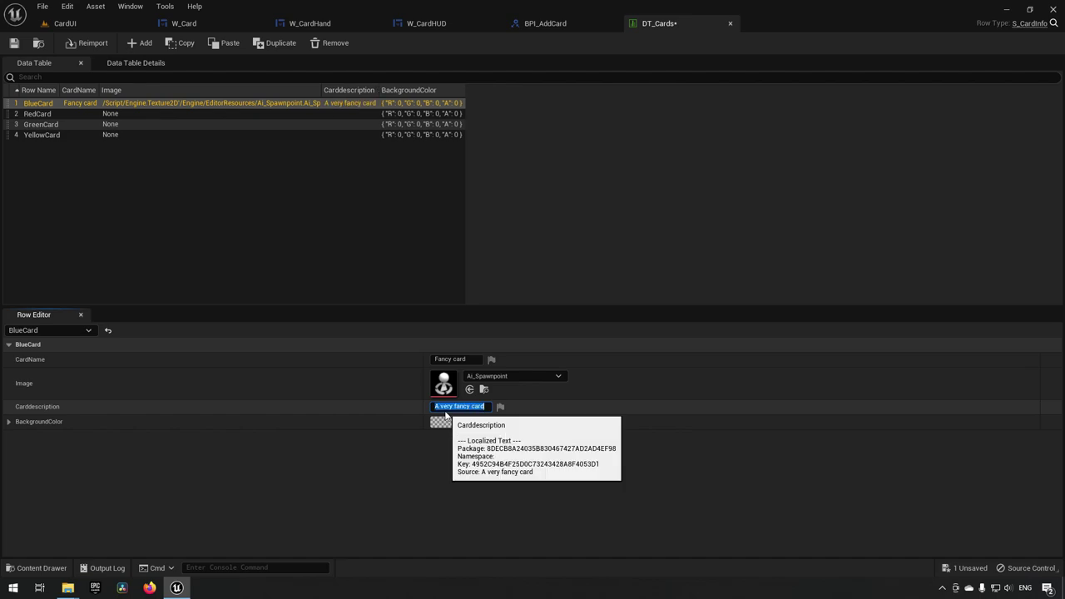
Step: Set the BlueCard row's BackgroundColor to a full-brightness blue (R 0, G about 0.29, B 1) with alpha 1
{"action": "left_click", "coordinate": [444, 421]}
{"action": "left_click_drag", "start_coordinate": [534, 380], "coordinate": [499, 341]}
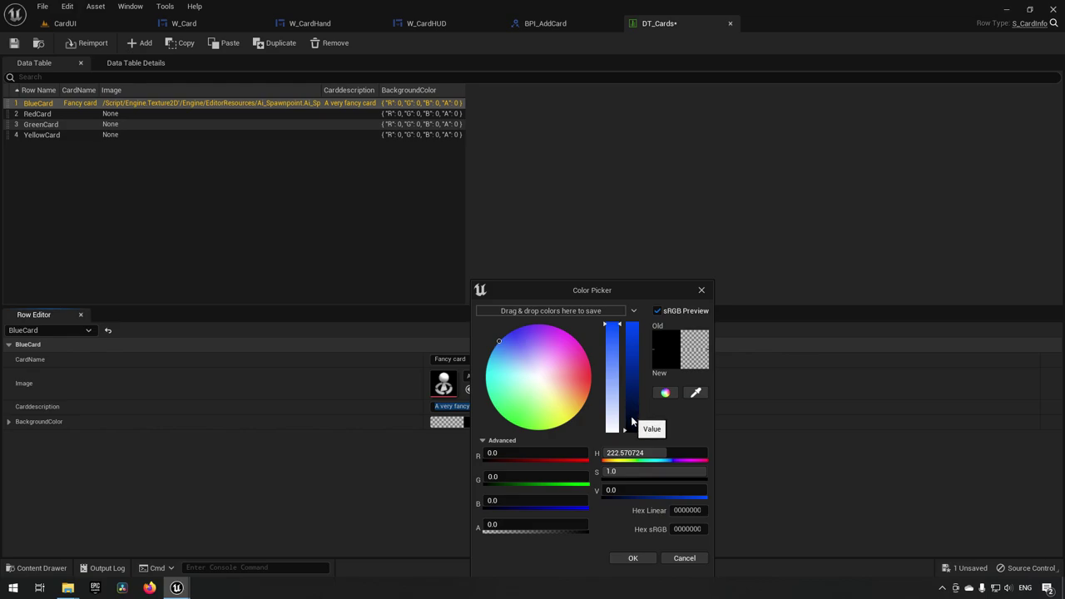
{"action": "left_click_drag", "start_coordinate": [633, 404], "coordinate": [629, 310]}
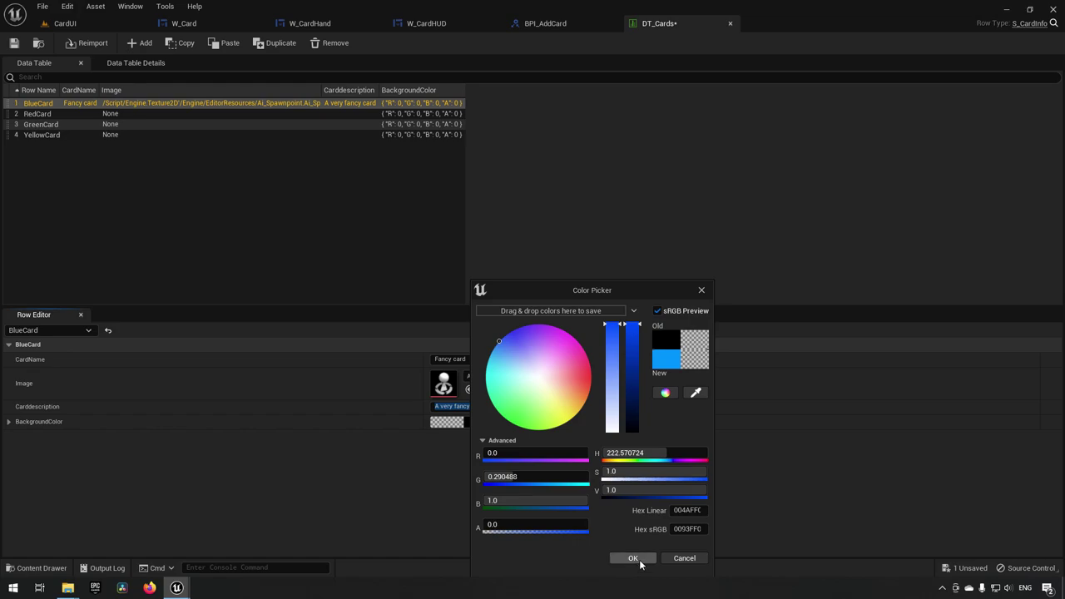
{"action": "left_click", "coordinate": [542, 528]}
{"action": "type", "text": "1"}
{"action": "key", "text": "Return"}
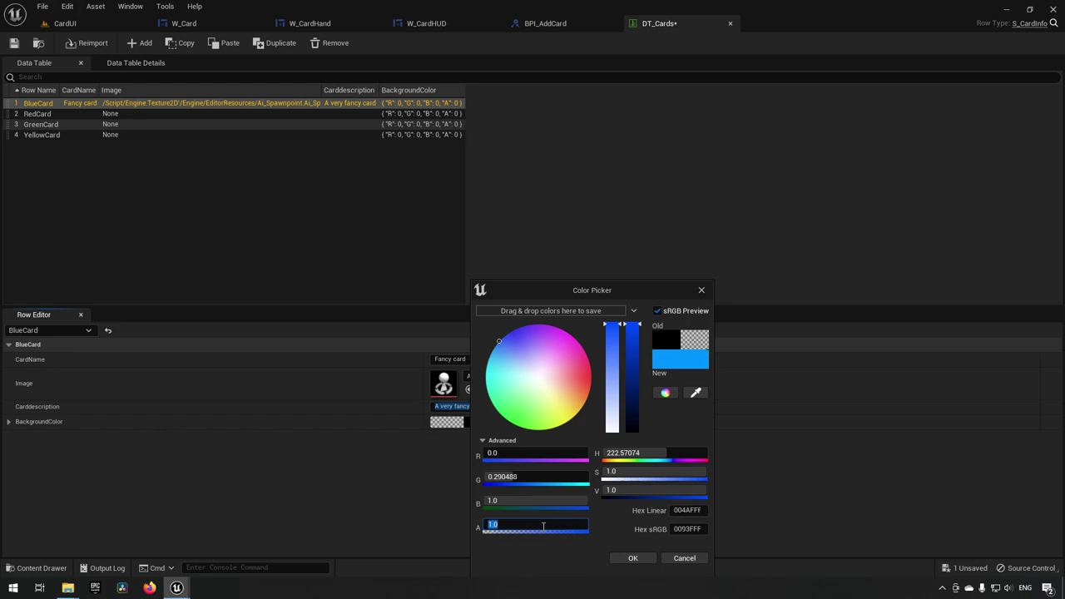
{"action": "left_click", "coordinate": [629, 558]}
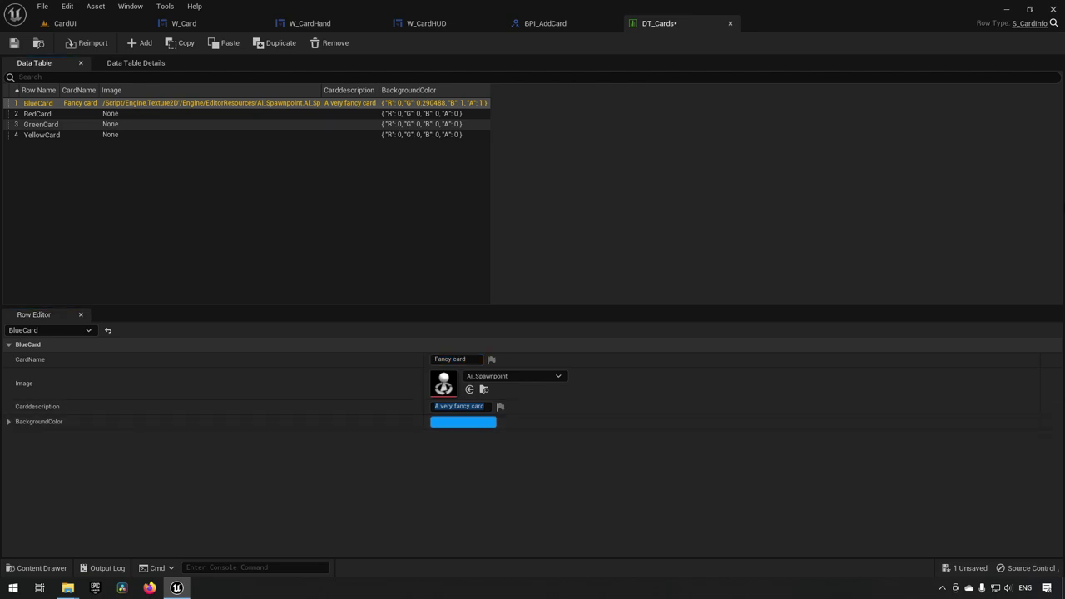
Step: Set the CardName of the RedCard row to "Weak card"
{"action": "left_click", "coordinate": [48, 114]}
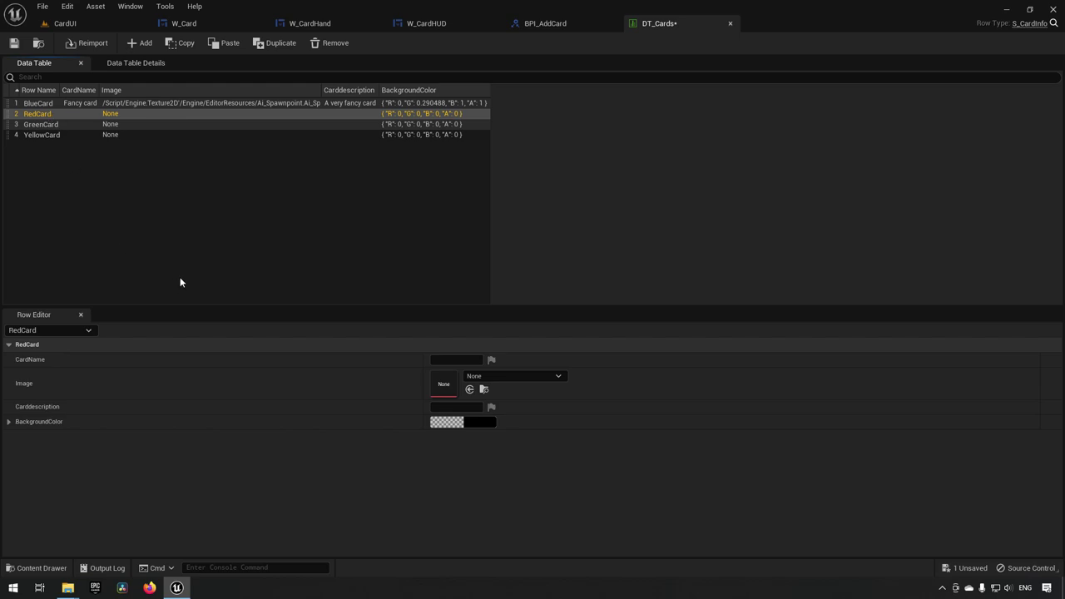
{"action": "left_click", "coordinate": [455, 360]}
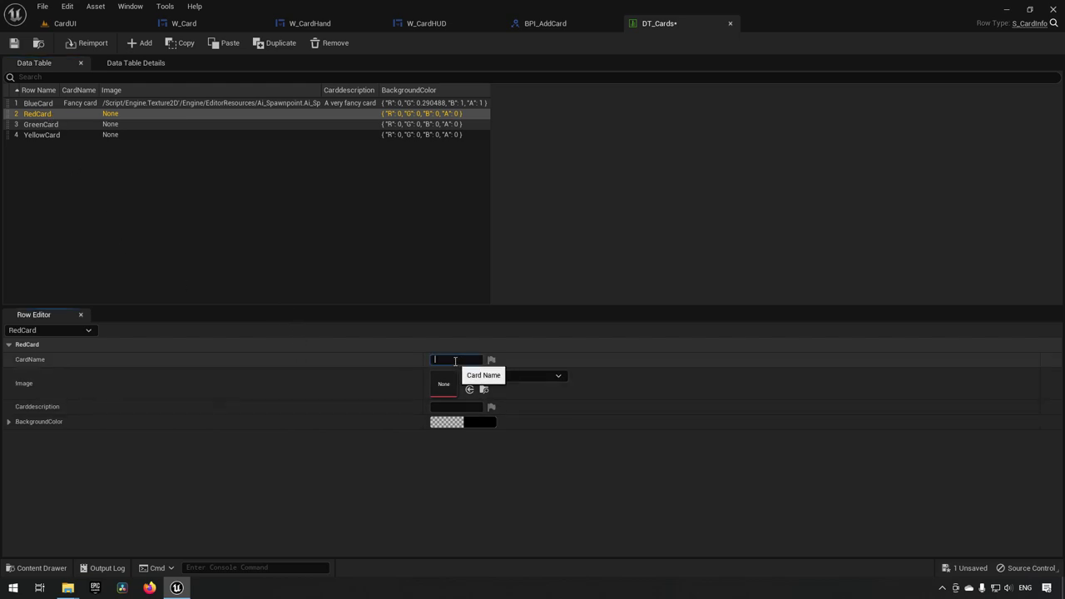
{"action": "type", "text": "Weak card"}
{"action": "key", "text": "Return"}
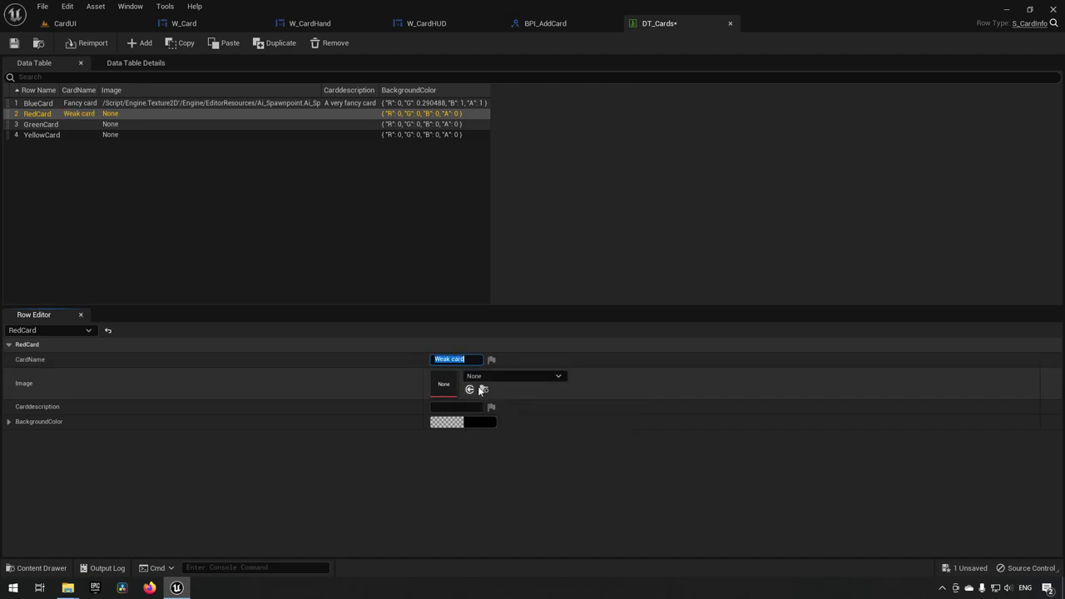
Step: Find a sound texture and assign S_Ambient_Sound_Moveable as the RedCard row's Image
{"action": "left_click", "coordinate": [499, 376]}
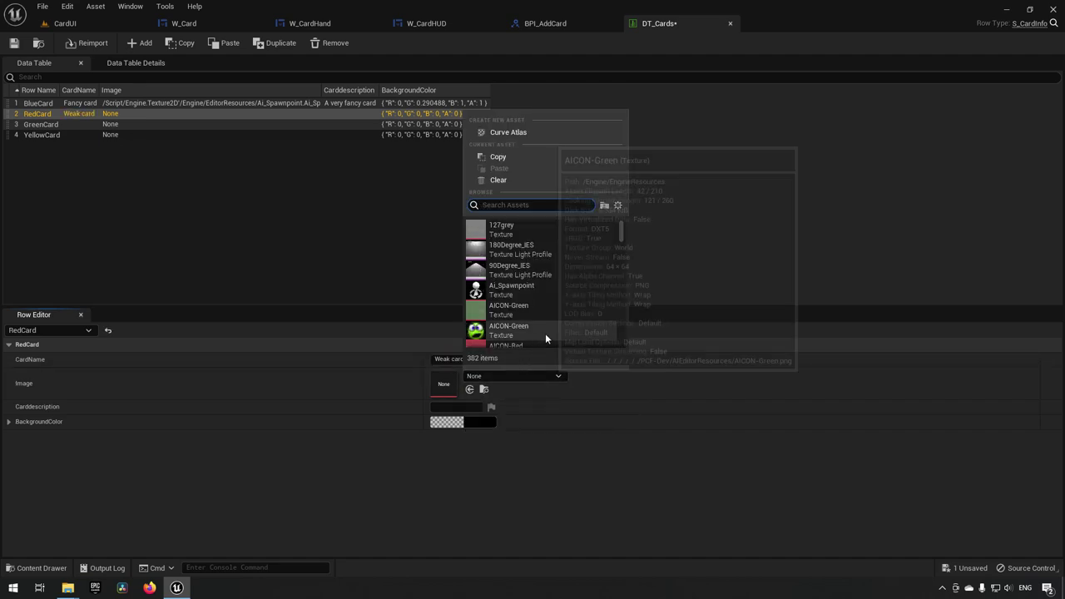
{"action": "scroll", "coordinate": [547, 331], "scroll_direction": "down", "scroll_amount": 8}
{"action": "scroll", "coordinate": [557, 321], "scroll_direction": "down", "scroll_amount": 10}
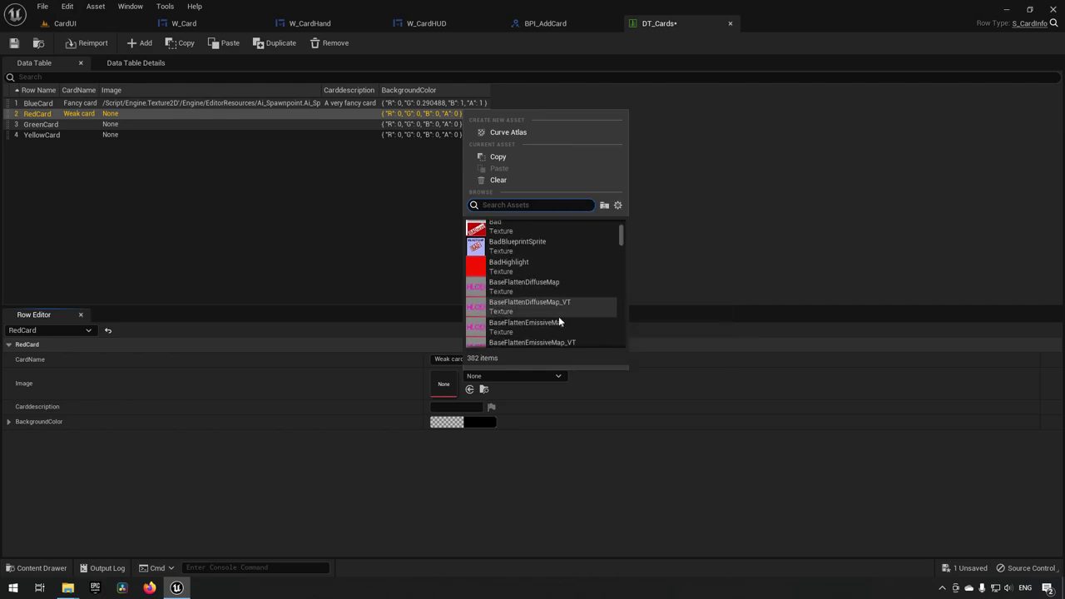
{"action": "scroll", "coordinate": [562, 316], "scroll_direction": "down", "scroll_amount": 12}
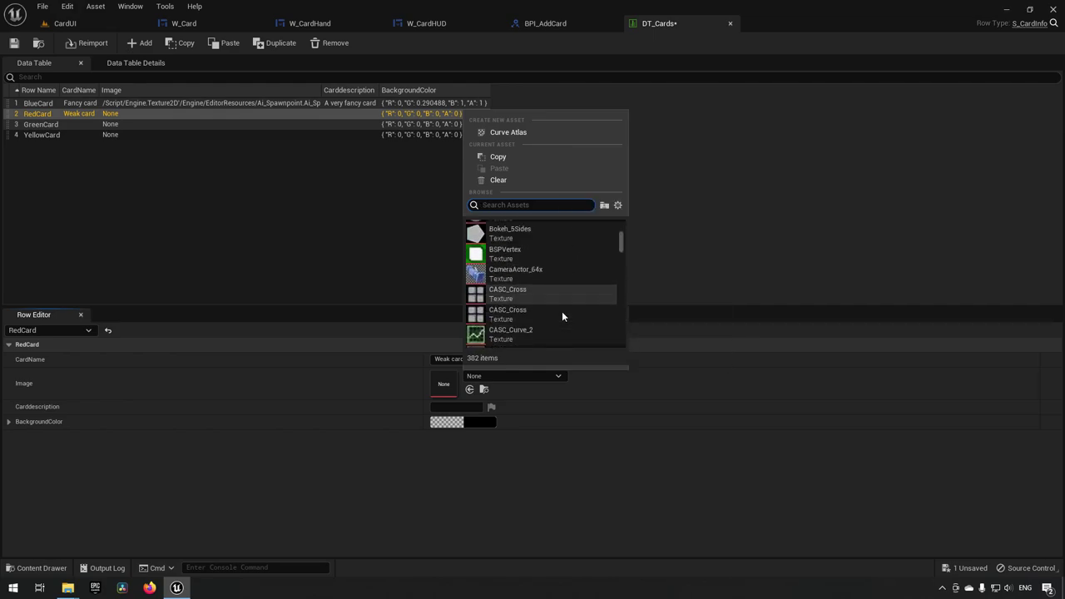
{"action": "scroll", "coordinate": [562, 311], "scroll_direction": "down", "scroll_amount": 12}
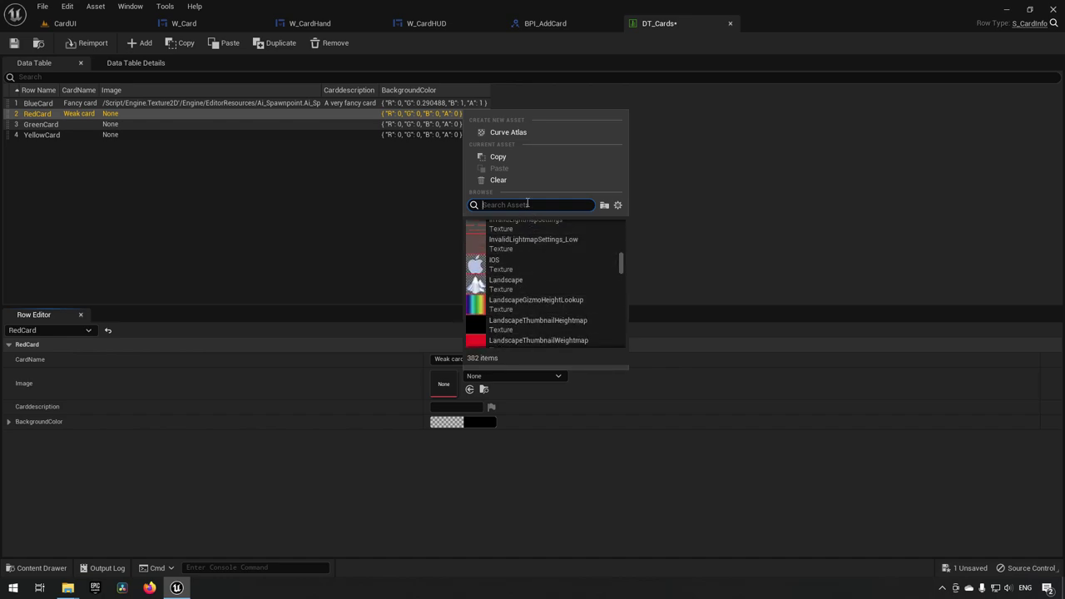
{"action": "type", "text": "speak"}
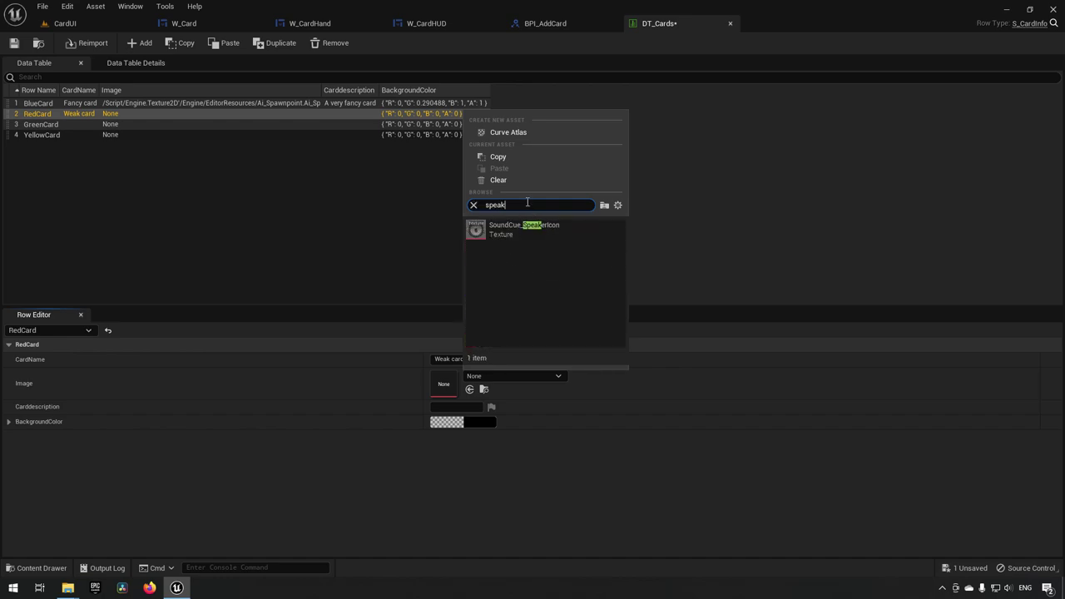
{"action": "key", "text": "BackSpace"}
{"action": "key", "text": "BackSpace"}
{"action": "key", "text": "BackSpace"}
{"action": "key", "text": "ctrl+a"}
{"action": "type", "text": "sound"}
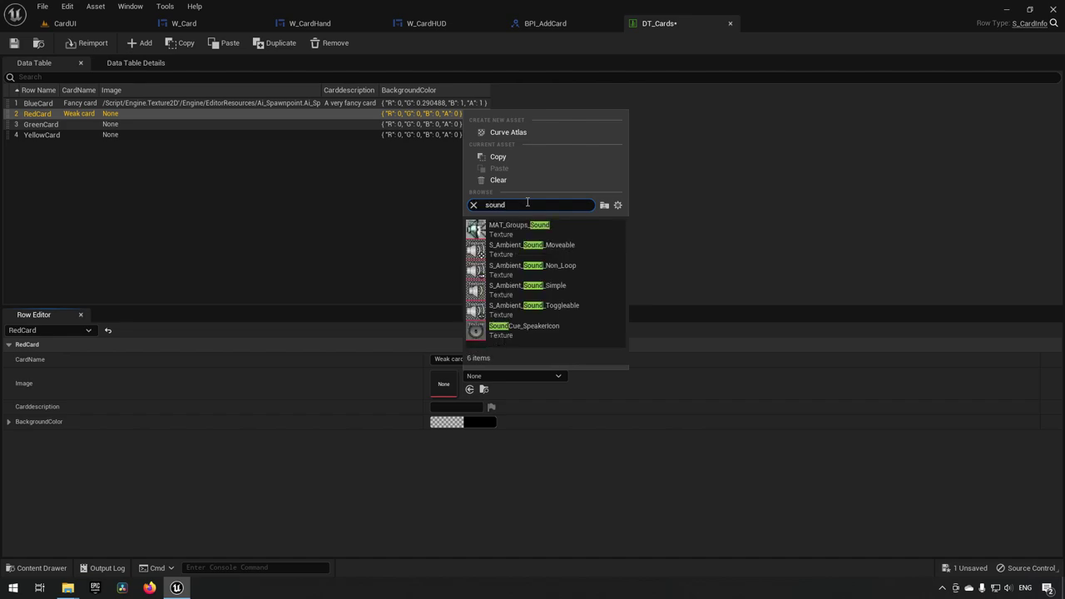
{"action": "left_click", "coordinate": [512, 247]}
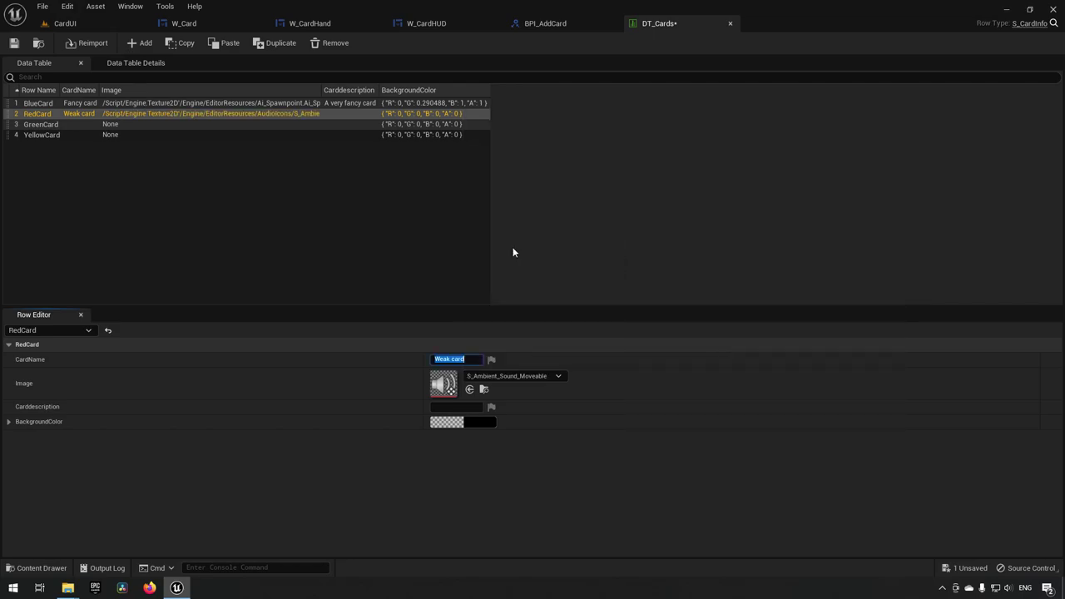
Step: Set the RedCard row's Carddescription to "This card is weak. Don't let it carry your stuff."
{"action": "left_click", "coordinate": [444, 408]}
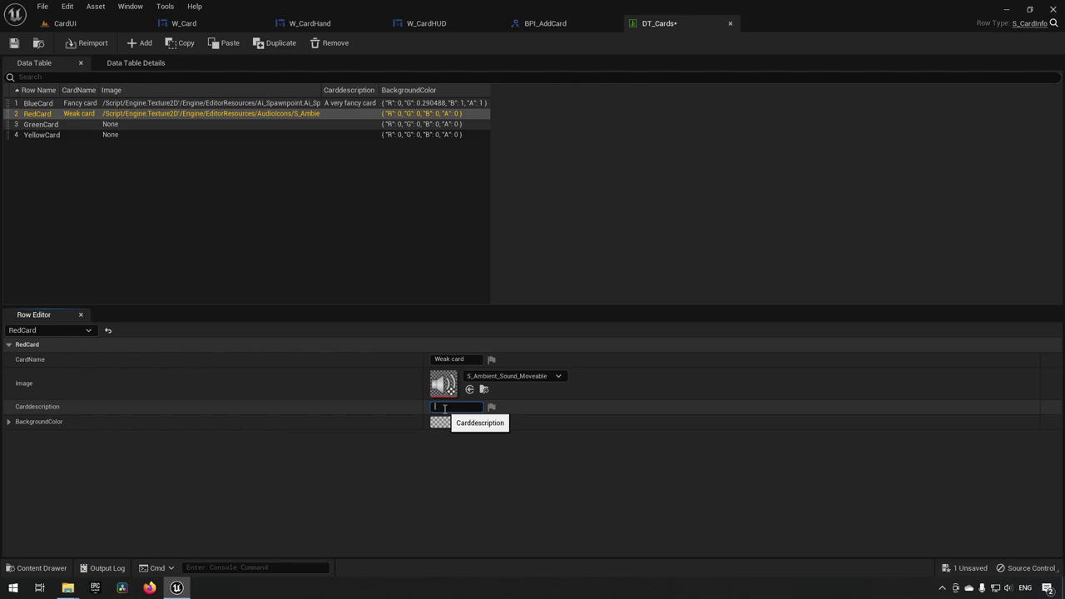
{"action": "type", "text": "This card is weak. Don't let it can"}
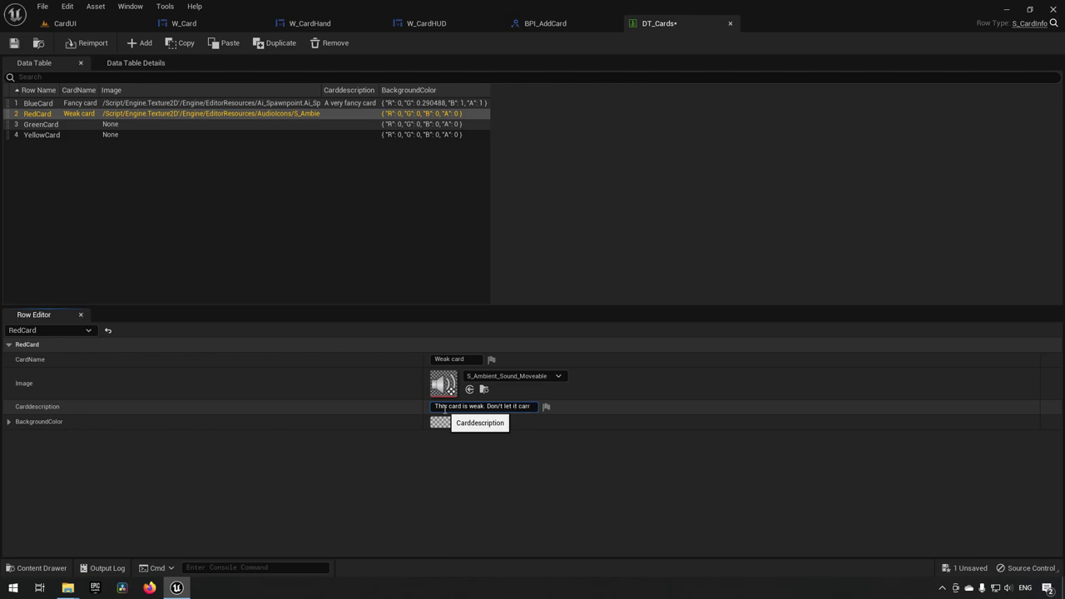
{"action": "type", "text": "y your stuff."}
{"action": "key", "text": "Return"}
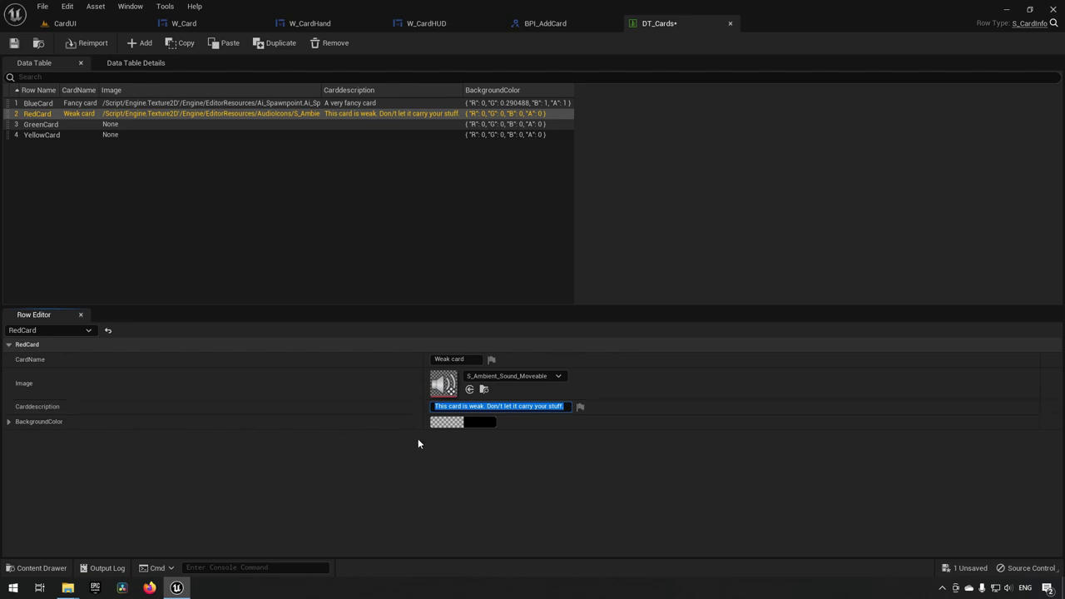
Step: Set the RedCard row's BackgroundColor to a full-brightness red (R 1, G 0, B about 0.11) with alpha 1 and save the data table
{"action": "left_click", "coordinate": [486, 422]}
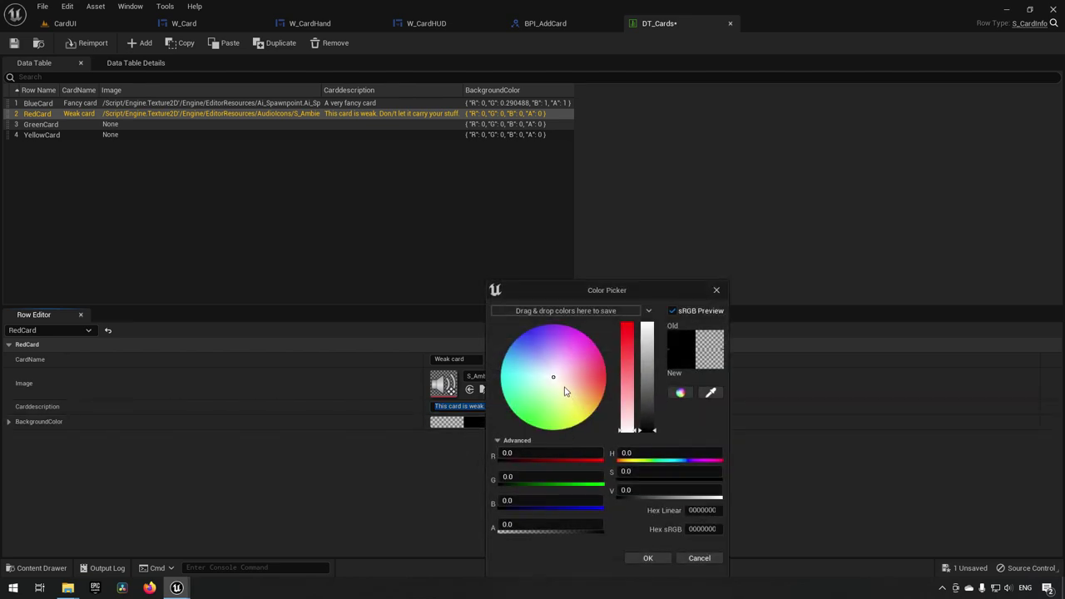
{"action": "left_click_drag", "start_coordinate": [556, 379], "coordinate": [648, 322]}
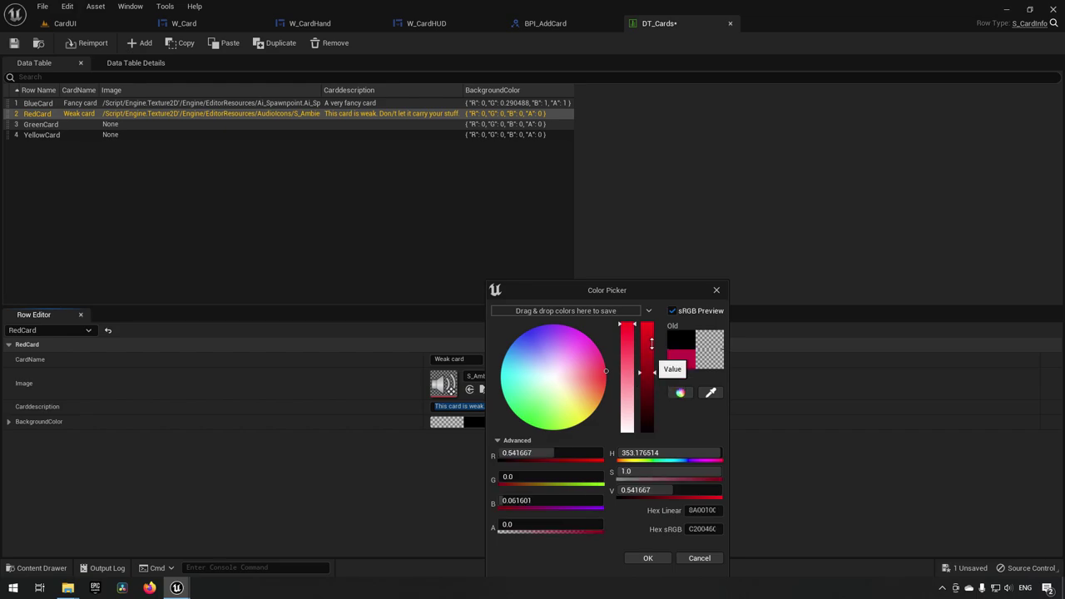
{"action": "left_click", "coordinate": [537, 524]}
{"action": "type", "text": "1"}
{"action": "key", "text": "Return"}
{"action": "left_click", "coordinate": [571, 528]}
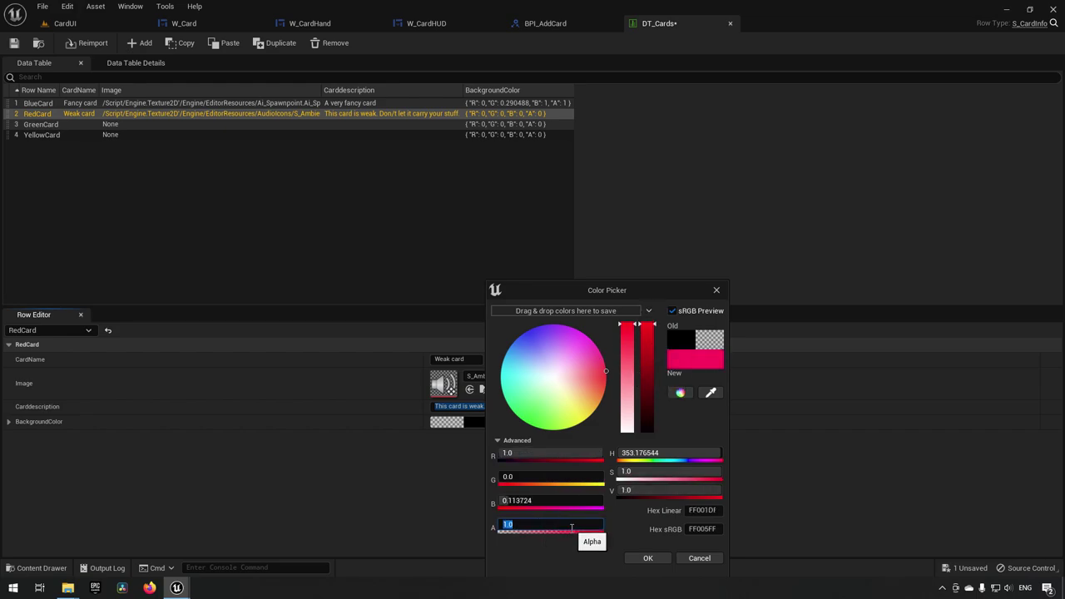
{"action": "left_click", "coordinate": [648, 557]}
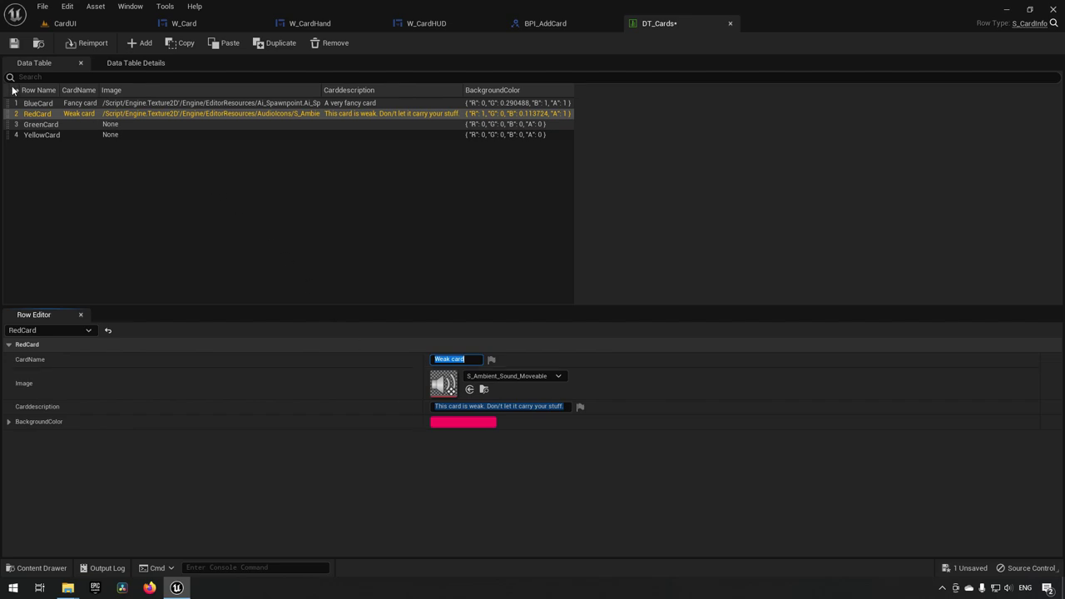
{"action": "left_click", "coordinate": [13, 43]}
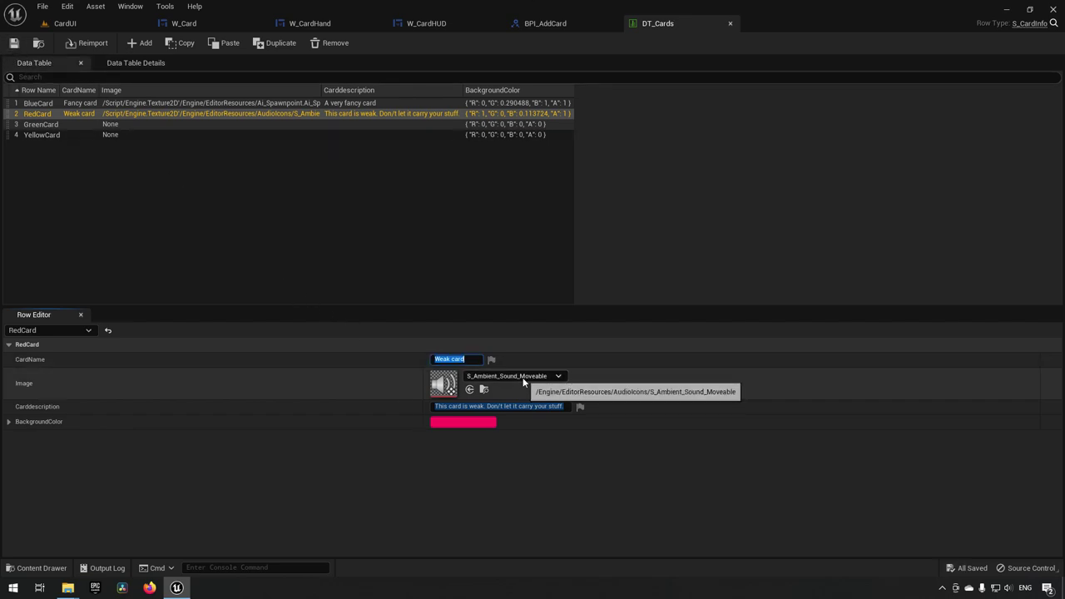
Step: Set the CardName of the GreenCard row to "Sweet card"
{"action": "left_click", "coordinate": [178, 126]}
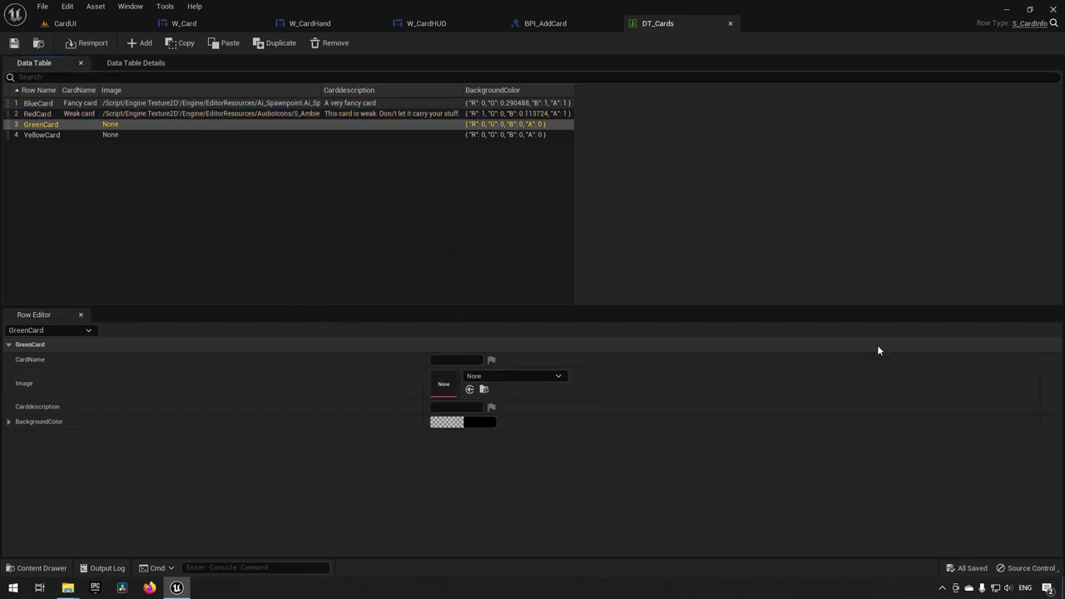
{"action": "left_click", "coordinate": [450, 359]}
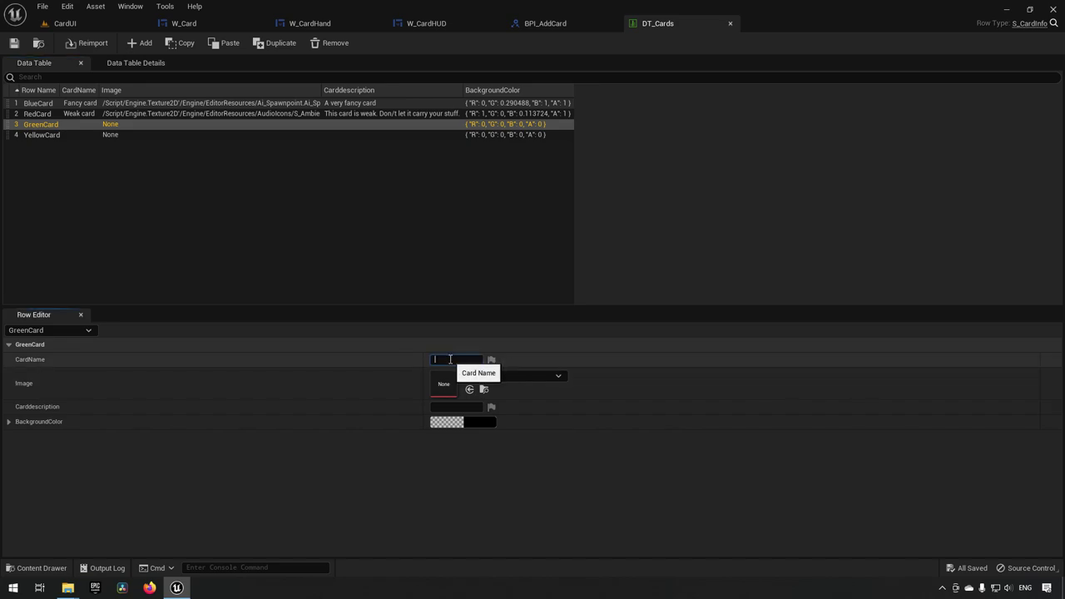
{"action": "type", "text": "Sweet card"}
{"action": "key", "text": "Return"}
Step: Assign the android_Icon texture as the GreenCard row's Image
{"action": "left_click", "coordinate": [523, 377]}
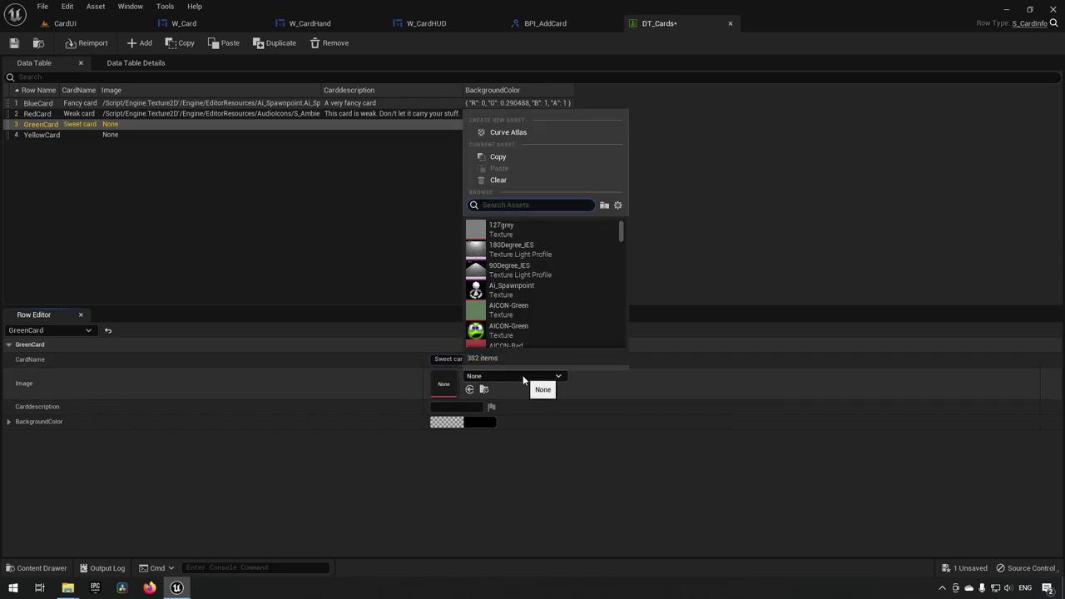
{"action": "type", "text": "andr"}
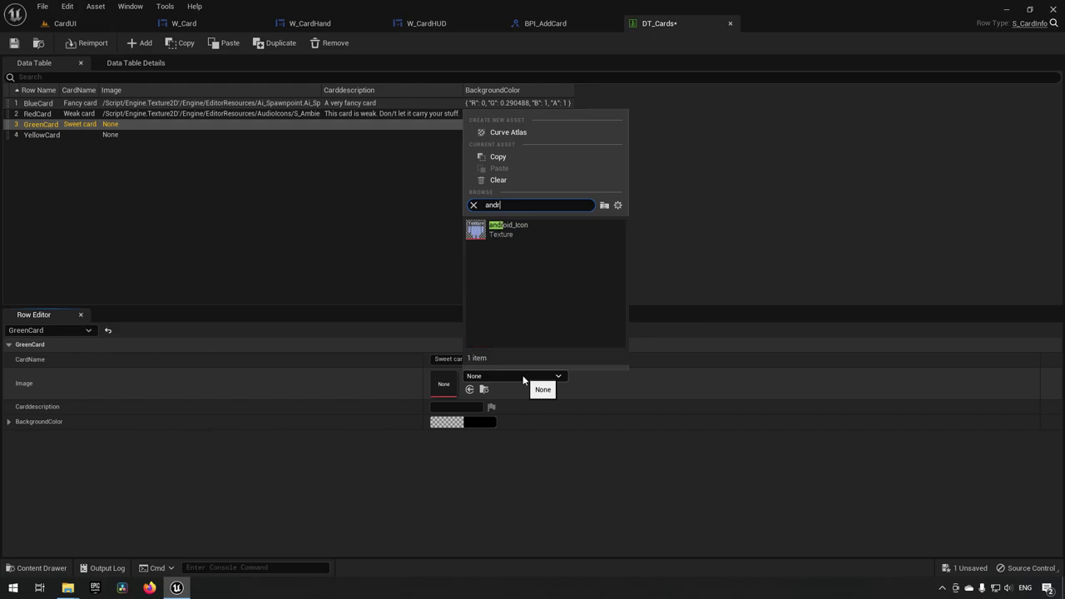
{"action": "left_click", "coordinate": [527, 234]}
Step: Enter "What does mine say" as the GreenCard row's Carddescription
{"action": "left_click", "coordinate": [455, 406]}
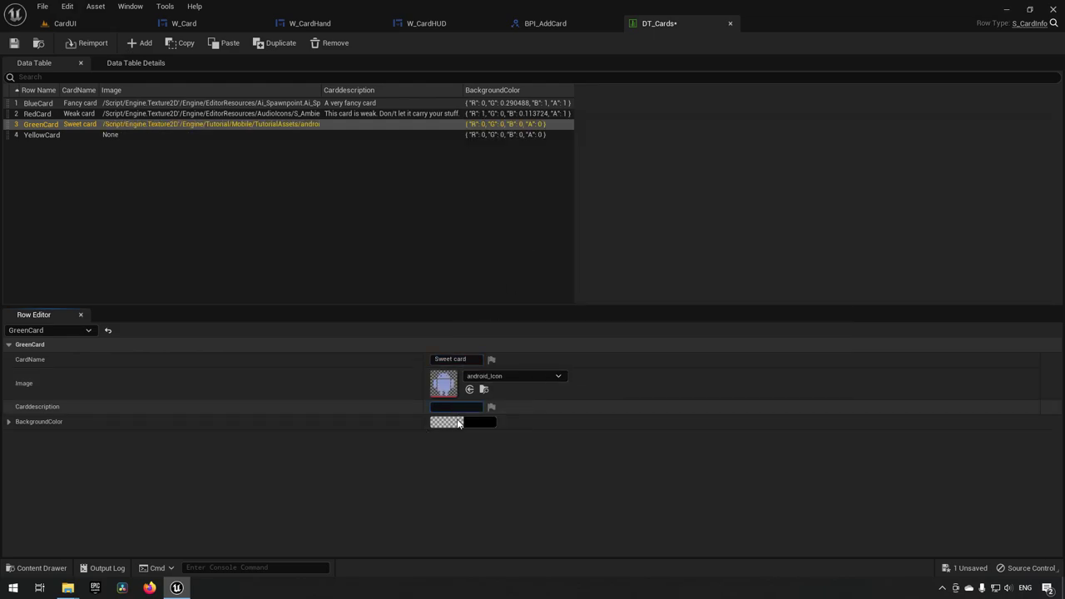
{"action": "type", "text": "What "}
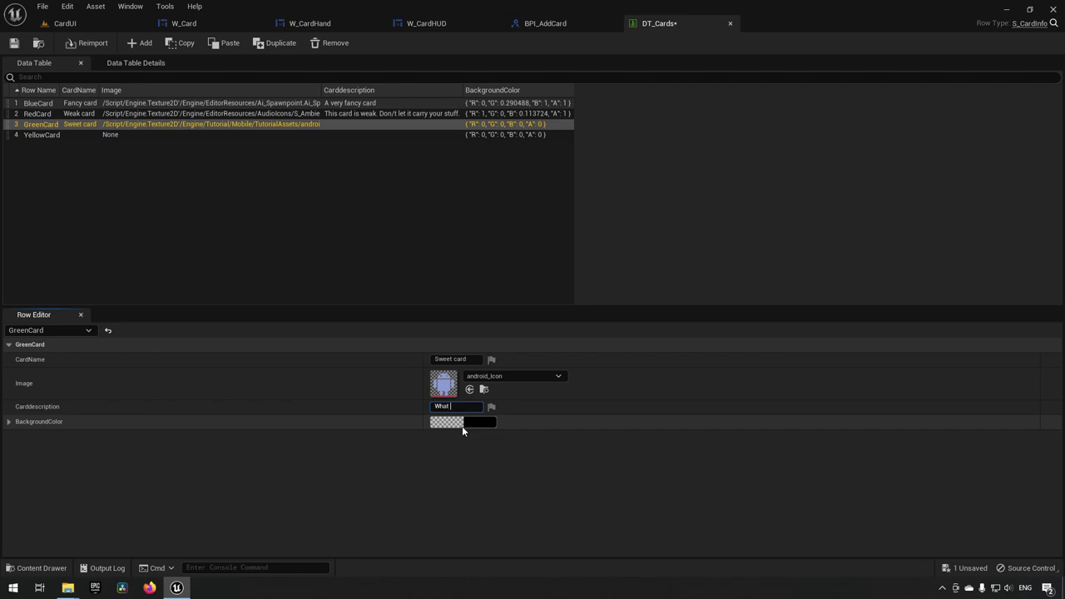
{"action": "type", "text": "does mine say+"}
{"action": "key", "text": "Return"}
{"action": "key", "text": "End"}
{"action": "key", "text": "BackSpace"}
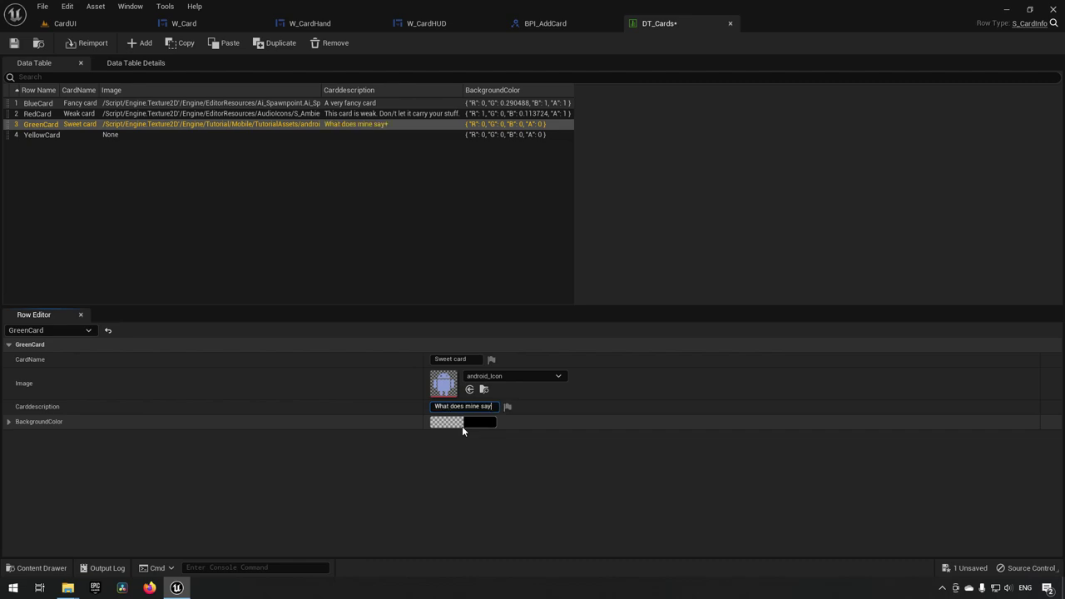
Step: Switch the keyboard layout to Swedish and add a question mark to the end of the GreenCard row's Carddescription
{"action": "left_click", "coordinate": [1026, 592]}
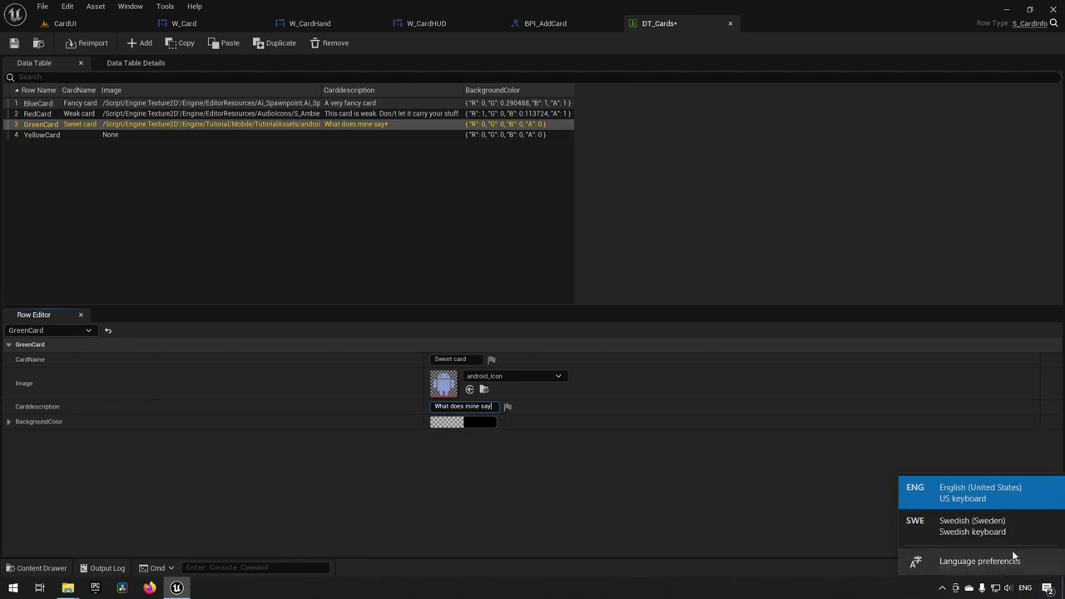
{"action": "left_click", "coordinate": [956, 521]}
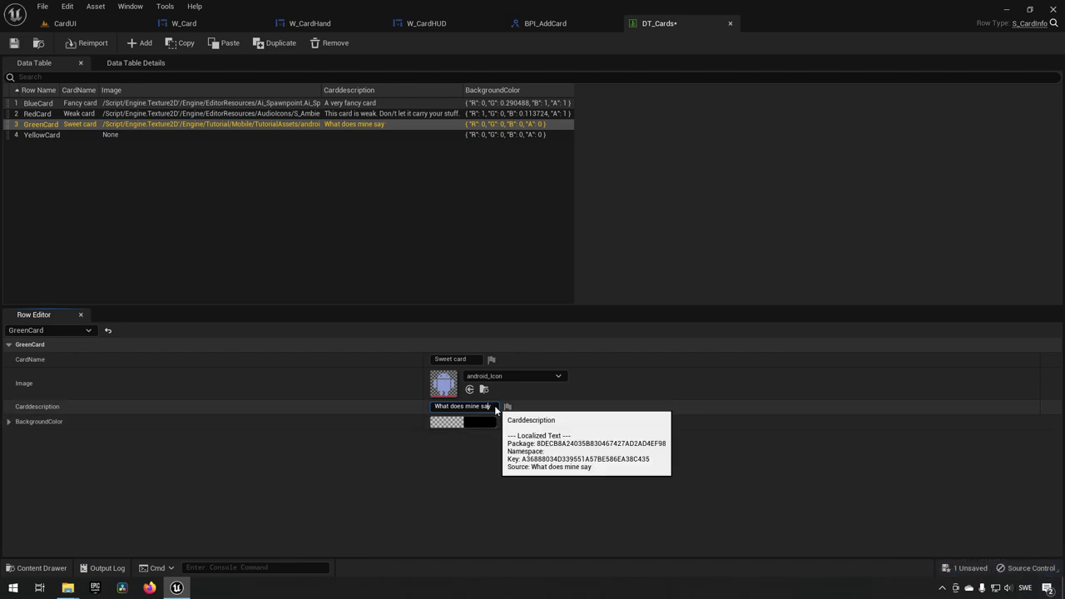
{"action": "type", "text": "?"}
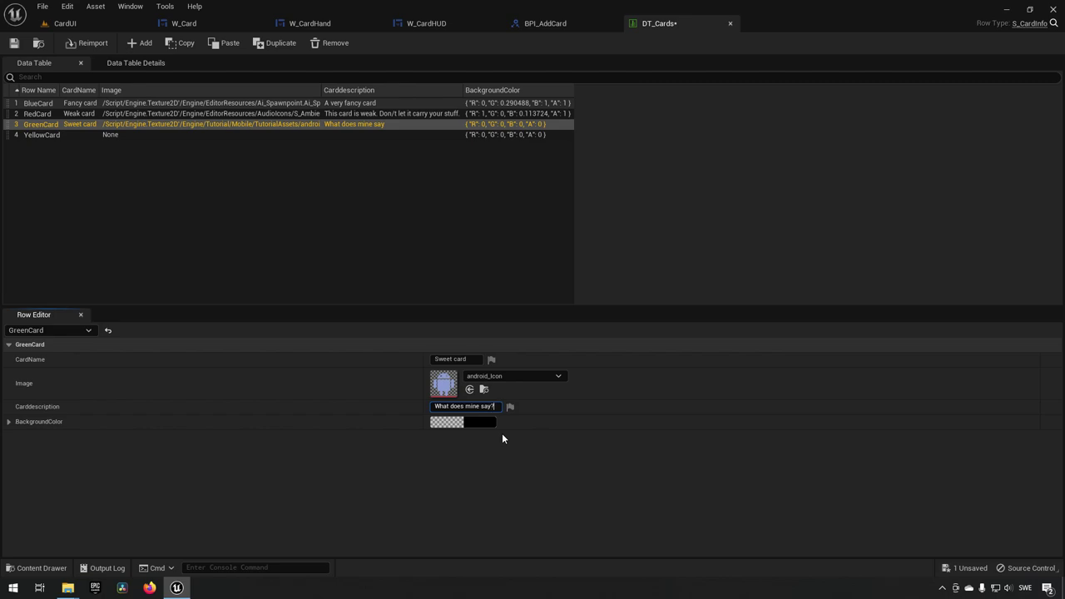
{"action": "key", "text": "Return"}
Step: Set the GreenCard row's BackgroundColor to bright green with R 0.169322, G 1, B 0 and alpha 1
{"action": "left_click", "coordinate": [487, 422]}
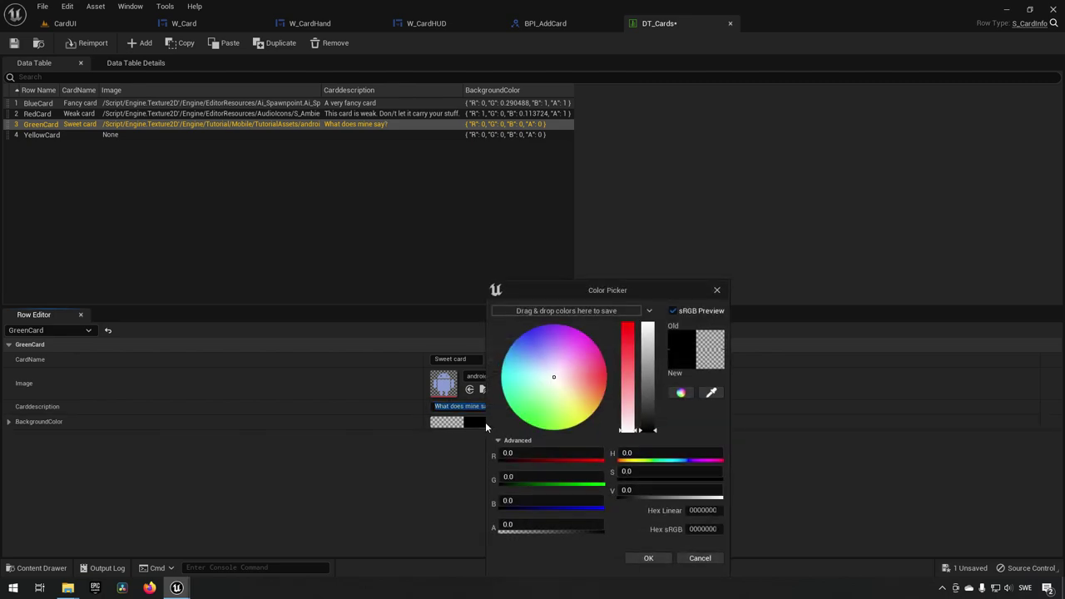
{"action": "left_click", "coordinate": [535, 429]}
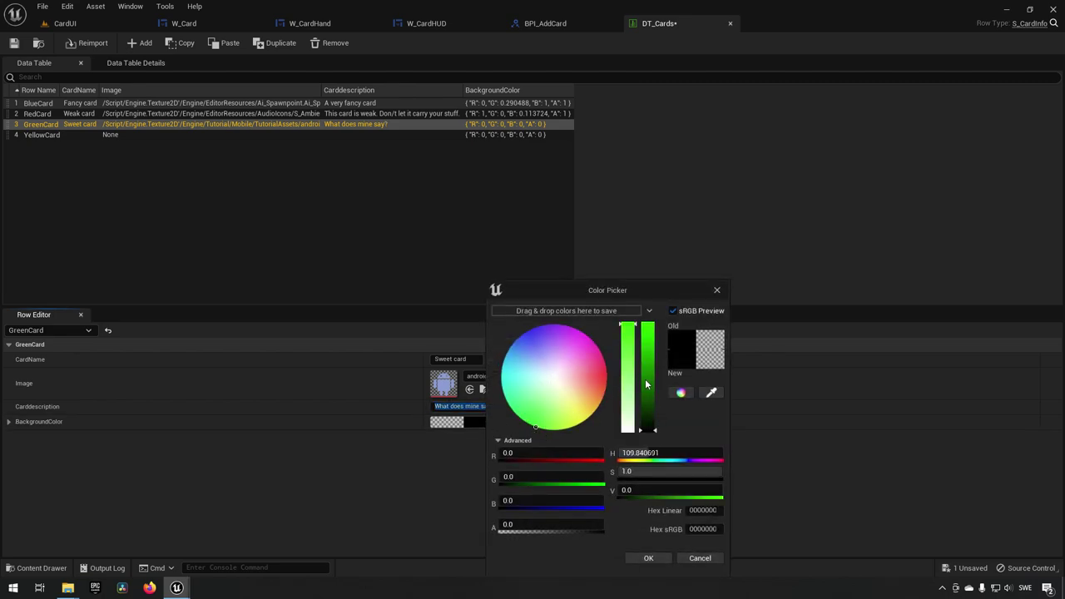
{"action": "left_click_drag", "start_coordinate": [647, 384], "coordinate": [649, 304]}
{"action": "left_click", "coordinate": [523, 519]}
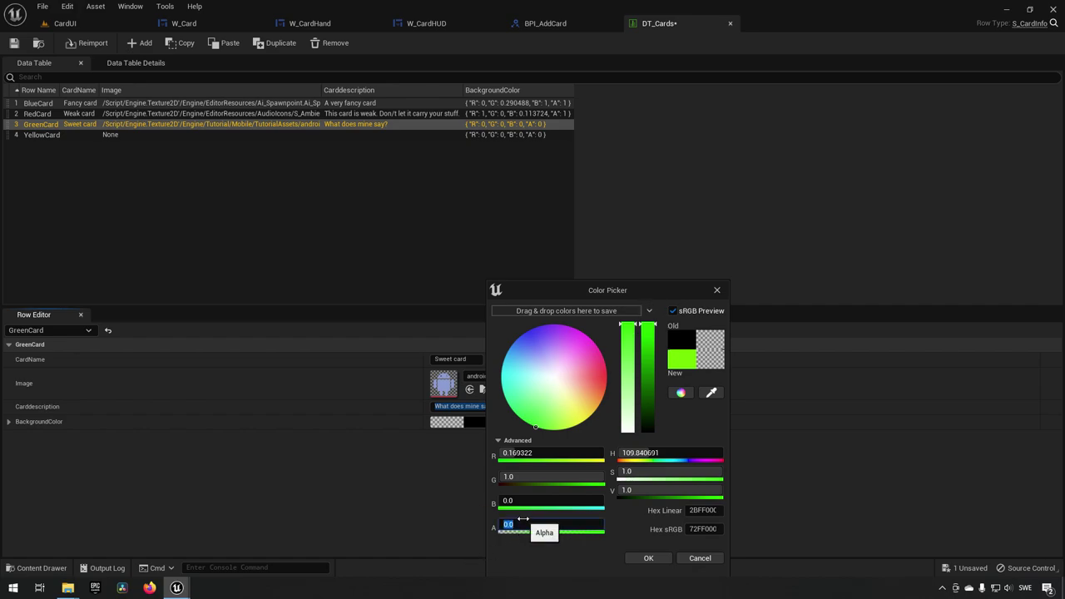
{"action": "type", "text": "1"}
{"action": "key", "text": "Return"}
{"action": "left_click", "coordinate": [637, 559]}
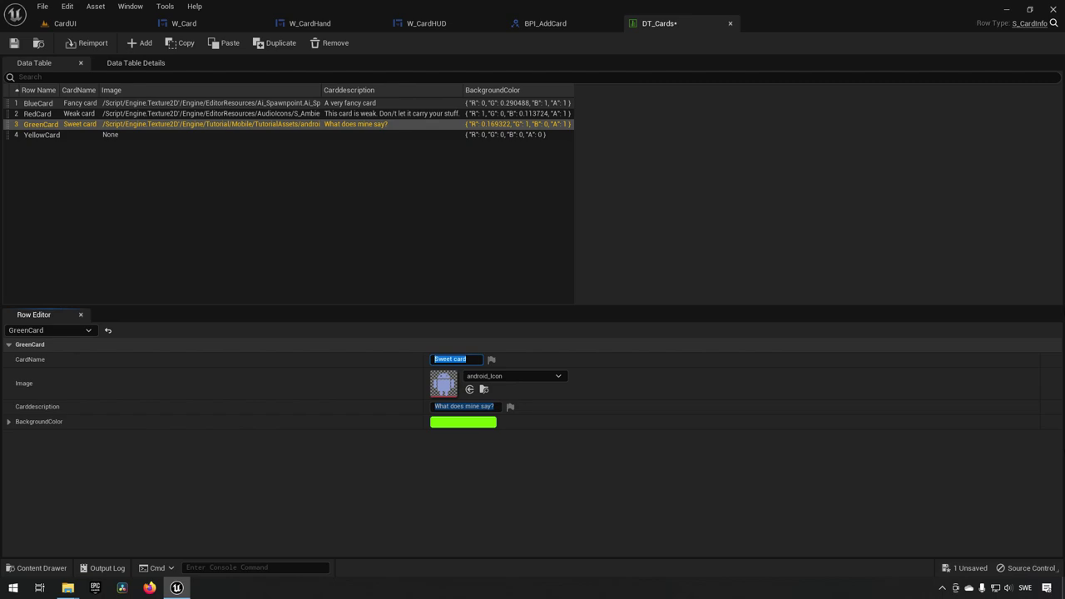
Step: Set the CardName of the YellowCard row to "Powerful card"
{"action": "left_click", "coordinate": [73, 137]}
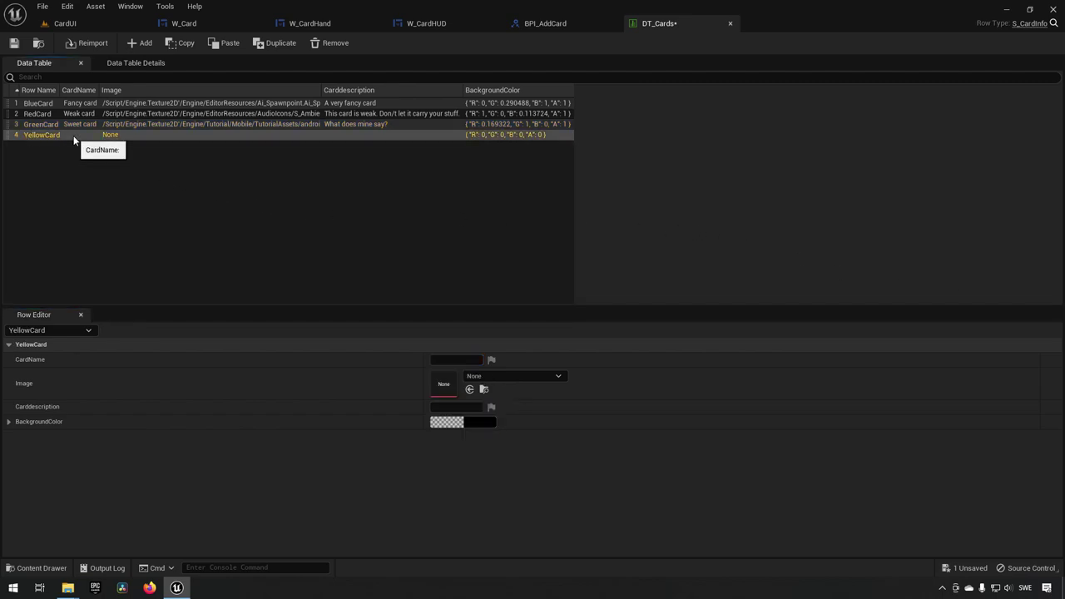
{"action": "left_click", "coordinate": [458, 359]}
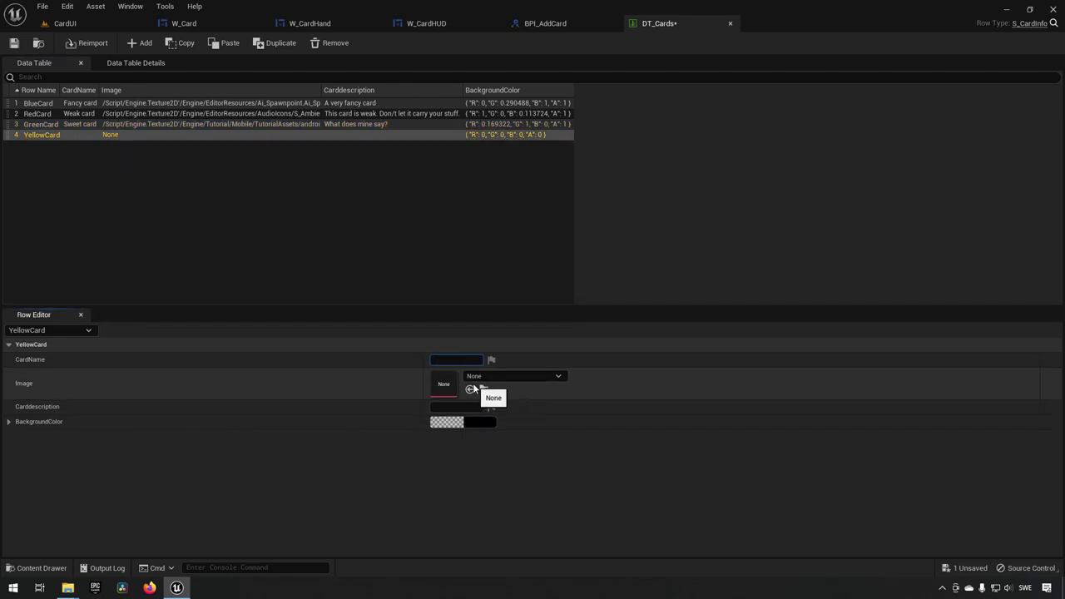
{"action": "type", "text": "Powerful card"}
{"action": "key", "text": "Return"}
Step: Assign the CameraActor_64x texture as the YellowCard row's Image
{"action": "left_click", "coordinate": [502, 376]}
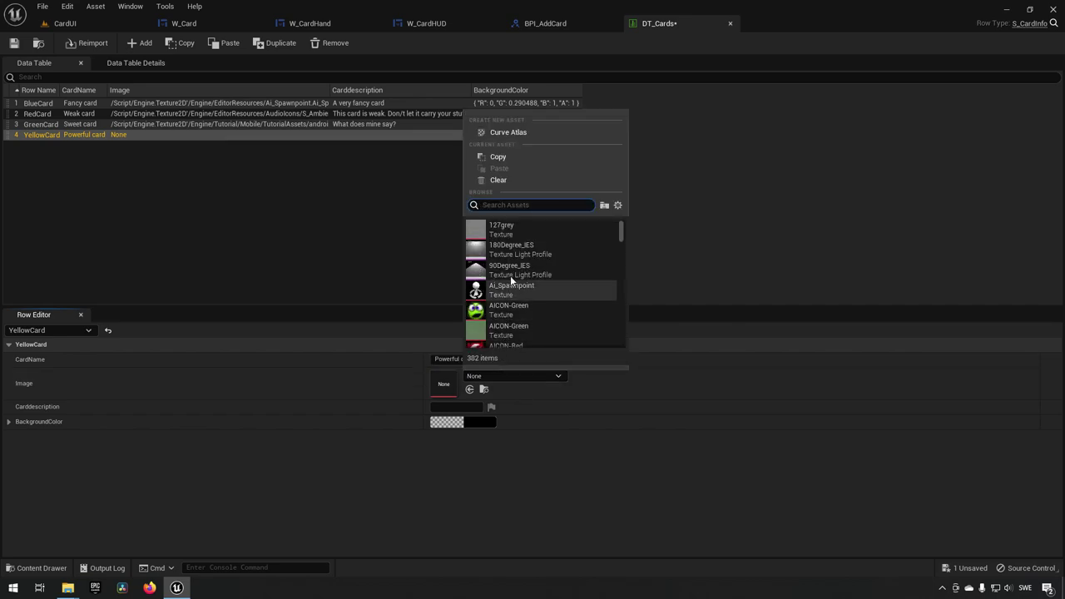
{"action": "type", "text": "camera"}
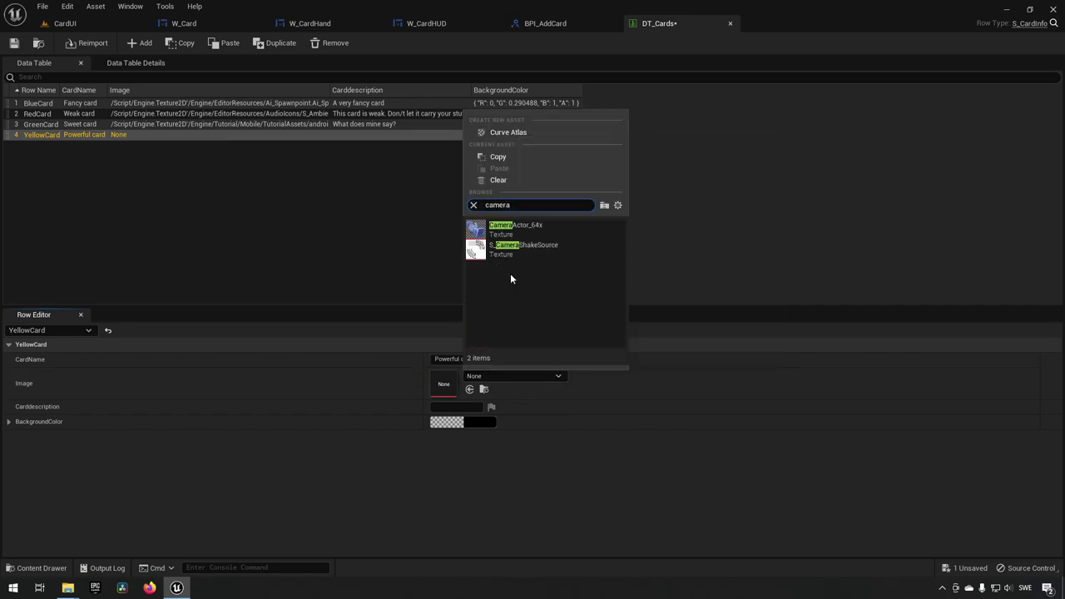
{"action": "left_click", "coordinate": [537, 232]}
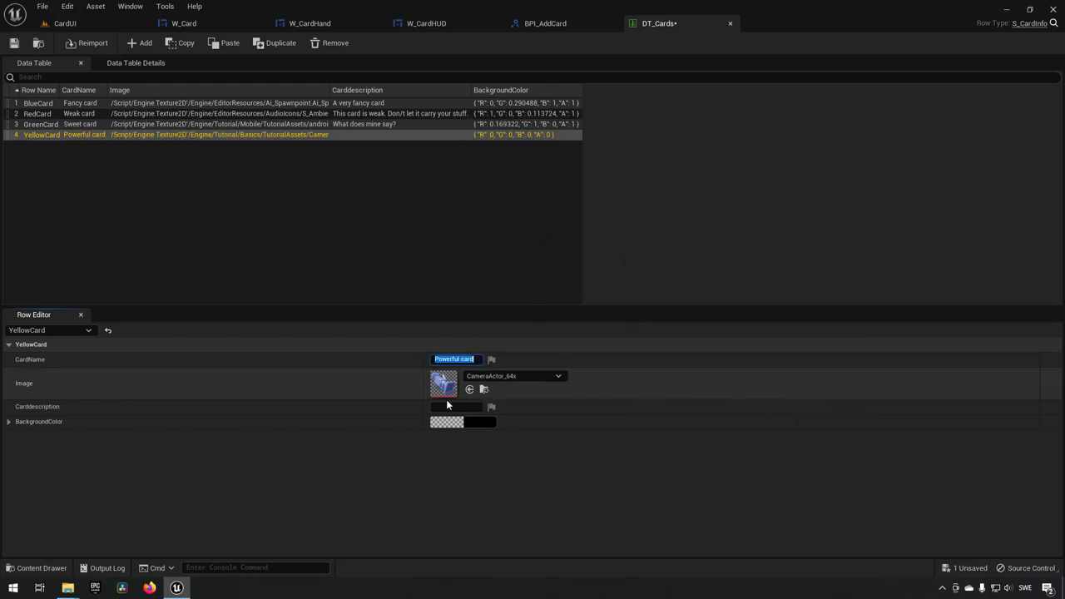
Step: Enter "It is over 9000!" as the YellowCard row's Carddescription
{"action": "left_click", "coordinate": [450, 406]}
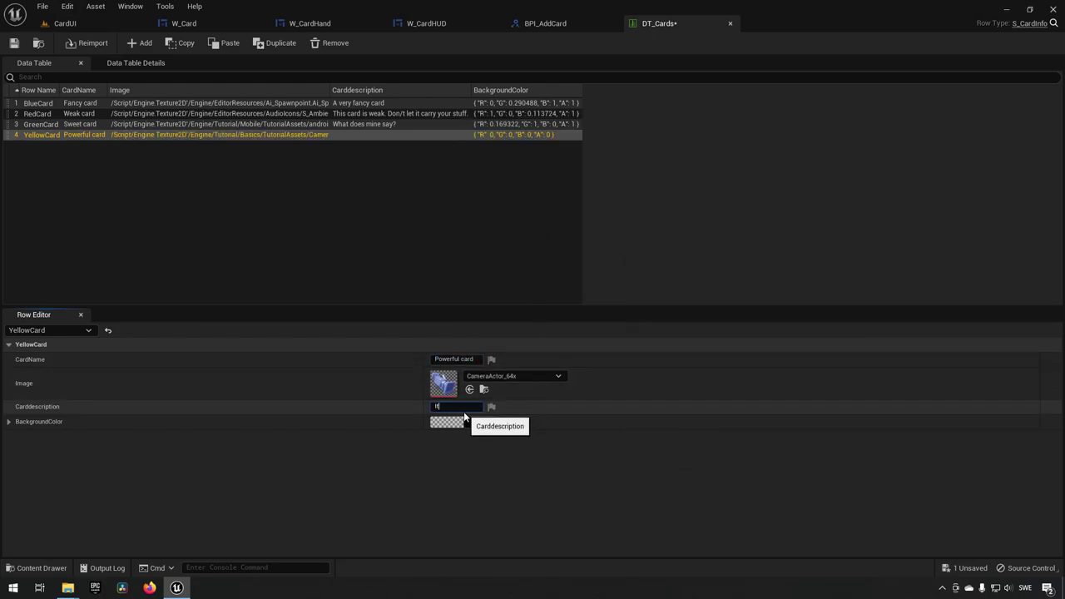
{"action": "type", "text": "It is over 9000!"}
{"action": "key", "text": "Return"}
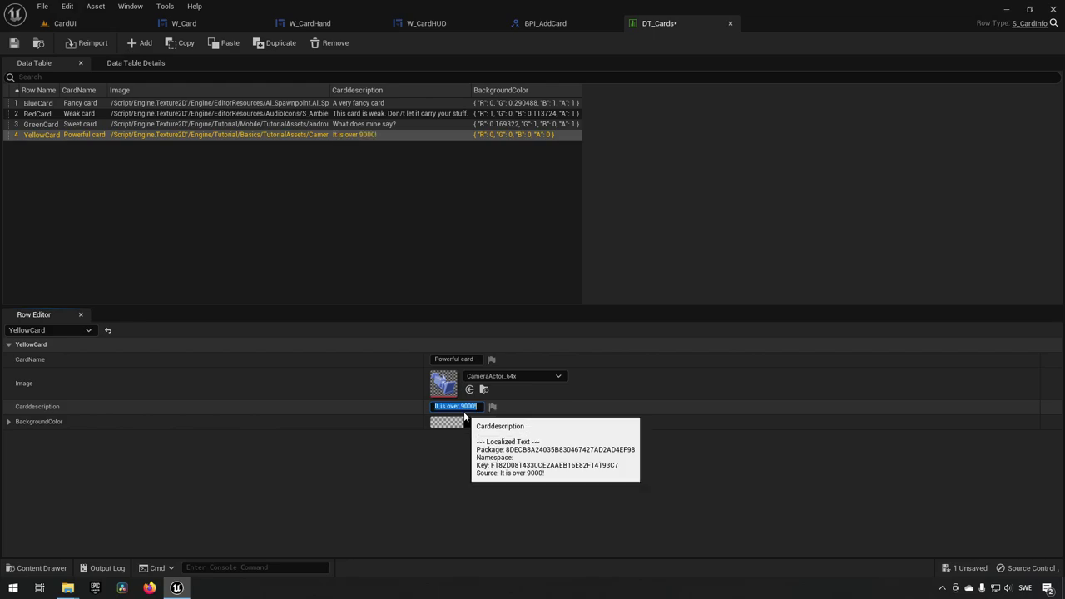
Step: Set the YellowCard row's BackgroundColor to yellow with R 1, G 0.674918, B 0 and alpha 1, and save the DT_Cards data table
{"action": "left_click", "coordinate": [475, 422]}
{"action": "left_click", "coordinate": [594, 422]}
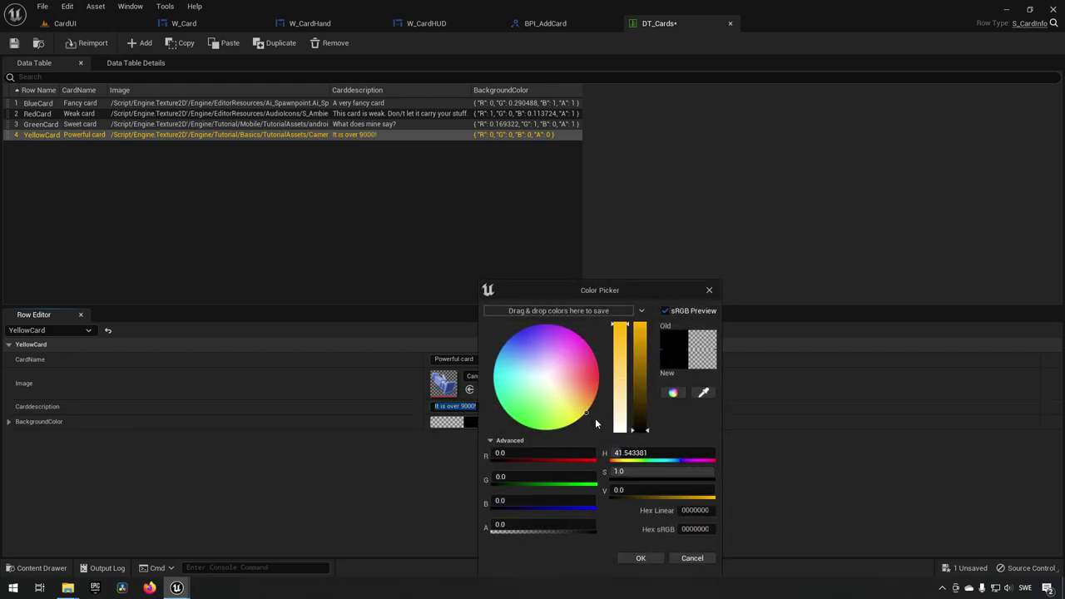
{"action": "left_click_drag", "start_coordinate": [639, 424], "coordinate": [638, 326]}
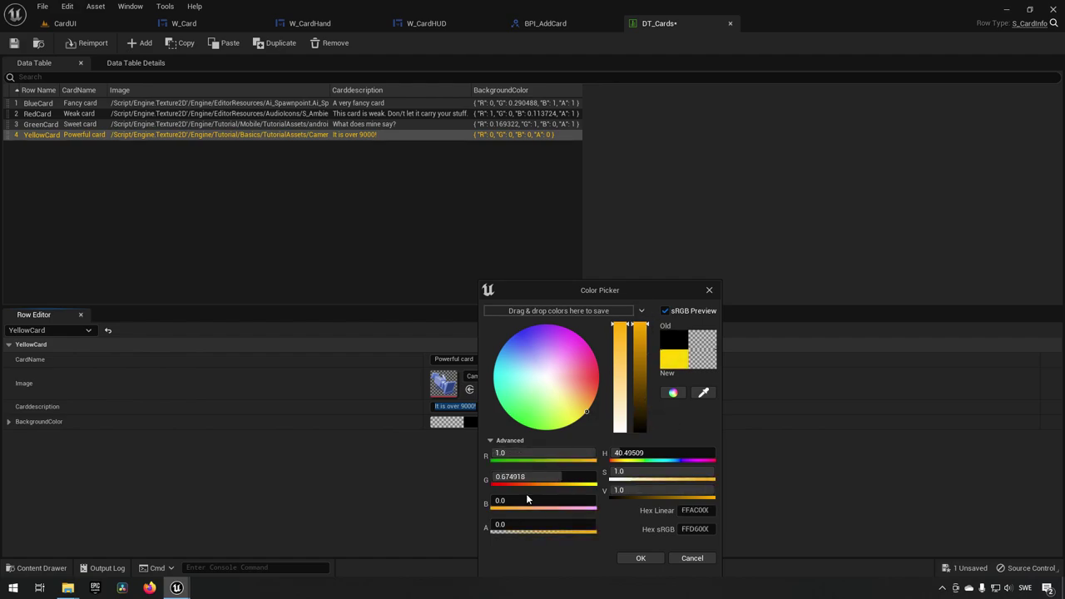
{"action": "left_click", "coordinate": [541, 523]}
{"action": "type", "text": "1"}
{"action": "key", "text": "Return"}
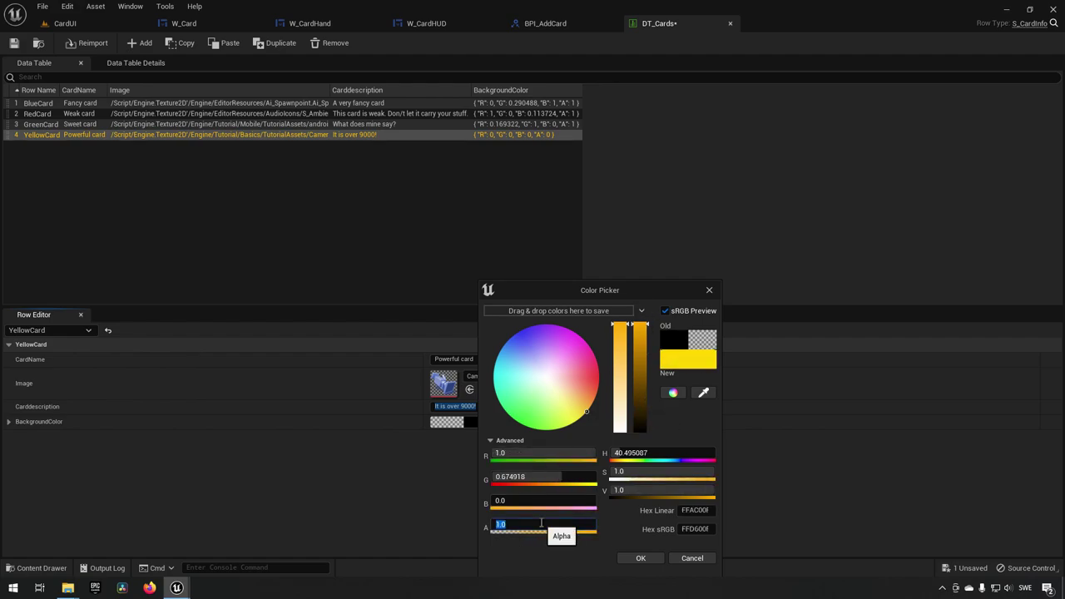
{"action": "left_click", "coordinate": [640, 557]}
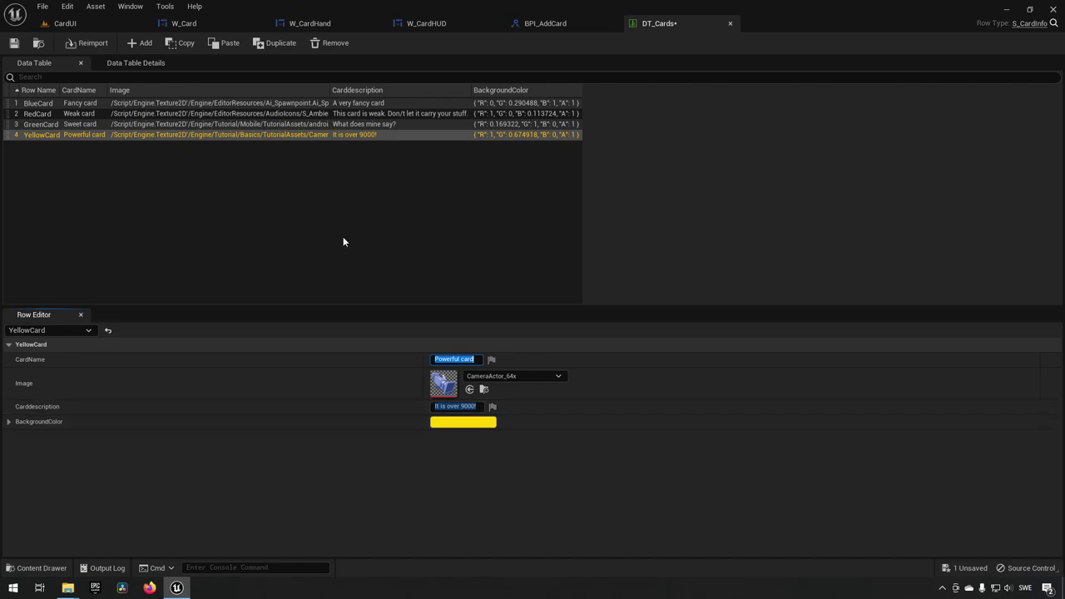
{"action": "left_click", "coordinate": [20, 46]}
{"action": "left_click", "coordinate": [406, 247]}
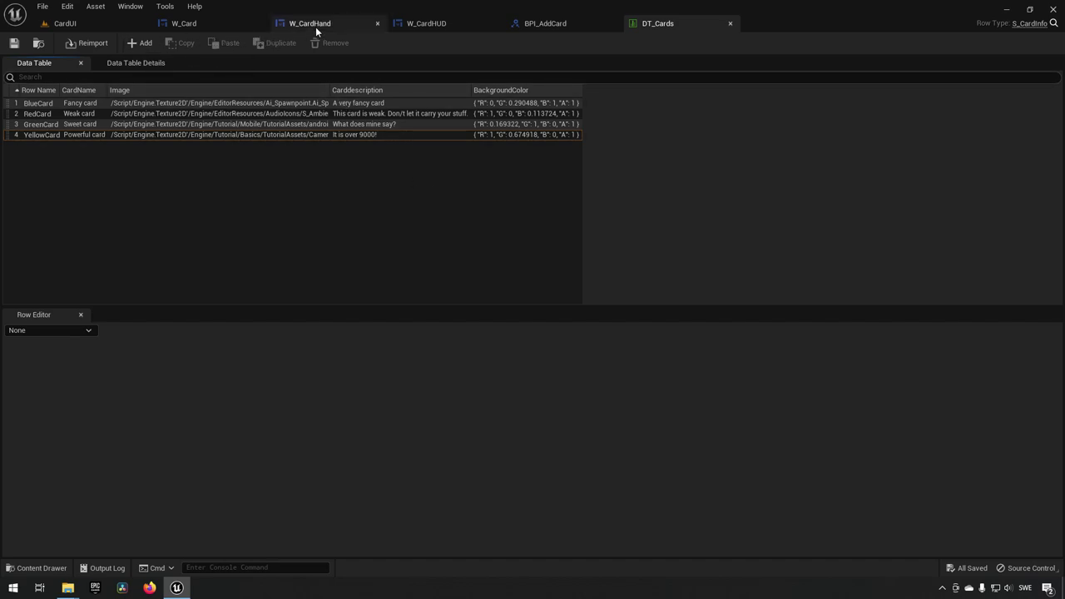
{"action": "left_click", "coordinate": [443, 30]}
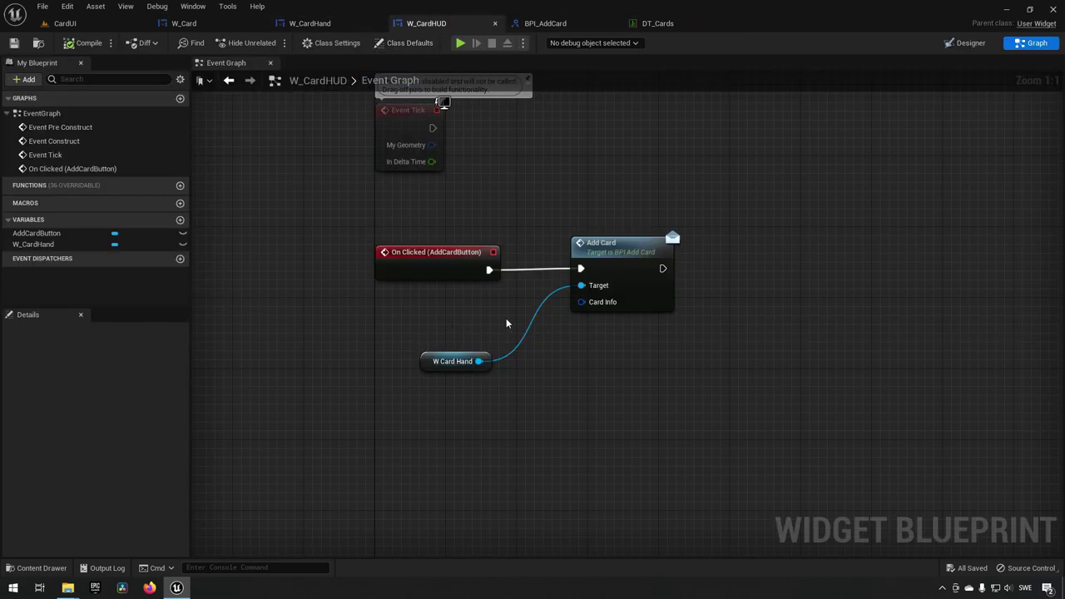
{"action": "left_click_drag", "start_coordinate": [581, 302], "coordinate": [541, 310]}
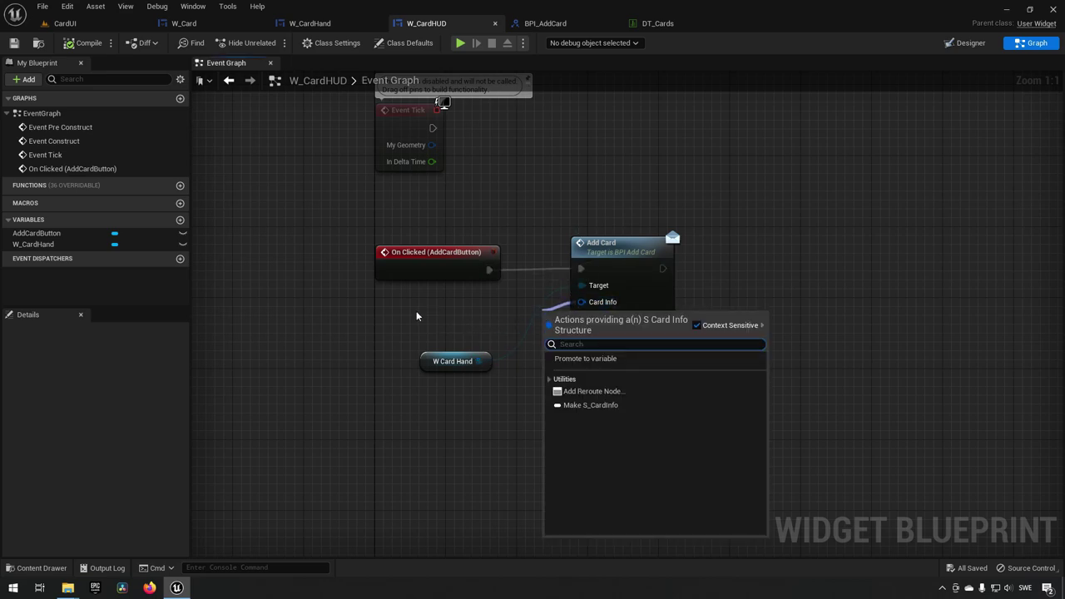
{"action": "key", "text": "Escape"}
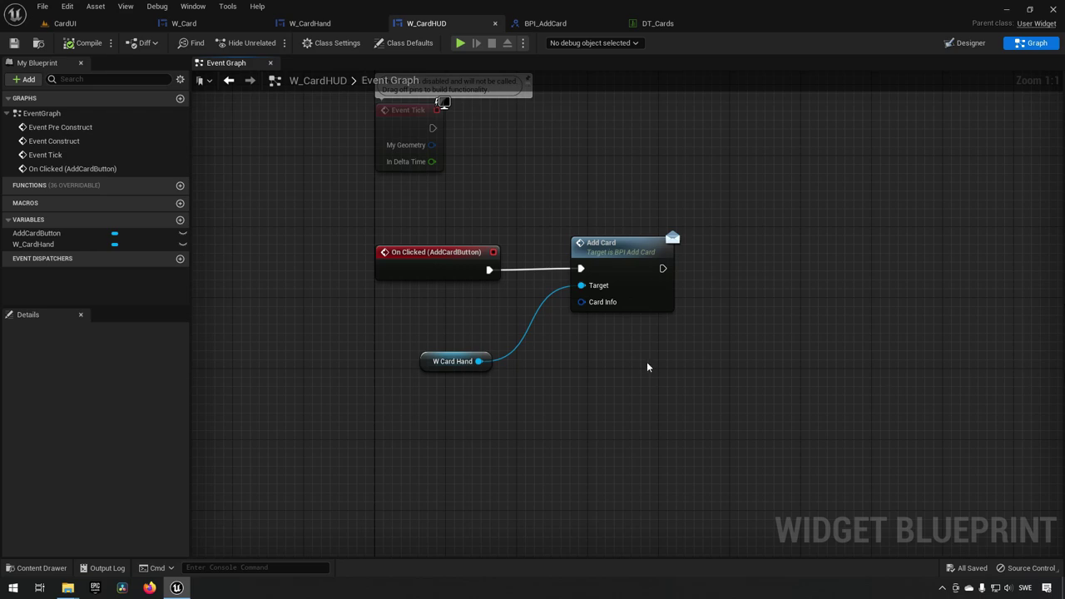
Step: Create a Blueprint Function Library named BPFL_Cards in the CardUI content folder
{"action": "key", "text": "ctrl+space"}
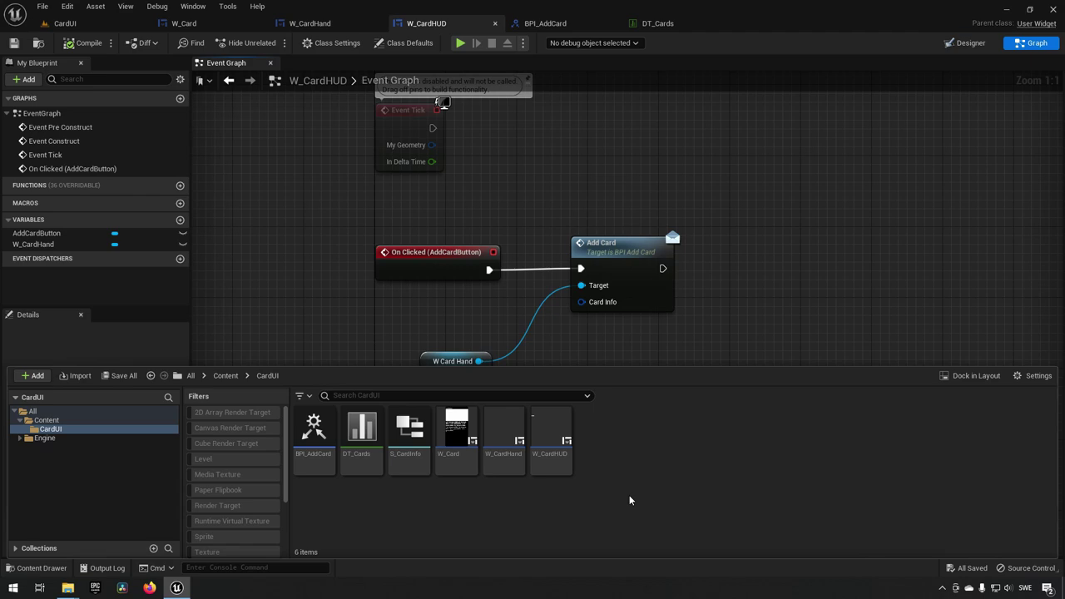
{"action": "right_click", "coordinate": [621, 460]}
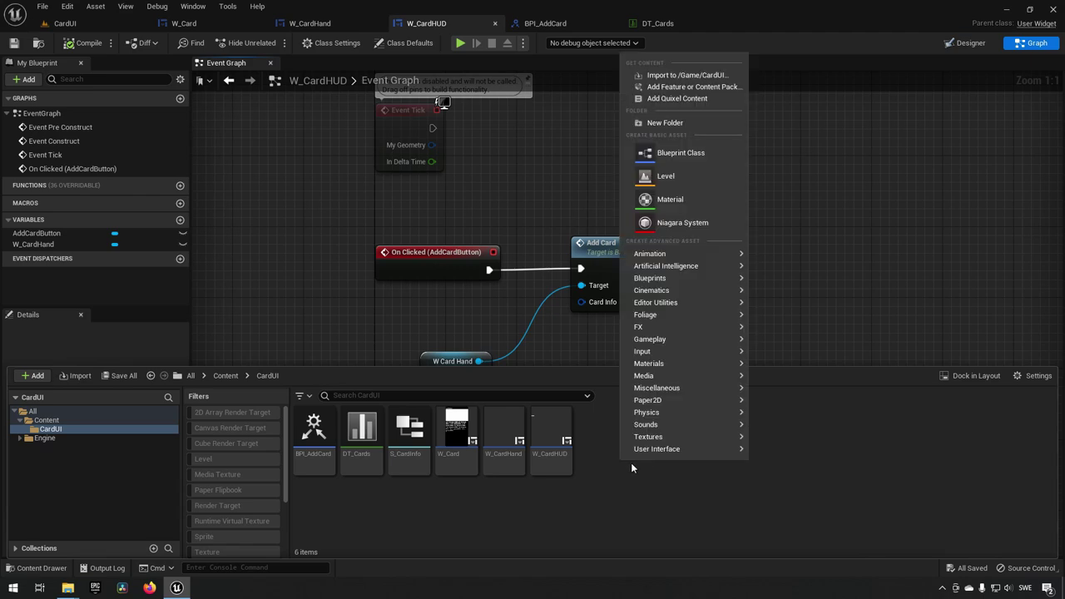
{"action": "mouse_move", "coordinate": [658, 389]}
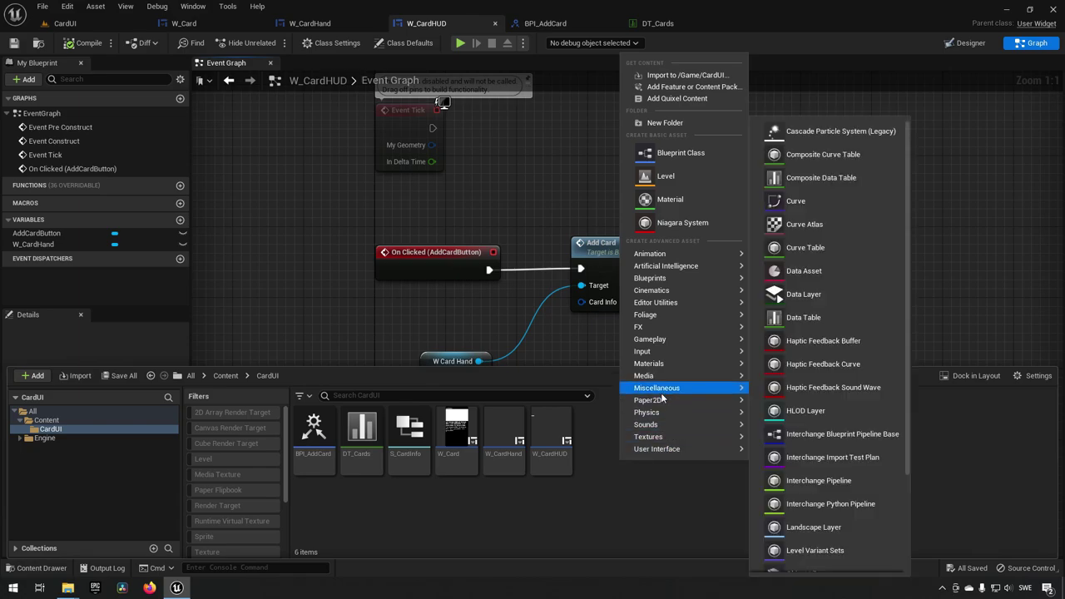
{"action": "mouse_move", "coordinate": [682, 280]}
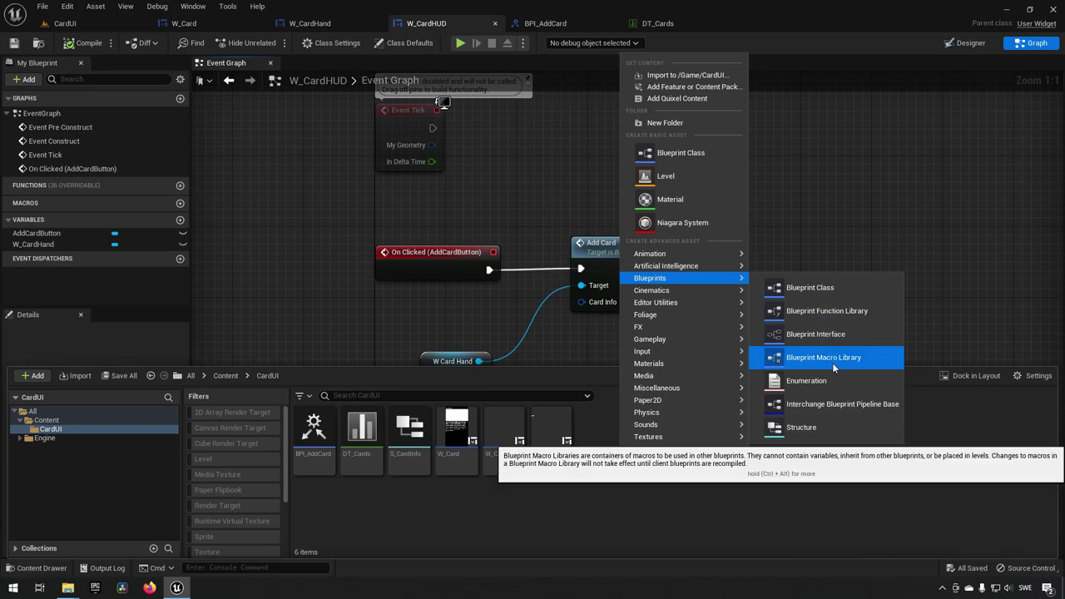
{"action": "left_click", "coordinate": [828, 310]}
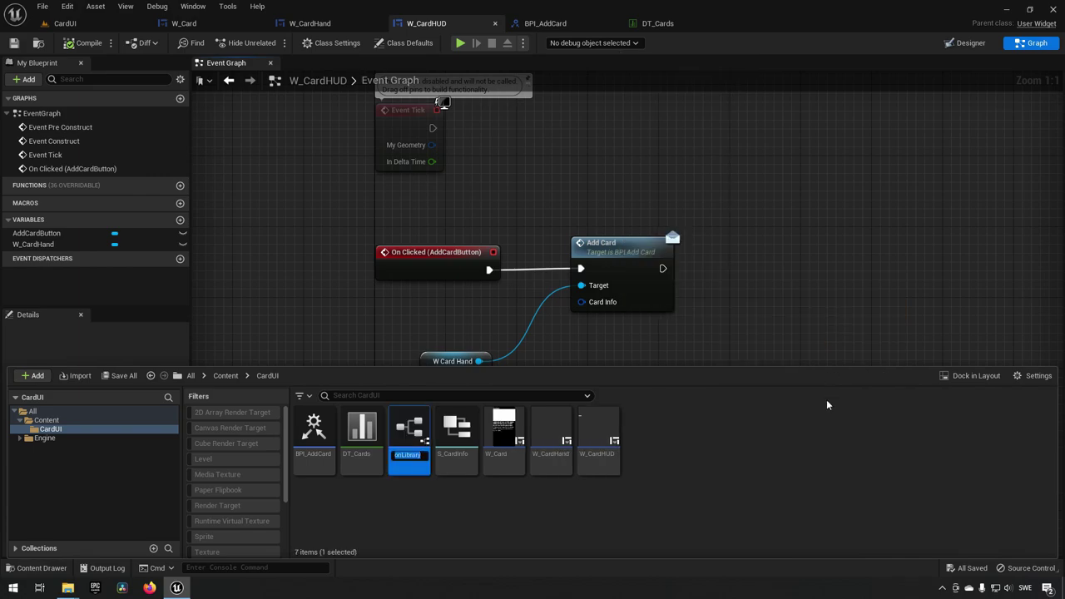
{"action": "type", "text": "BPFL_Cards"}
{"action": "key", "text": "Return"}
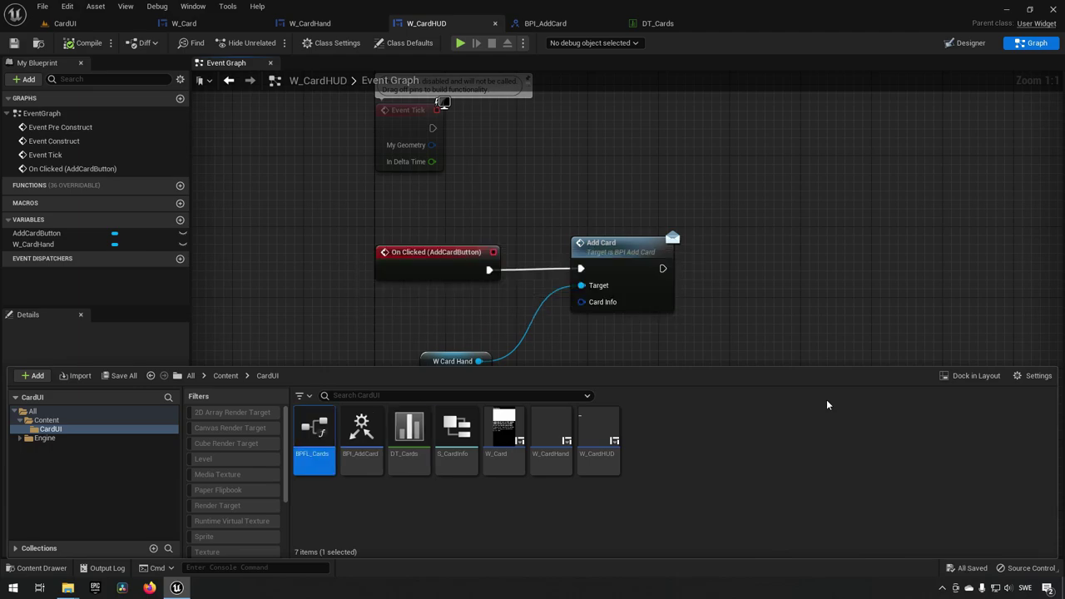
Step: Open BPFL_Cards for editing and name its new function GetRandomCard
{"action": "double_click", "coordinate": [322, 438]}
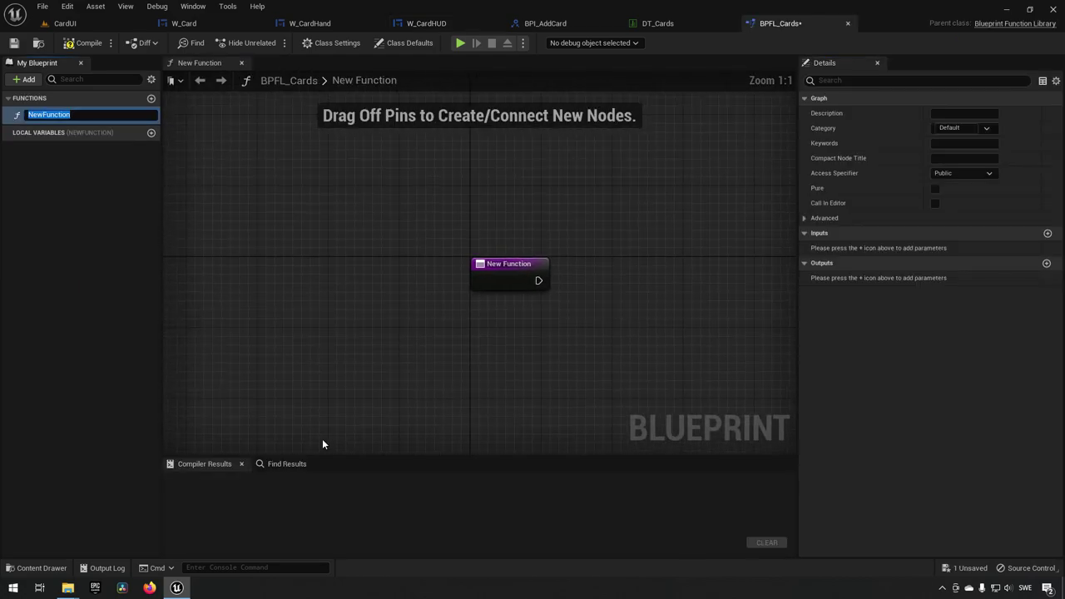
{"action": "left_click", "coordinate": [90, 114]}
{"action": "key", "text": "ctrl+a"}
{"action": "type", "text": "Ge"}
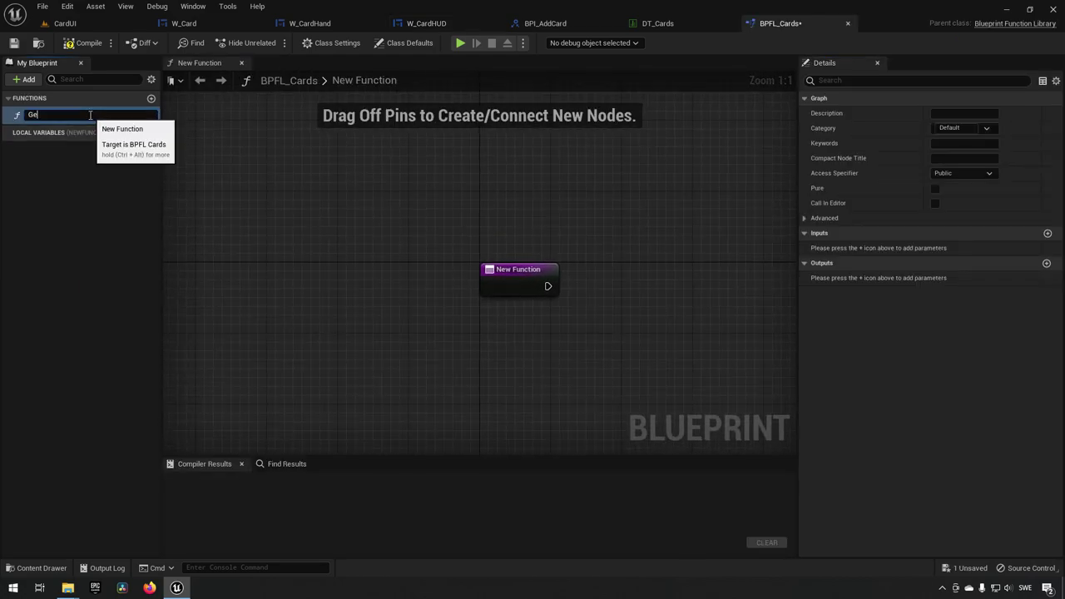
{"action": "type", "text": "tRandomCard"}
{"action": "key", "text": "Return"}
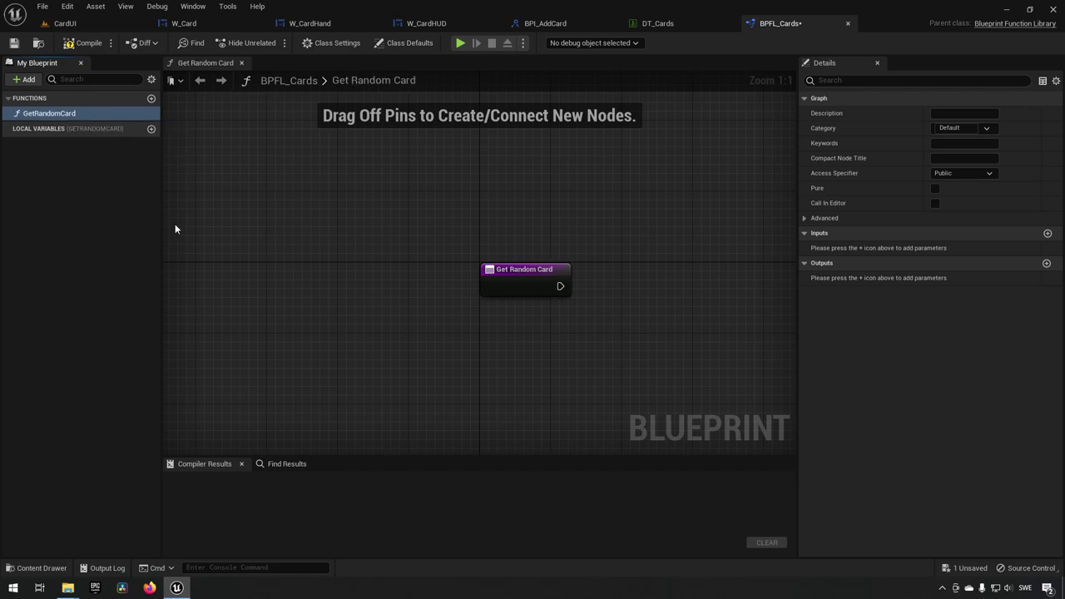
Step: Add an output named CardInfo of type S Card Info to GetRandomCard and move the Return Node farther from the entry node
{"action": "right_click_drag", "start_coordinate": [719, 332], "coordinate": [557, 334]}
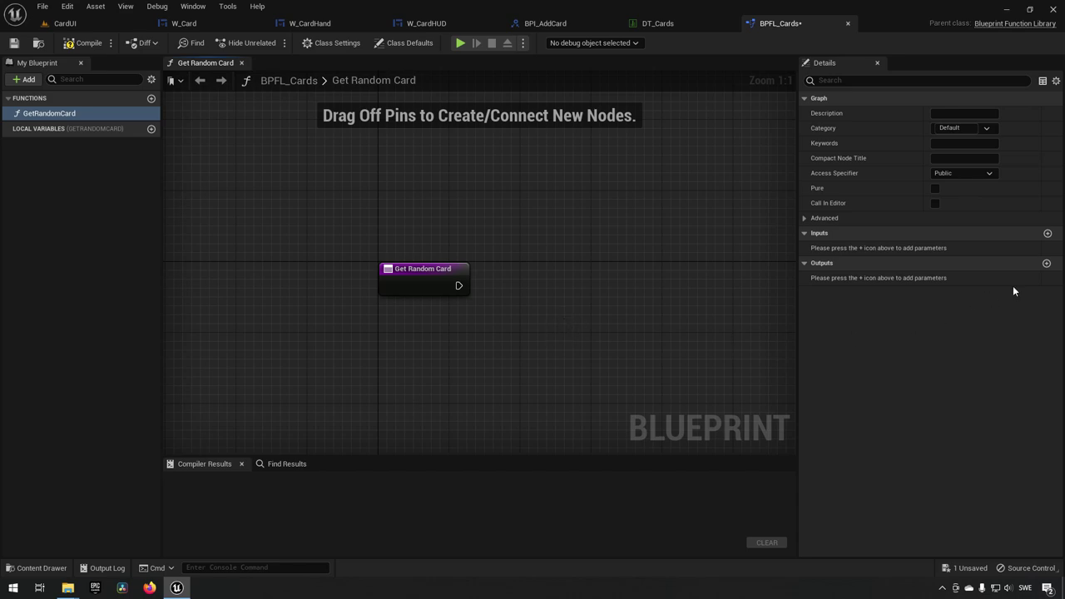
{"action": "left_click", "coordinate": [1047, 263]}
{"action": "left_click", "coordinate": [961, 278]}
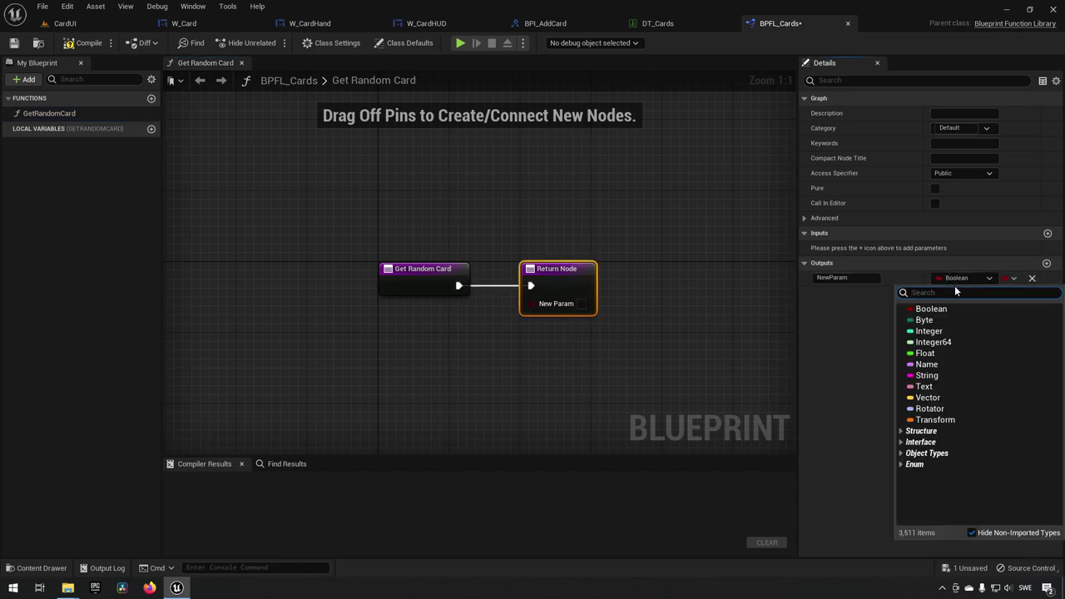
{"action": "type", "text": "s_card"}
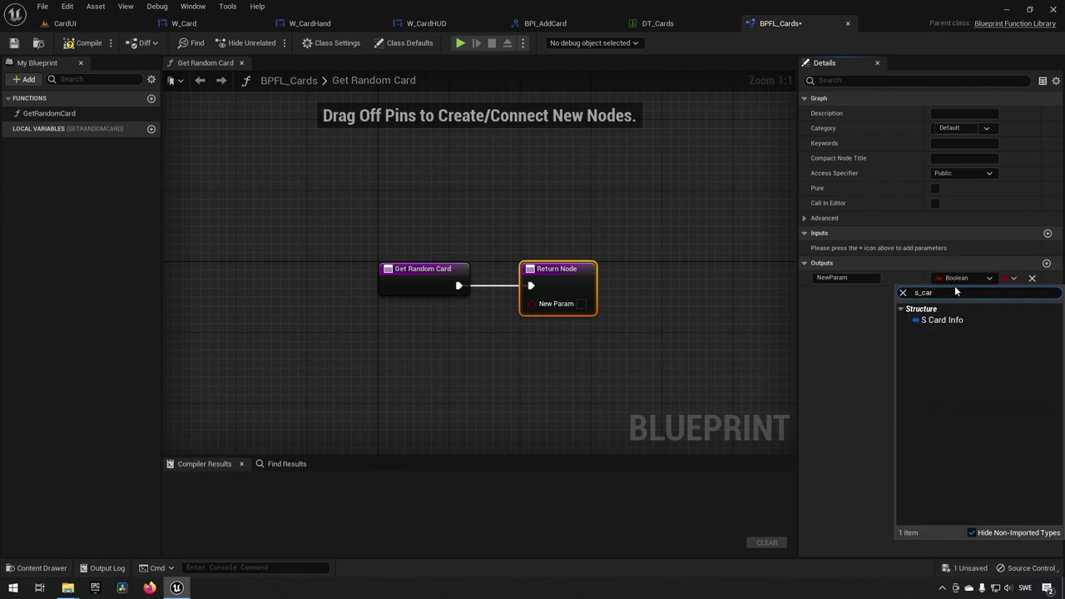
{"action": "left_click", "coordinate": [948, 317]}
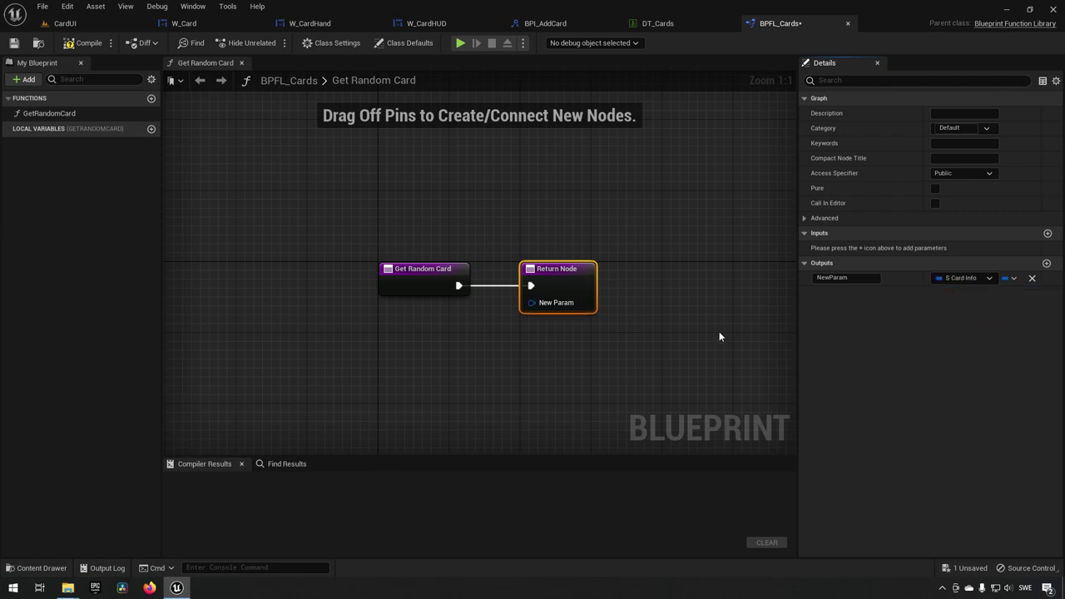
{"action": "right_click_drag", "start_coordinate": [636, 329], "coordinate": [542, 315]}
{"action": "left_click_drag", "start_coordinate": [466, 258], "coordinate": [680, 256]}
{"action": "left_click", "coordinate": [839, 281]}
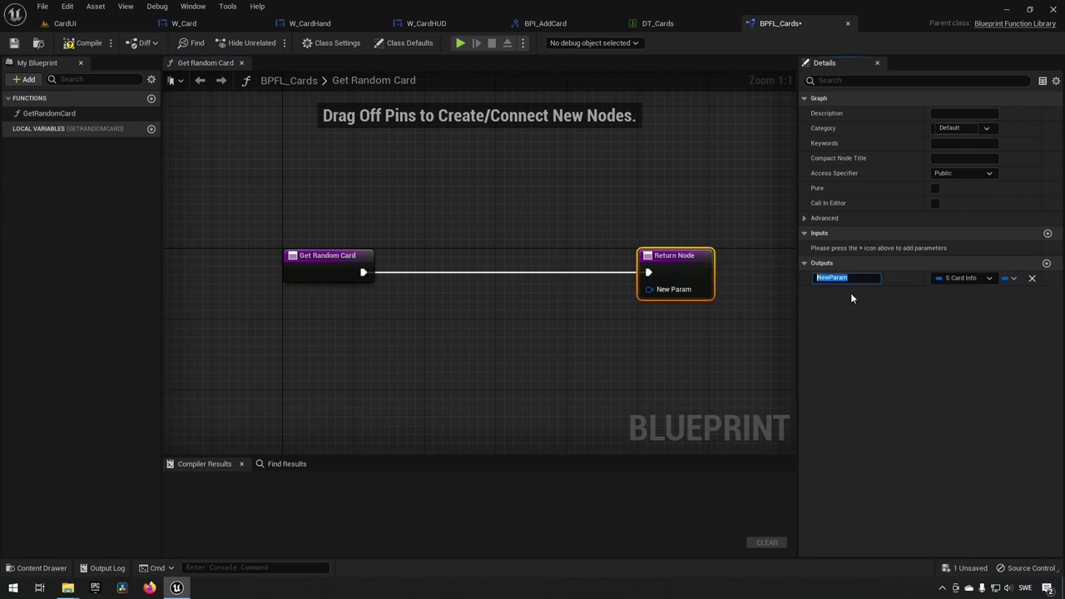
{"action": "type", "text": "CardInfo"}
{"action": "key", "text": "Return"}
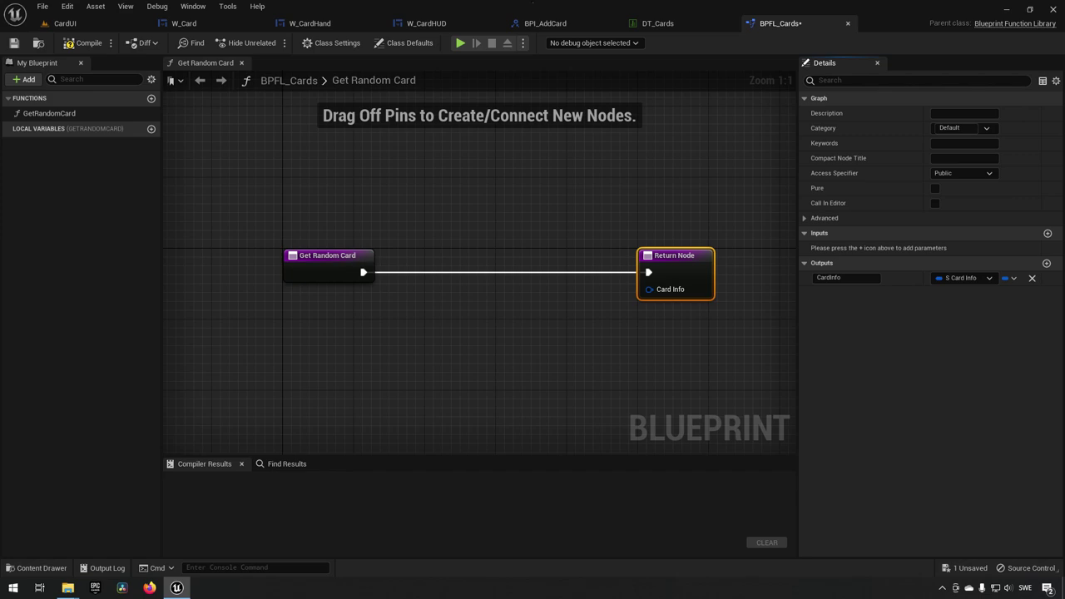
Step: Add a Get Data Table Row Names node for DT_Cards and connect it after the Get Random Card entry node, aligned with it
{"action": "right_click", "coordinate": [397, 306]}
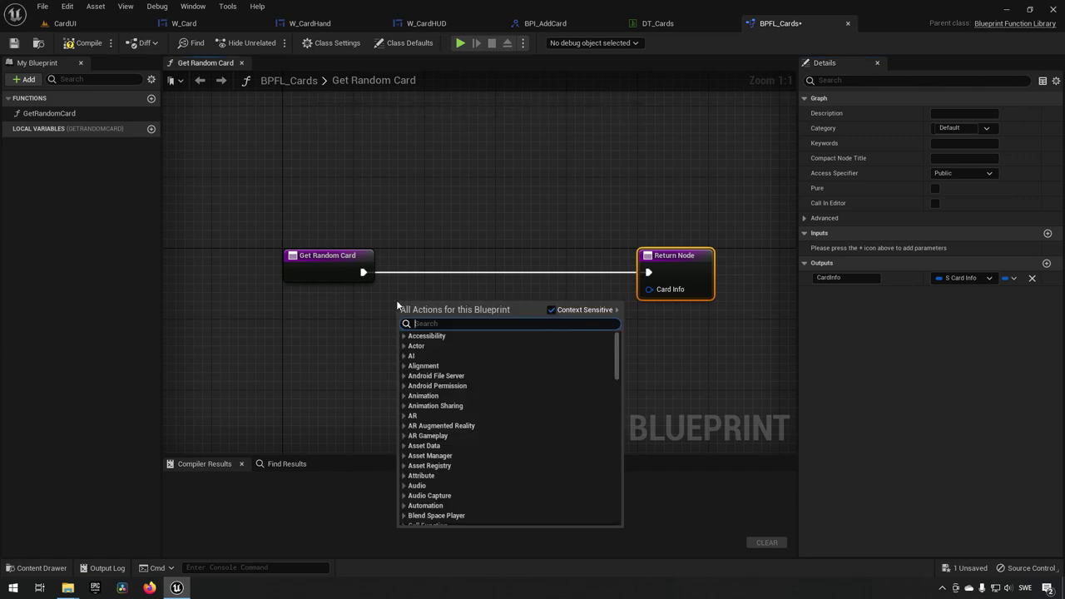
{"action": "type", "text": "data table"}
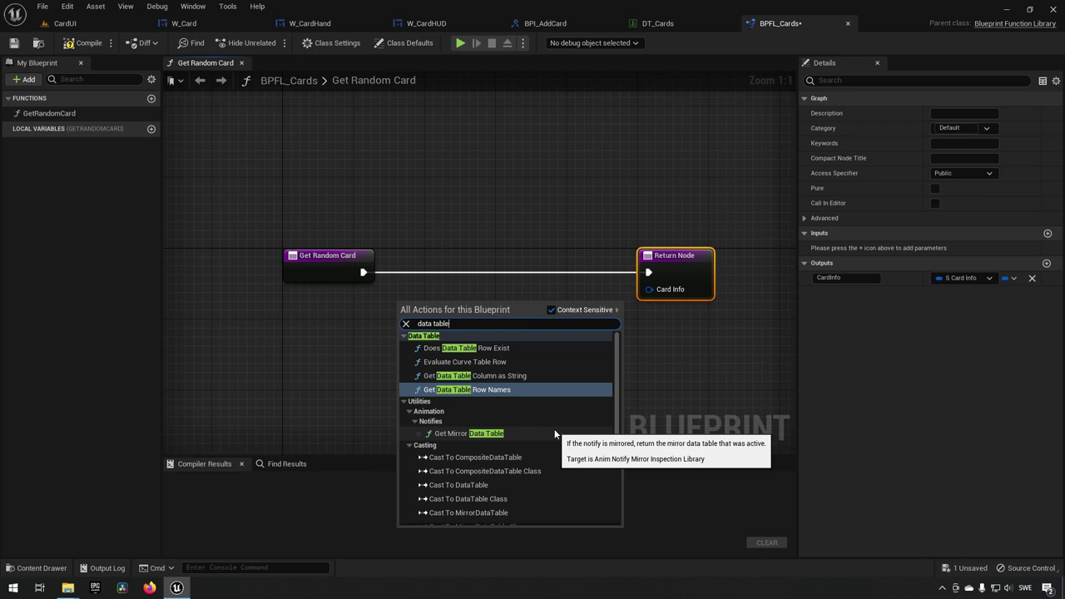
{"action": "left_click", "coordinate": [478, 389]}
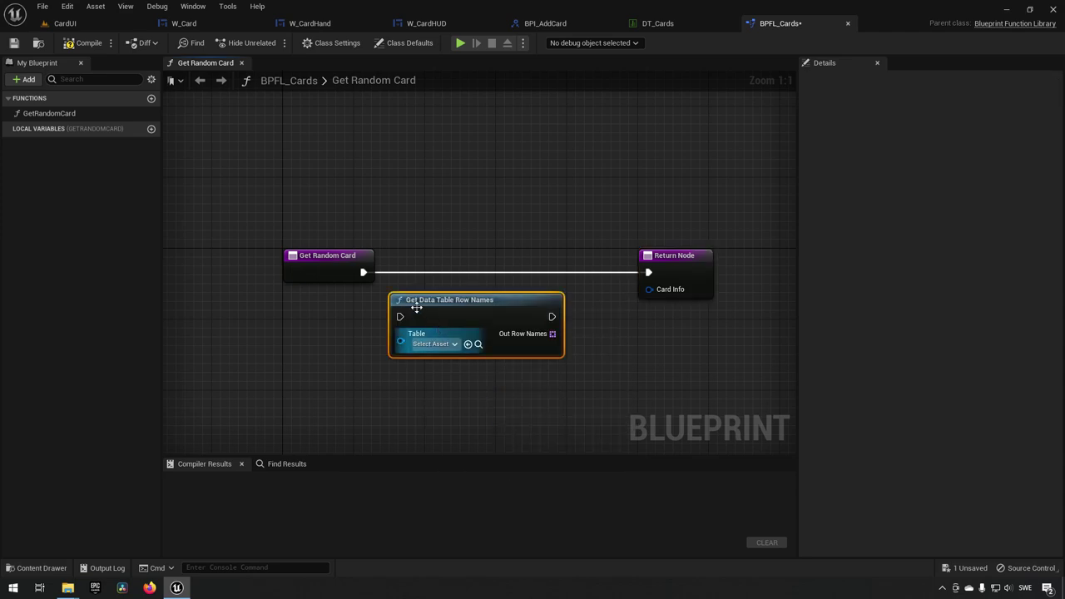
{"action": "left_click_drag", "start_coordinate": [363, 272], "coordinate": [401, 316]}
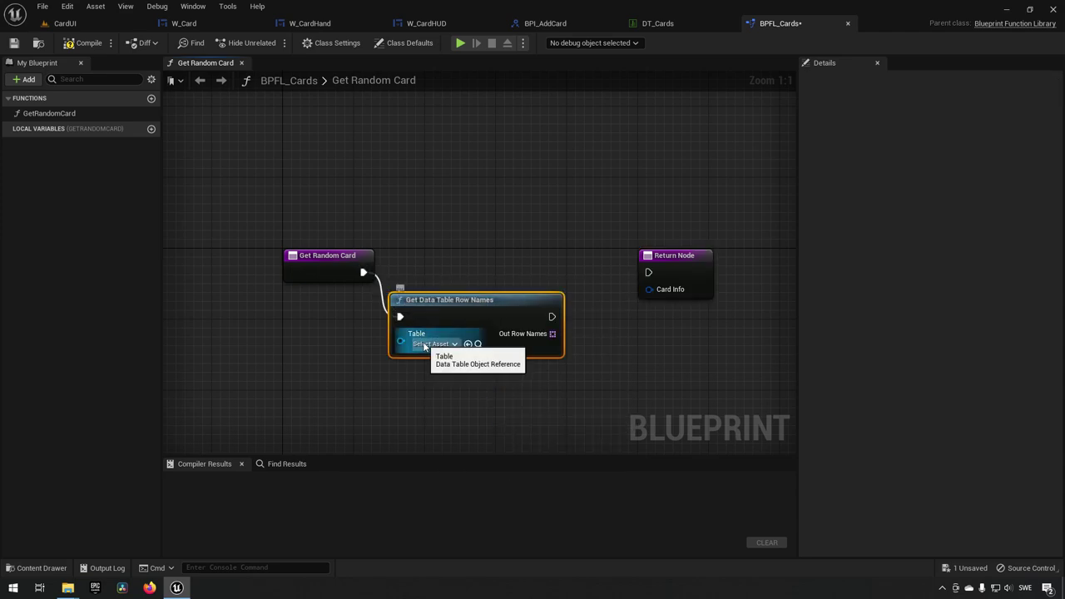
{"action": "left_click", "coordinate": [424, 344]}
{"action": "left_click", "coordinate": [469, 405]}
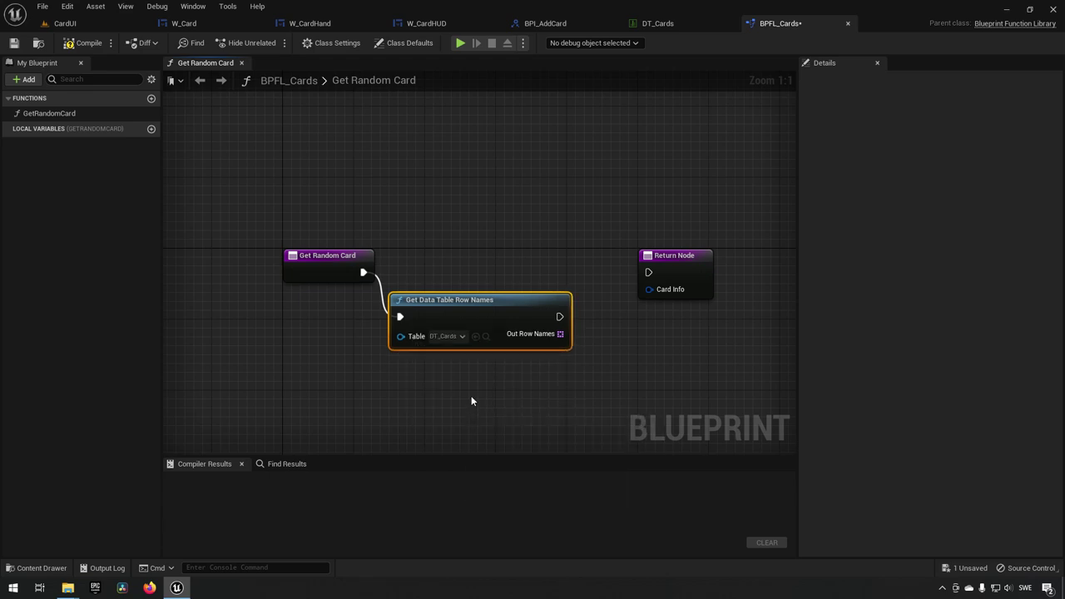
{"action": "left_click_drag", "start_coordinate": [472, 308], "coordinate": [471, 264]}
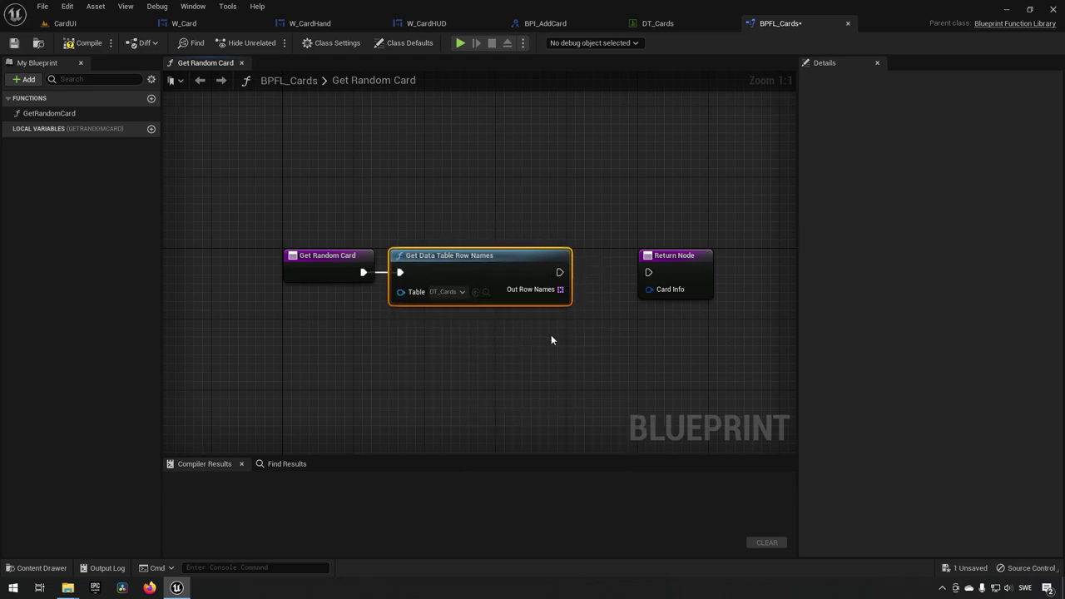
Step: Move the Return Node farther away and add a Random Array Item node fed by Out Row Names
{"action": "right_click_drag", "start_coordinate": [550, 339], "coordinate": [479, 315]}
{"action": "left_click_drag", "start_coordinate": [488, 264], "coordinate": [524, 307]}
{"action": "right_click_drag", "start_coordinate": [471, 368], "coordinate": [418, 349]}
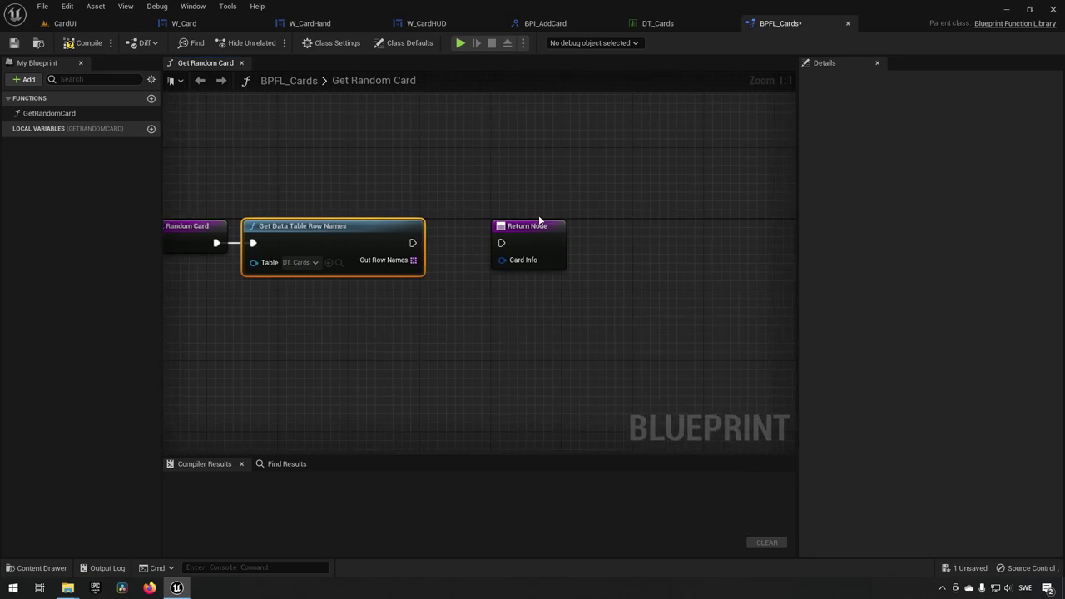
{"action": "left_click_drag", "start_coordinate": [539, 222], "coordinate": [679, 222]}
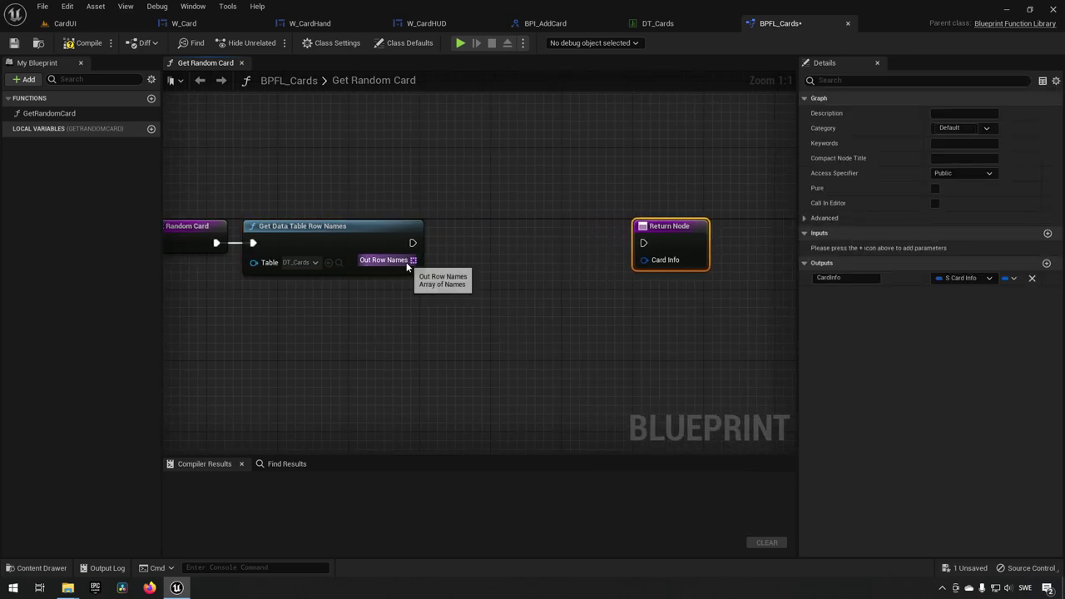
{"action": "left_click_drag", "start_coordinate": [407, 264], "coordinate": [447, 264]}
{"action": "type", "text": "rand"}
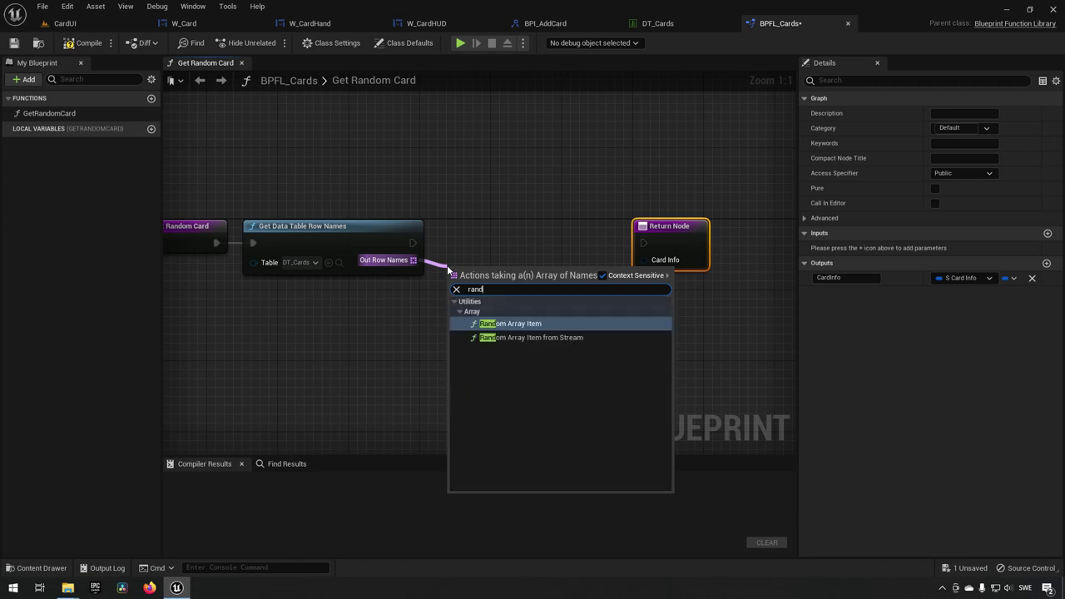
{"action": "type", "text": "om"}
{"action": "key", "text": "Return"}
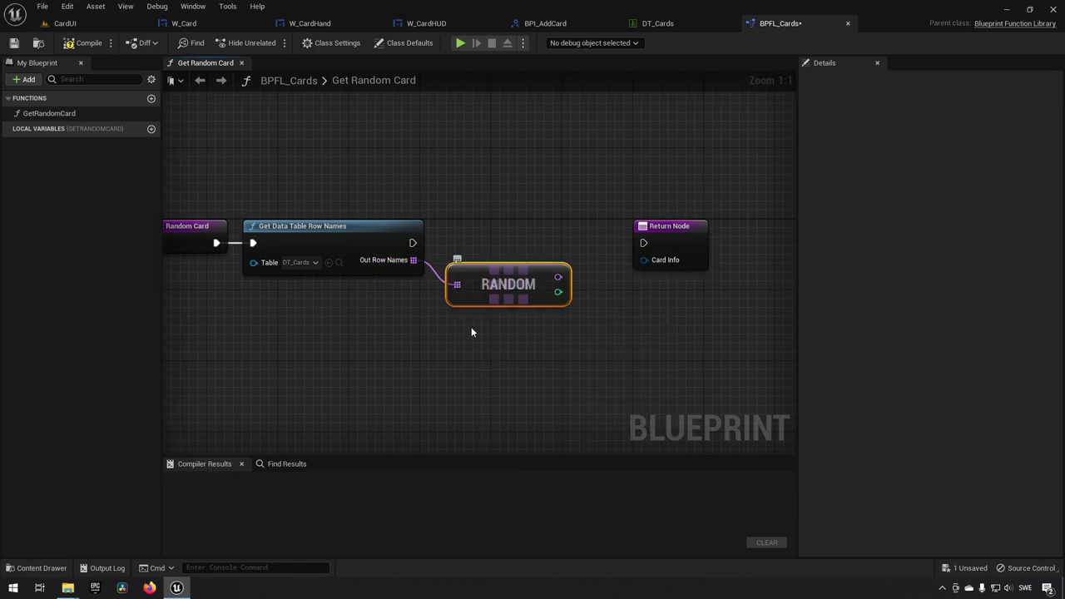
Step: Make more room before the Return Node and add a Get Data Table Row node that uses the DT_Cards table
{"action": "right_click_drag", "start_coordinate": [556, 357], "coordinate": [455, 321]}
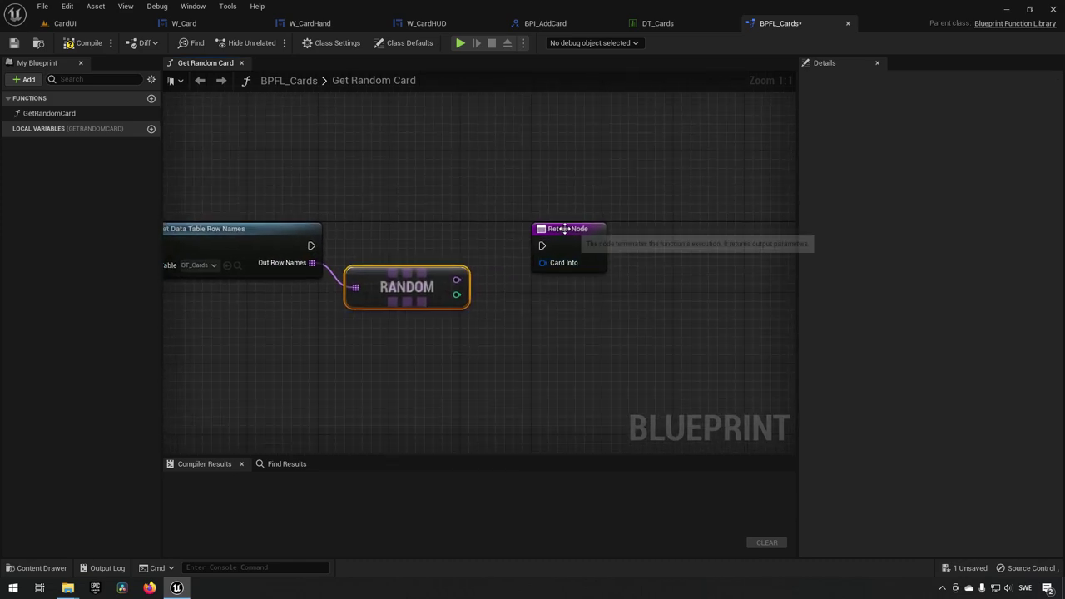
{"action": "left_click_drag", "start_coordinate": [574, 233], "coordinate": [767, 233]}
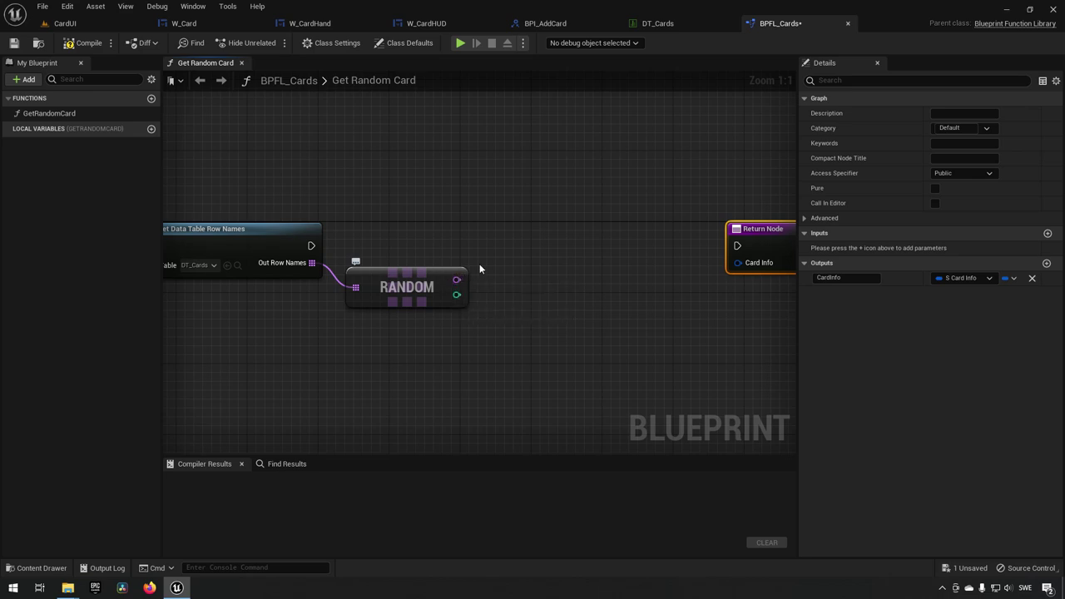
{"action": "right_click", "coordinate": [480, 264]}
{"action": "type", "text": "get table"}
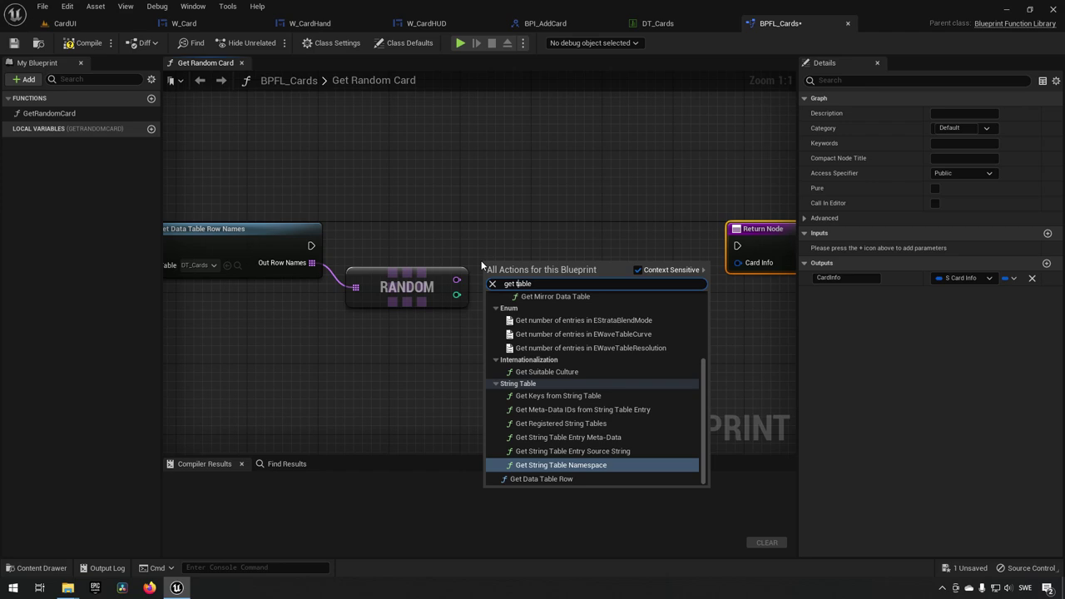
{"action": "key", "text": "BackSpace"}
{"action": "key", "text": "BackSpace"}
{"action": "key", "text": "BackSpace"}
{"action": "type", "text": "data"}
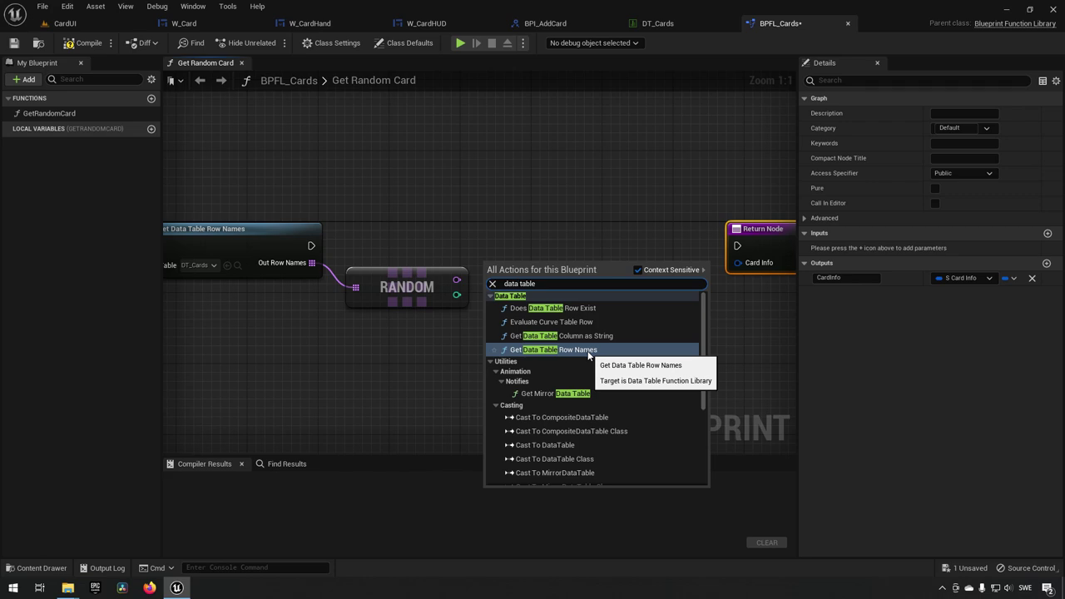
{"action": "scroll", "coordinate": [588, 356], "scroll_direction": "down", "scroll_amount": 4}
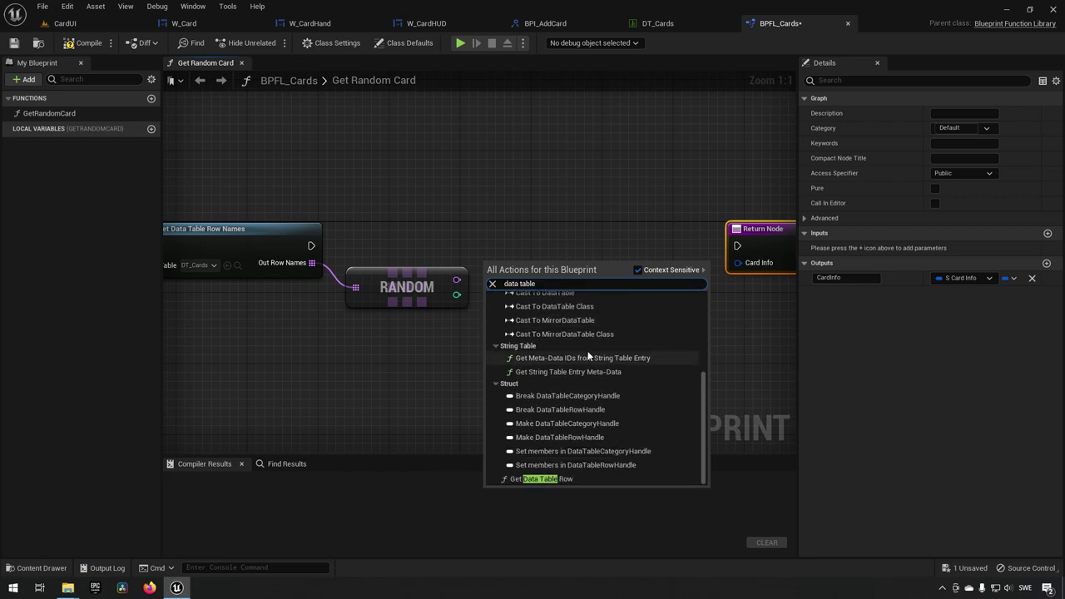
{"action": "left_click", "coordinate": [537, 479]}
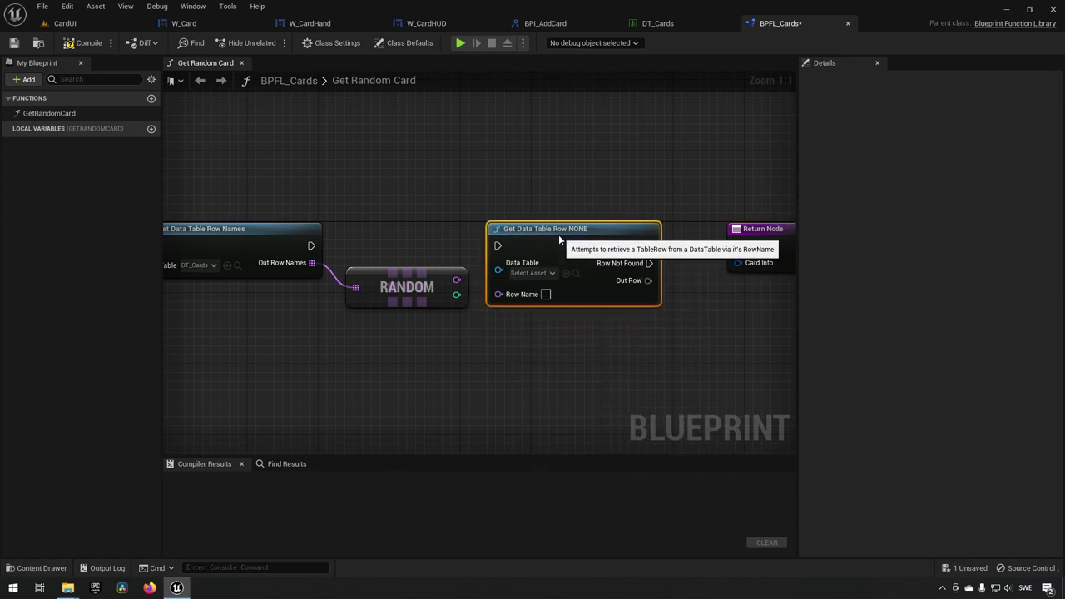
{"action": "left_click", "coordinate": [534, 273]}
{"action": "left_click", "coordinate": [551, 331]}
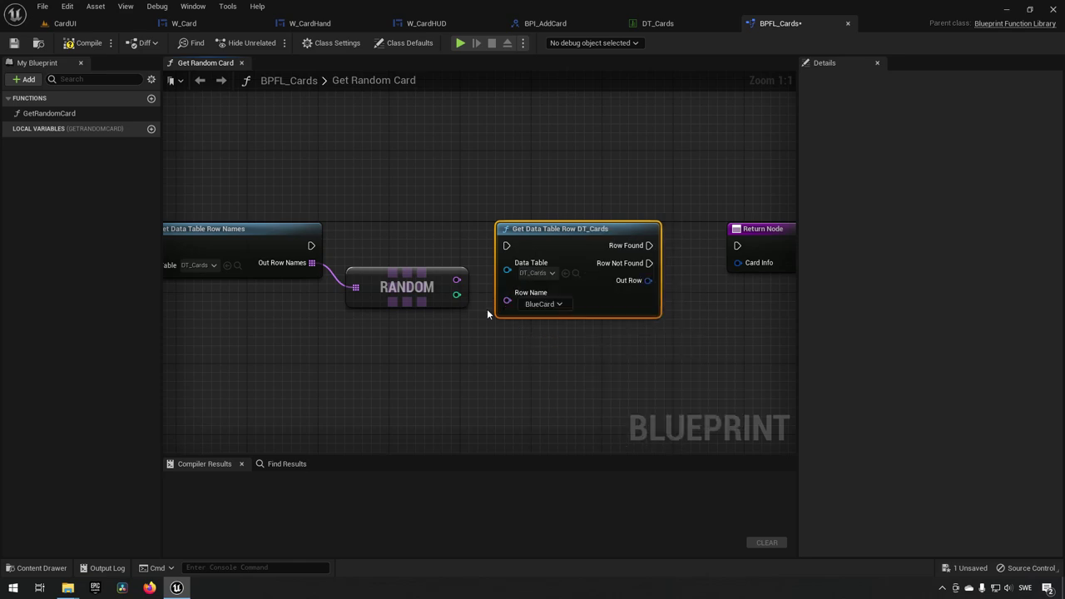
Step: Connect the random item to Row Name and run Get Data Table Row after Get Data Table Row Names
{"action": "left_click", "coordinate": [542, 304]}
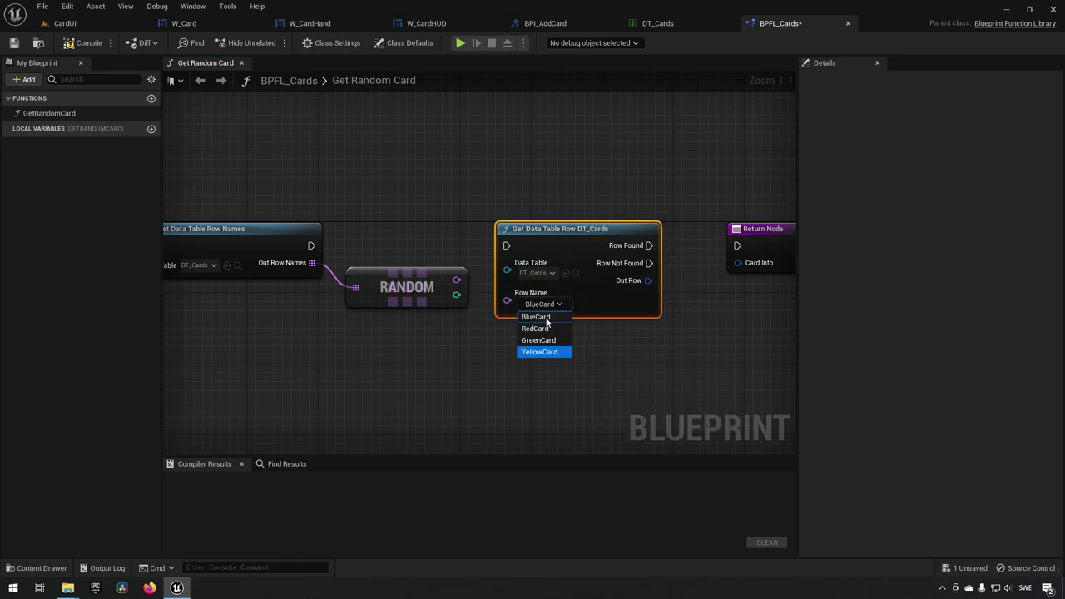
{"action": "left_click", "coordinate": [489, 291]}
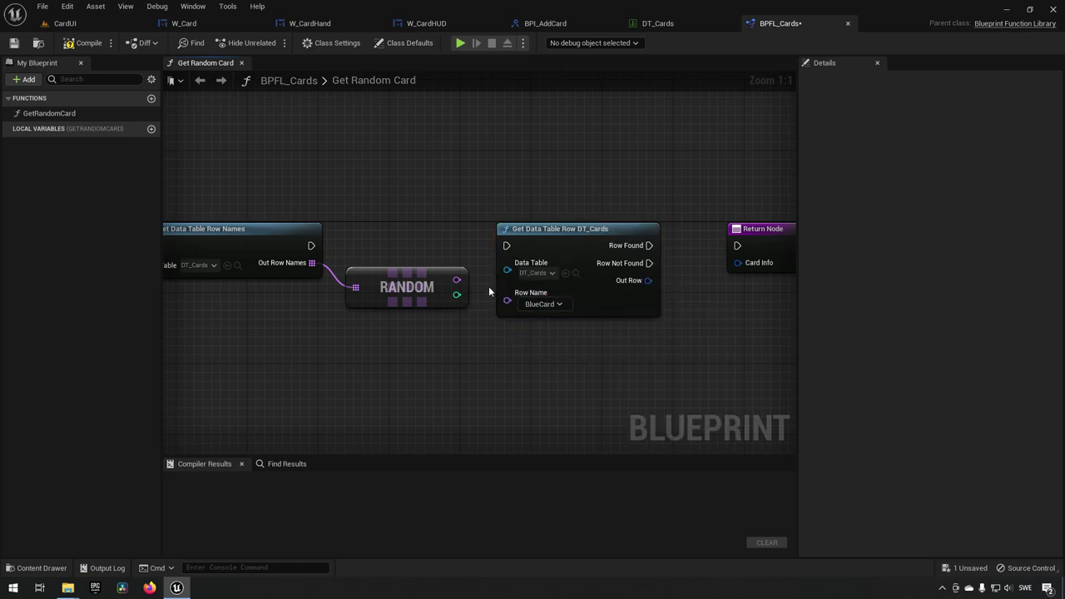
{"action": "left_click_drag", "start_coordinate": [456, 279], "coordinate": [515, 306]}
{"action": "left_click_drag", "start_coordinate": [311, 246], "coordinate": [515, 247]}
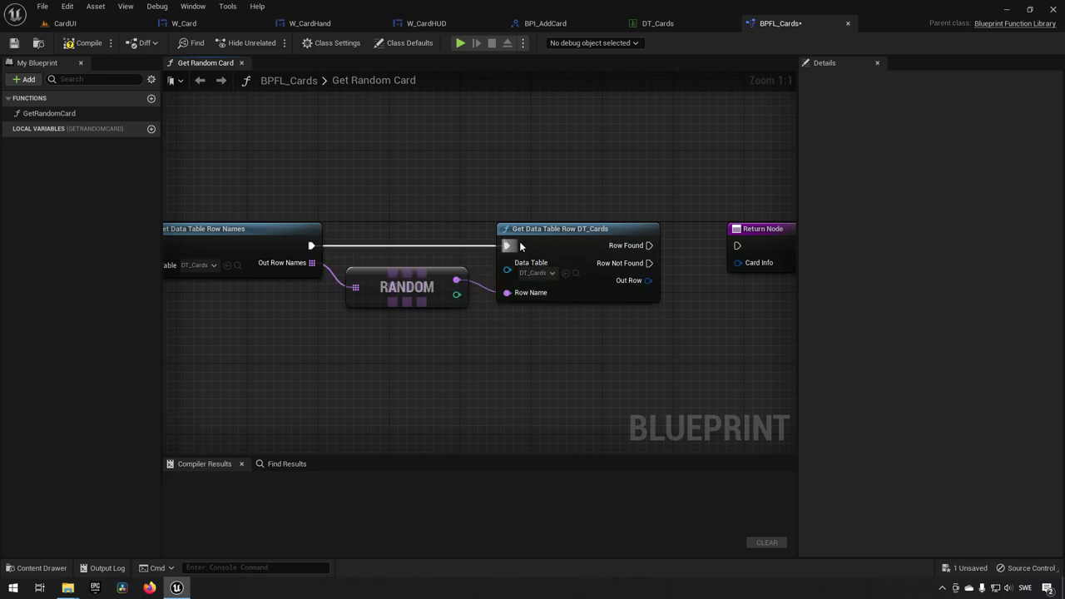
Step: Connect Row Found to the Return Node and feed Out Row into its Card Info output
{"action": "right_click_drag", "start_coordinate": [714, 383], "coordinate": [670, 380]}
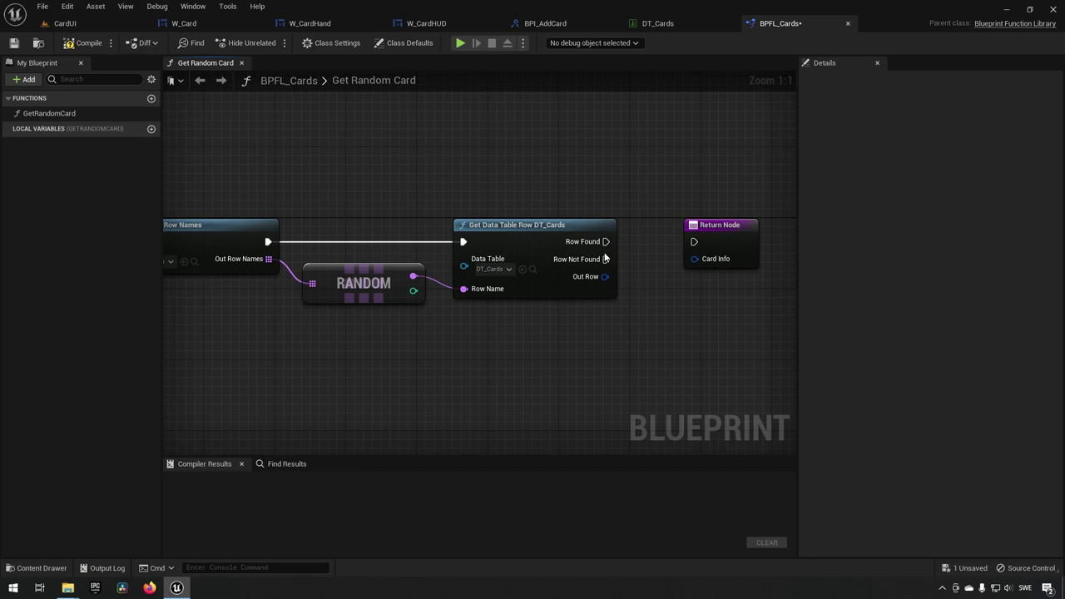
{"action": "left_click_drag", "start_coordinate": [605, 241], "coordinate": [695, 242]}
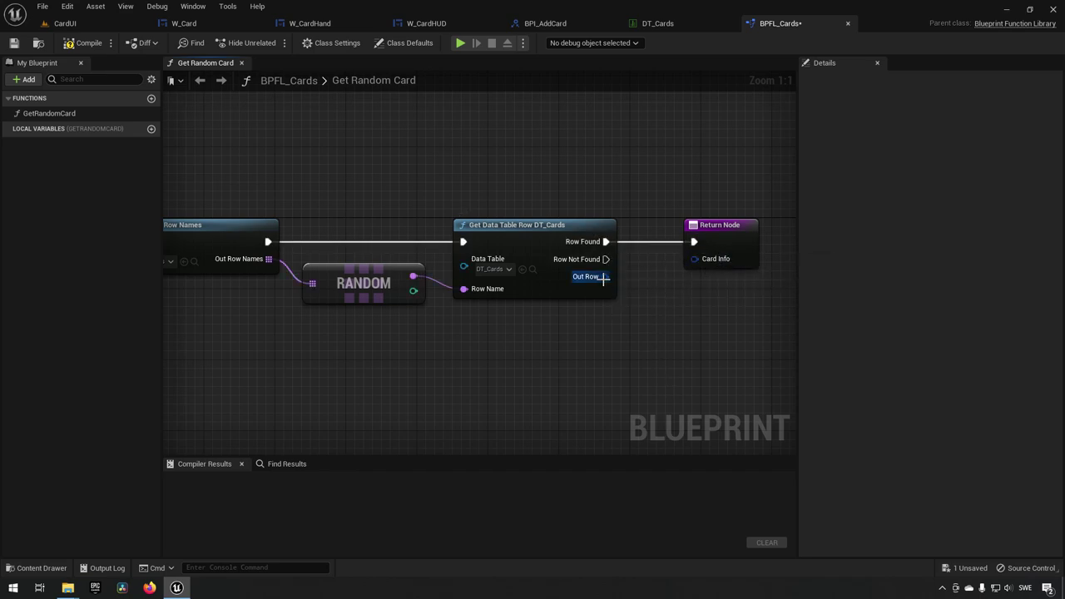
{"action": "left_click_drag", "start_coordinate": [605, 277], "coordinate": [703, 264]}
Step: Duplicate the Return Node below the original and connect Row Not Found to the copy
{"action": "right_click_drag", "start_coordinate": [644, 317], "coordinate": [614, 299]}
{"action": "left_click", "coordinate": [616, 253]}
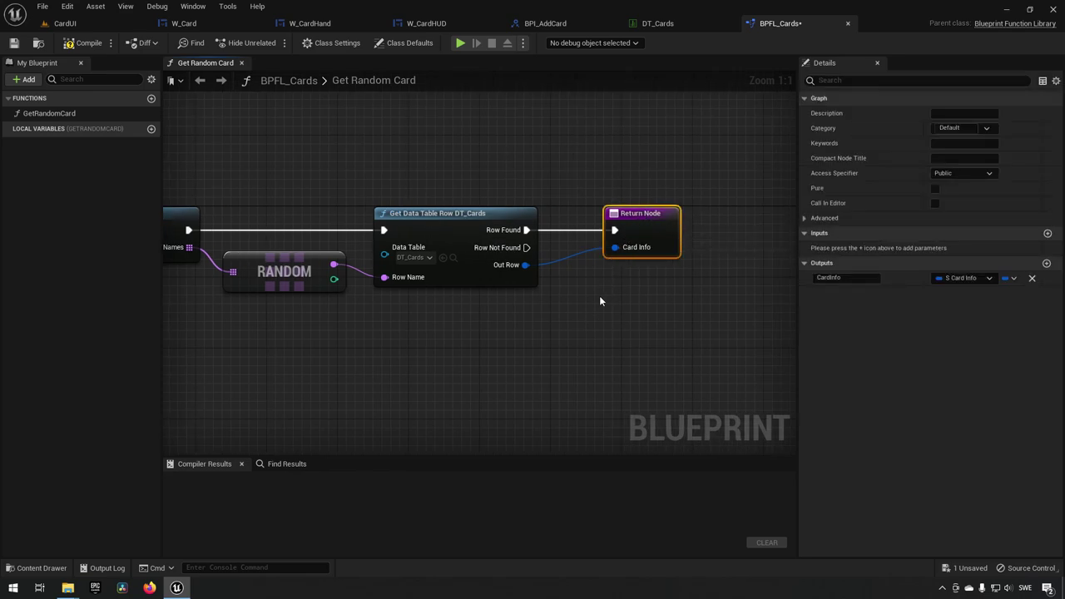
{"action": "key", "text": "ctrl+c"}
{"action": "key", "text": "ctrl+v"}
{"action": "left_click_drag", "start_coordinate": [526, 248], "coordinate": [616, 319]}
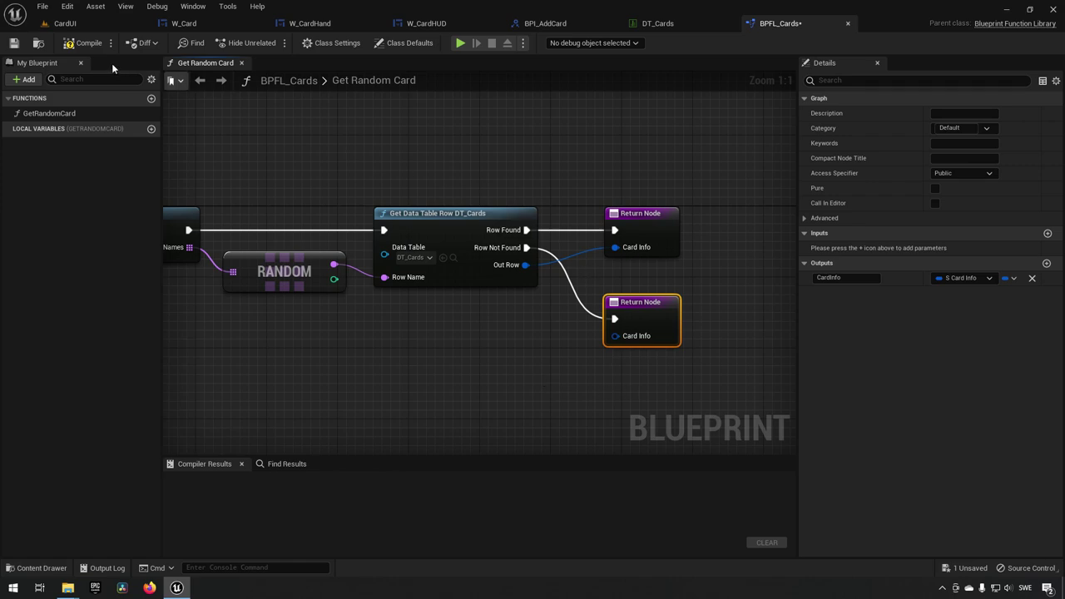
Step: Adjust the placement of the first nodes in GetRandomCard, compile the blueprint and save BPFL_Cards
{"action": "right_click_drag", "start_coordinate": [251, 157], "coordinate": [394, 145]}
{"action": "left_click_drag", "start_coordinate": [251, 162], "coordinate": [450, 318]}
{"action": "right_click_drag", "start_coordinate": [694, 382], "coordinate": [477, 373]}
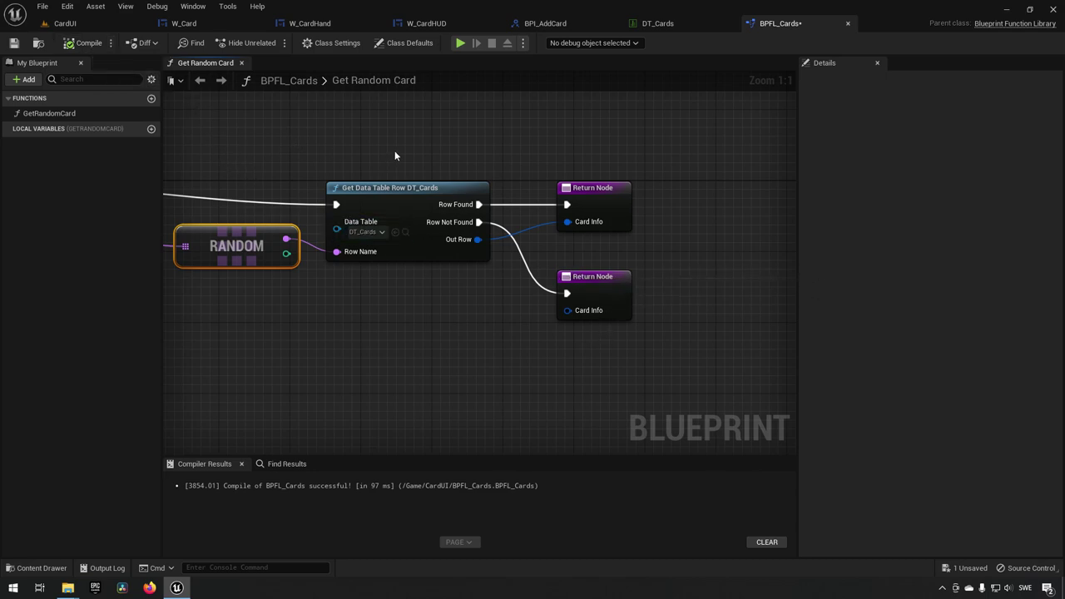
{"action": "left_click", "coordinate": [13, 42]}
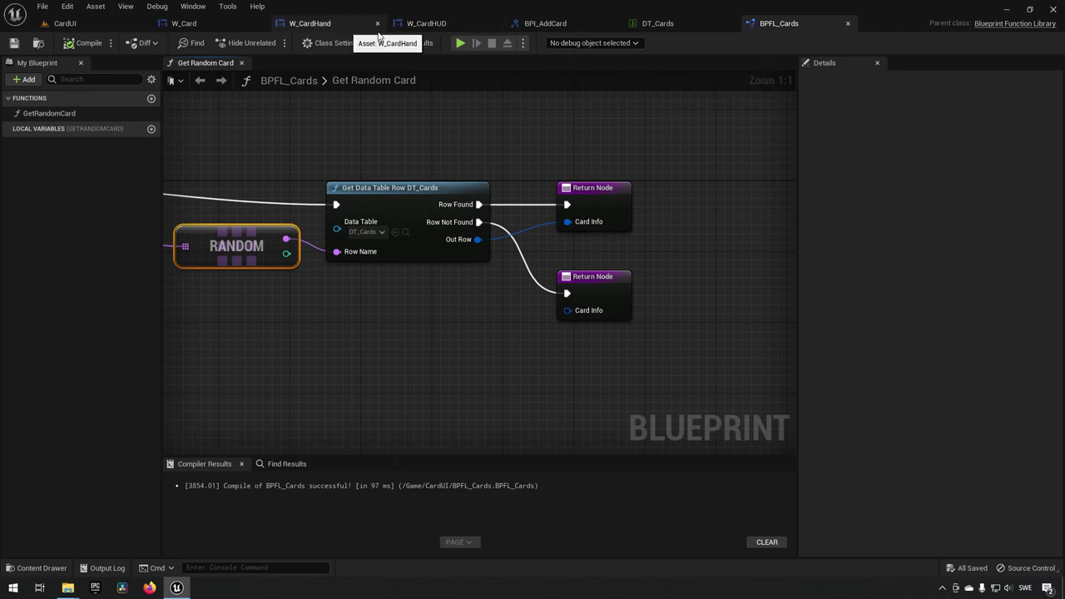
Step: Add a Get Random Card node below the AddCardButton click event in the W_CardHUD event graph
{"action": "left_click", "coordinate": [412, 23]}
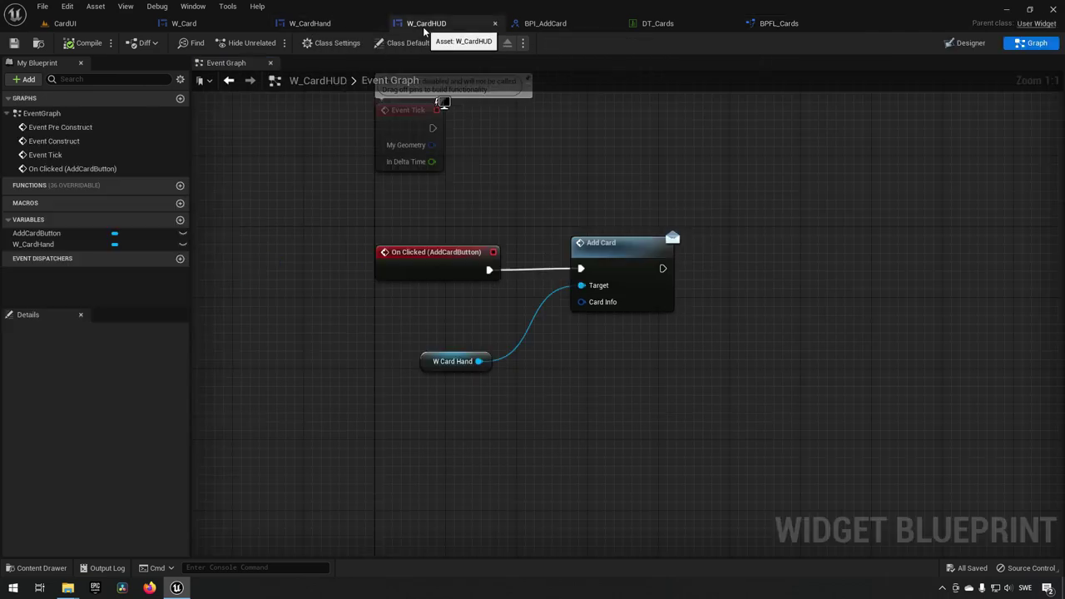
{"action": "right_click", "coordinate": [411, 311]}
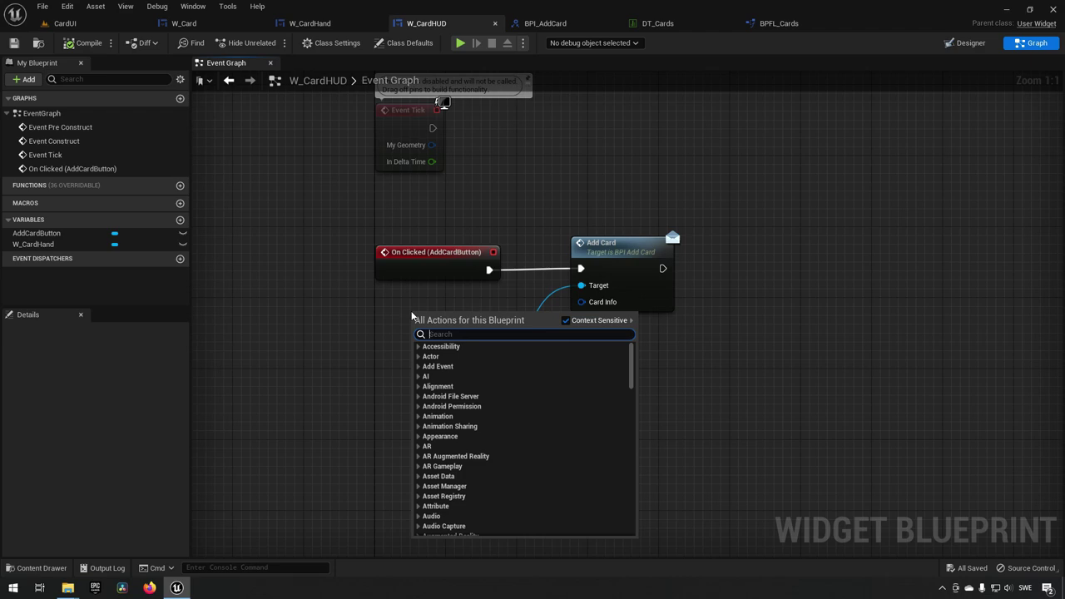
{"action": "type", "text": "get random"}
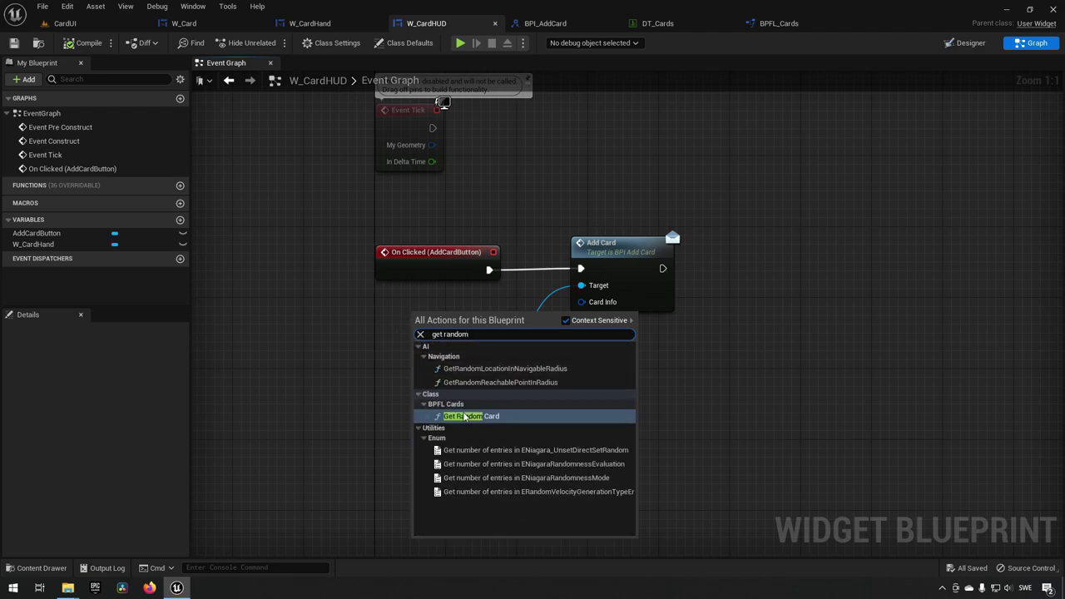
{"action": "left_click", "coordinate": [477, 416]}
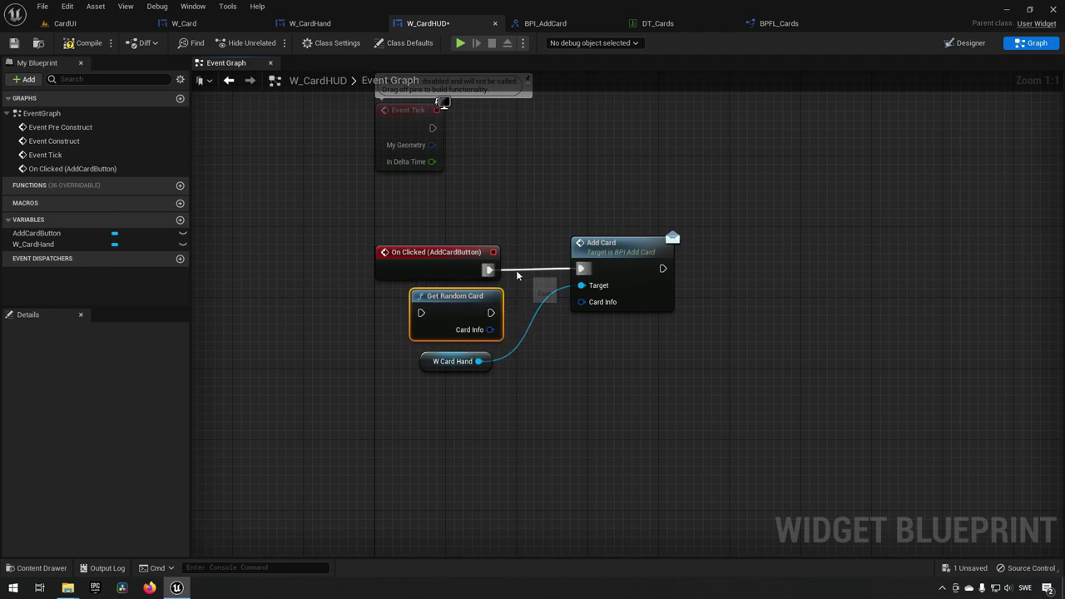
Step: Make the GetRandomCard function in BPFL_Cards pure and compile the library
{"action": "left_click", "coordinate": [780, 25]}
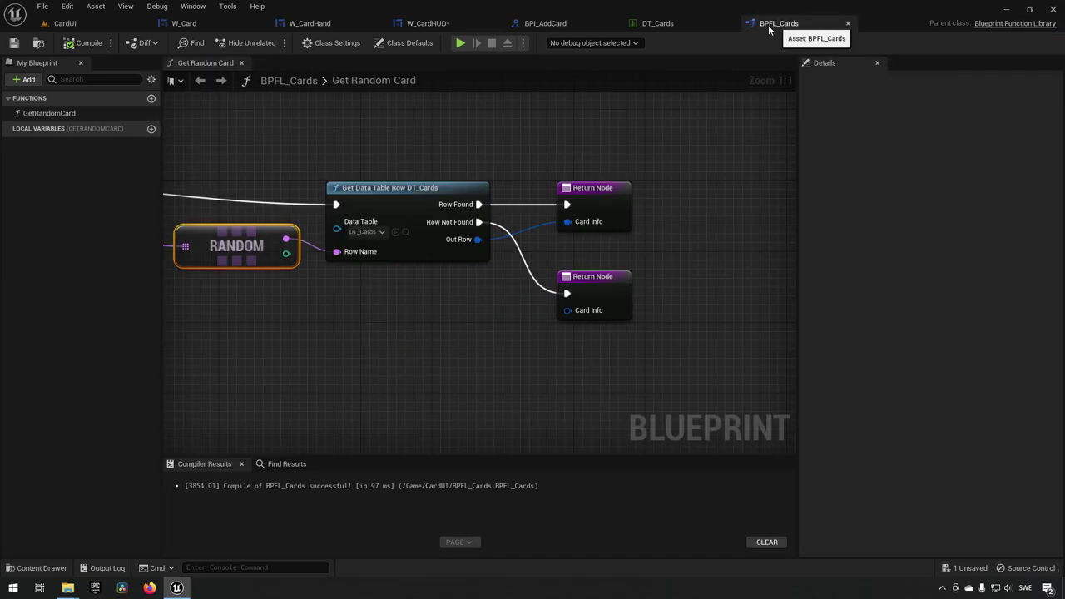
{"action": "left_click", "coordinate": [50, 113]}
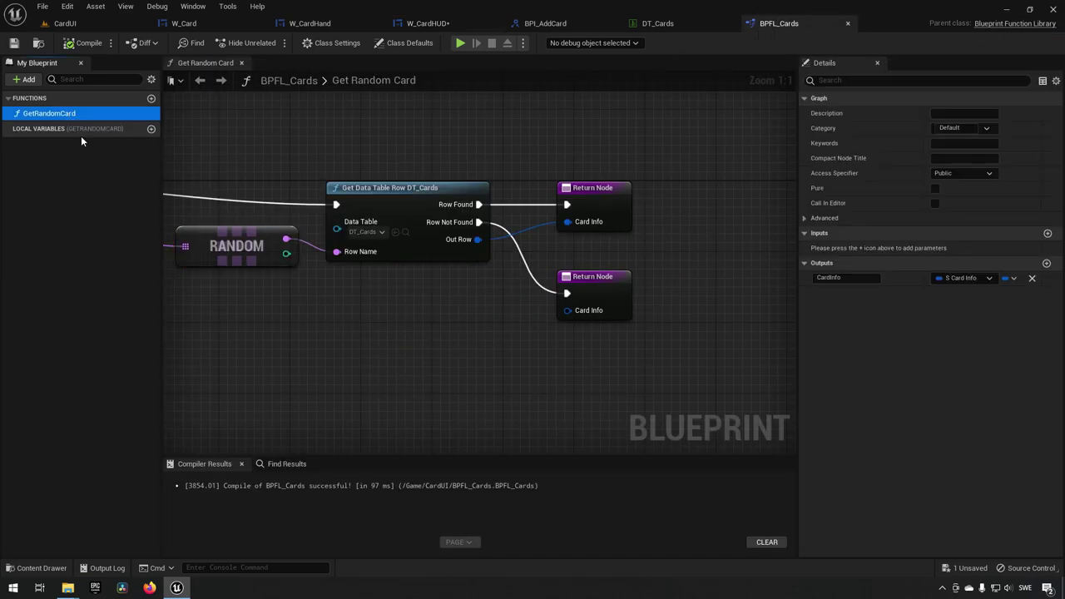
{"action": "left_click", "coordinate": [934, 189]}
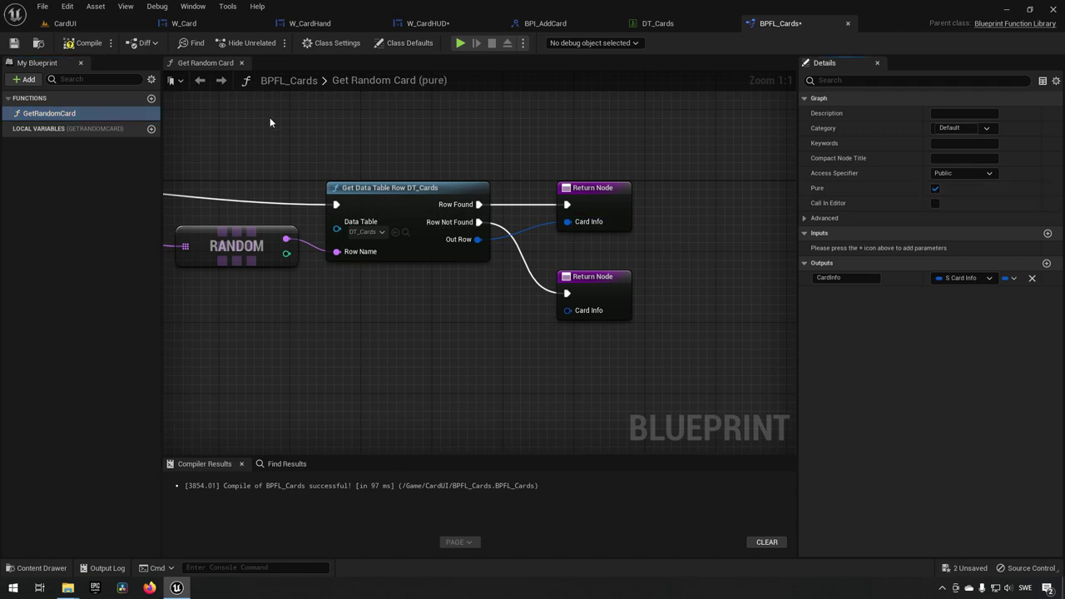
{"action": "left_click", "coordinate": [89, 42]}
Step: Connect Get Random Card's Card Info output to the Card Info input of Add Card in W_CardHUD
{"action": "left_click", "coordinate": [427, 24]}
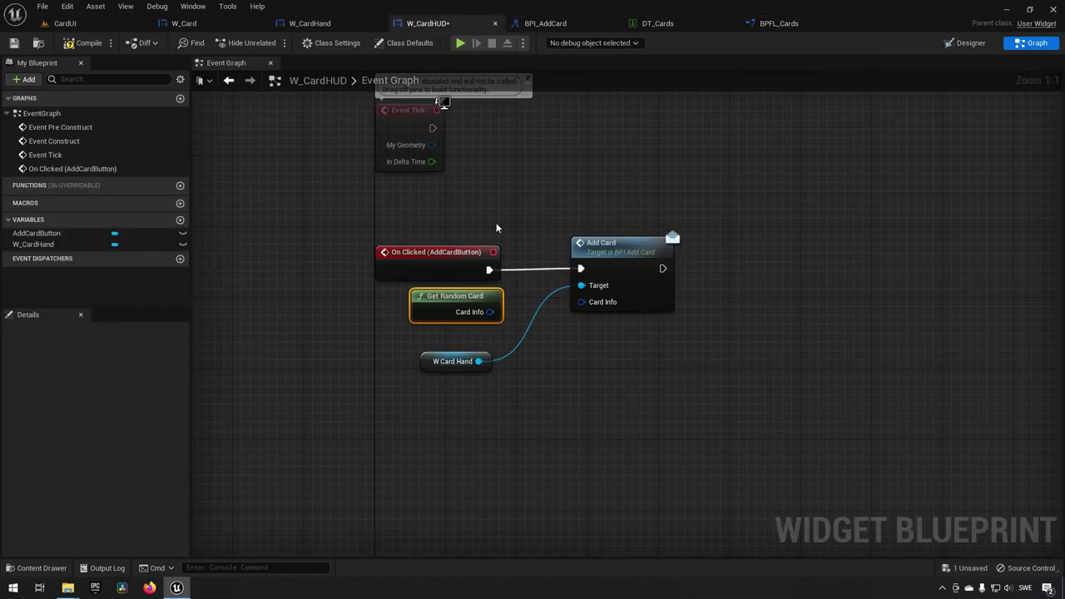
{"action": "left_click_drag", "start_coordinate": [487, 304], "coordinate": [595, 303]}
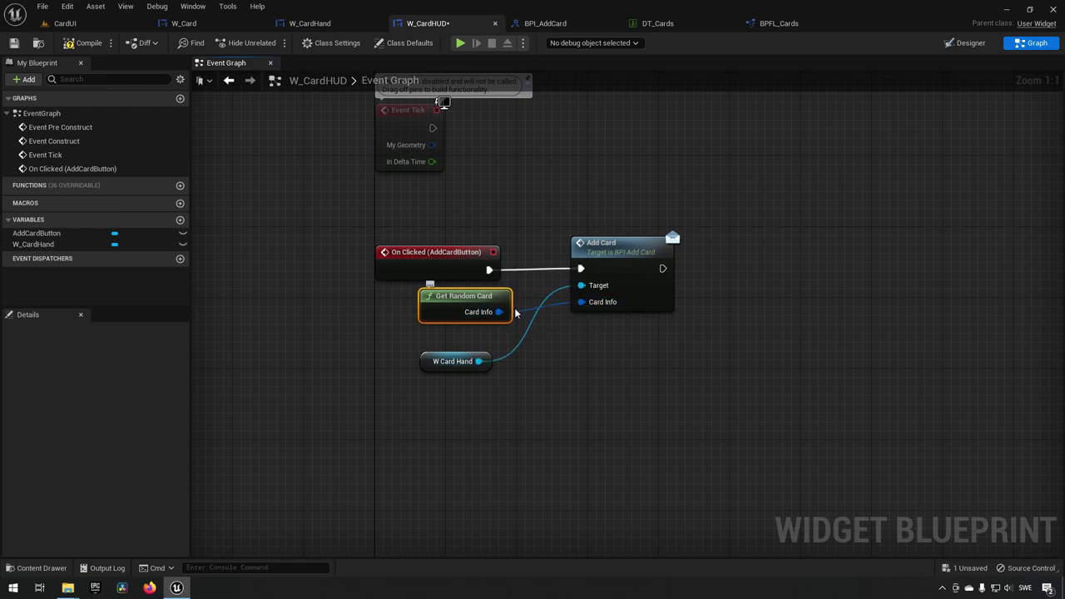
{"action": "left_click", "coordinate": [661, 307]}
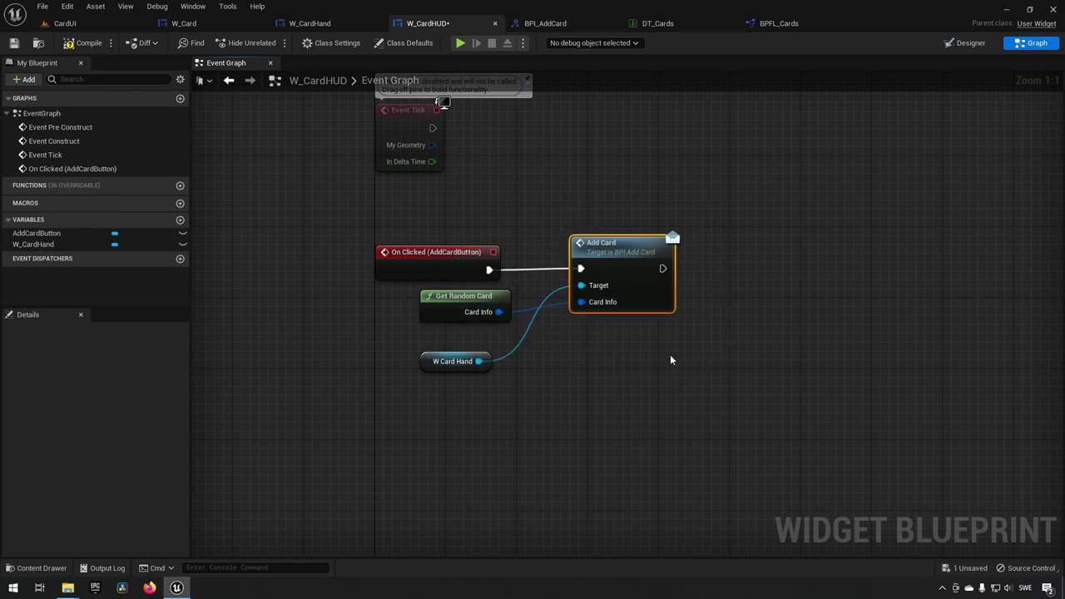
{"action": "left_click", "coordinate": [472, 304]}
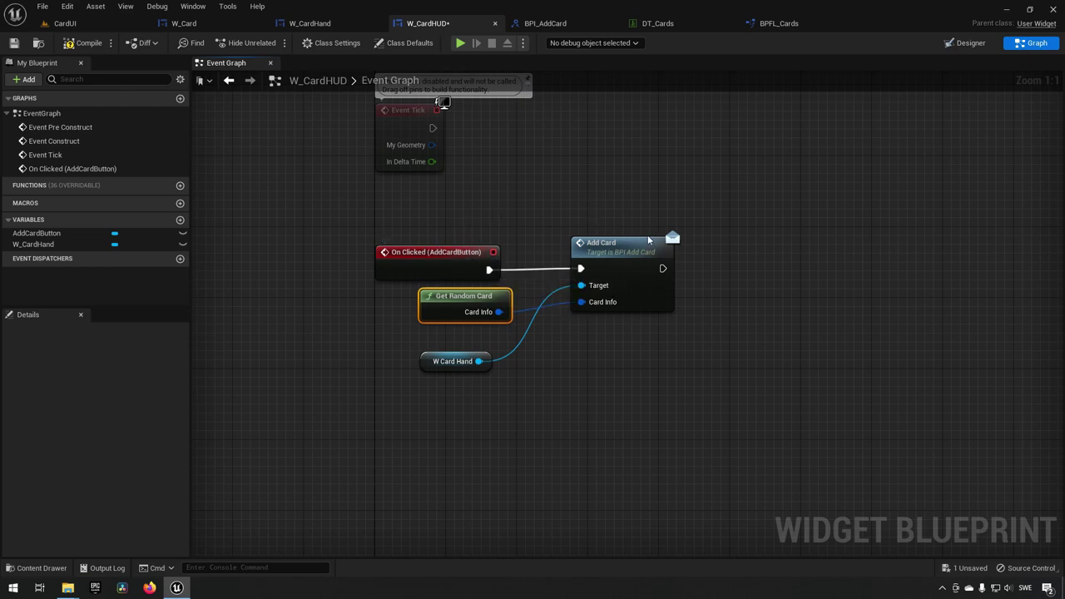
{"action": "right_click_drag", "start_coordinate": [564, 374], "coordinate": [544, 366]}
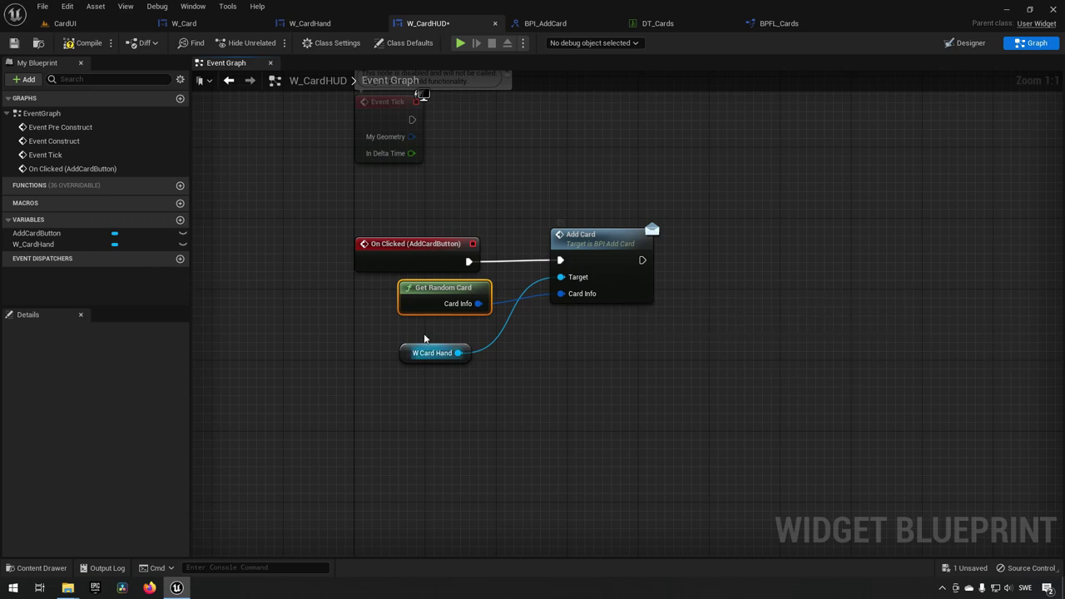
{"action": "left_click", "coordinate": [598, 238]}
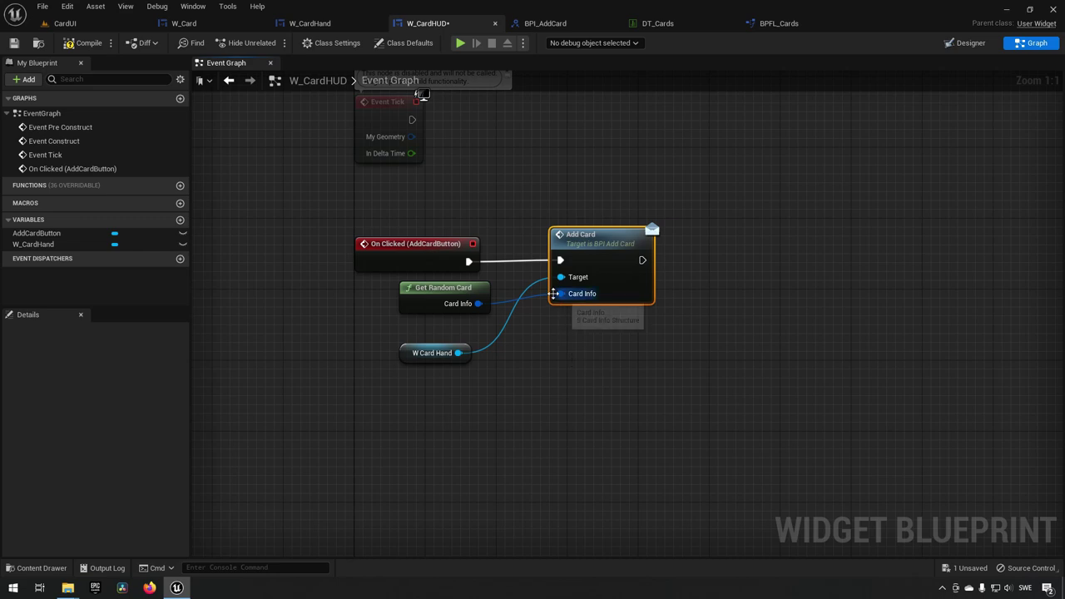
{"action": "left_click", "coordinate": [431, 353]}
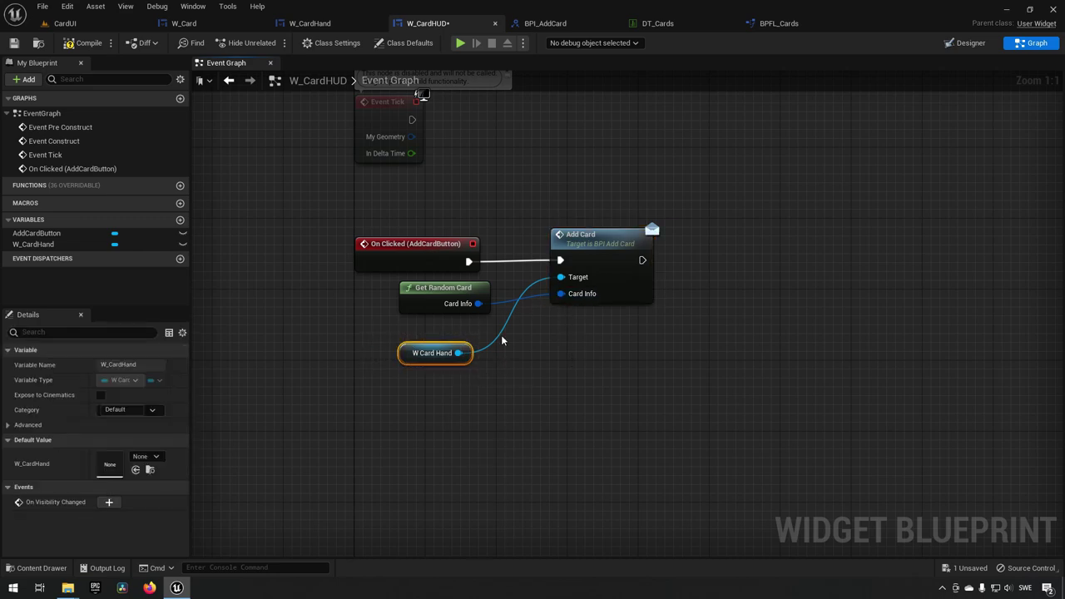
{"action": "left_click_drag", "start_coordinate": [513, 187], "coordinate": [672, 299]}
{"action": "left_click", "coordinate": [561, 162]}
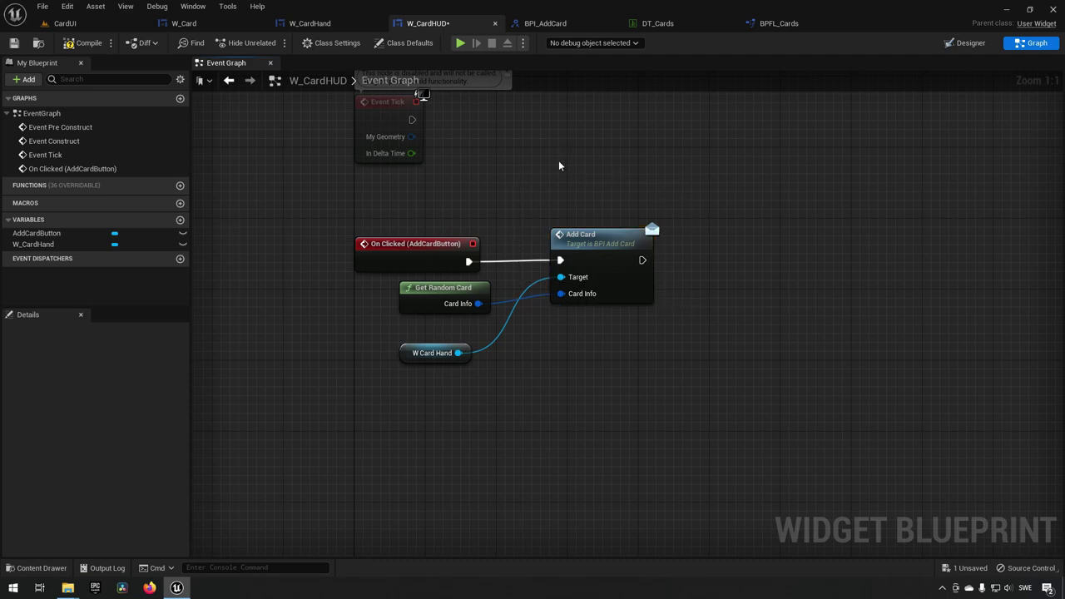
Step: Save W_CardHUD and add BPI_AddCard to the implemented interfaces in the class settings of W_CardHand
{"action": "left_click", "coordinate": [14, 43]}
{"action": "left_click", "coordinate": [329, 29]}
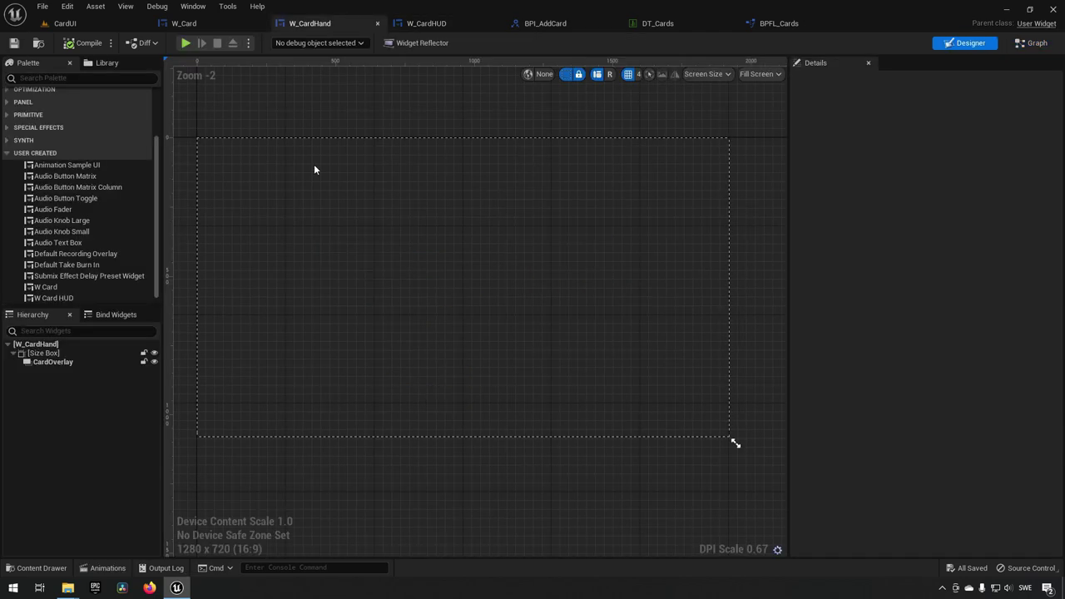
{"action": "left_click", "coordinate": [1032, 43]}
{"action": "left_click", "coordinate": [334, 44]}
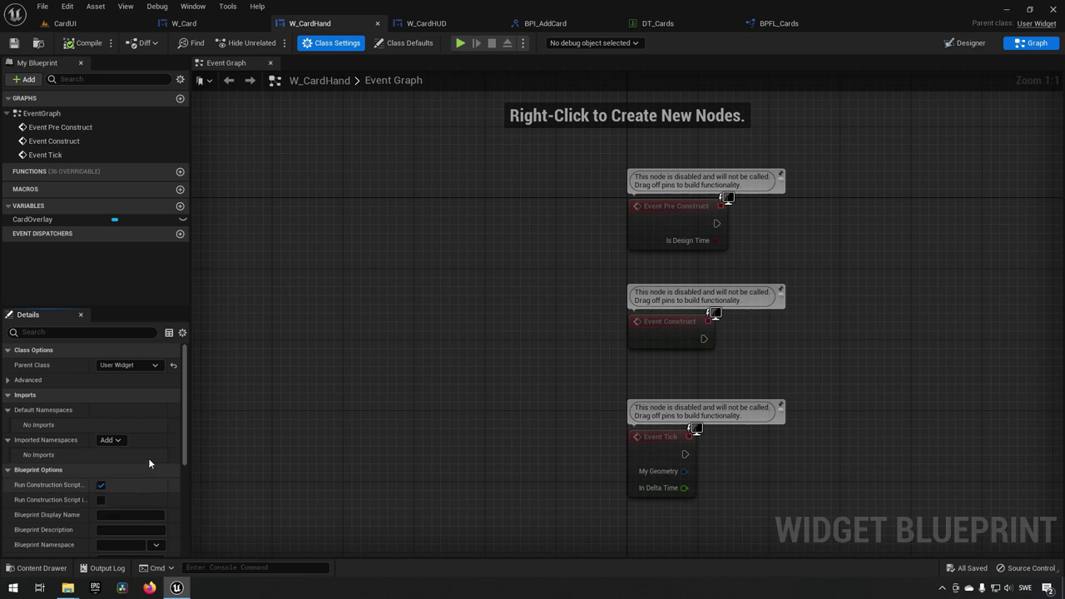
{"action": "left_click", "coordinate": [403, 43]}
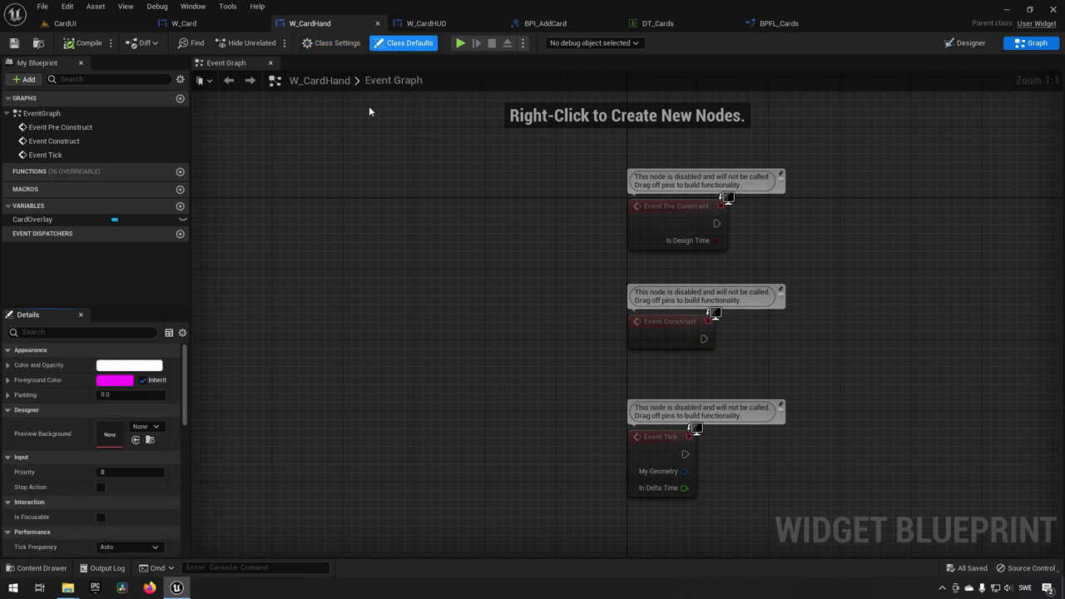
{"action": "left_click", "coordinate": [335, 44]}
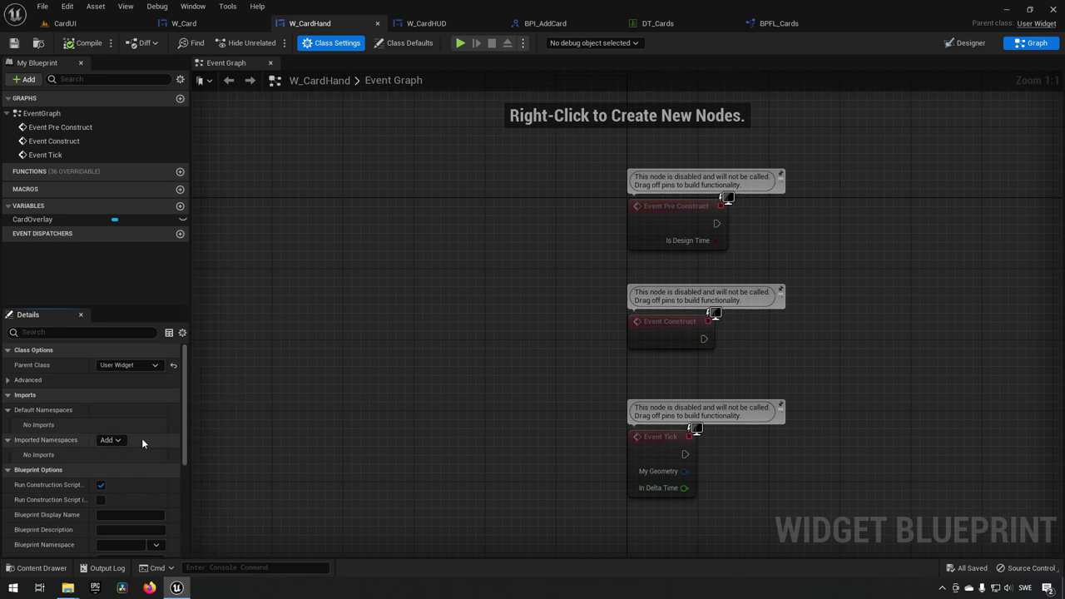
{"action": "scroll", "coordinate": [132, 432], "scroll_direction": "down", "scroll_amount": 6}
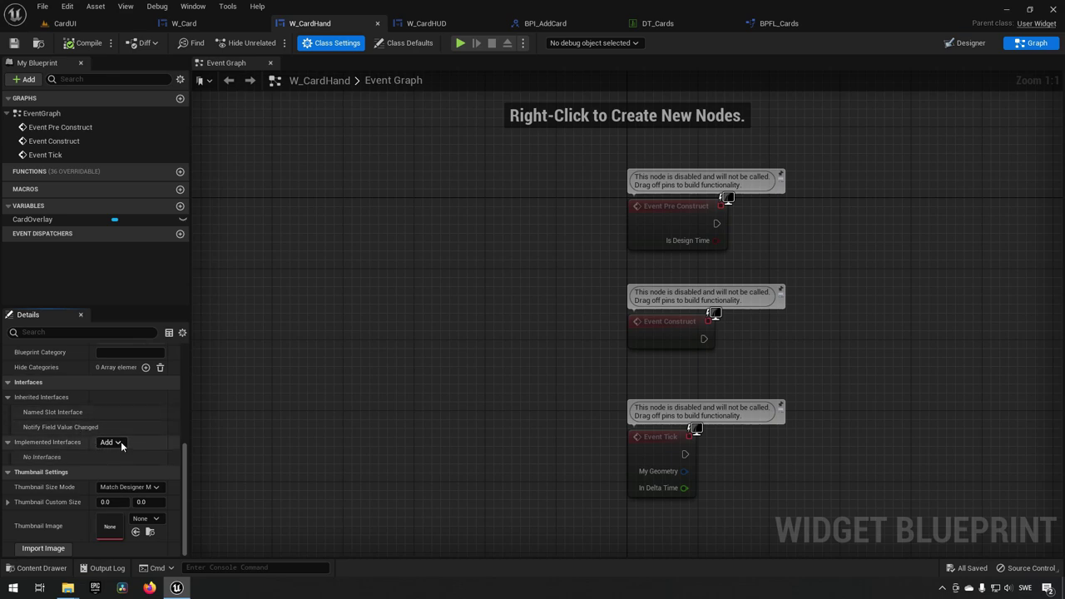
{"action": "left_click", "coordinate": [109, 442]}
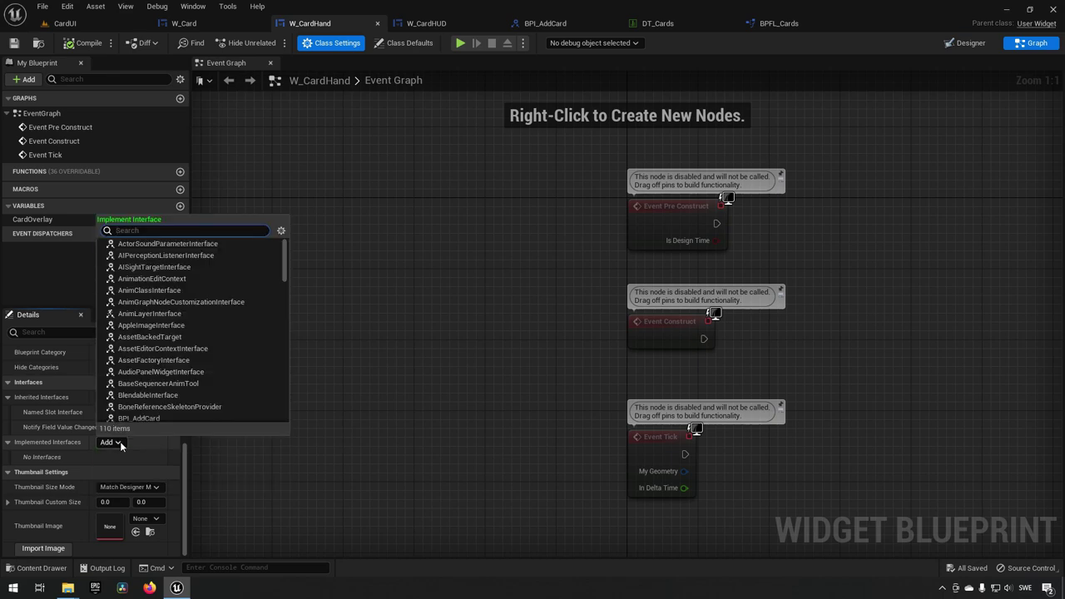
{"action": "left_click", "coordinate": [136, 419]}
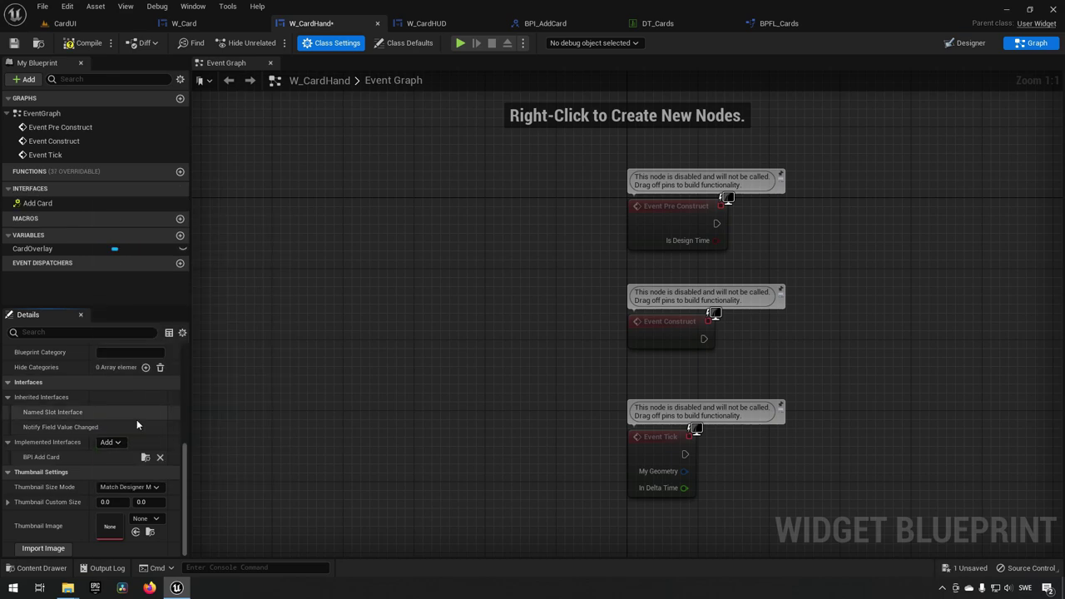
Step: Implement the Add Card interface function as an event in W_CardHand's event graph and save the widget
{"action": "right_click_drag", "start_coordinate": [501, 372], "coordinate": [323, 344]}
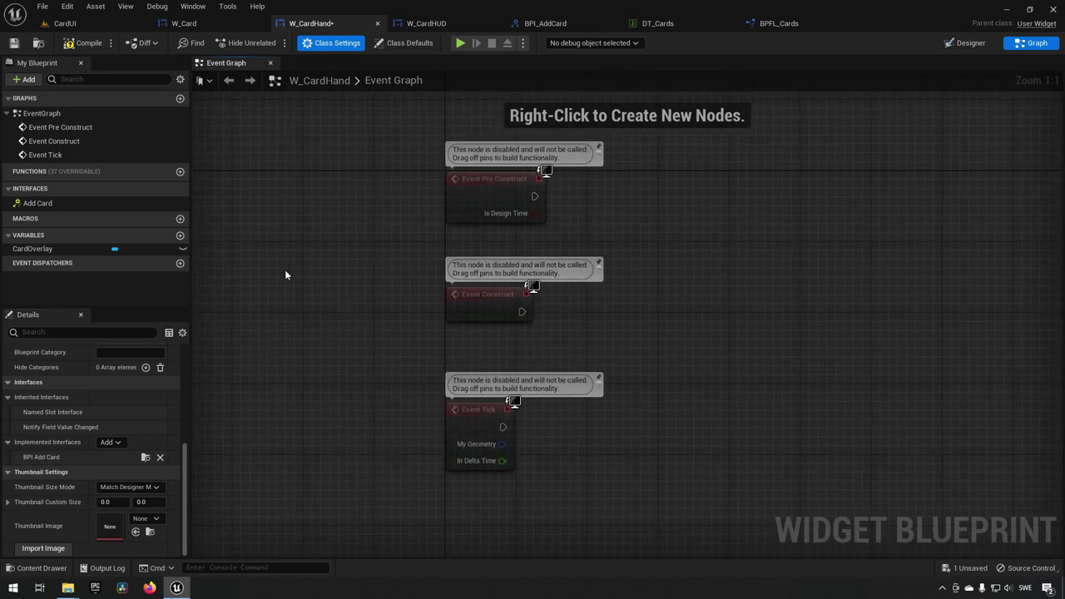
{"action": "right_click", "coordinate": [47, 206]}
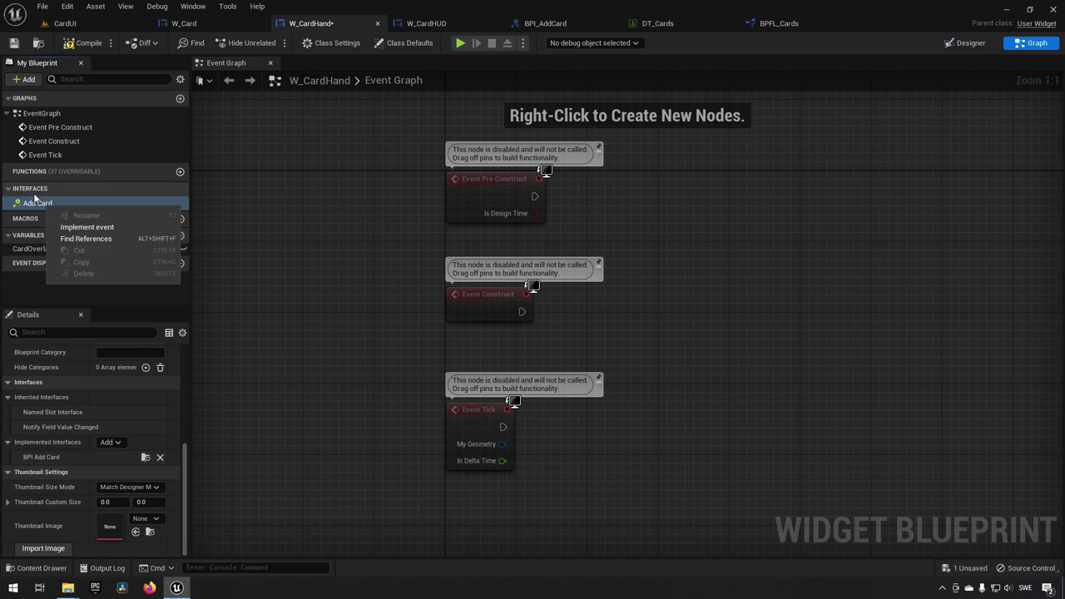
{"action": "left_click", "coordinate": [136, 227]}
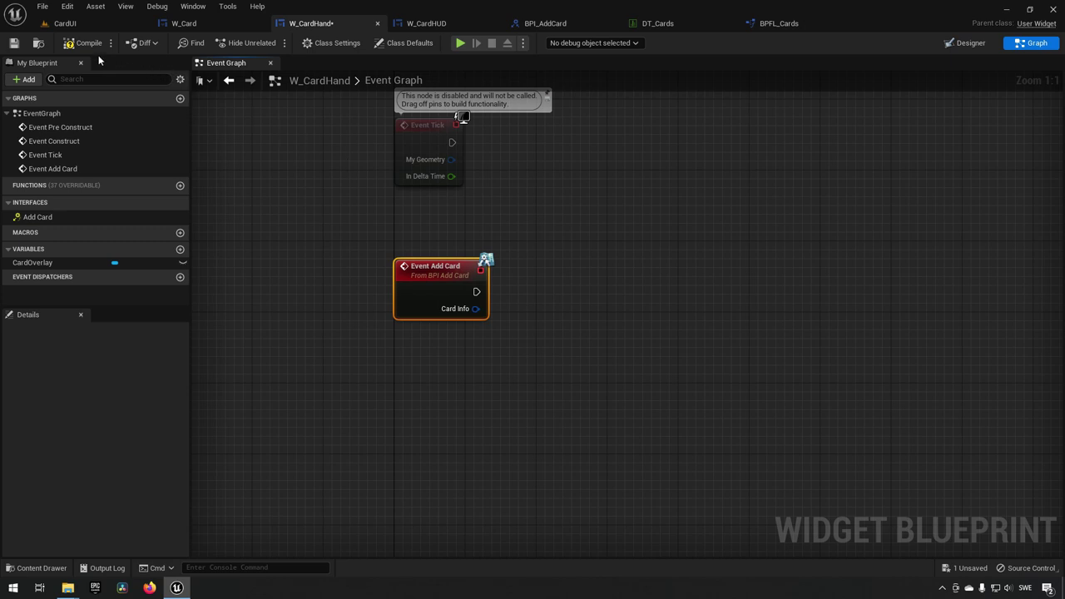
{"action": "left_click", "coordinate": [14, 43]}
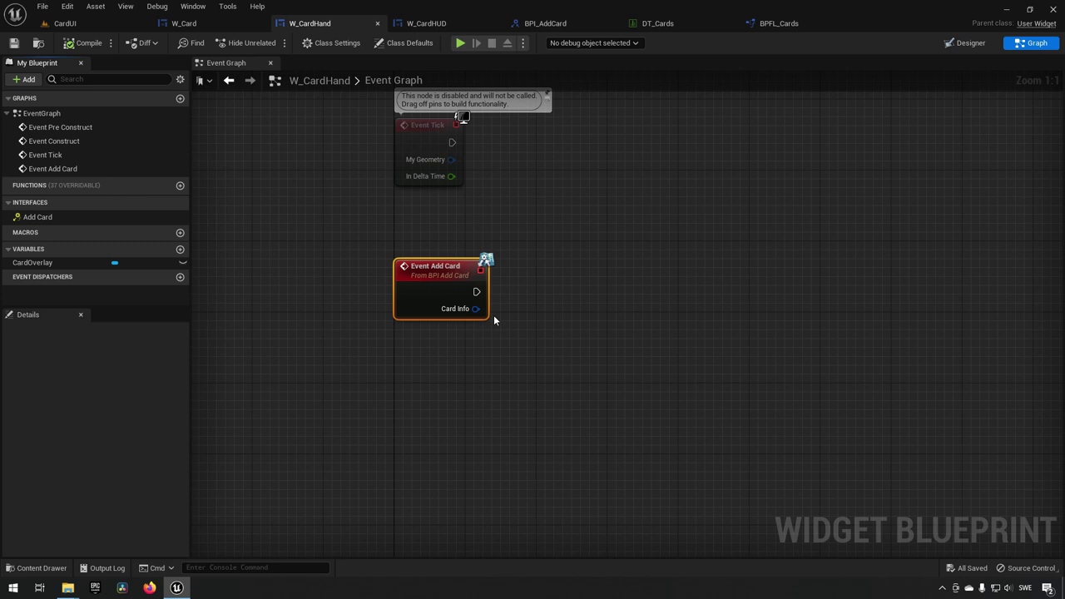
Step: Add a Print String node executed by Event Add Card and line it up beside the event
{"action": "left_click_drag", "start_coordinate": [475, 291], "coordinate": [519, 291]}
{"action": "type", "text": "print"}
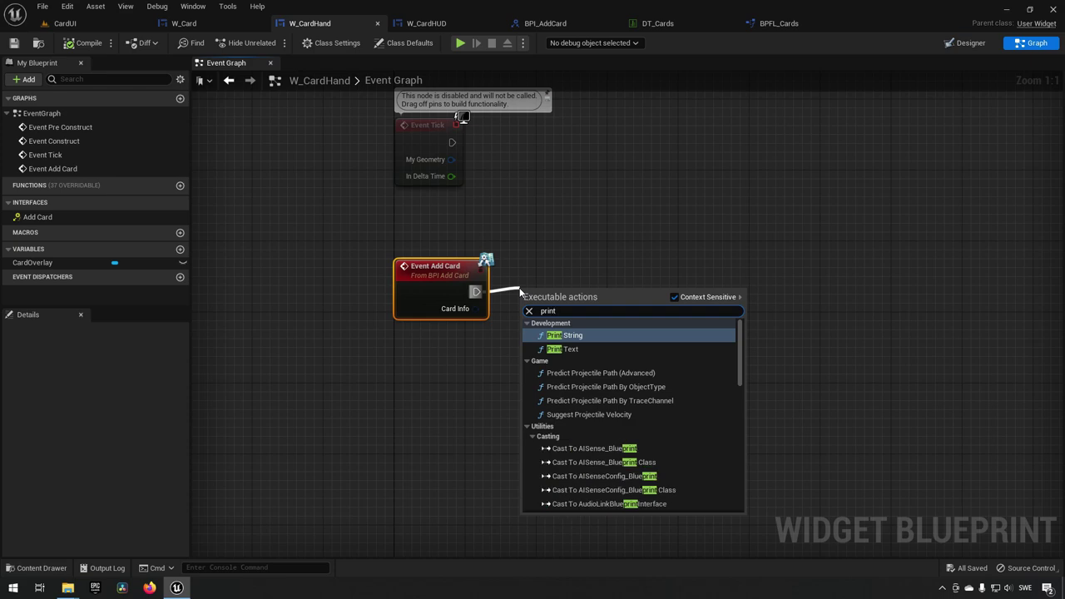
{"action": "key", "text": "Return"}
{"action": "left_click_drag", "start_coordinate": [557, 307], "coordinate": [583, 290]}
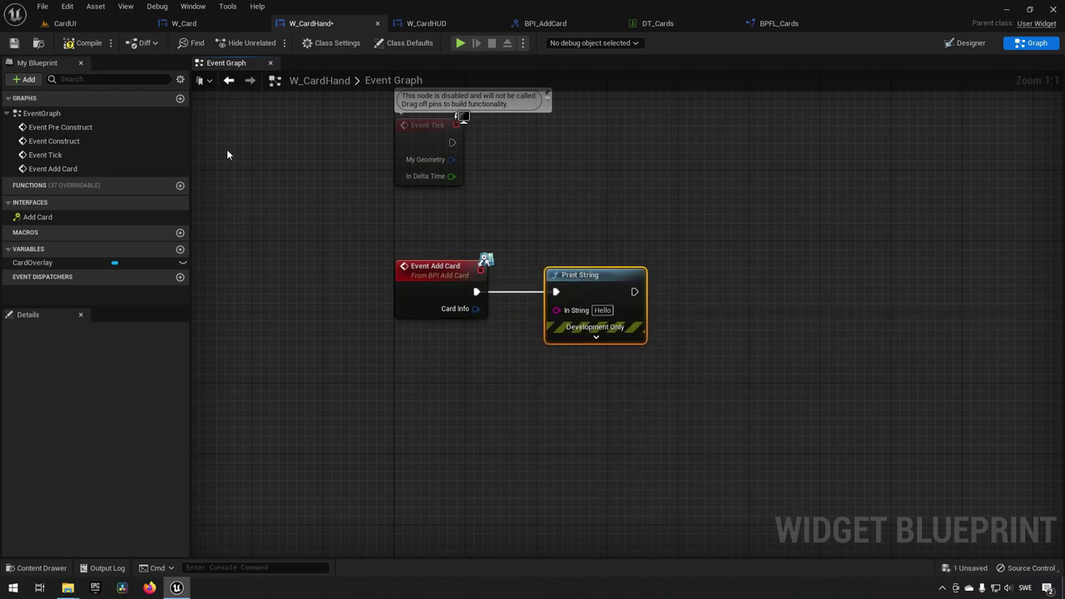
{"action": "left_click", "coordinate": [413, 26]}
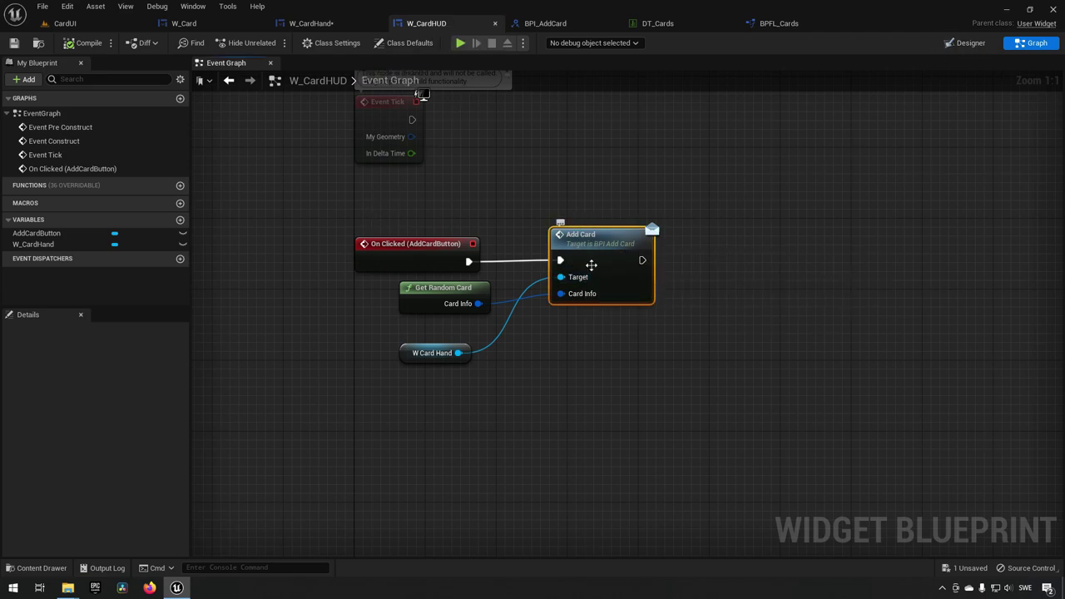
{"action": "left_click_drag", "start_coordinate": [347, 335], "coordinate": [532, 395]}
{"action": "left_click", "coordinate": [535, 141]}
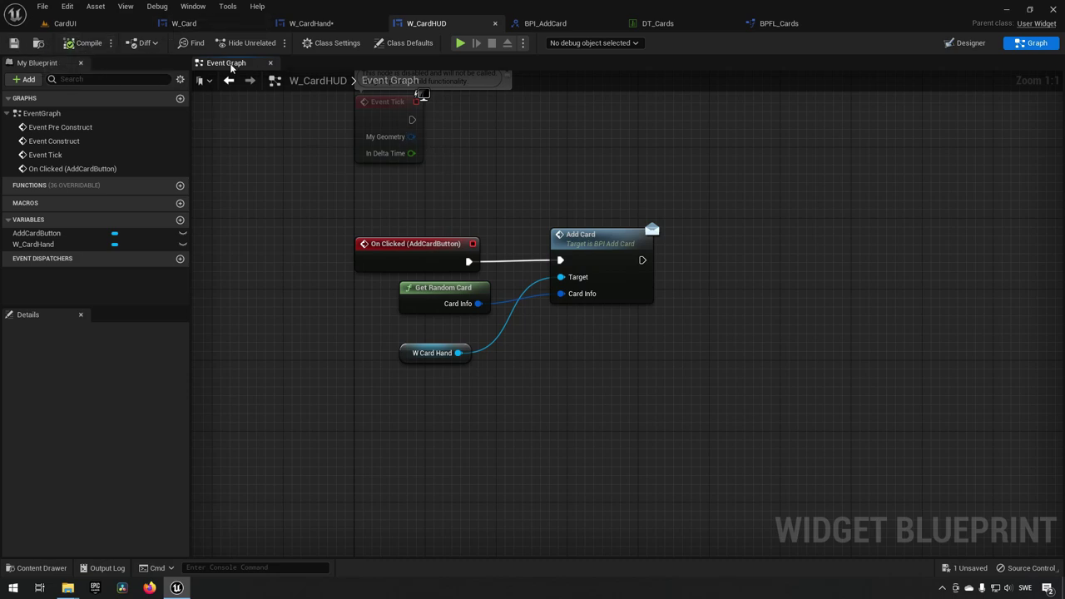
Step: Create a Player Controller blueprint class named BP_CardController in the CardUI content folder
{"action": "left_click", "coordinate": [112, 28]}
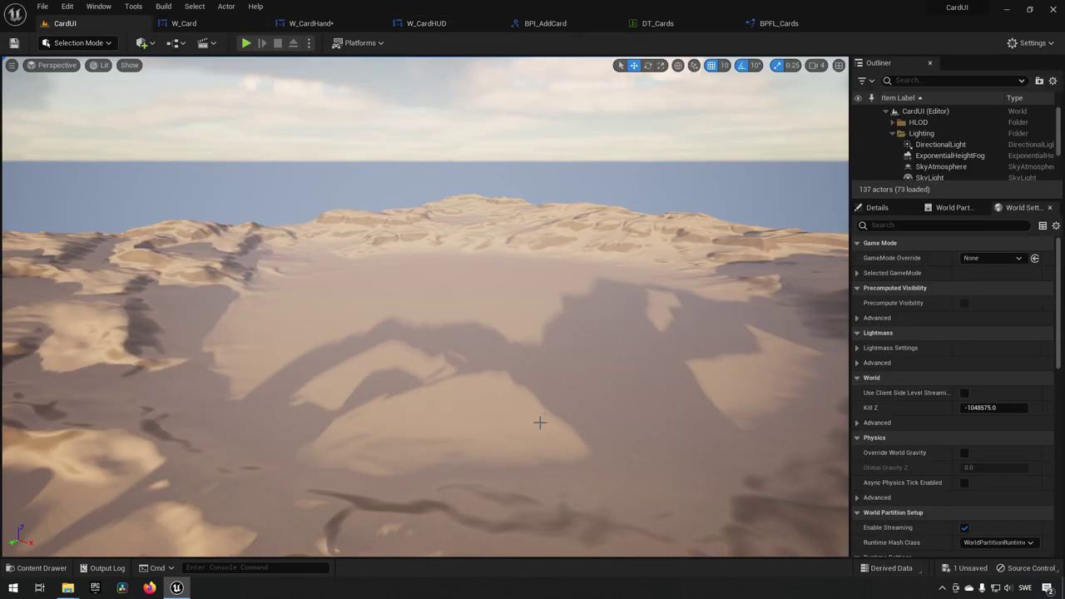
{"action": "key", "text": "ctrl+space"}
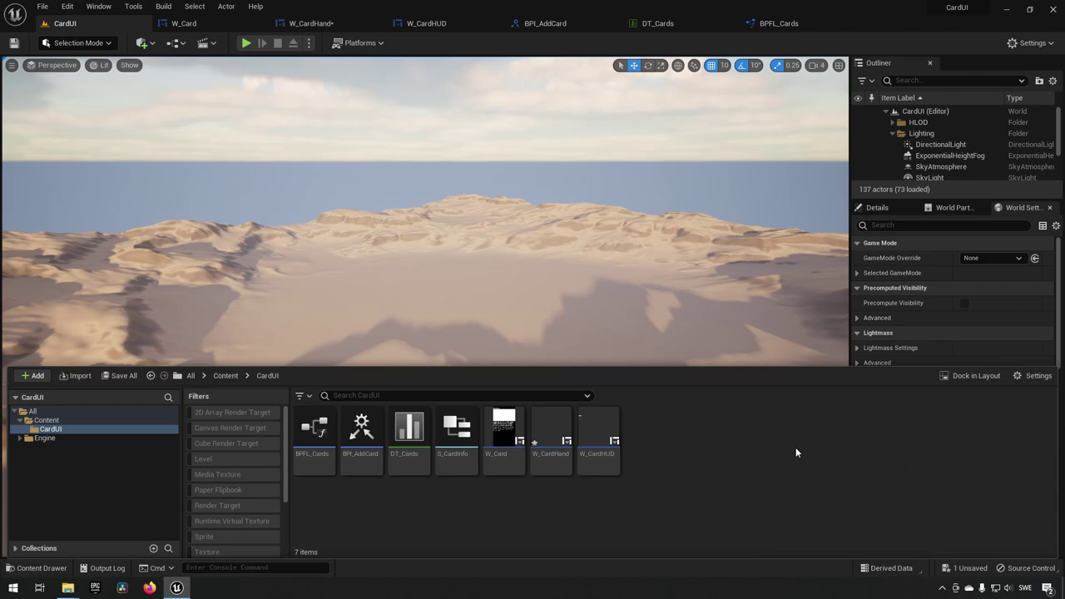
{"action": "right_click", "coordinate": [653, 435]}
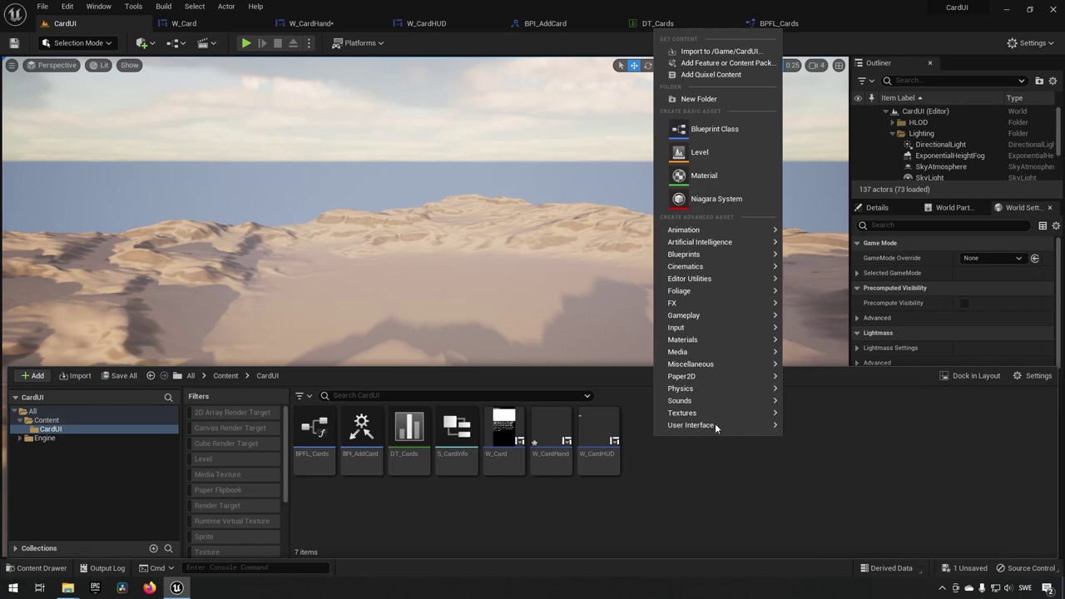
{"action": "mouse_move", "coordinate": [692, 255]}
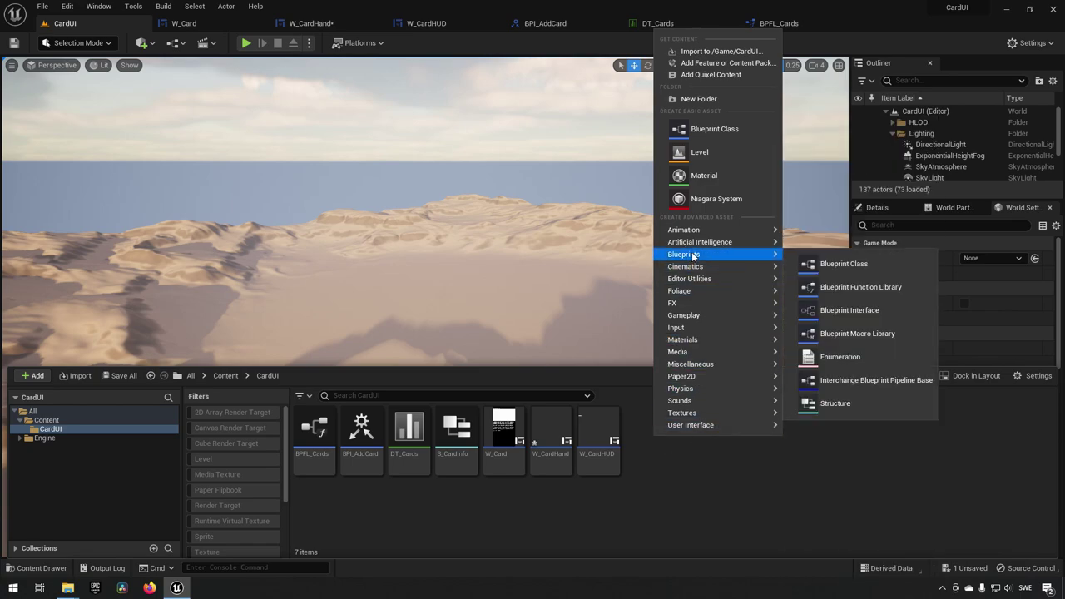
{"action": "left_click", "coordinate": [721, 130]}
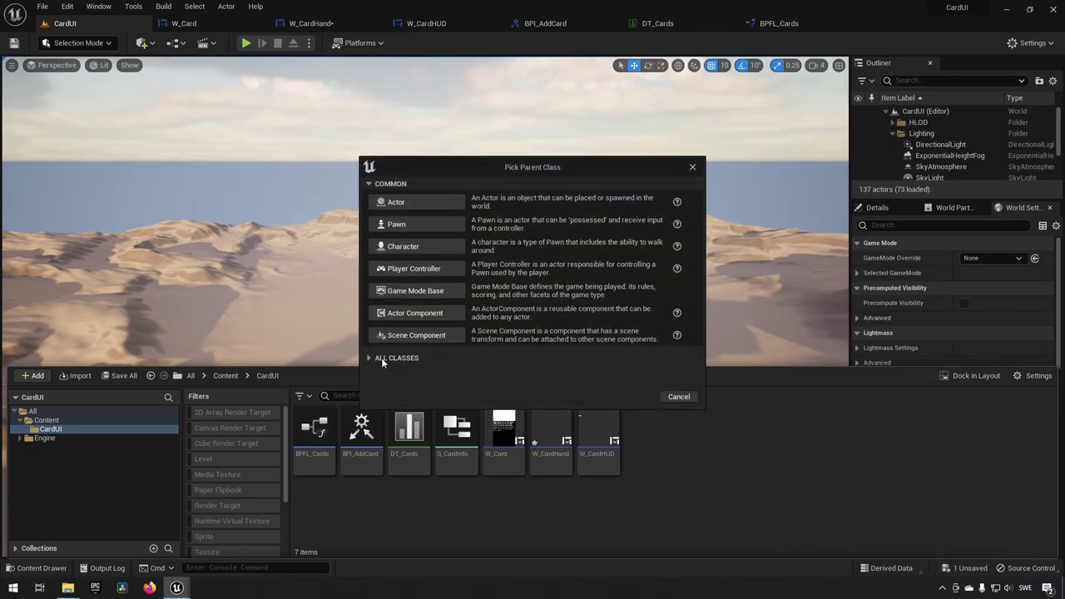
{"action": "left_click", "coordinate": [428, 268]}
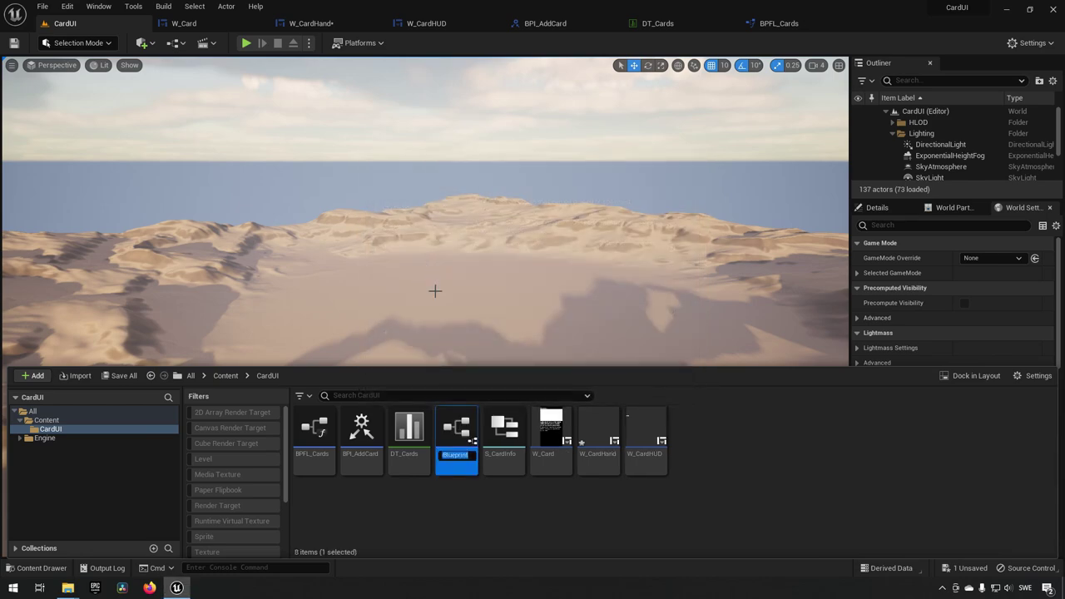
{"action": "type", "text": "BP_CardController"}
{"action": "key", "text": "Return"}
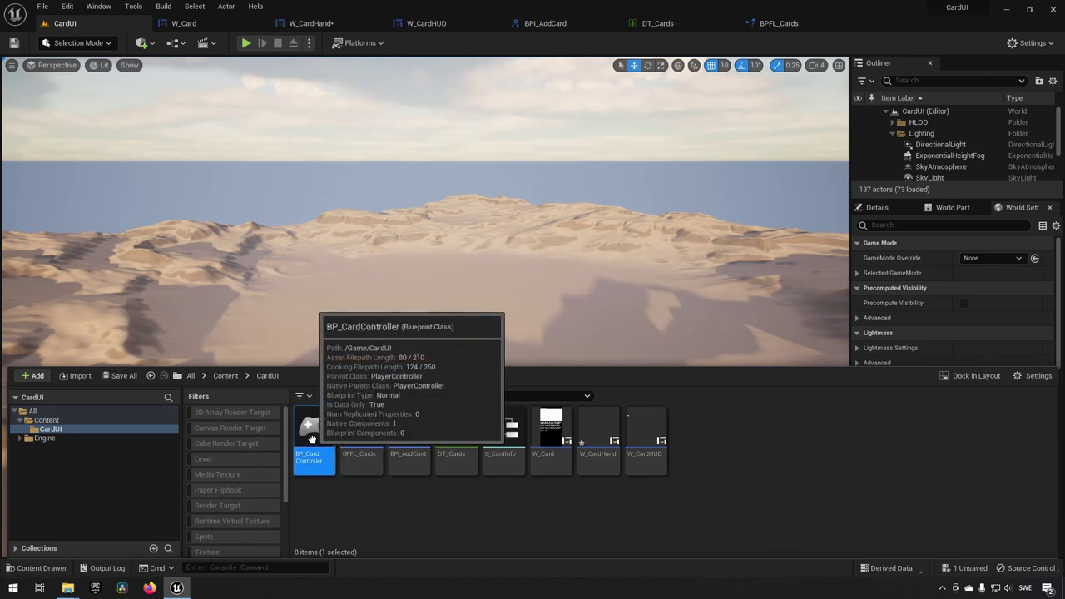
Step: Open the event graph of BP_CardController and add a Create Widget node executed by Event BeginPlay
{"action": "double_click", "coordinate": [313, 431]}
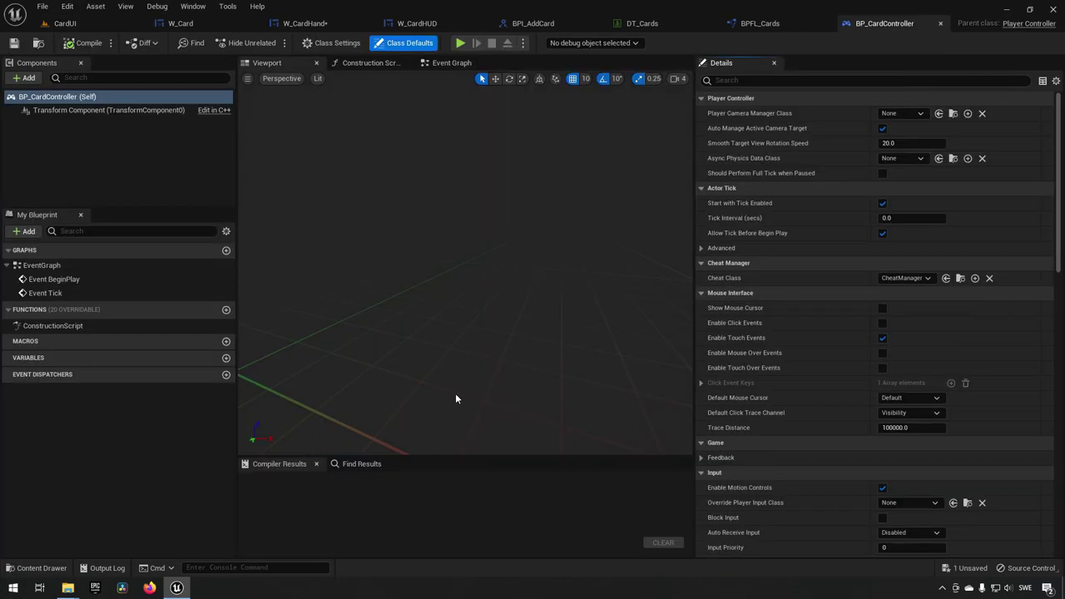
{"action": "left_click", "coordinate": [451, 63]}
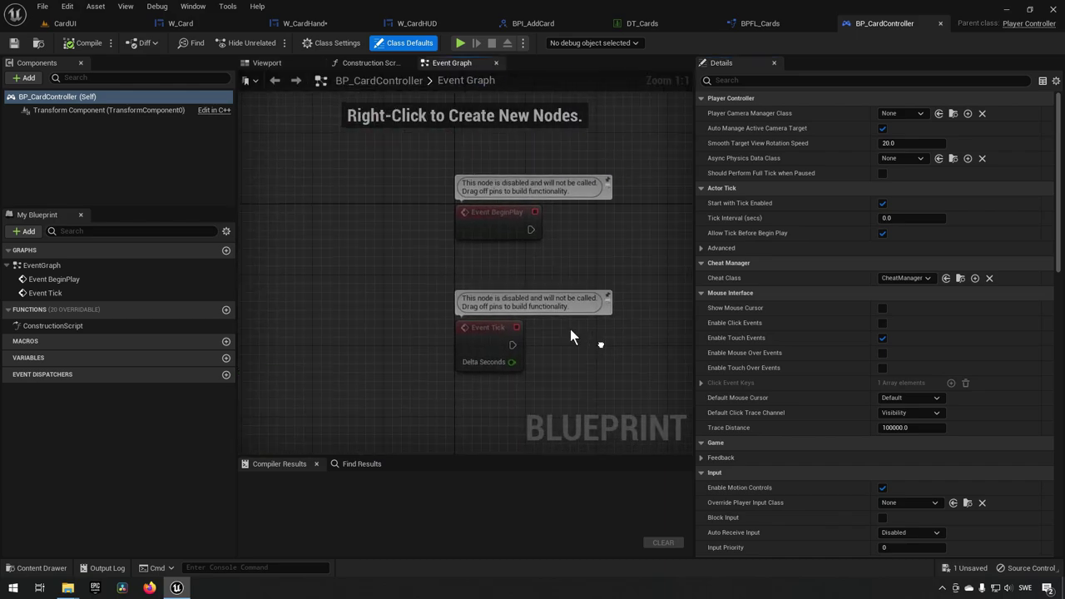
{"action": "left_click", "coordinate": [380, 208]}
{"action": "right_click_drag", "start_coordinate": [512, 225], "coordinate": [495, 314]}
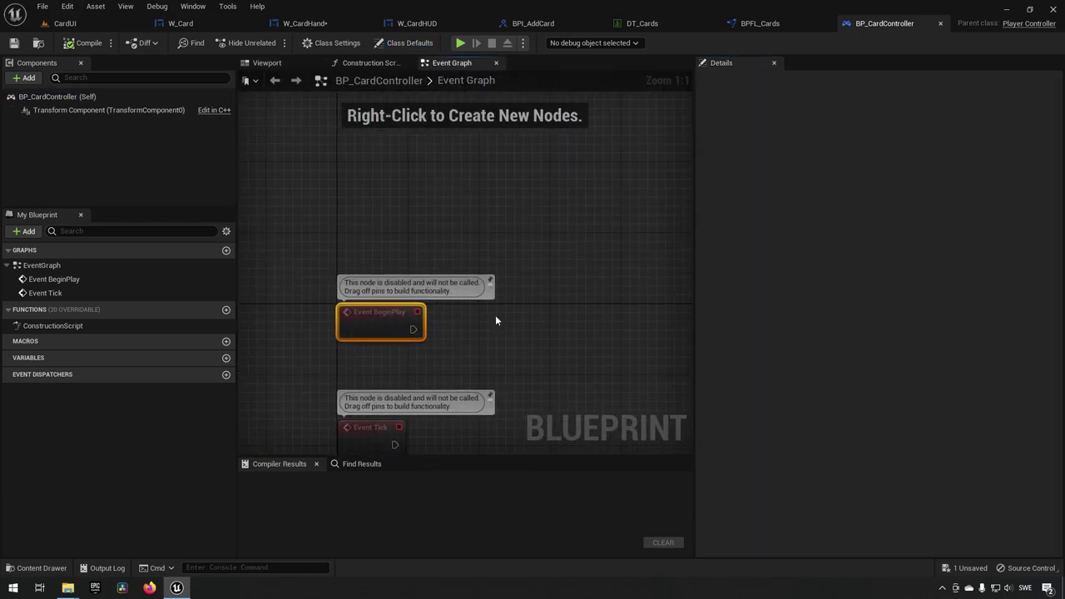
{"action": "right_click_drag", "start_coordinate": [381, 294], "coordinate": [375, 237]}
{"action": "left_click_drag", "start_coordinate": [405, 268], "coordinate": [450, 270]}
{"action": "type", "text": "create widget"}
{"action": "key", "text": "Return"}
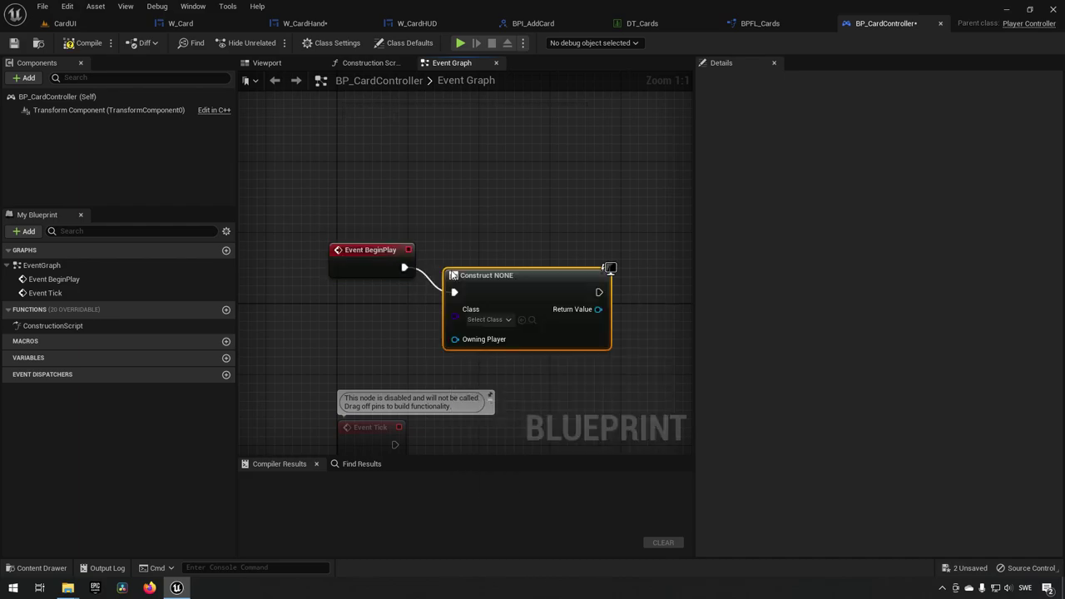
Step: Set the Create Widget node's class to W_CardHUD and align the node with Event BeginPlay
{"action": "left_click", "coordinate": [499, 320]}
{"action": "type", "text": "h"}
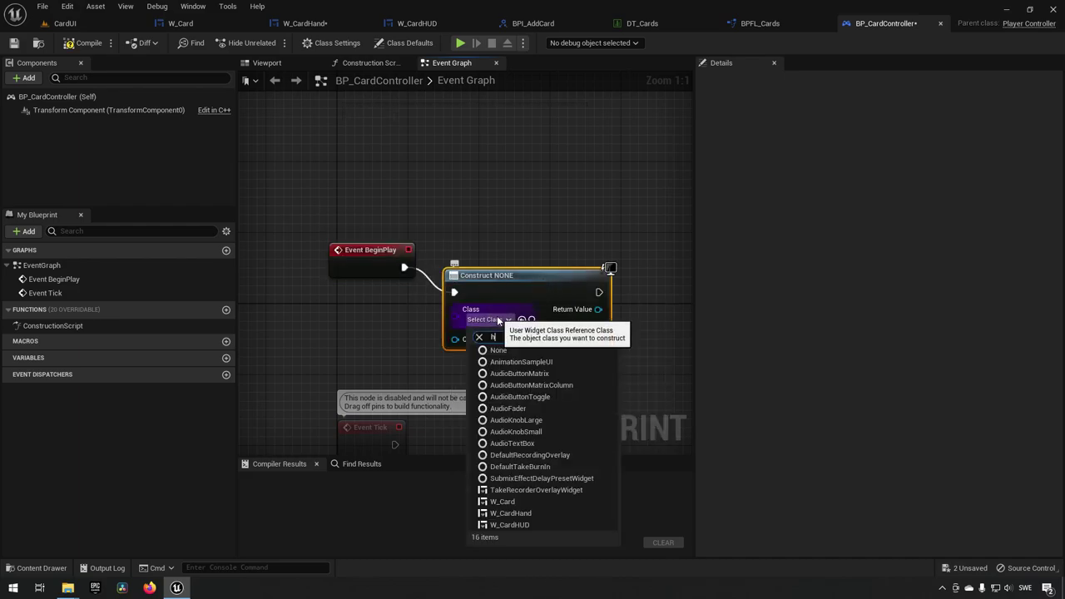
{"action": "type", "text": "ud"}
{"action": "left_click", "coordinate": [536, 362]}
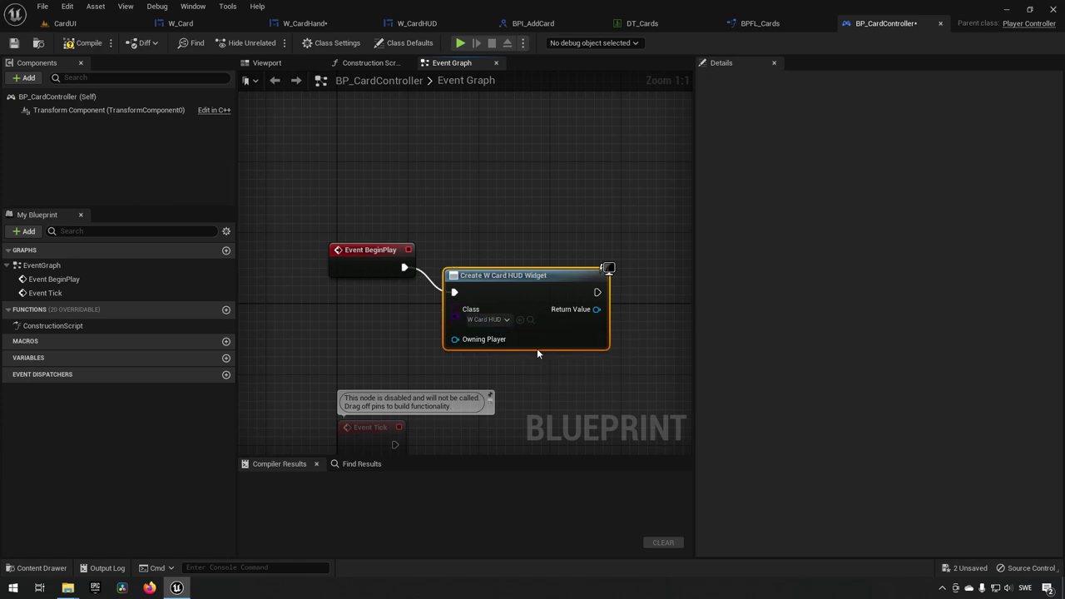
{"action": "left_click_drag", "start_coordinate": [518, 279], "coordinate": [526, 253]}
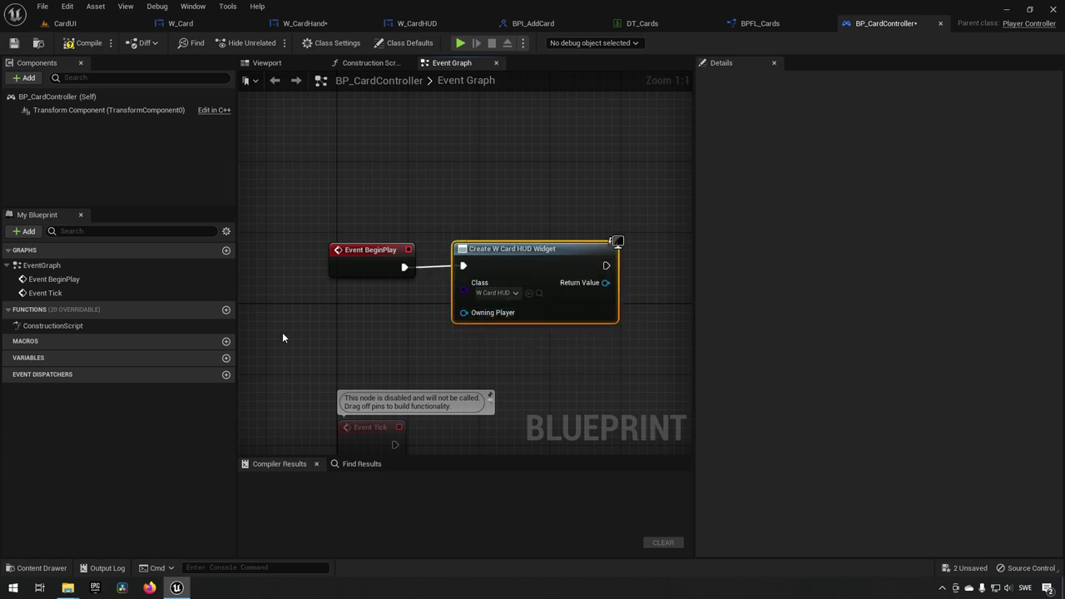
Step: Add a reference to Self and connect it to the Owning Player input of the Create W Card HUD Widget node
{"action": "right_click_drag", "start_coordinate": [282, 332], "coordinate": [363, 305]}
{"action": "right_click", "coordinate": [362, 311]}
{"action": "type", "text": "self"}
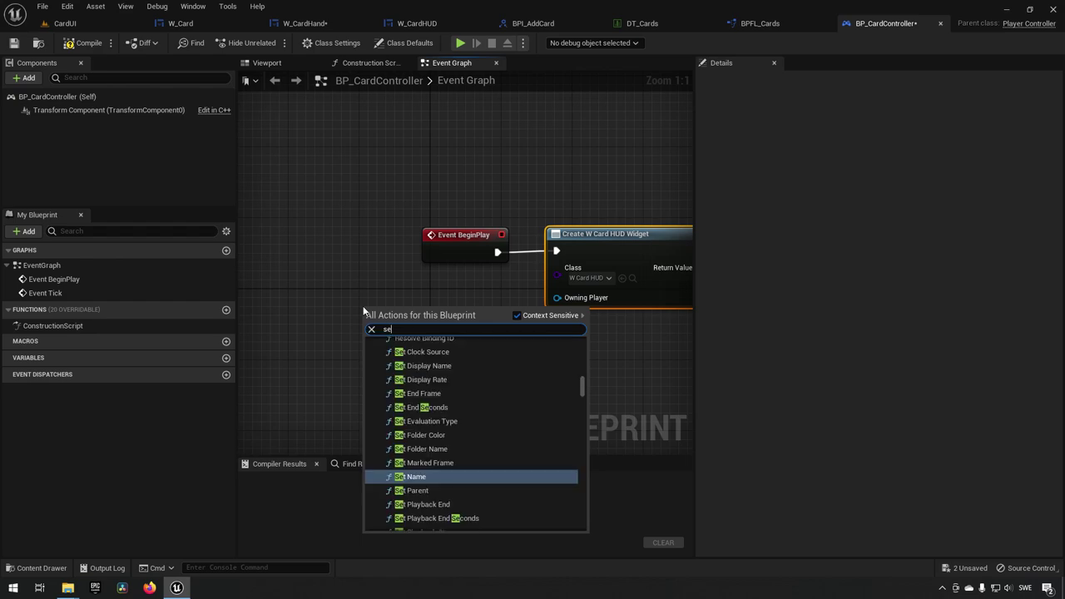
{"action": "key", "text": "Return"}
{"action": "left_click_drag", "start_coordinate": [409, 312], "coordinate": [494, 301]}
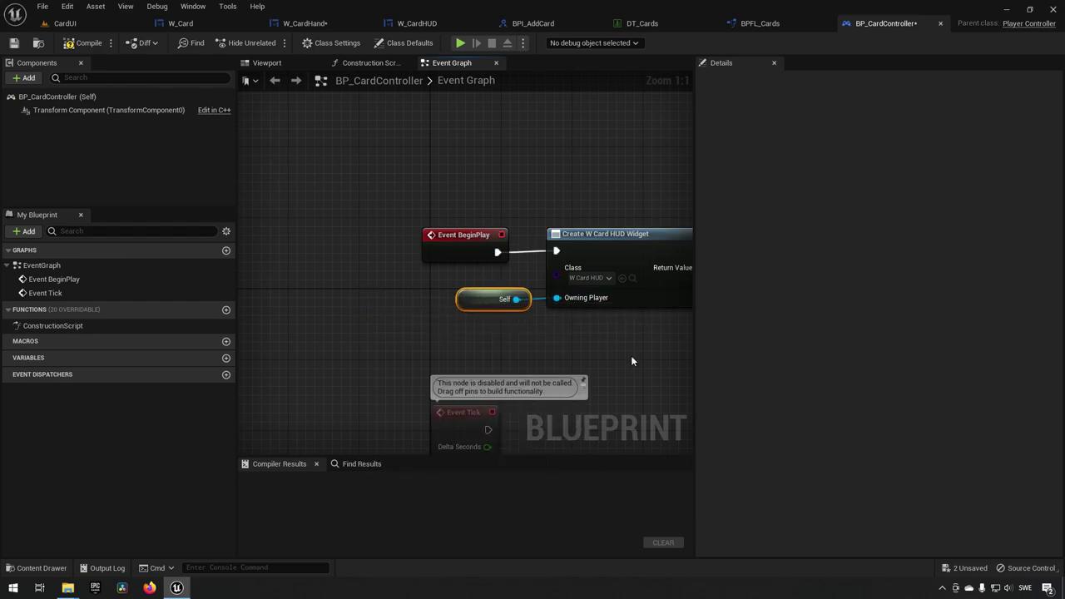
Step: Add an Add to Viewport node from the widget's Return Value, line it up beside the Create node, and compile BP_CardController
{"action": "right_click_drag", "start_coordinate": [630, 361], "coordinate": [455, 338]}
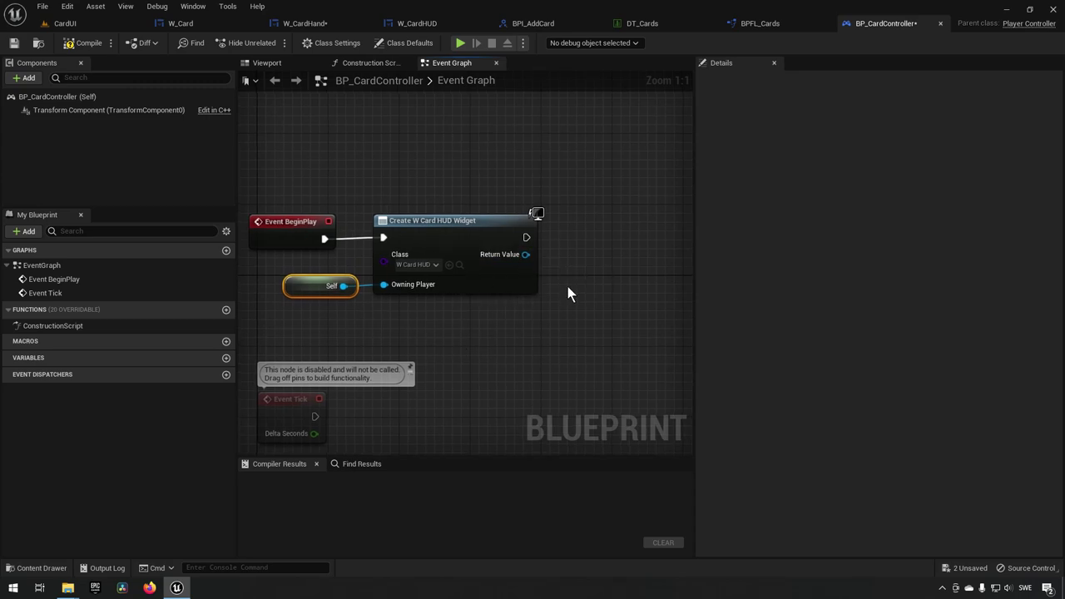
{"action": "right_click_drag", "start_coordinate": [567, 286], "coordinate": [591, 303]}
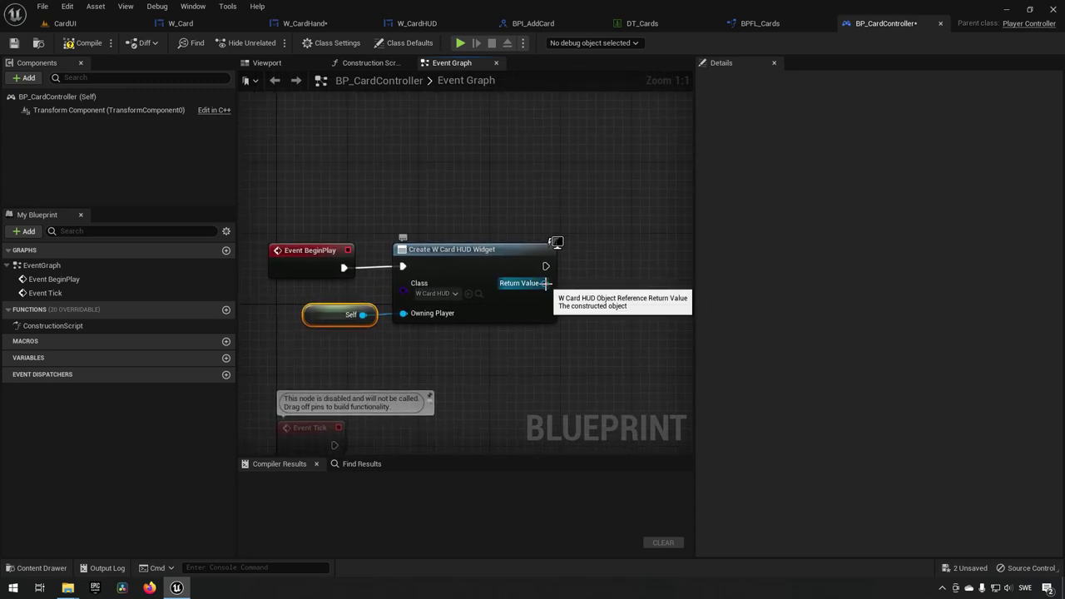
{"action": "left_click_drag", "start_coordinate": [544, 283], "coordinate": [597, 281]}
{"action": "type", "text": "add v"}
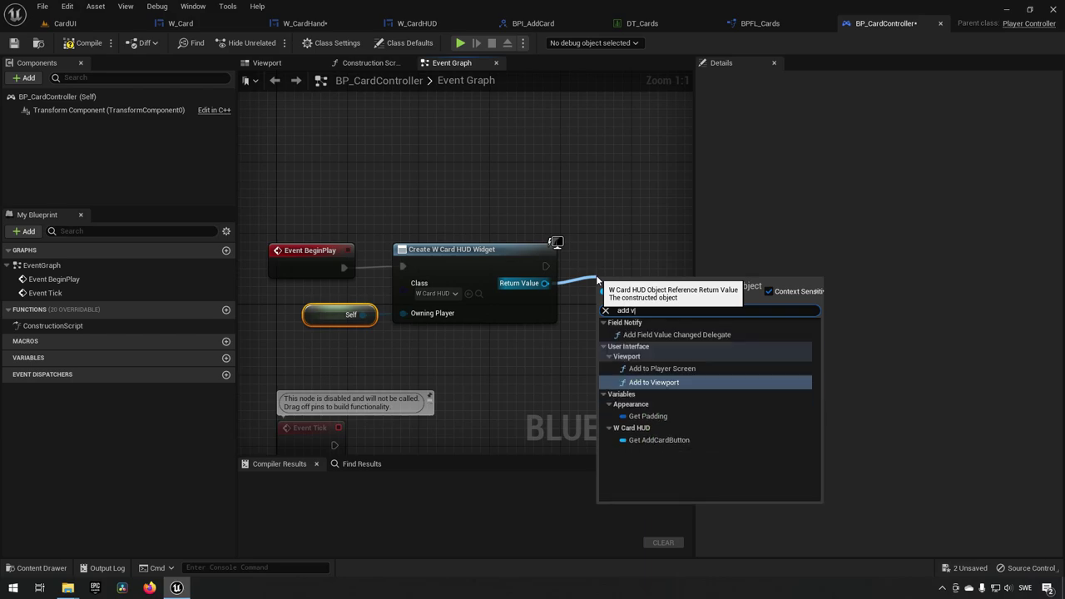
{"action": "type", "text": "iew"}
{"action": "key", "text": "Return"}
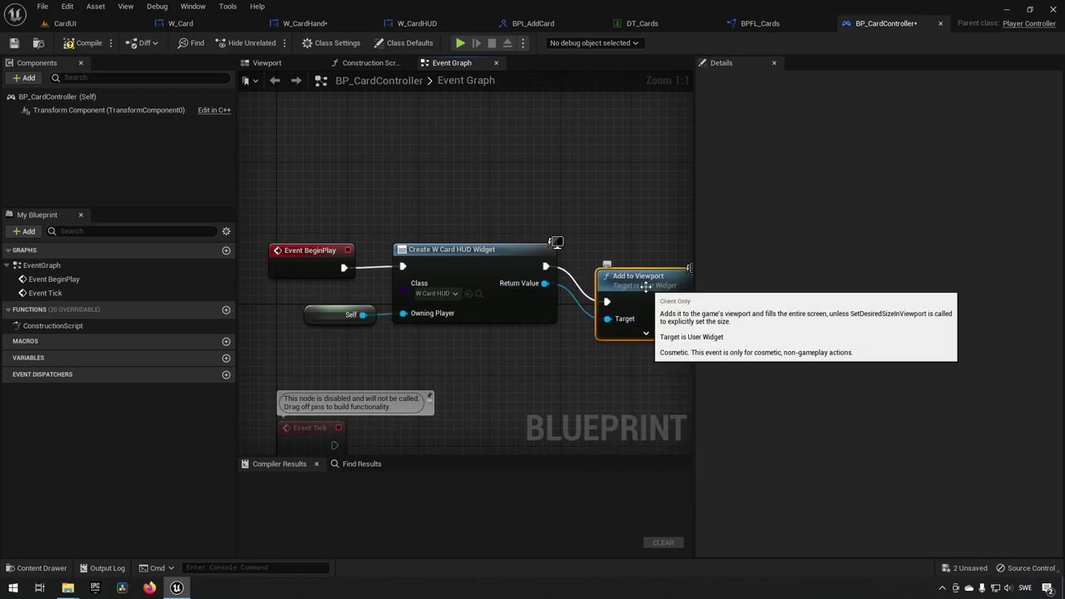
{"action": "left_click_drag", "start_coordinate": [646, 286], "coordinate": [620, 251]}
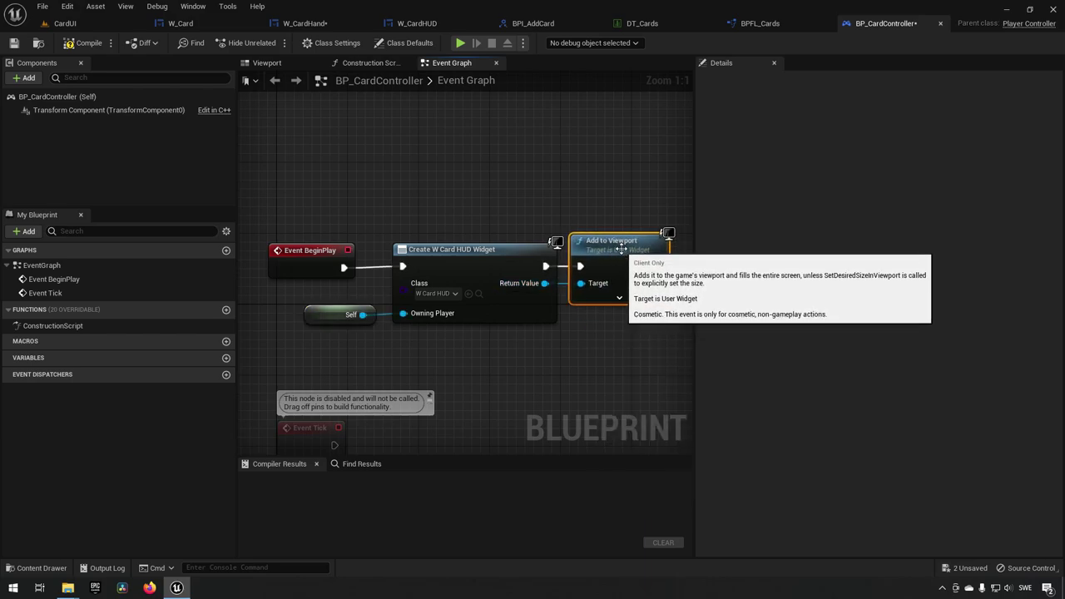
{"action": "left_click", "coordinate": [63, 44]}
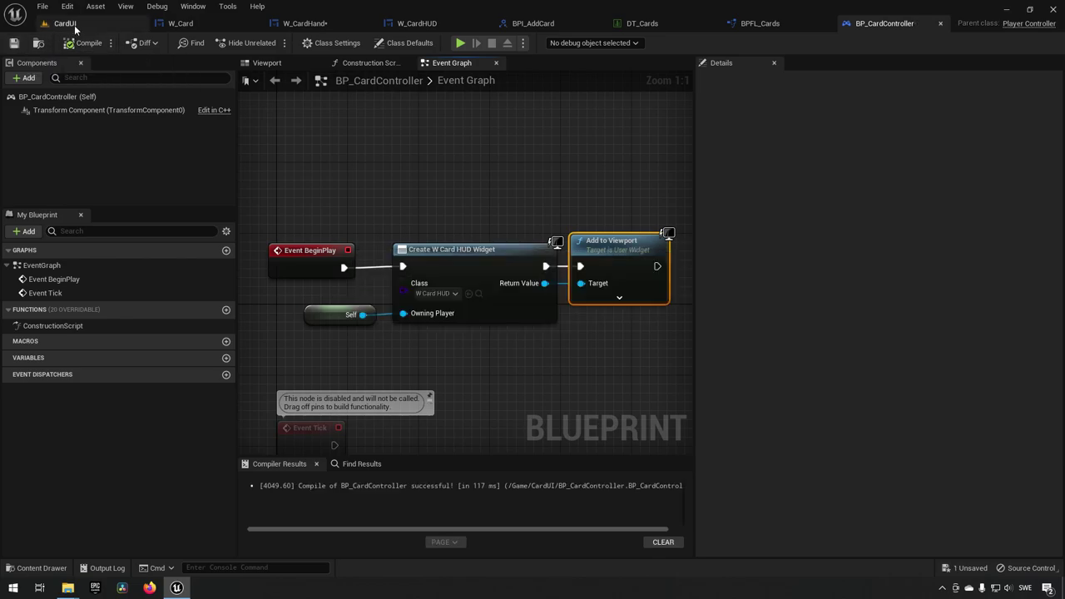
Step: Open the Maps & Modes project settings and expand the advanced options and the selected game mode's classes
{"action": "left_click", "coordinate": [71, 25]}
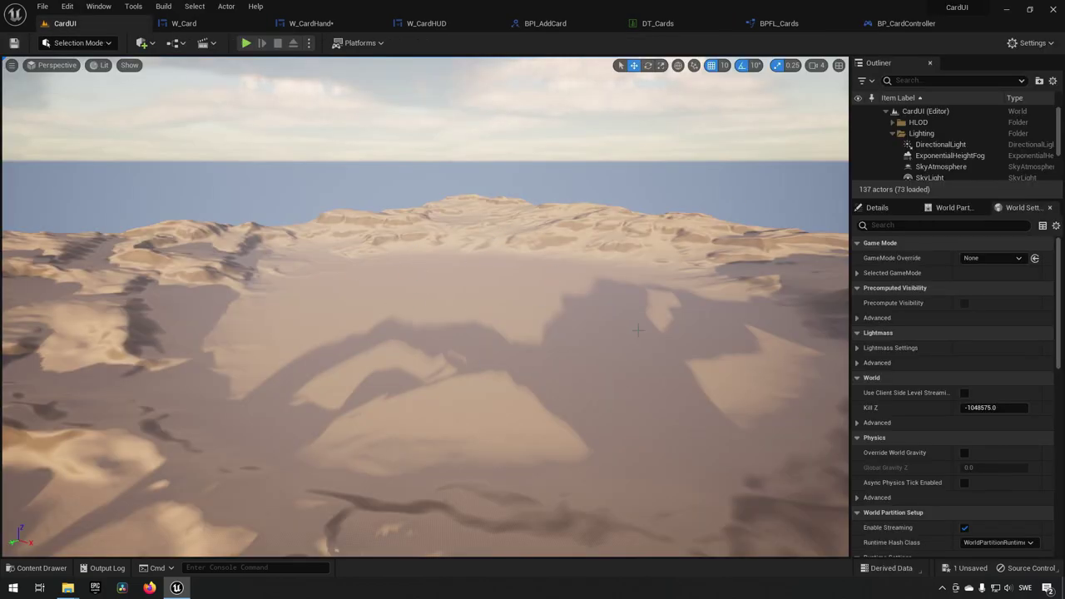
{"action": "left_click", "coordinate": [49, 10]}
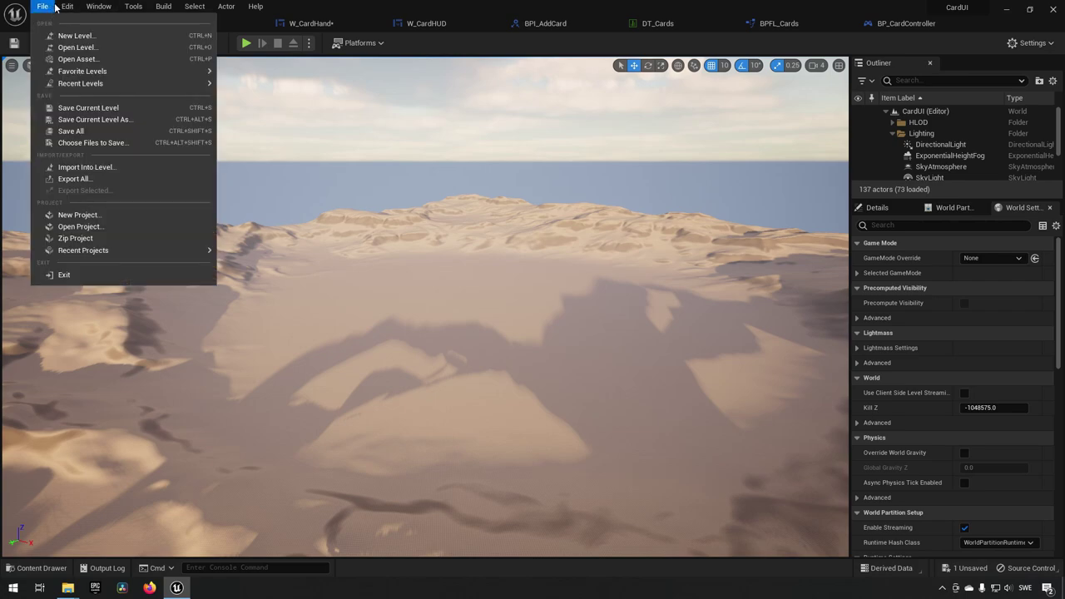
{"action": "left_click", "coordinate": [132, 165]}
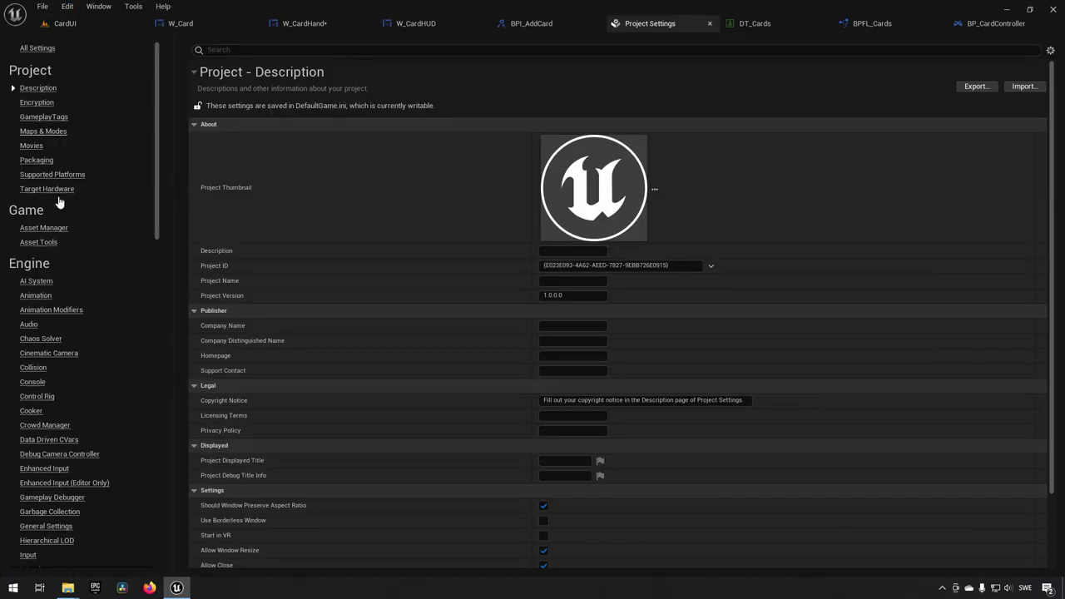
{"action": "left_click", "coordinate": [43, 131]}
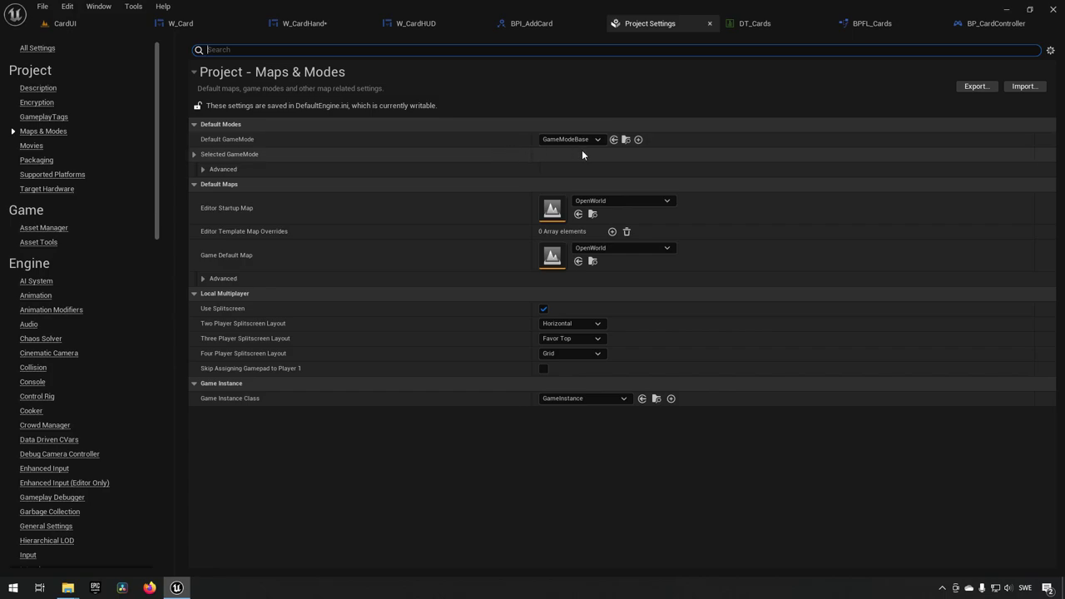
{"action": "left_click", "coordinate": [198, 170]}
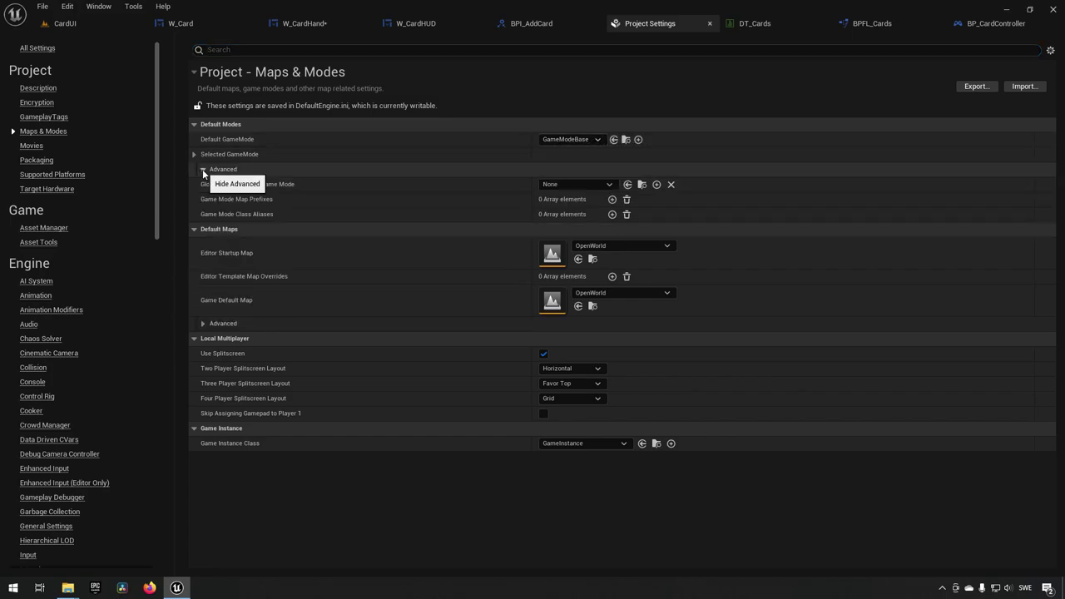
{"action": "left_click", "coordinate": [195, 154]}
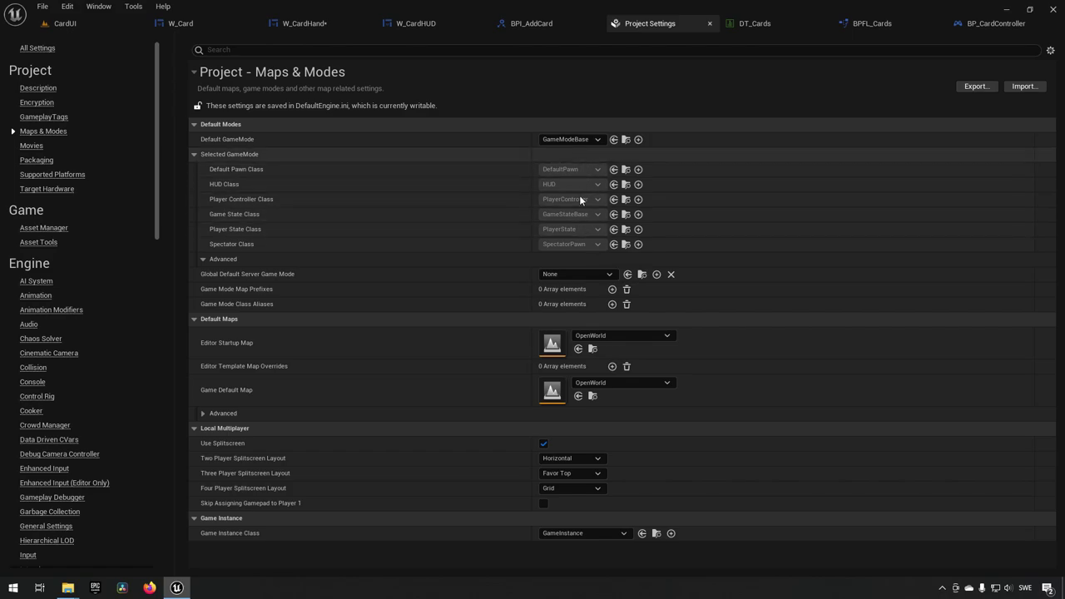
Step: Create a Game Mode Base blueprint class named BP_CardGameMode in the CardUI content folder
{"action": "left_click", "coordinate": [82, 27]}
{"action": "key", "text": "ctrl+space"}
{"action": "left_click", "coordinate": [642, 504]}
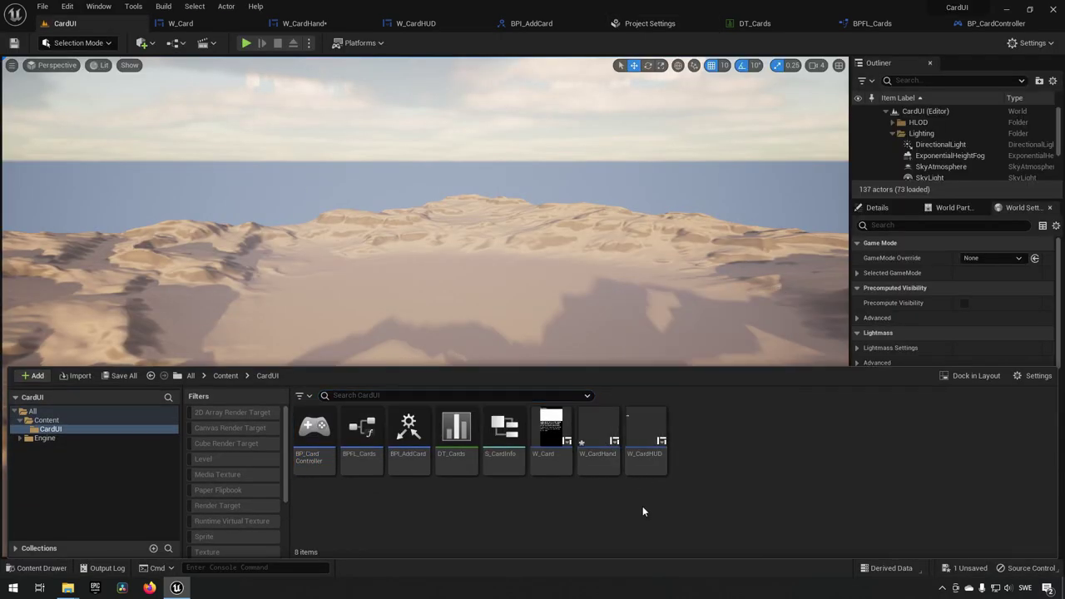
{"action": "right_click", "coordinate": [697, 457]}
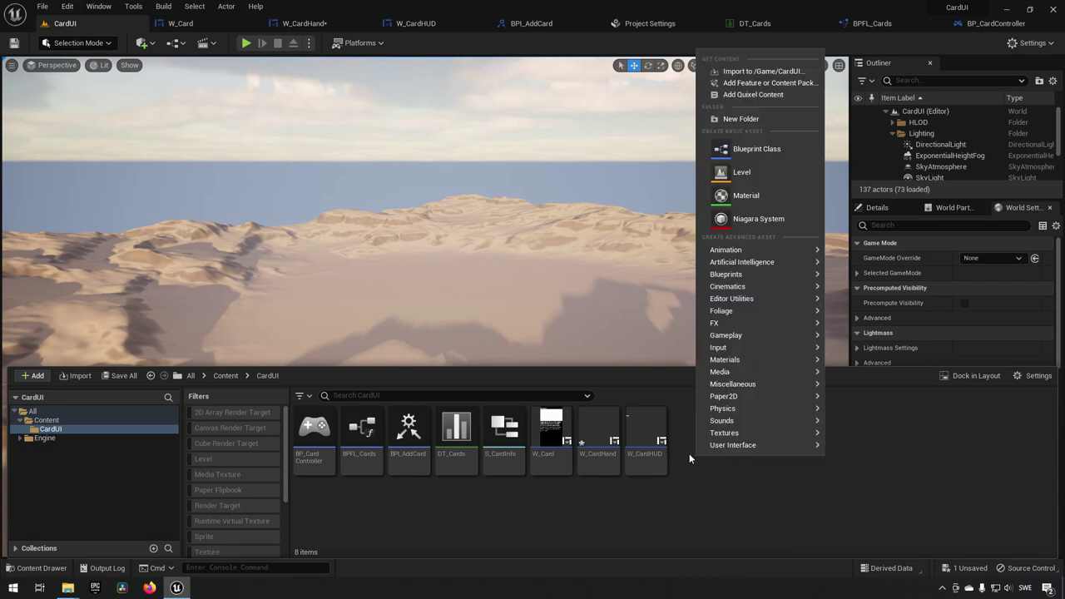
{"action": "left_click", "coordinate": [740, 149]}
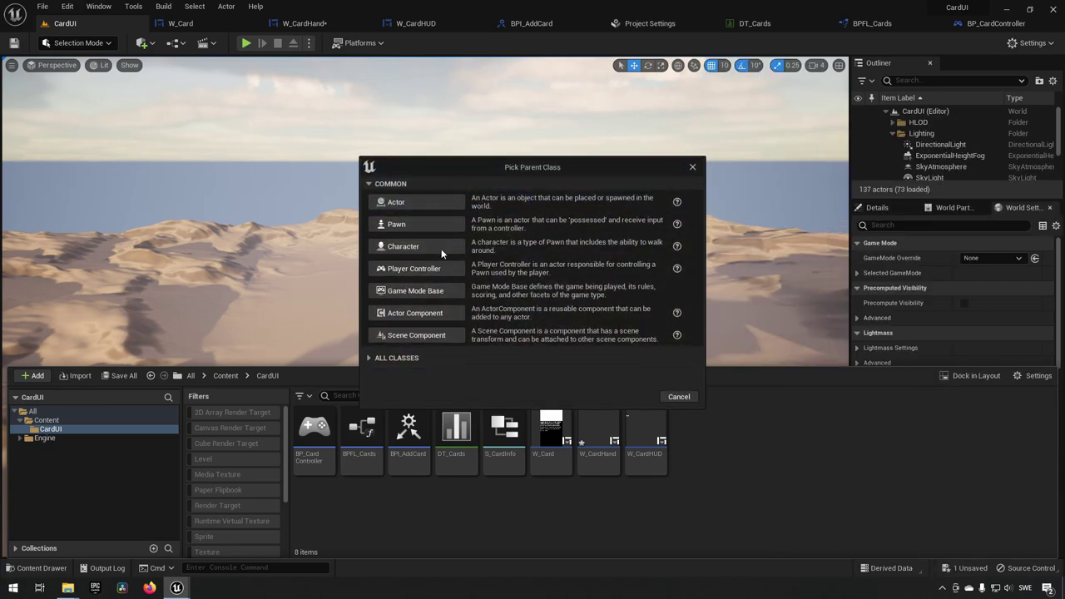
{"action": "left_click", "coordinate": [426, 290]}
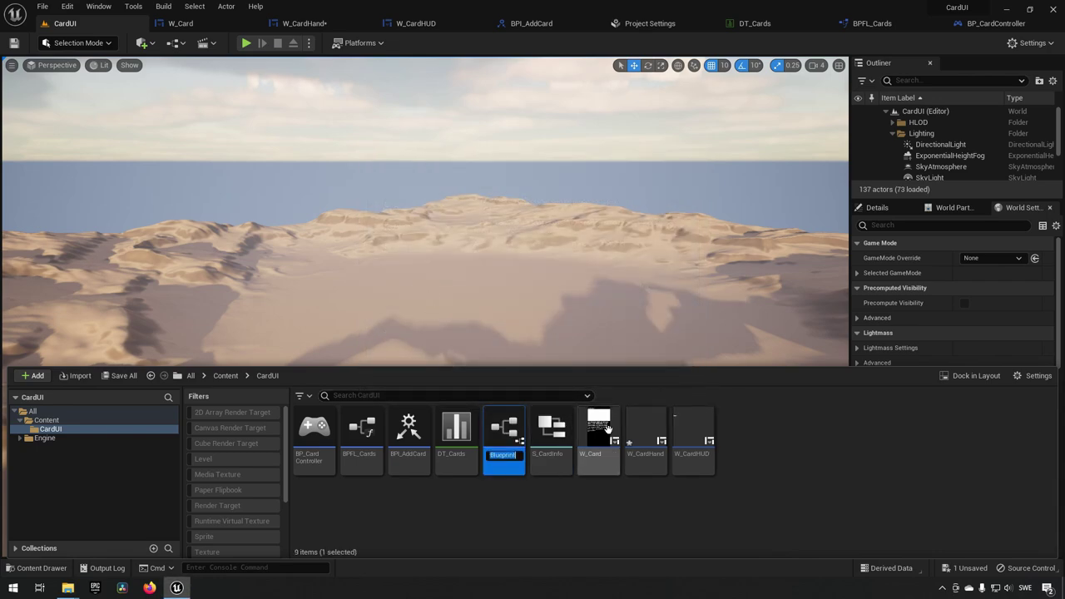
{"action": "type", "text": "BP"}
{"action": "type", "text": "_CardGameMode"}
{"action": "key", "text": "Return"}
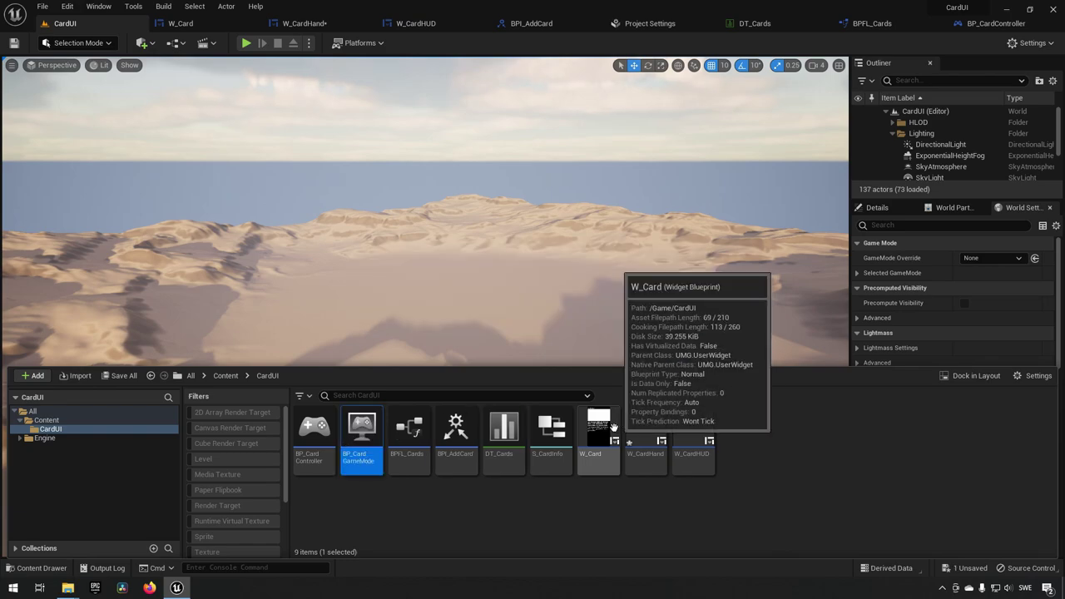
Step: Open BP_CardGameMode, set its Player Controller Class to BP_CardController, and compile and save the blueprint
{"action": "double_click", "coordinate": [364, 430]}
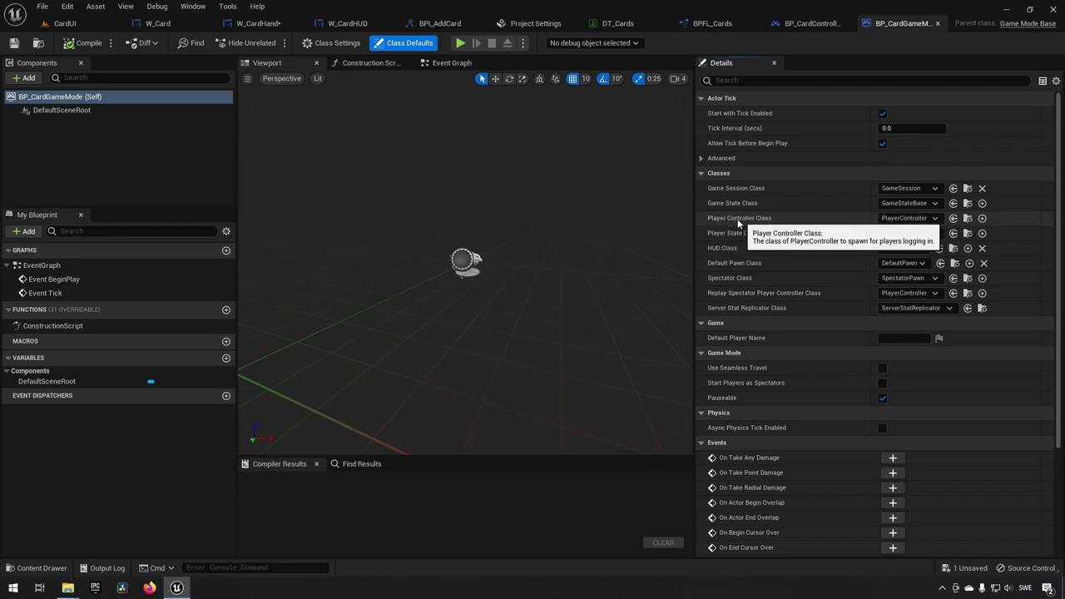
{"action": "left_click", "coordinate": [904, 218]}
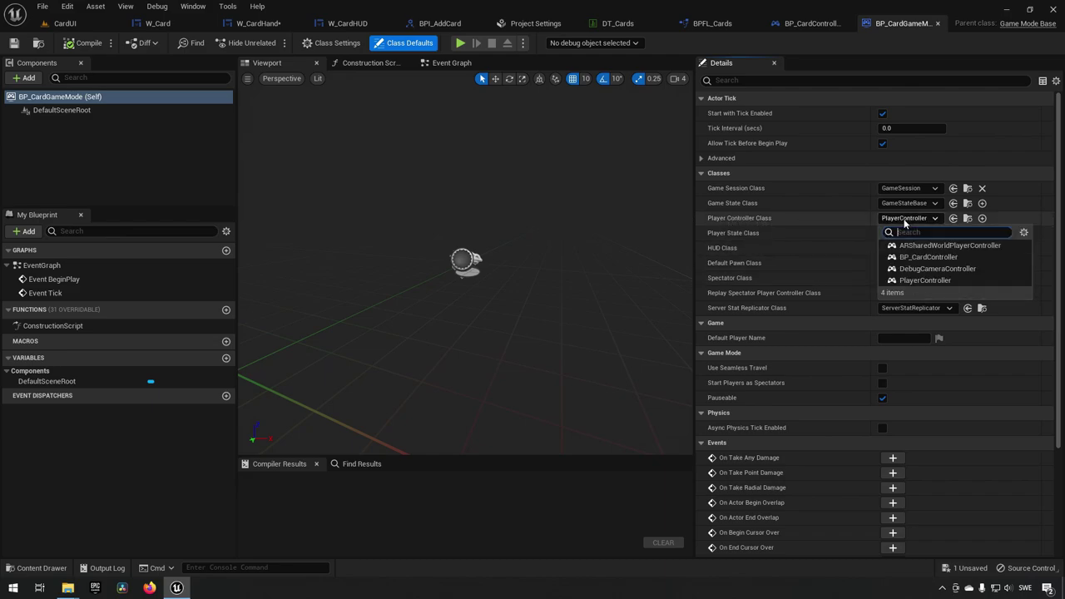
{"action": "left_click", "coordinate": [923, 257]}
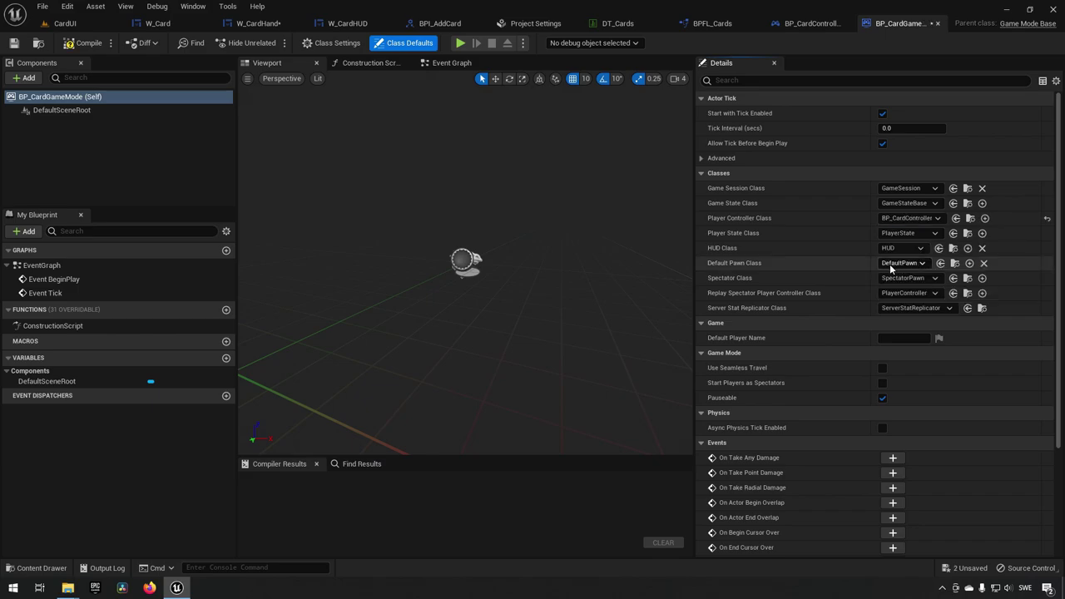
{"action": "left_click", "coordinate": [75, 43]}
{"action": "left_click", "coordinate": [22, 45]}
{"action": "left_click", "coordinate": [65, 23]}
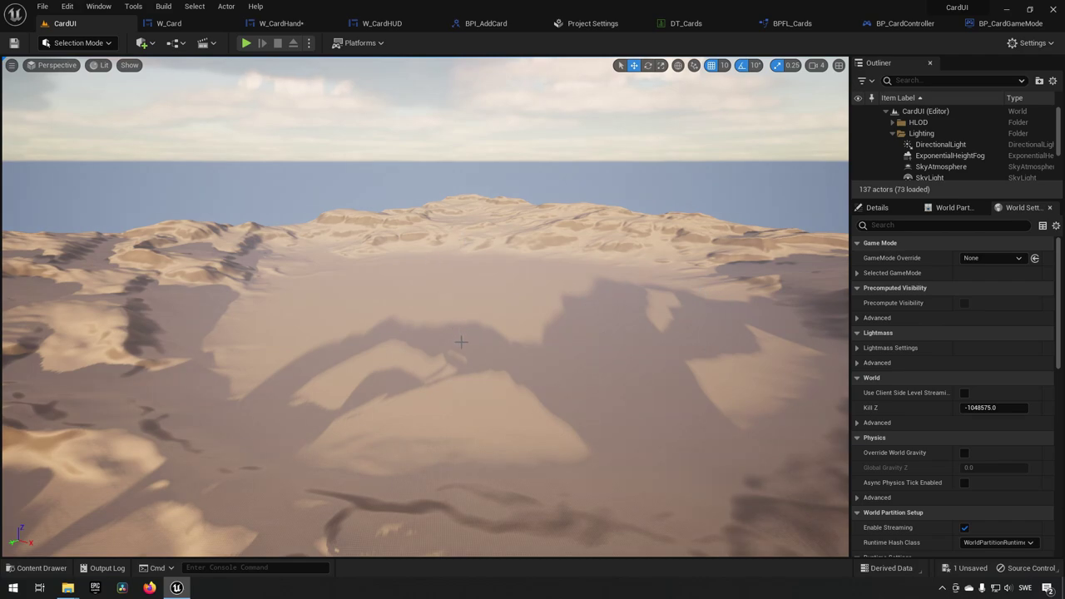
{"action": "left_click", "coordinate": [1001, 257]}
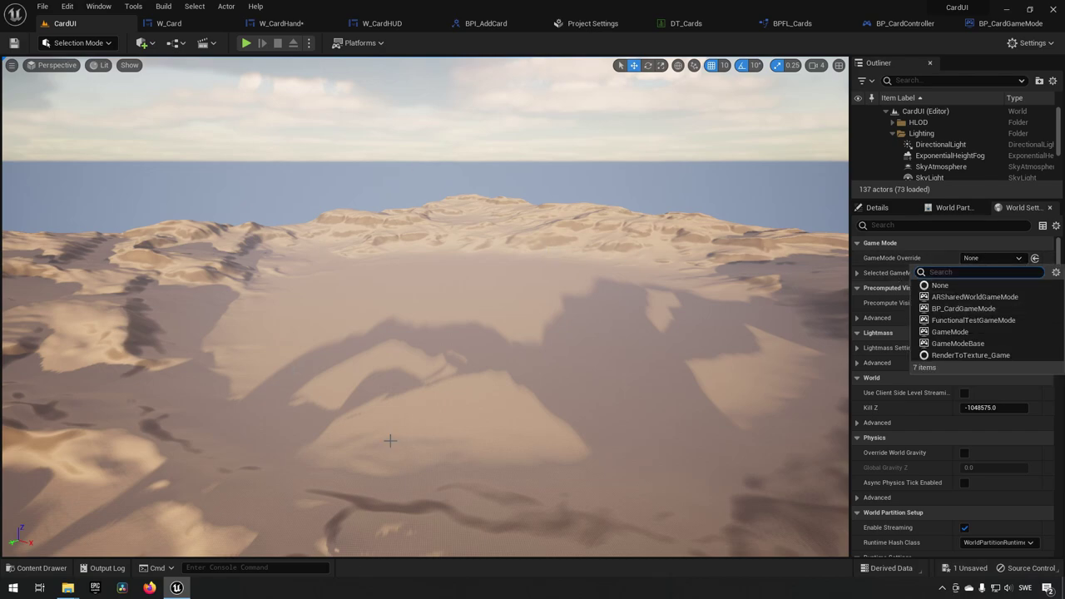
{"action": "left_click", "coordinate": [439, 349]}
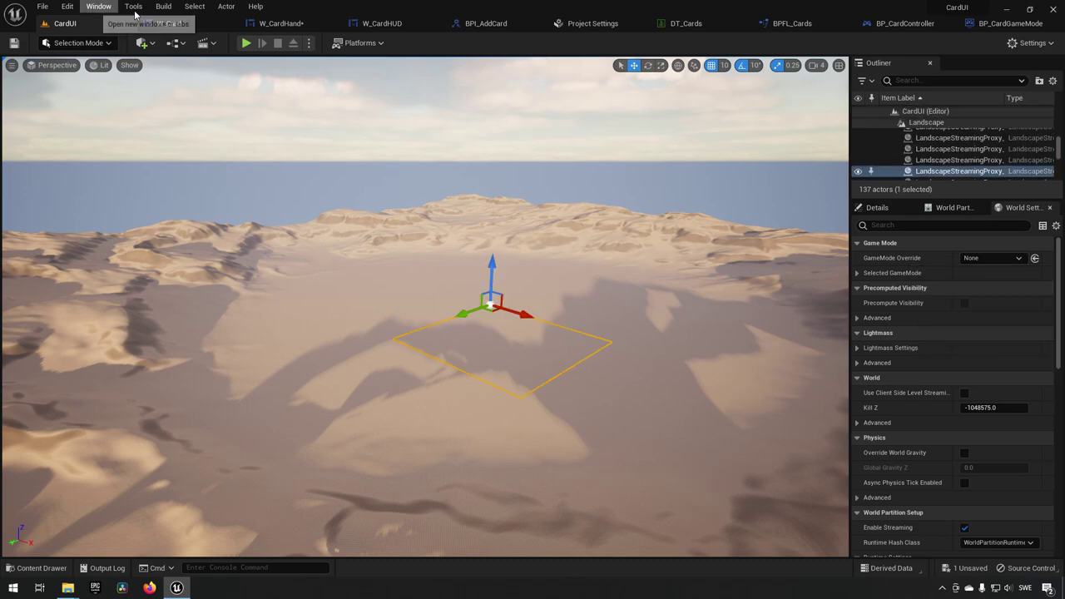
Step: Set the project's Default GameMode to BP_CardGameMode in Project Settings and return to the CardUI level
{"action": "left_click", "coordinate": [592, 23]}
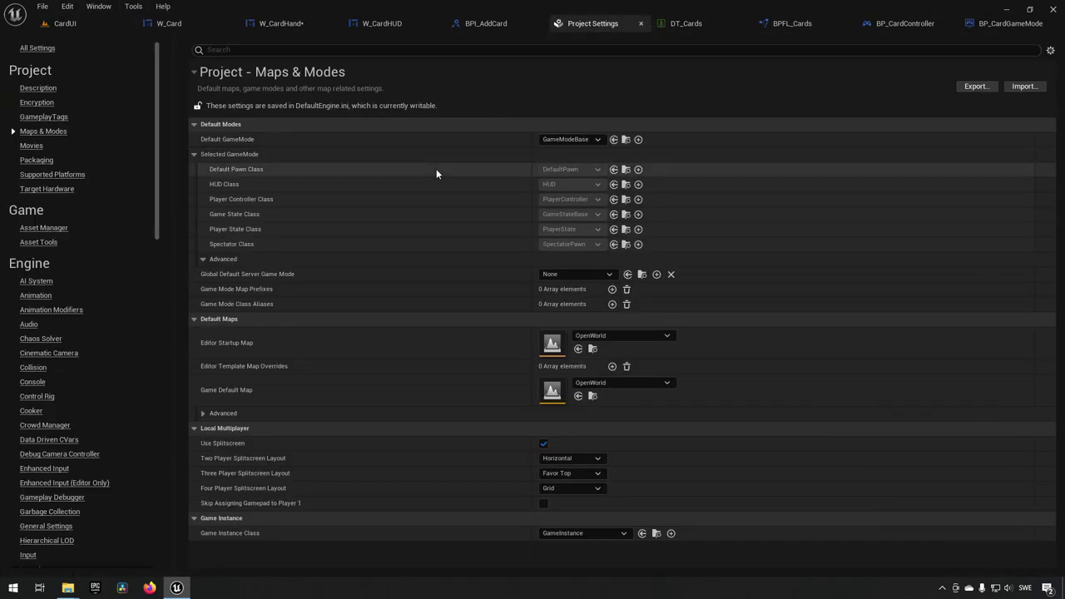
{"action": "left_click", "coordinate": [572, 139]}
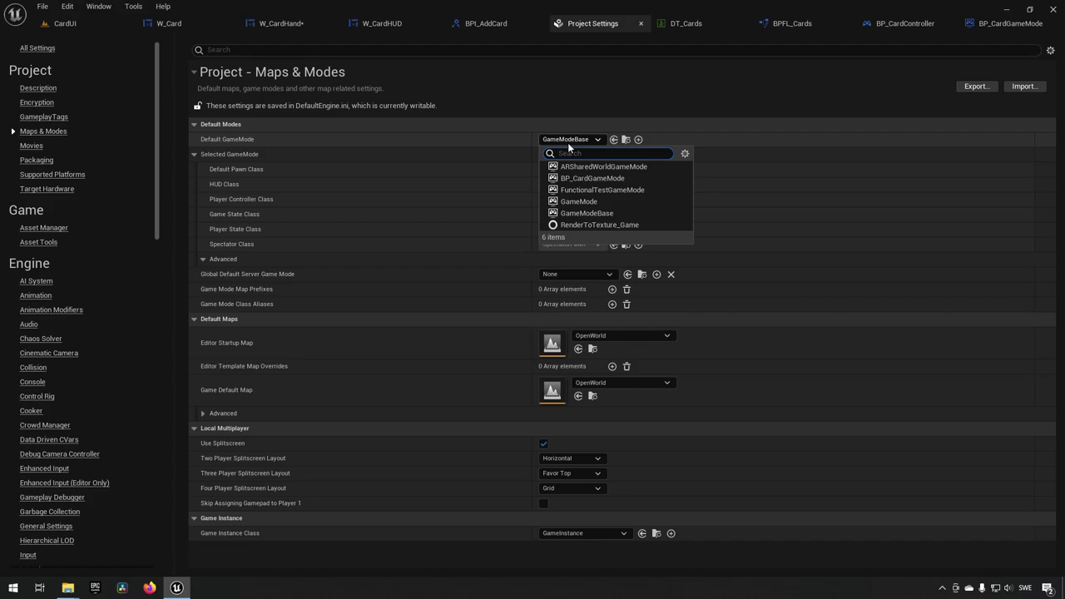
{"action": "left_click", "coordinate": [601, 179]}
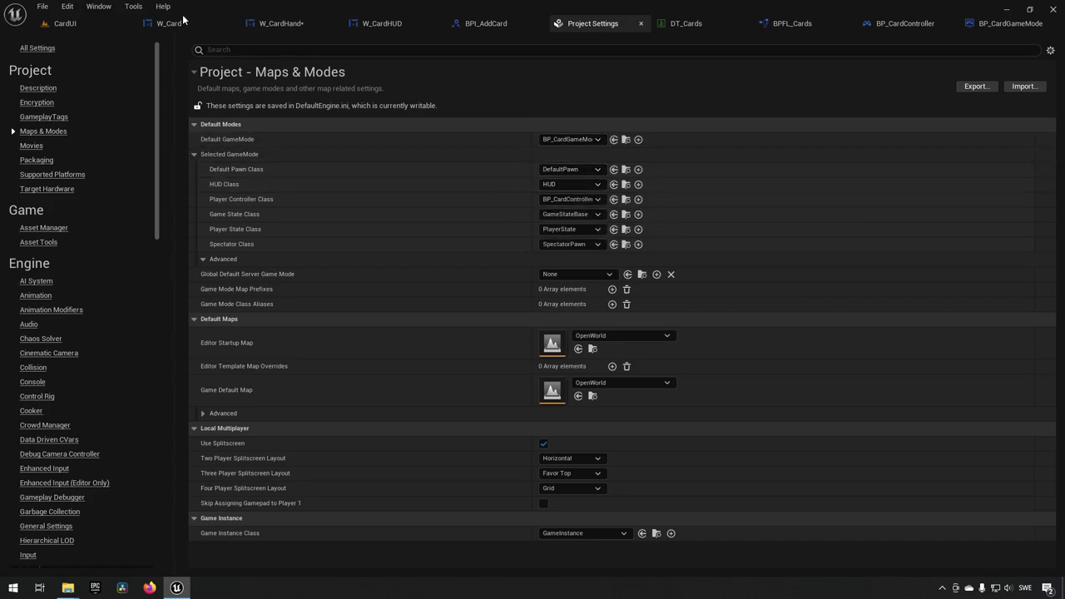
{"action": "left_click", "coordinate": [107, 23]}
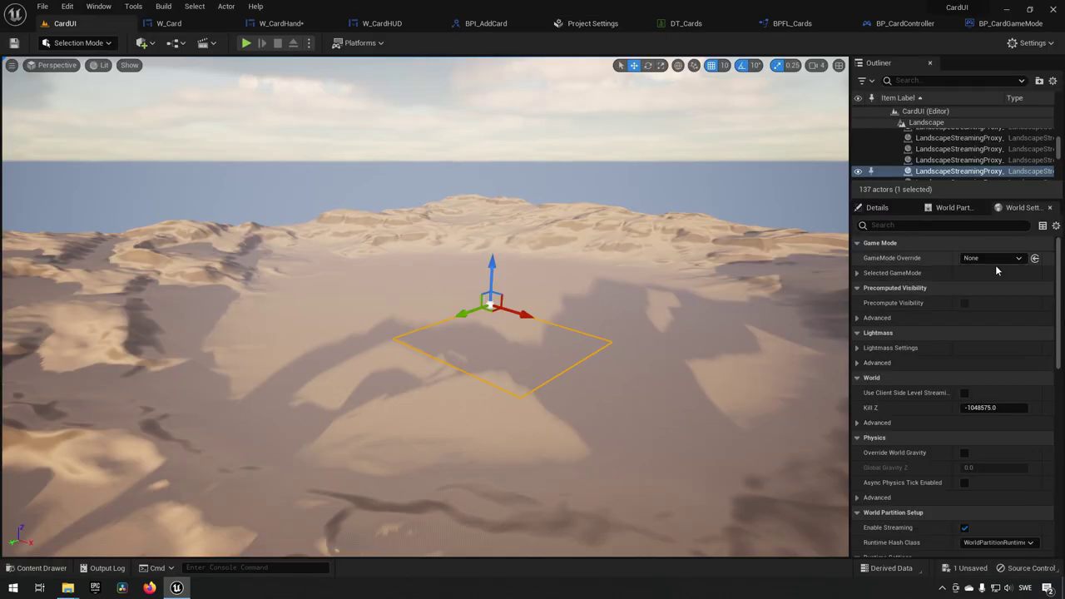
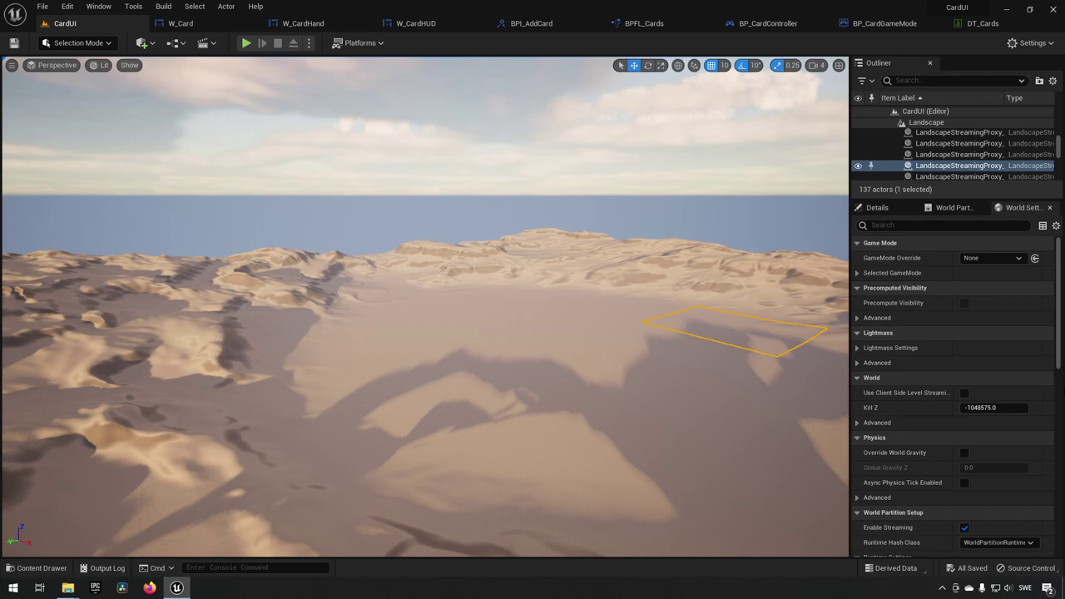
Step: Play the CardUI level in the editor viewport to test the card HUD
{"action": "left_click", "coordinate": [41, 7]}
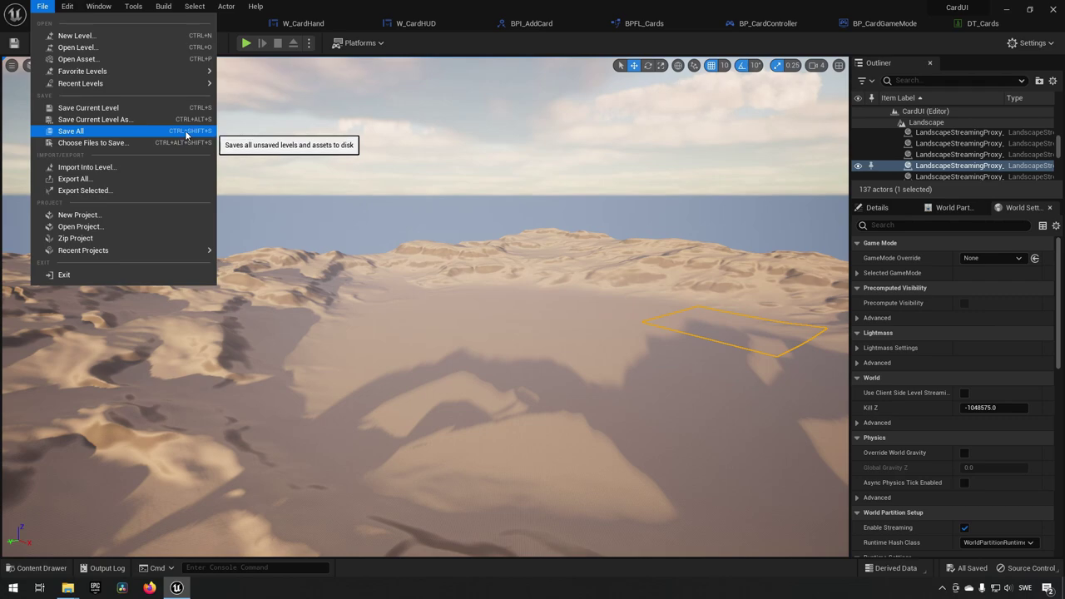
{"action": "left_click", "coordinate": [290, 468]}
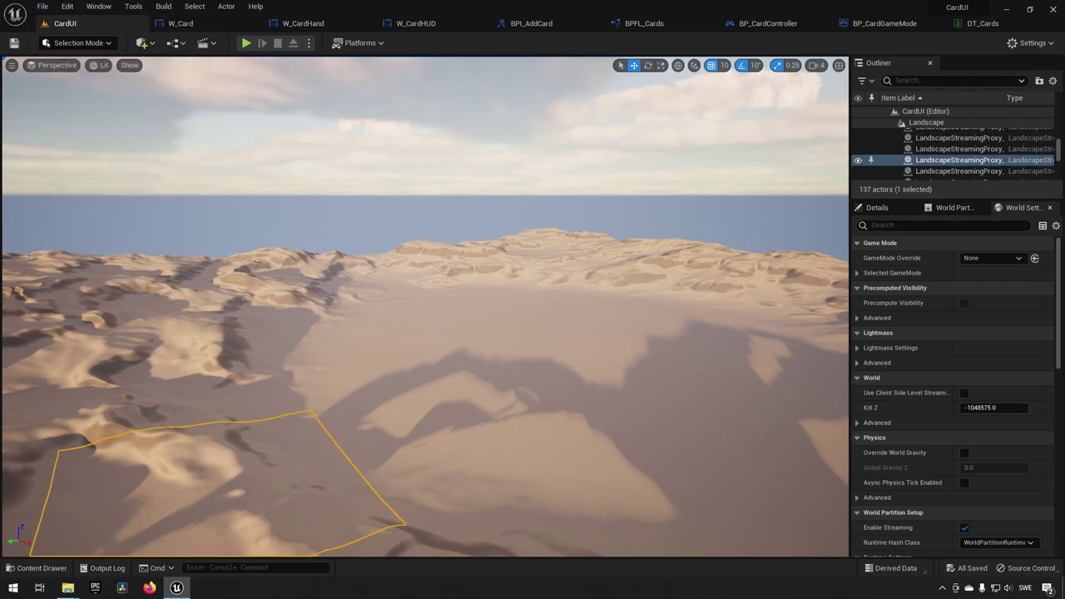
{"action": "key", "text": "ctrl+space"}
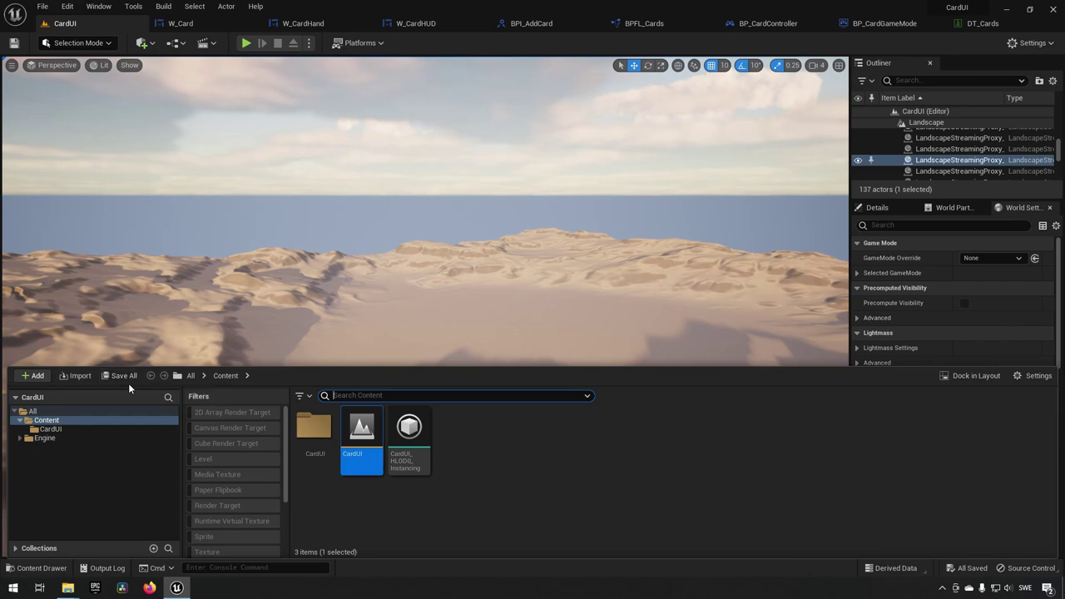
{"action": "left_click", "coordinate": [526, 296]}
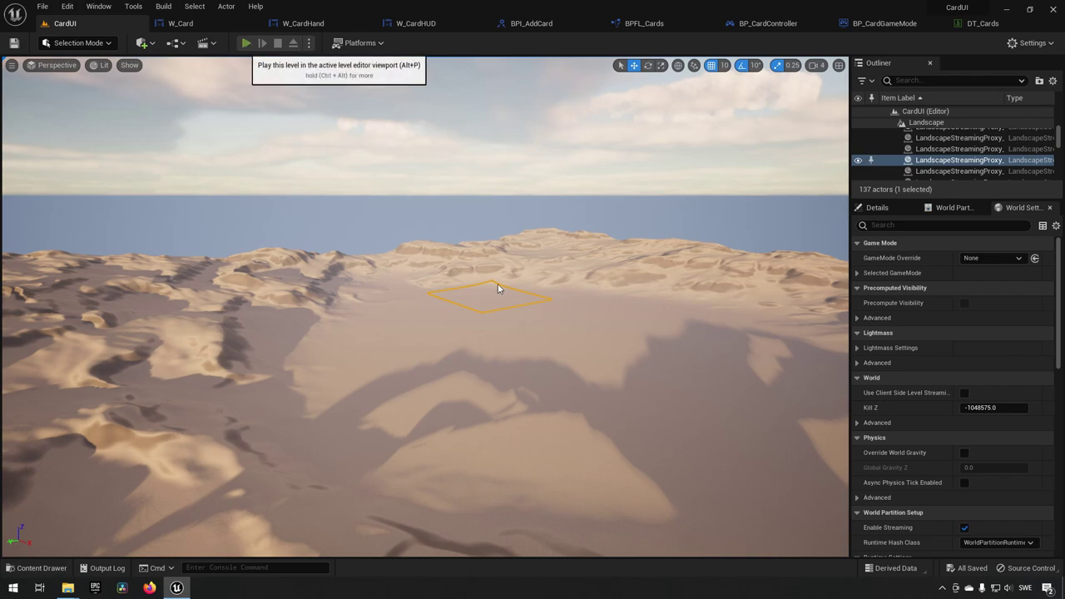
{"action": "key", "text": "alt+p"}
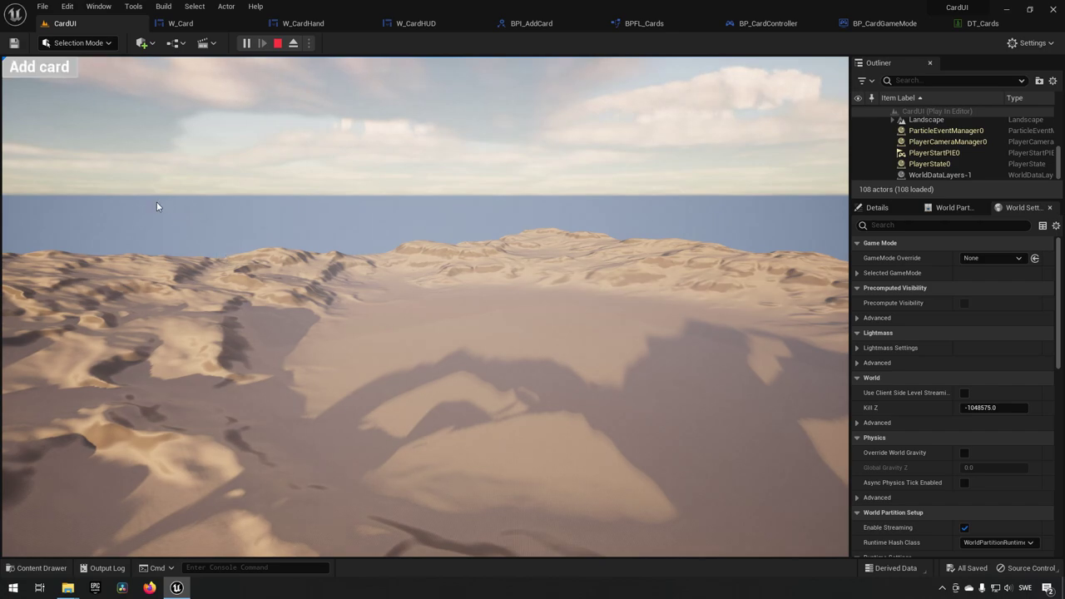
Step: Test the Add card button in the running level and stop the play session
{"action": "left_click", "coordinate": [54, 70]}
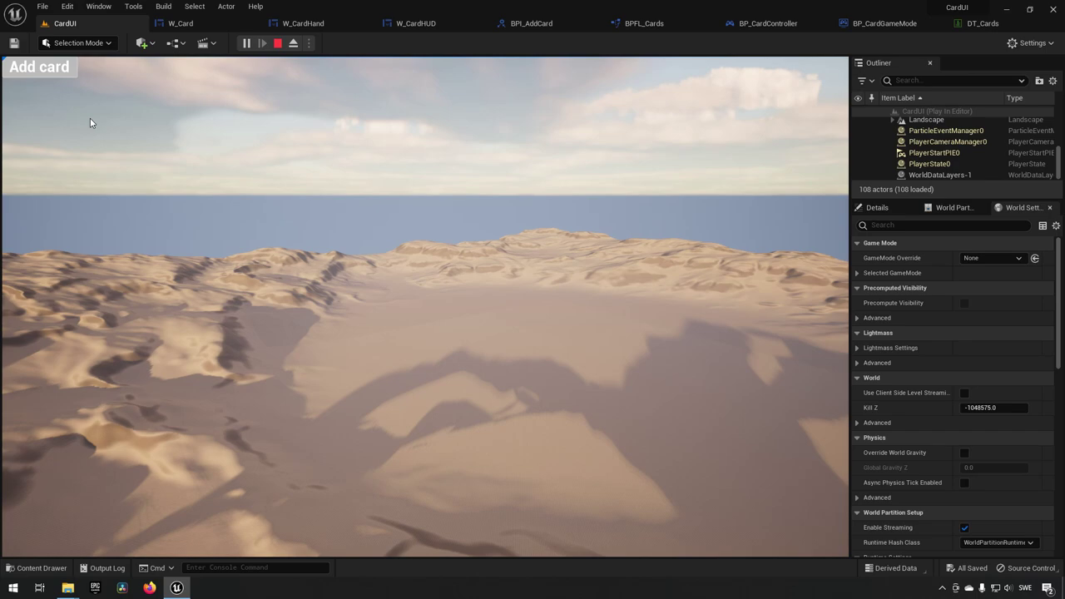
{"action": "left_click", "coordinate": [277, 43]}
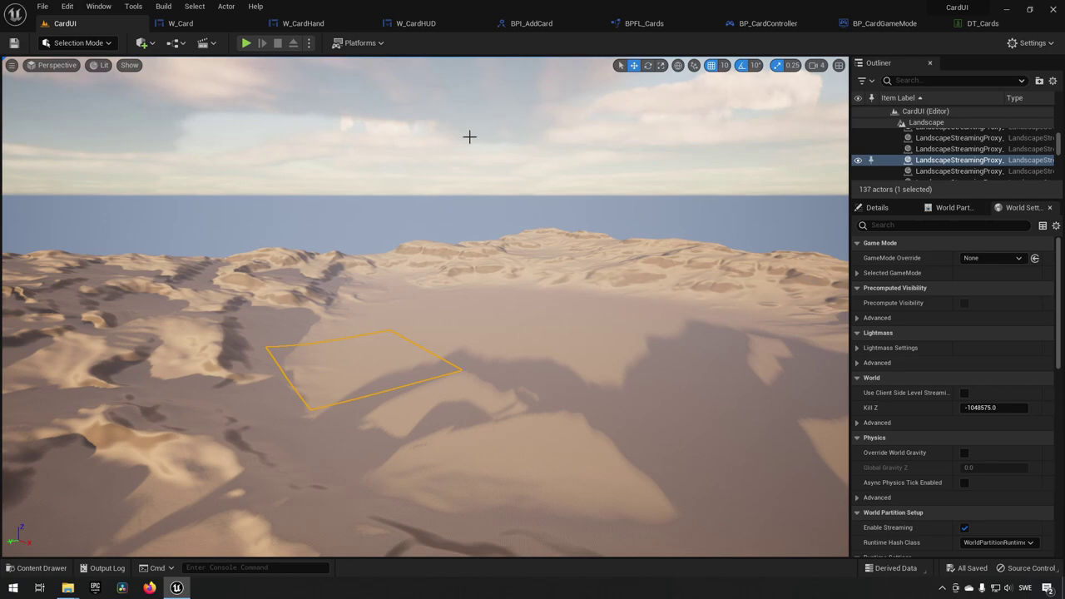
Step: Review the designer layouts of the W_Card, W_CardHand and W_CardHUD widgets
{"action": "left_click", "coordinate": [218, 24]}
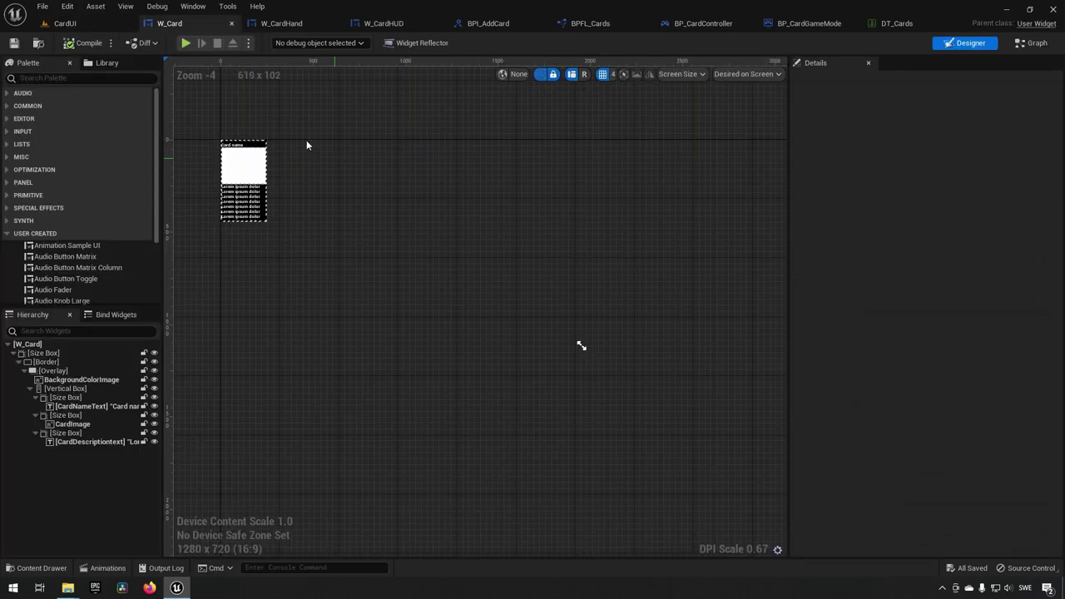
{"action": "right_click_drag", "start_coordinate": [306, 142], "coordinate": [464, 211]}
{"action": "scroll", "coordinate": [464, 210], "scroll_direction": "up", "scroll_amount": 5}
{"action": "right_click_drag", "start_coordinate": [455, 263], "coordinate": [514, 225]}
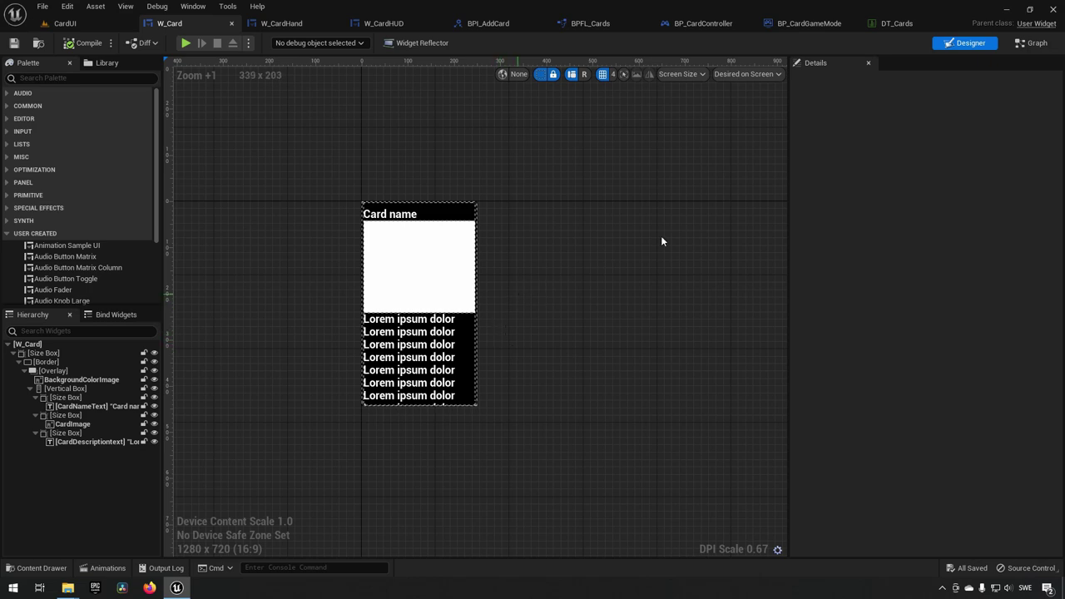
{"action": "left_click", "coordinate": [298, 24]}
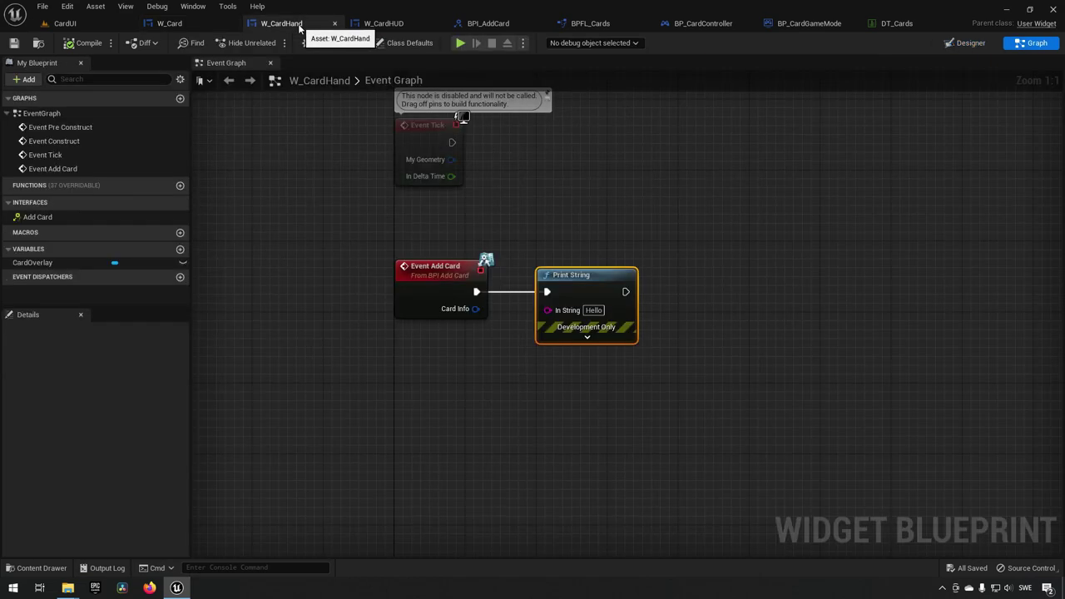
{"action": "left_click", "coordinate": [964, 42]}
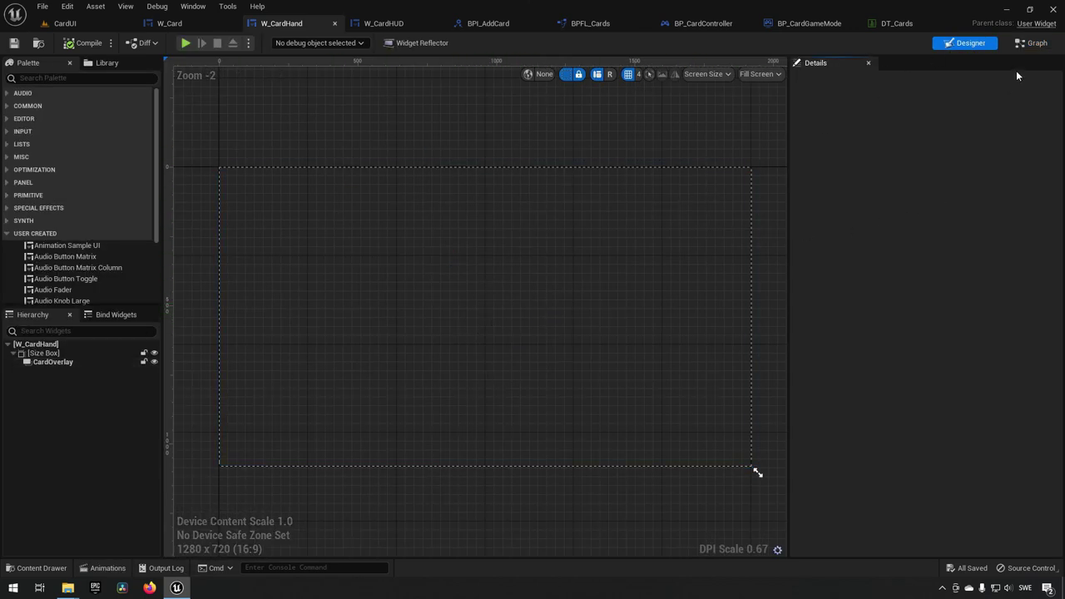
{"action": "left_click", "coordinate": [407, 25]}
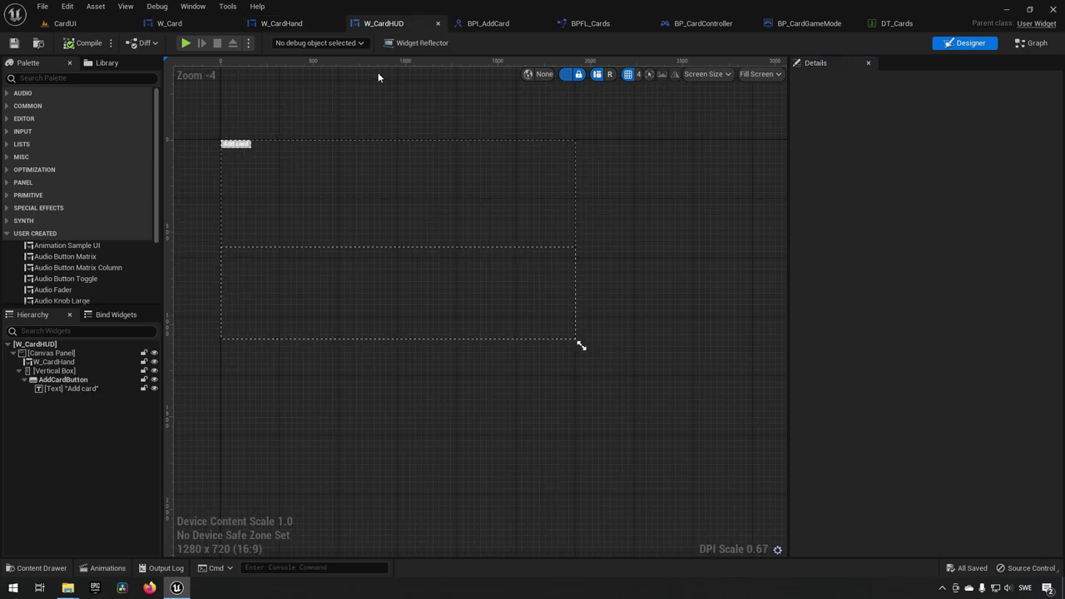
{"action": "scroll", "coordinate": [532, 179], "scroll_direction": "up", "scroll_amount": 3}
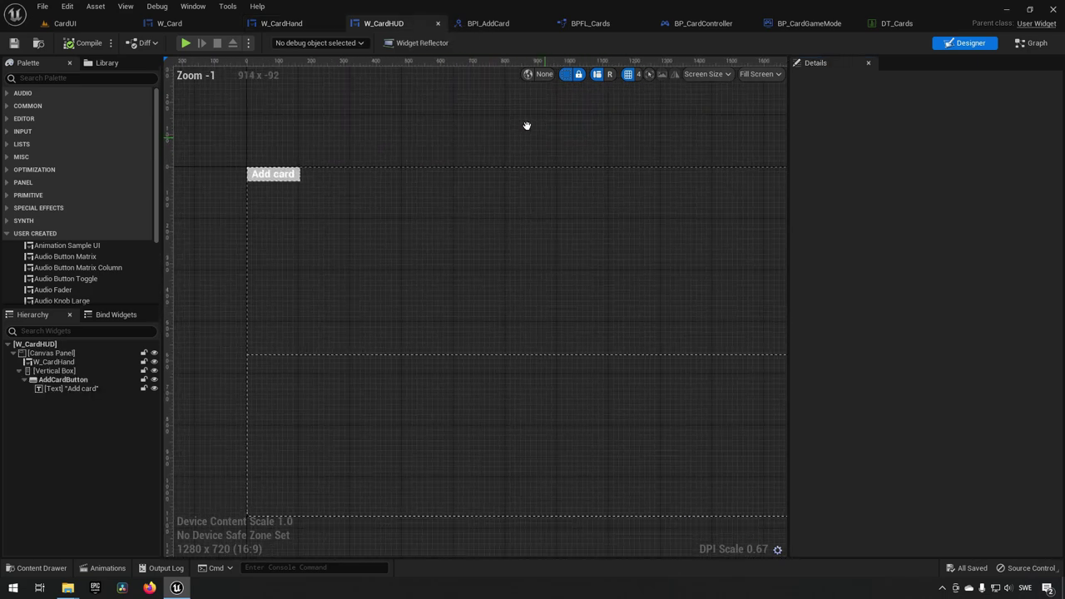
{"action": "left_click", "coordinate": [489, 229]}
{"action": "scroll", "coordinate": [535, 247], "scroll_direction": "down", "scroll_amount": 1}
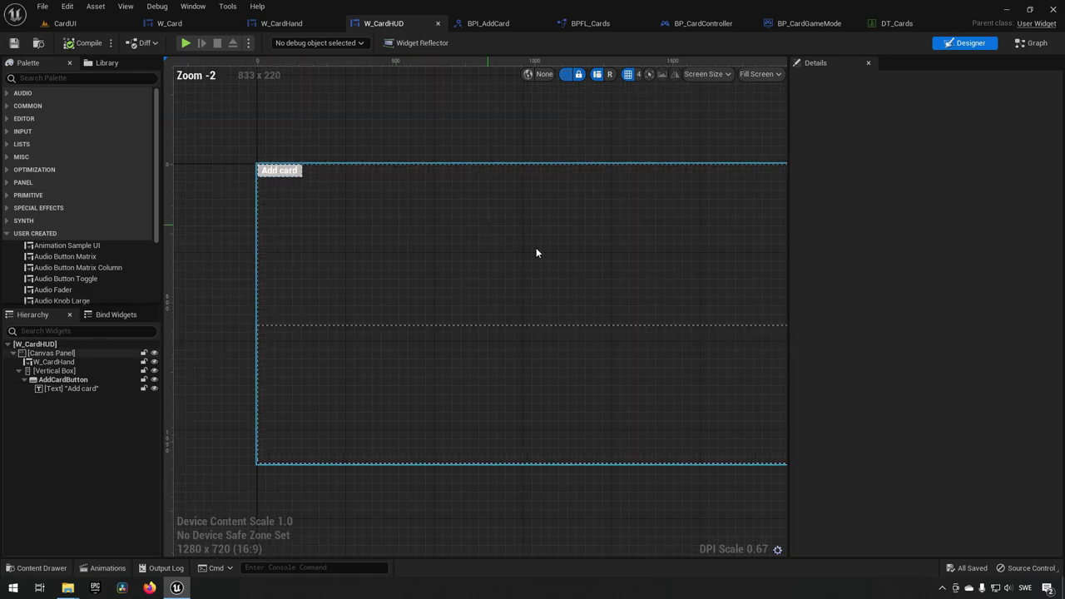
{"action": "left_click", "coordinate": [409, 398]}
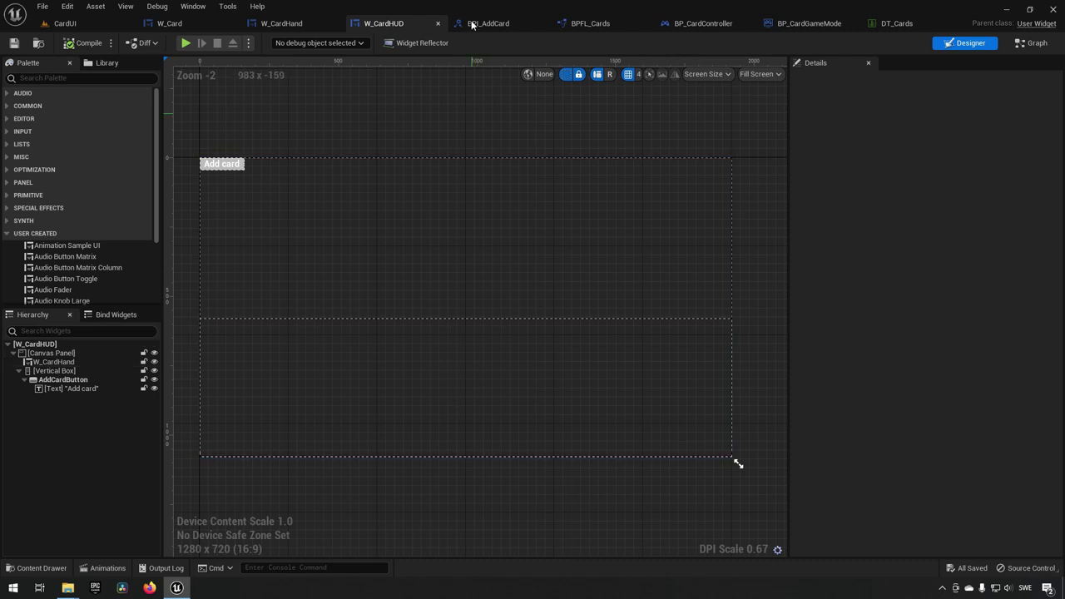
Step: Review DT_Cards, BP_CardGameMode, the BP_CardController graph, the Get Random Card function, BPI_AddCard and the S_CardInfo asset in the CardUI folder
{"action": "left_click", "coordinate": [894, 23]}
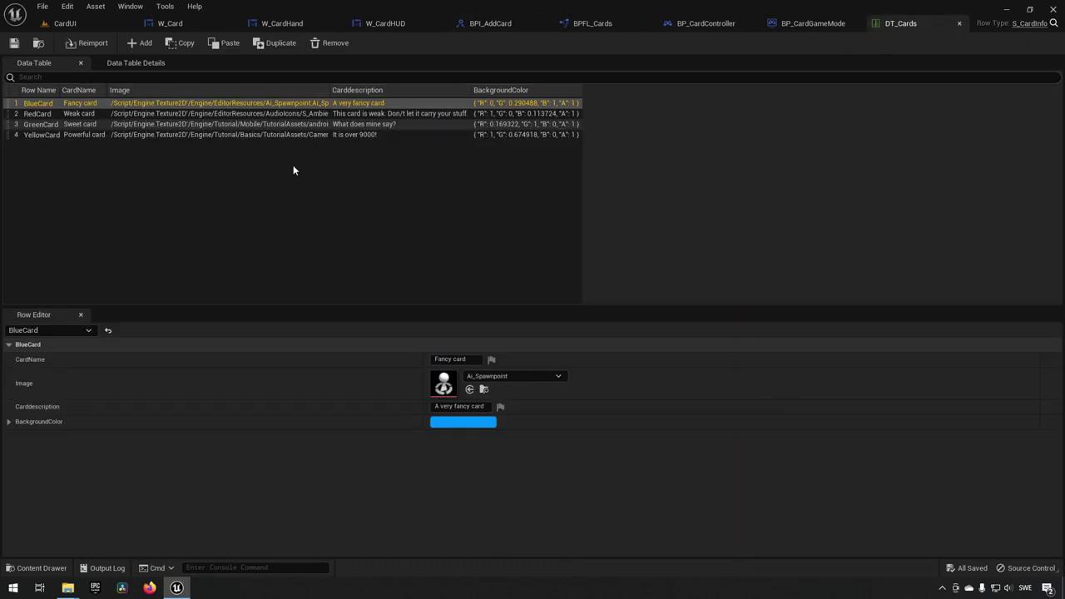
{"action": "left_click", "coordinate": [811, 25]}
{"action": "left_click", "coordinate": [689, 25]}
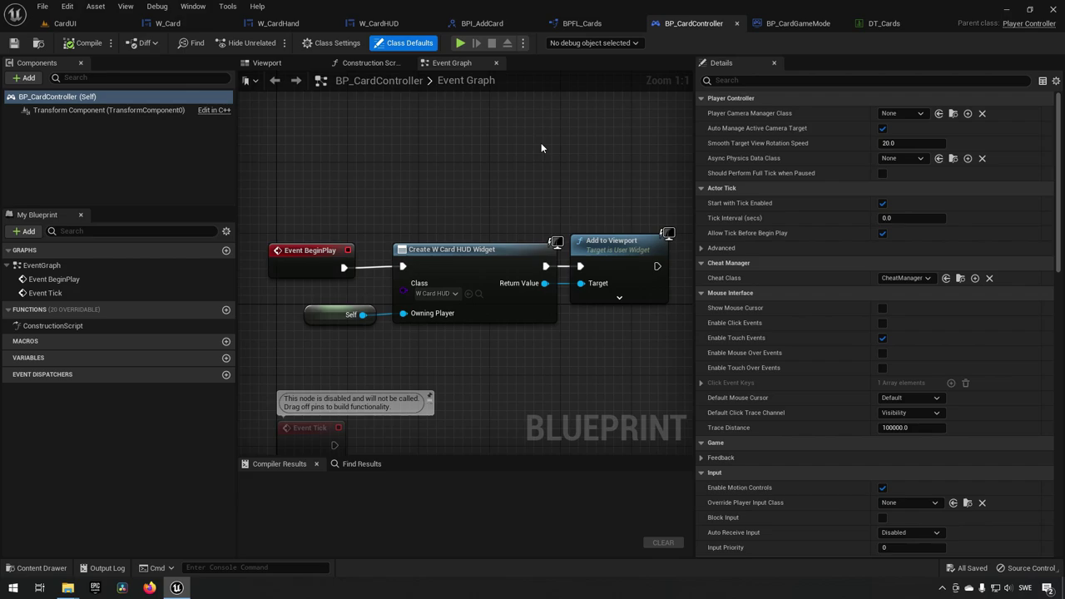
{"action": "left_click", "coordinate": [582, 23]}
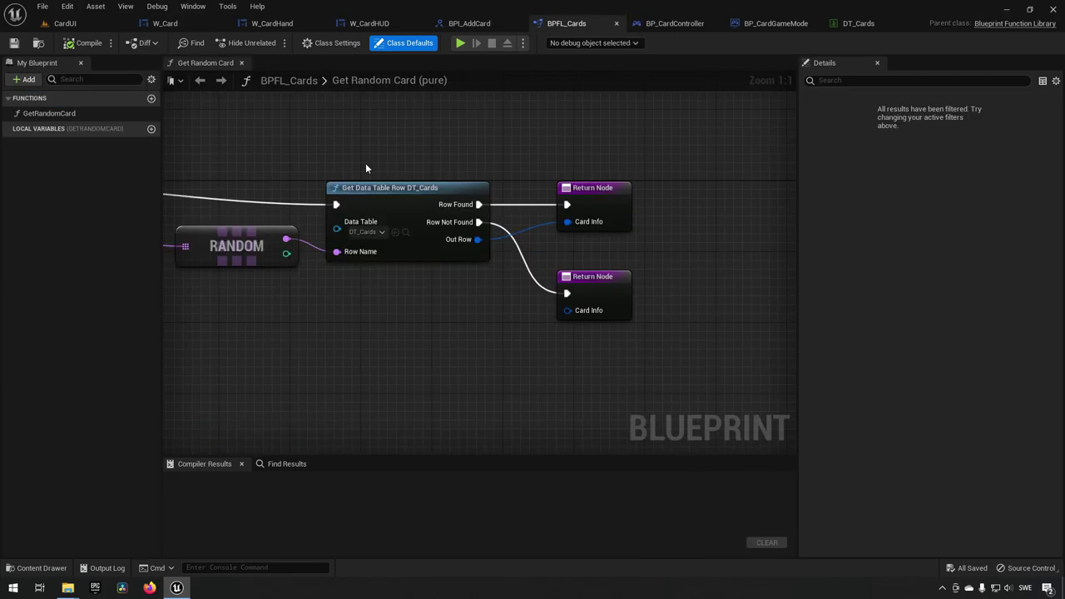
{"action": "right_click_drag", "start_coordinate": [366, 163], "coordinate": [475, 172]}
{"action": "scroll", "coordinate": [527, 159], "scroll_direction": "down", "scroll_amount": 2}
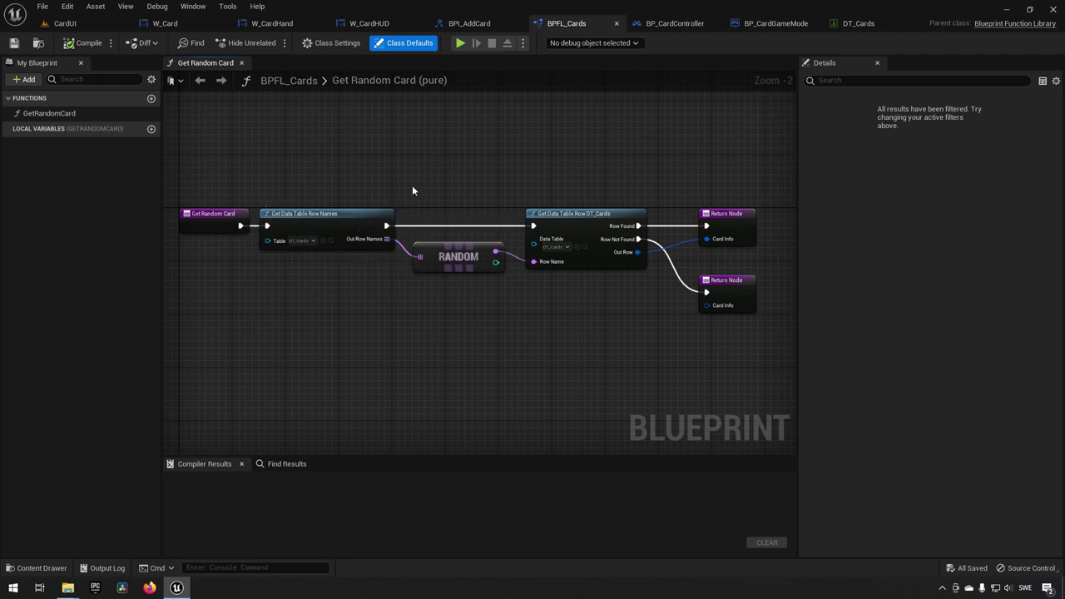
{"action": "left_click", "coordinate": [469, 23]}
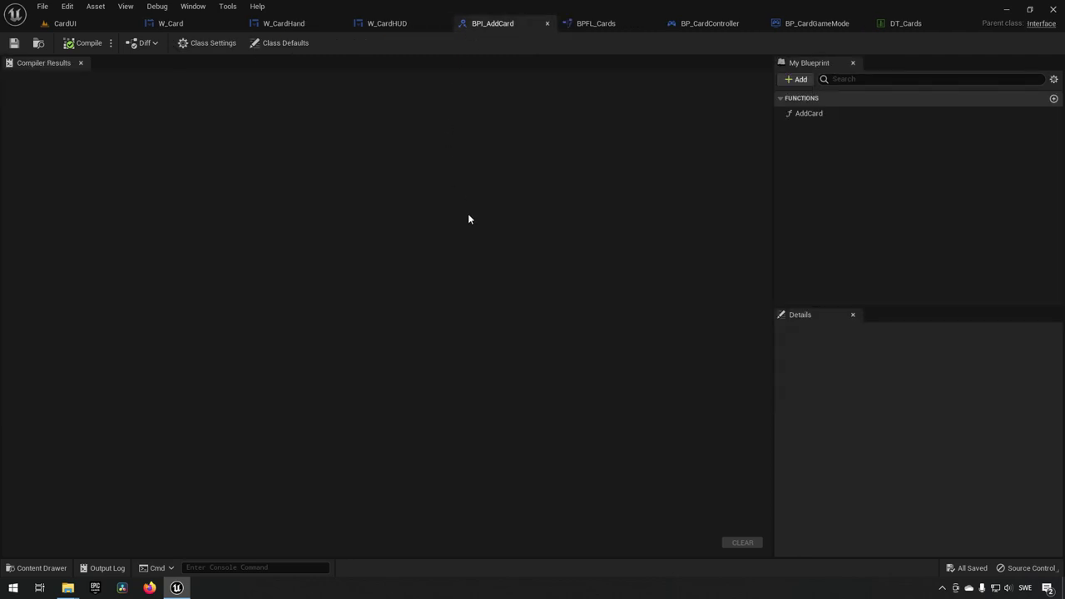
{"action": "key", "text": "ctrl+space"}
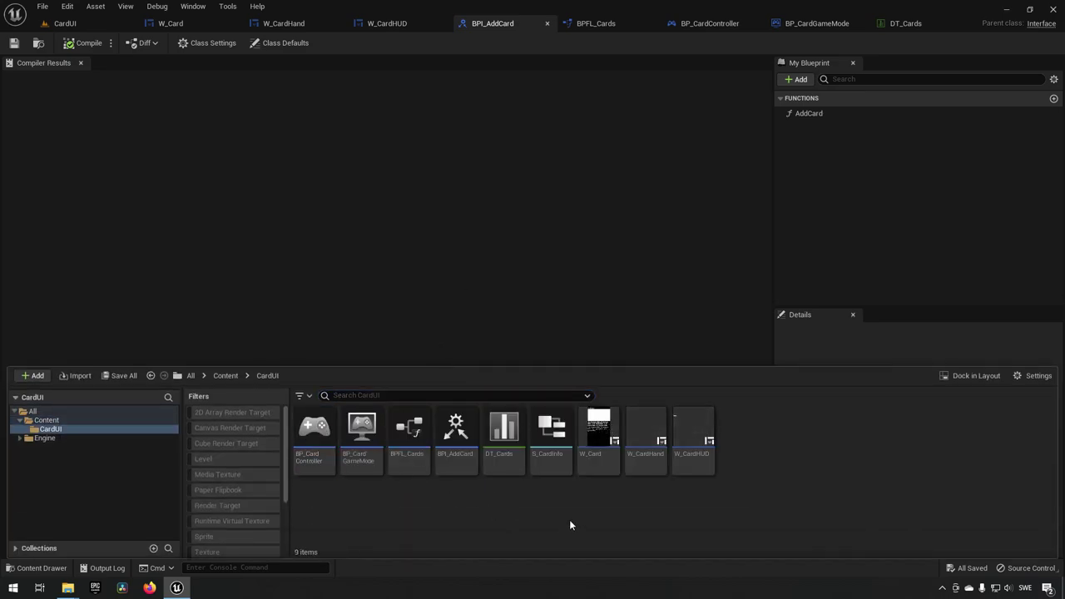
{"action": "left_click", "coordinate": [551, 433]}
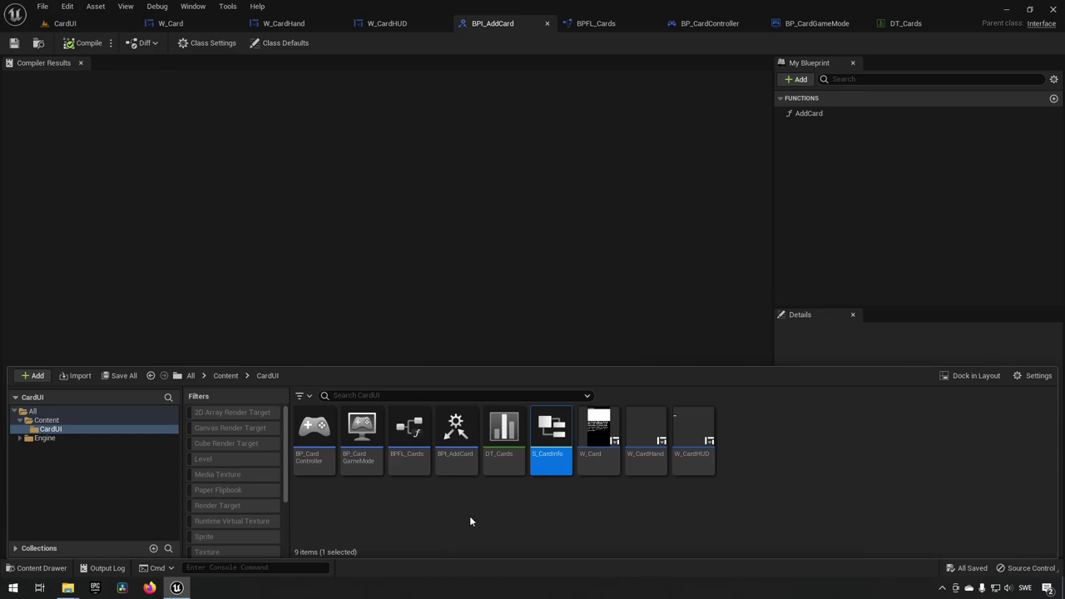
{"action": "left_click", "coordinate": [417, 505]}
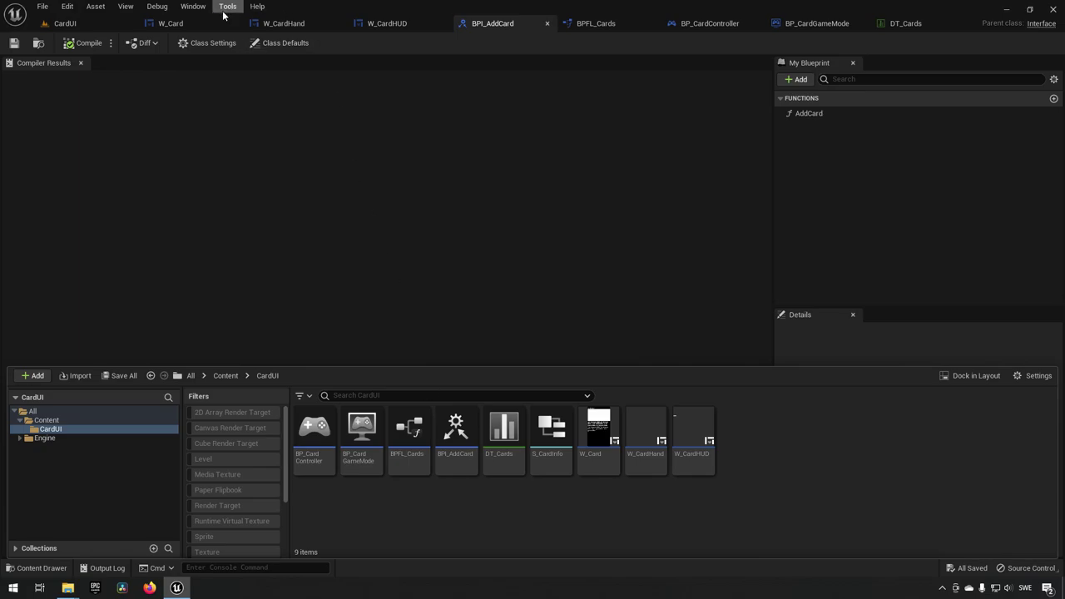